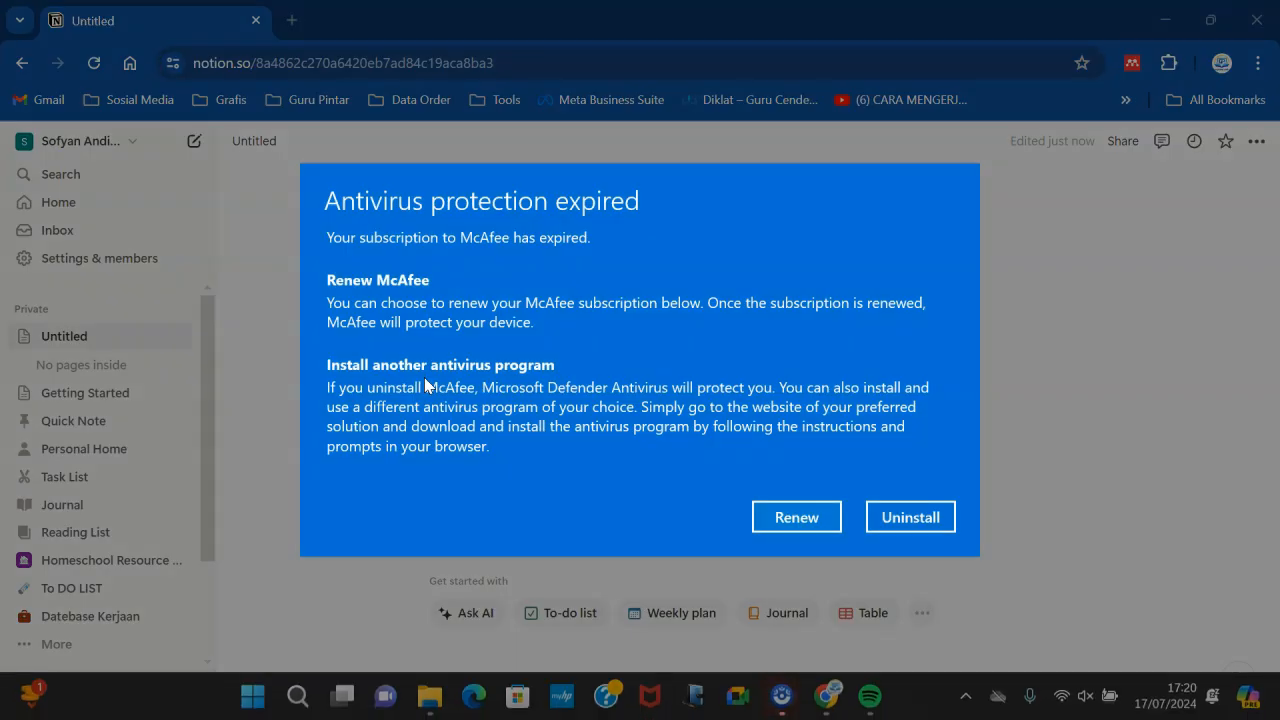
- Dismiss the antivirus popup and title the new page "Jurnal Mengajar"
click(815, 518)
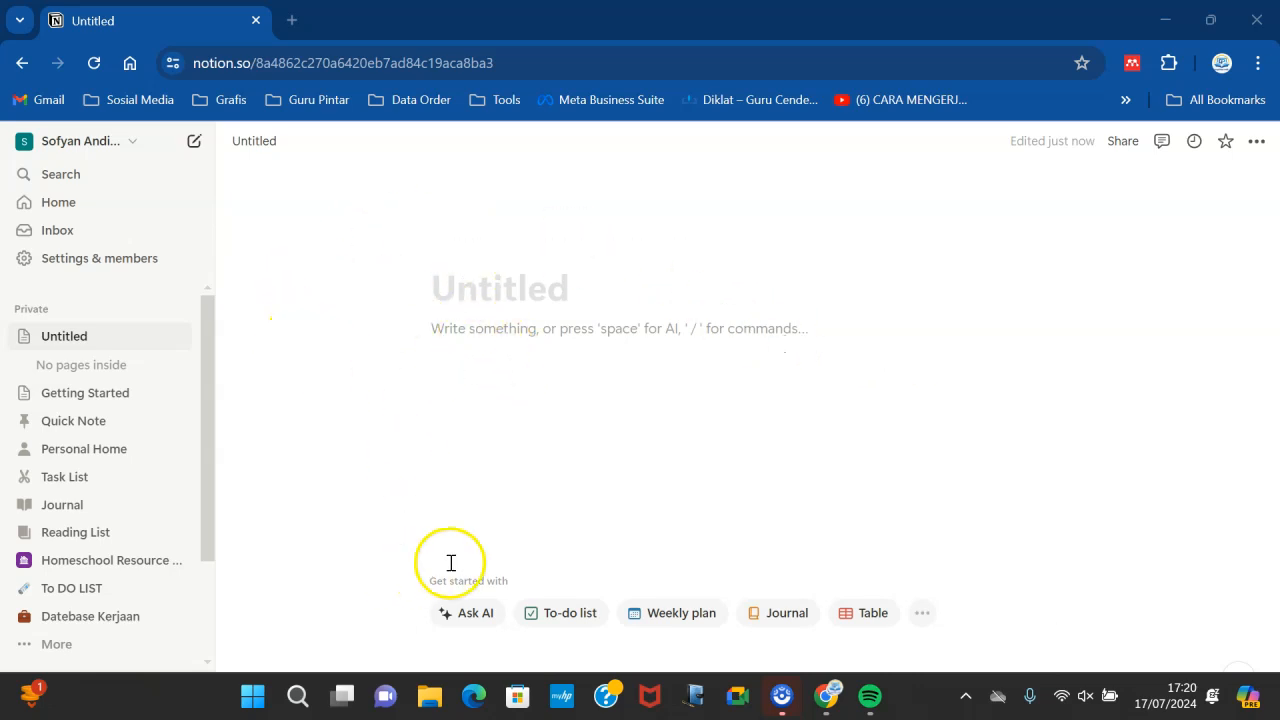
click(453, 303)
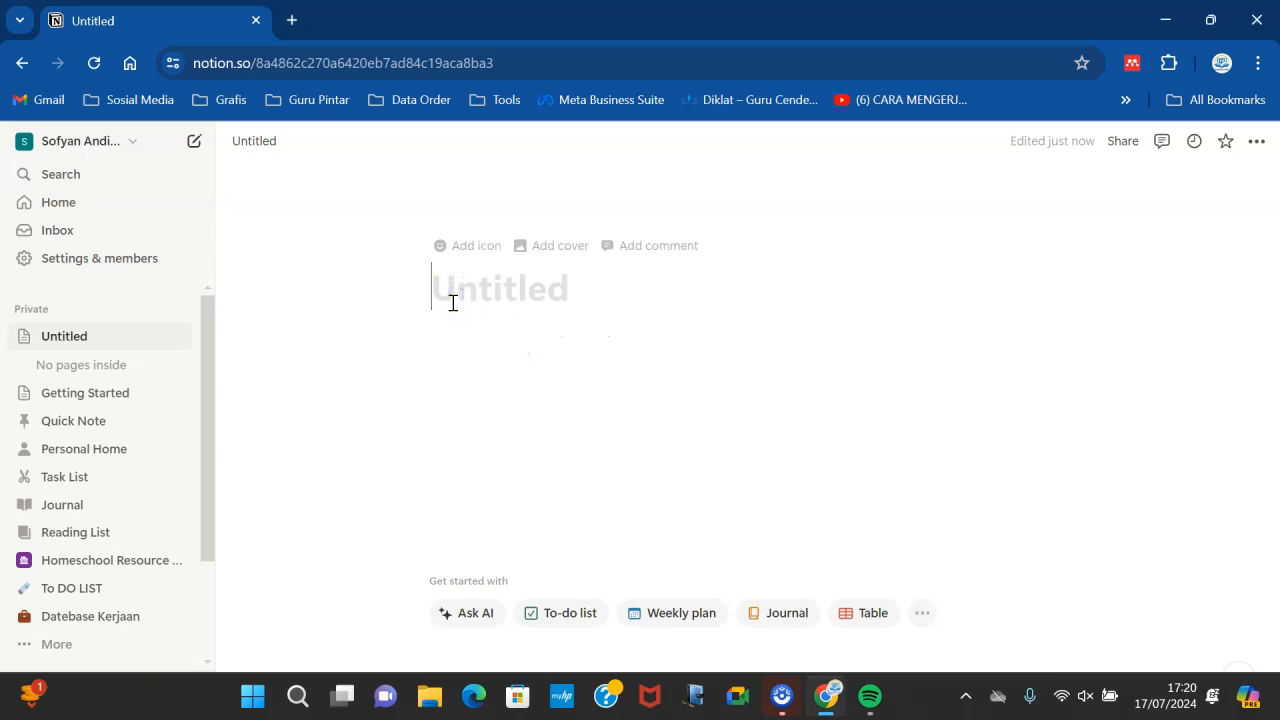
text(Jurn)
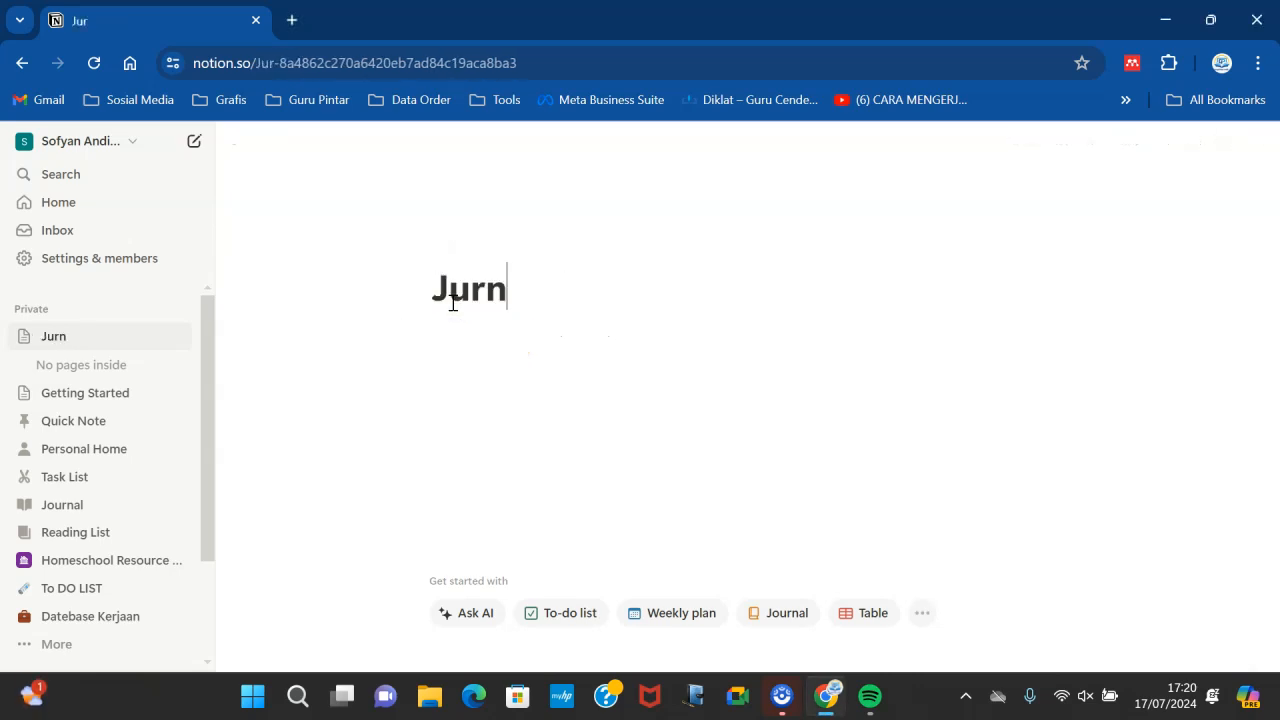
text(al P)
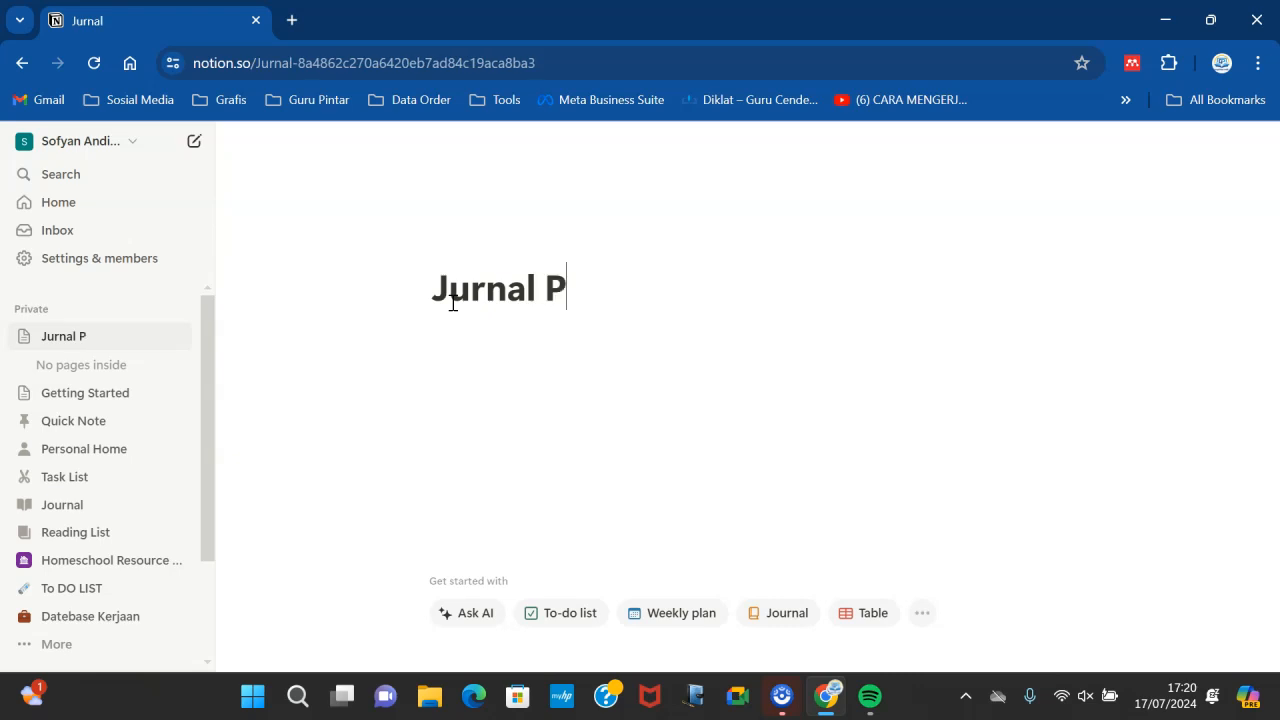
text(Embe)
key(BackSpace)
key(BackSpace)
key(BackSpace)
key(BackSpace)
key(BackSpace)
text(MEngajar)
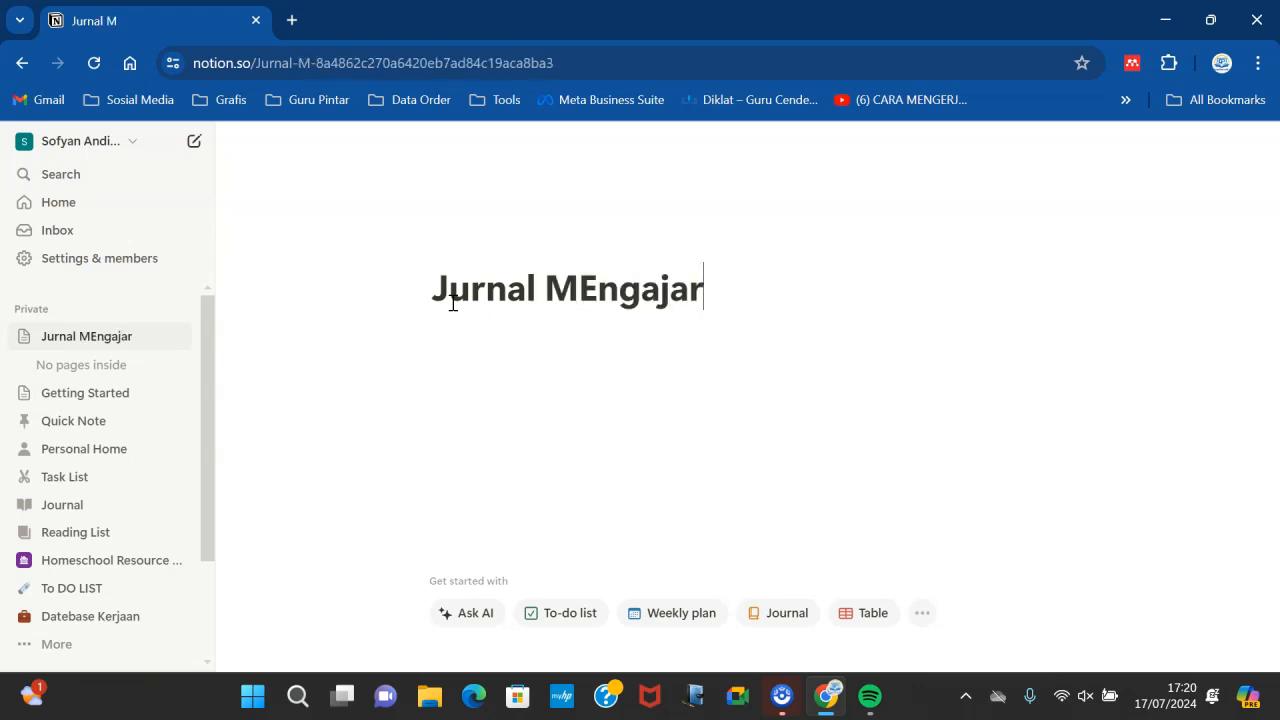
click(598, 289)
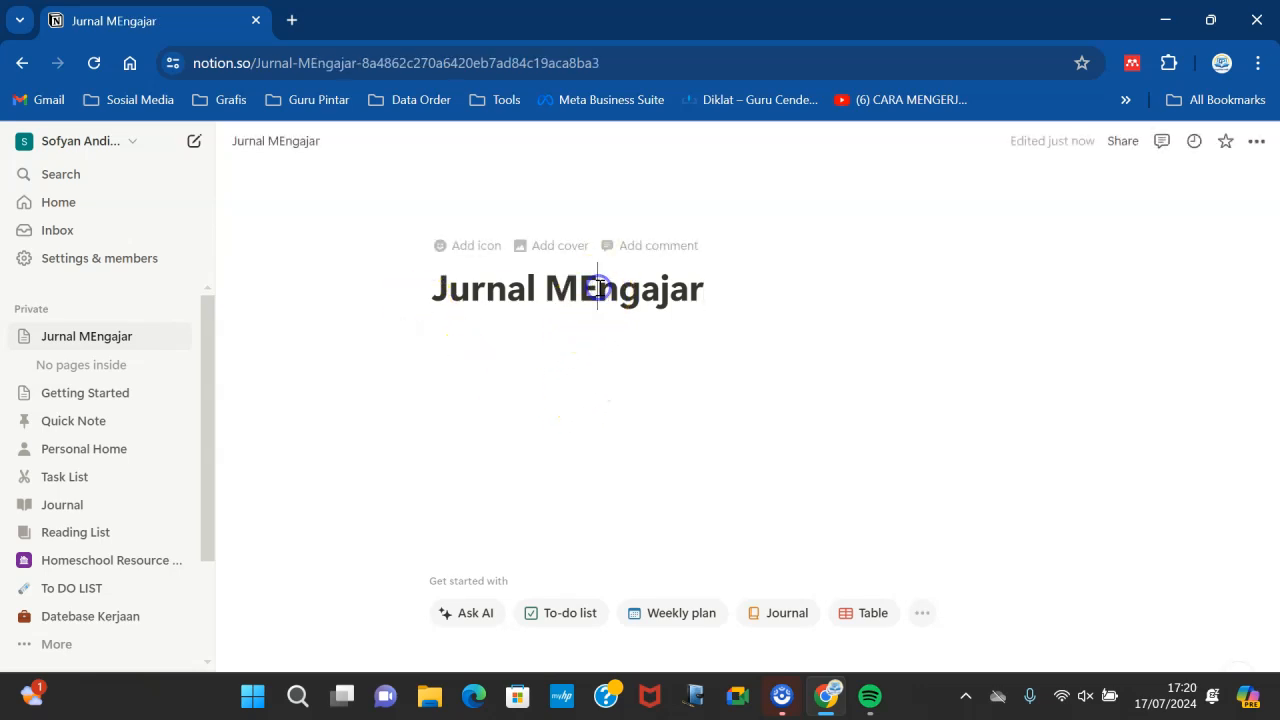
key(BackSpace)
text(e)
click(710, 344)
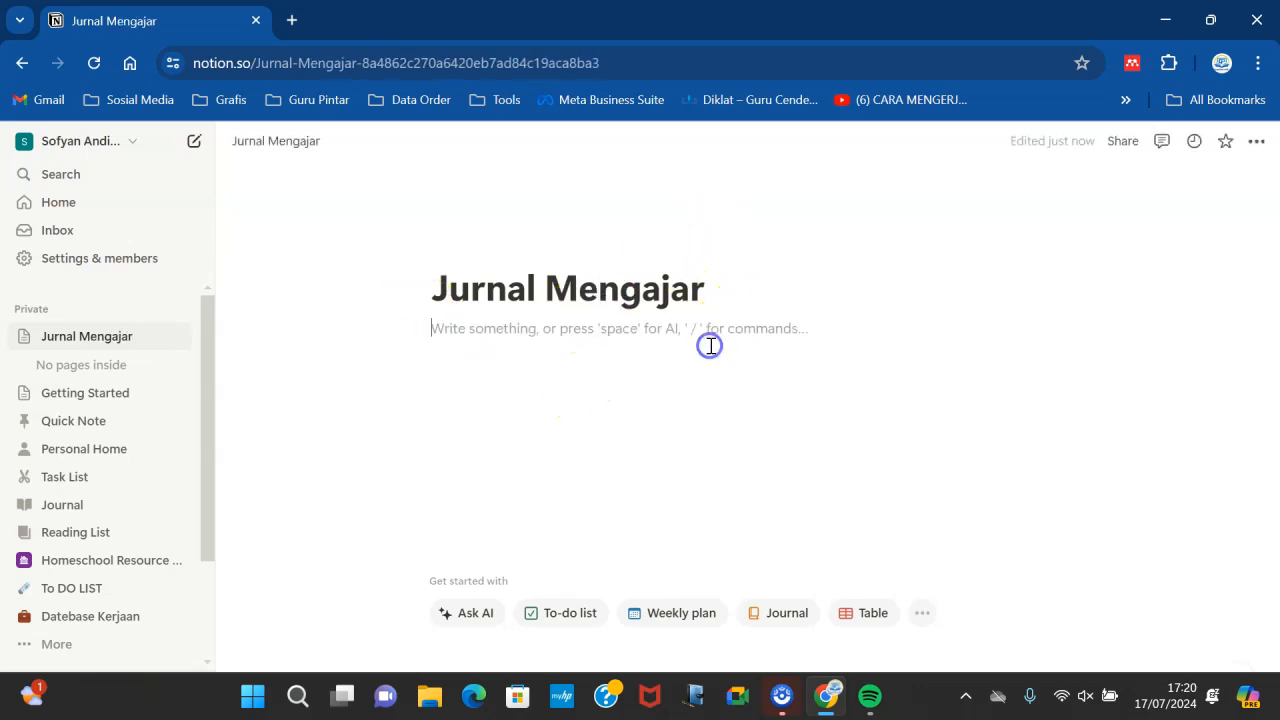
click(453, 290)
click(440, 331)
text(/)
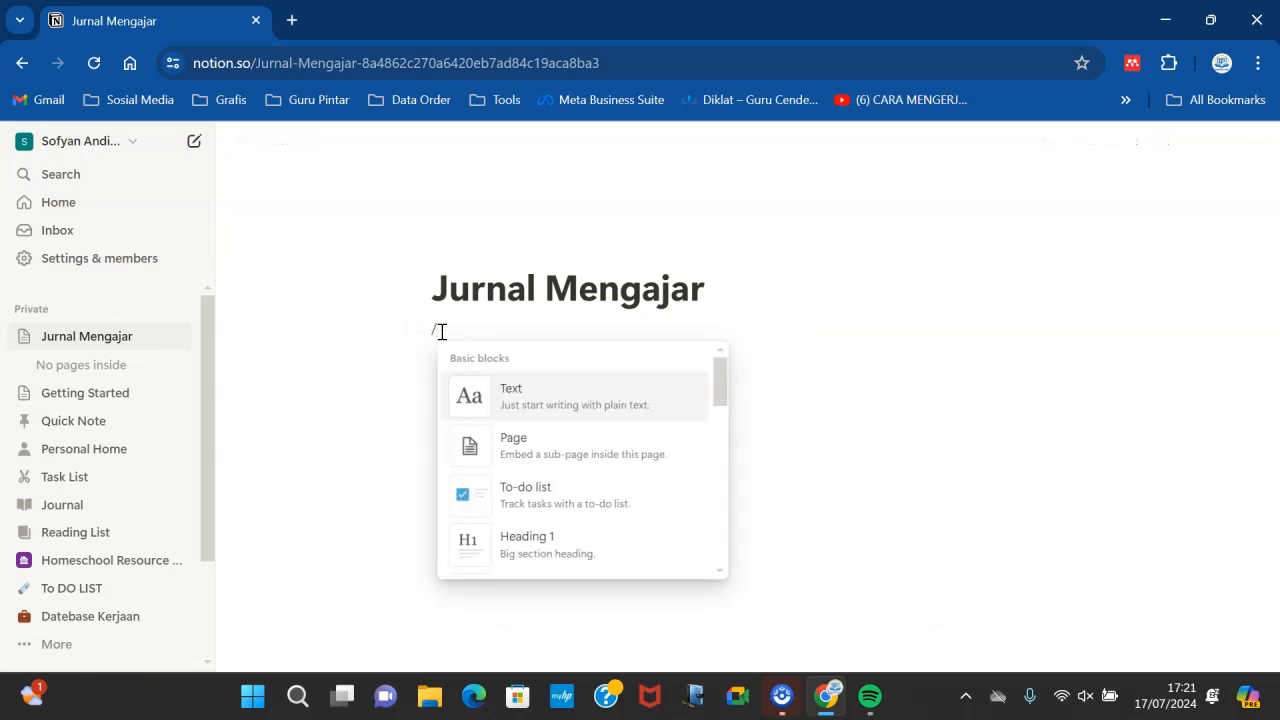
text(d)
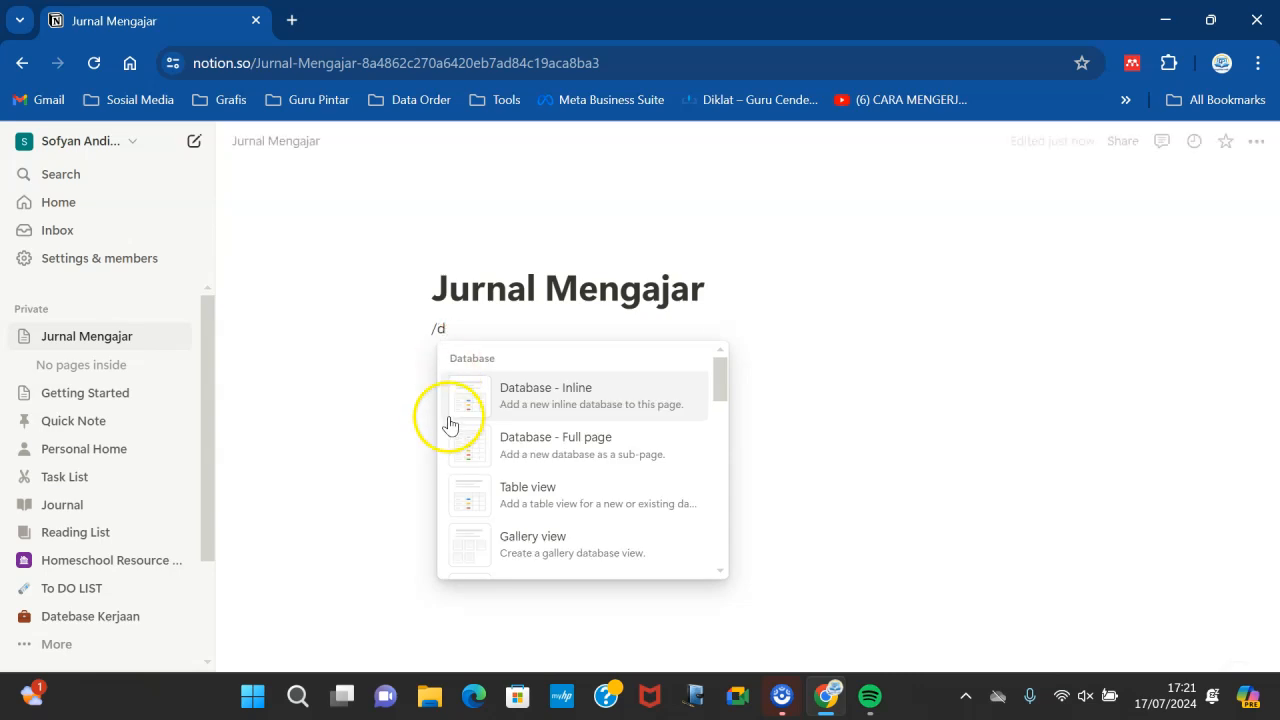
click(777, 349)
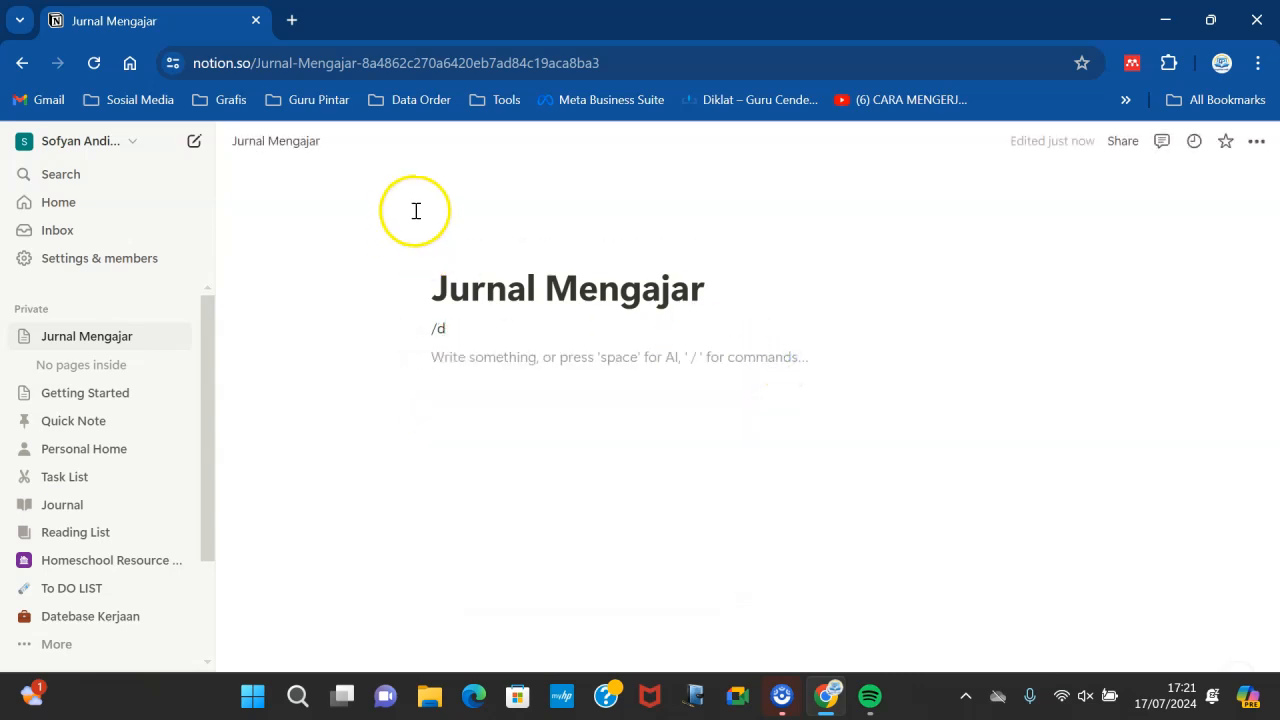
- Set the page icon to the blue book emoji found by searching "book"
click(458, 249)
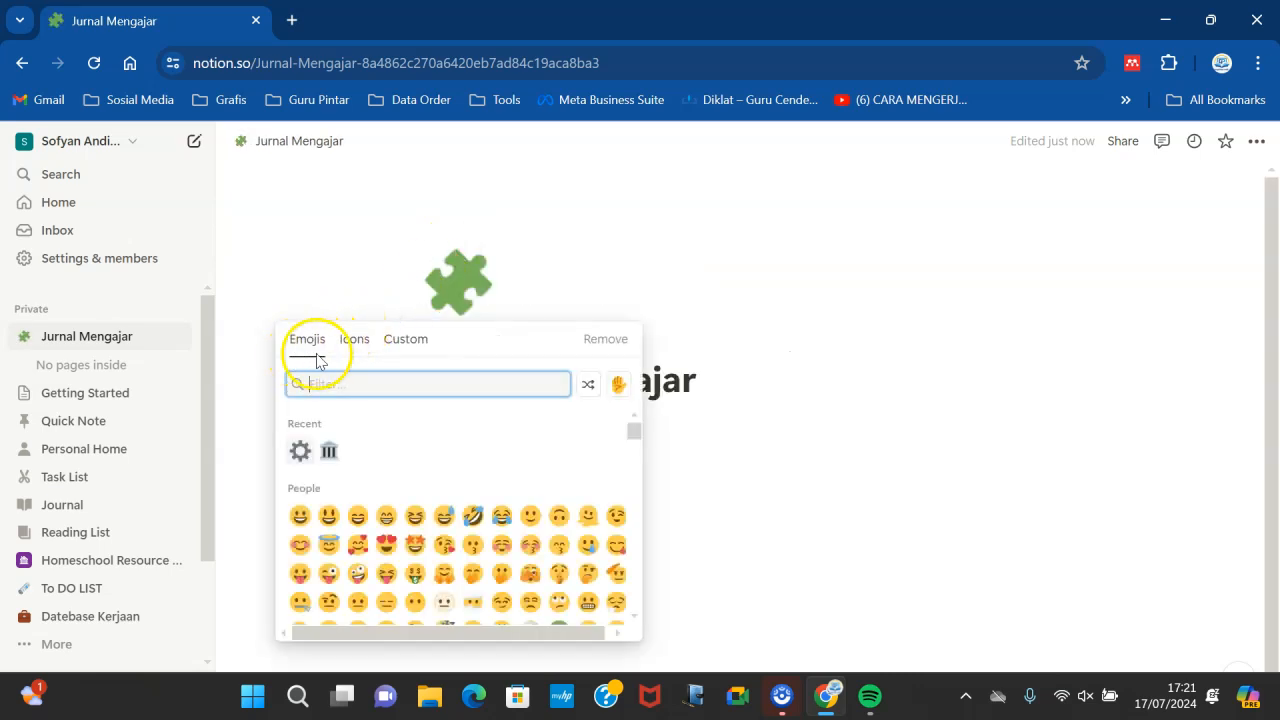
drag(634, 428, 636, 469)
click(352, 379)
text(book)
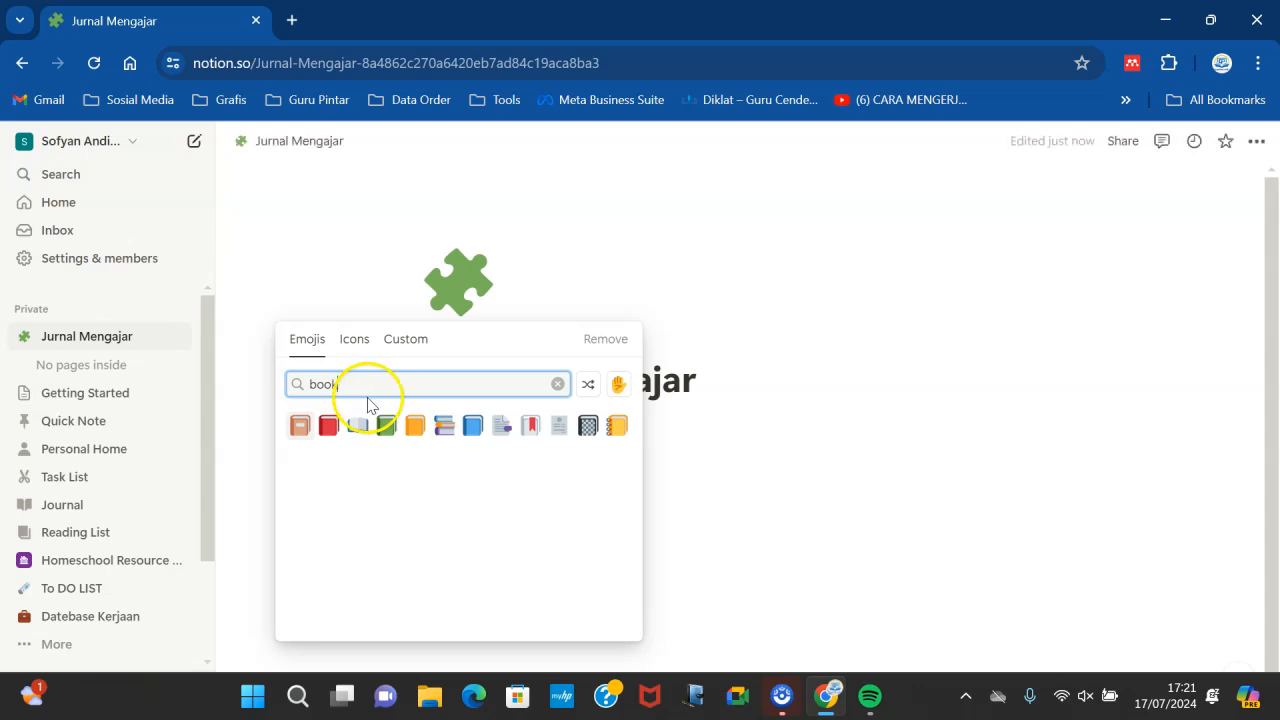
click(473, 426)
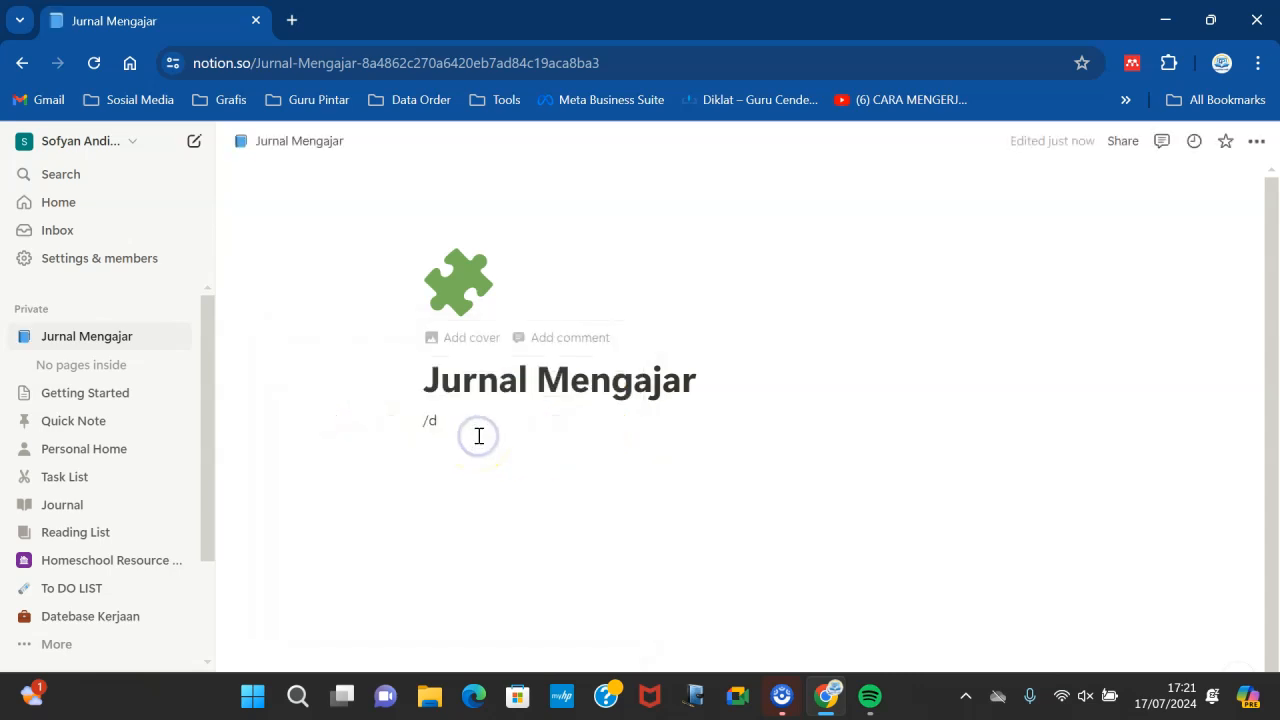
- Delete the leftover "/d" text below the title
click(469, 426)
key(BackSpace)
key(BackSpace)
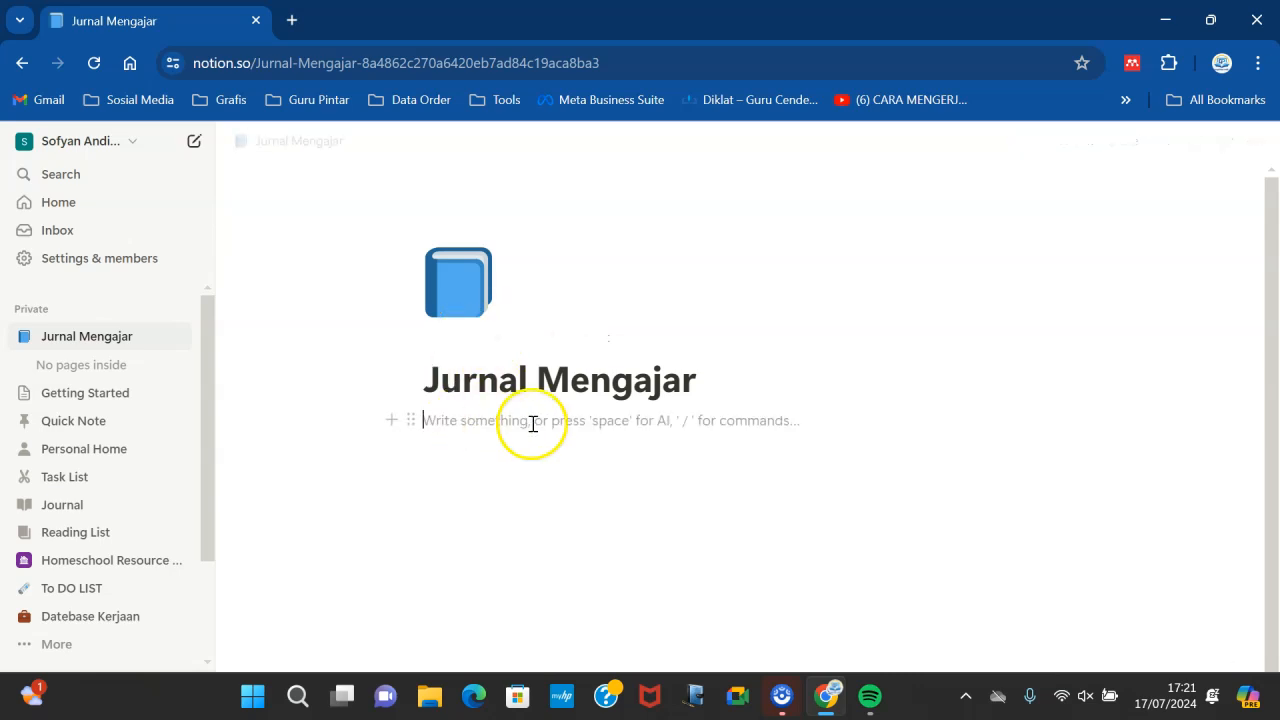
- Extend the page title to "Jurnal Mengajar IPAS"
click(704, 391)
text(IPAS)
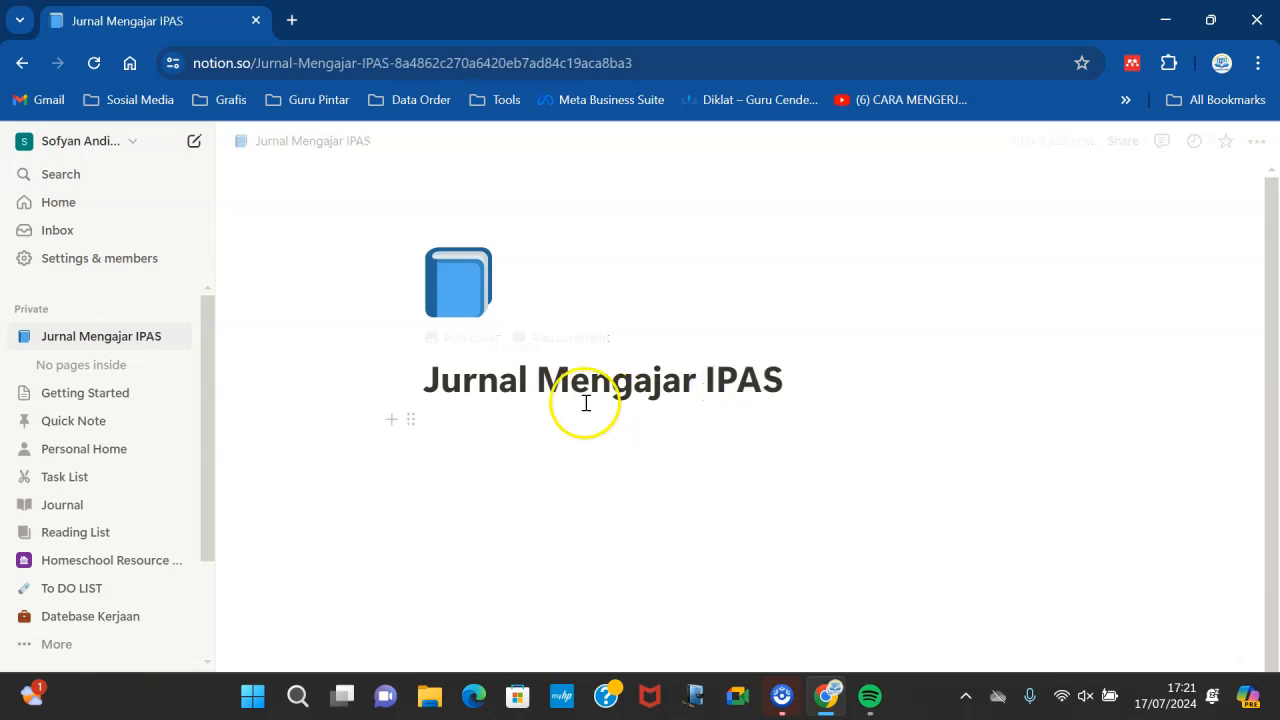
- Insert an inline database table below the title using the slash command
click(523, 411)
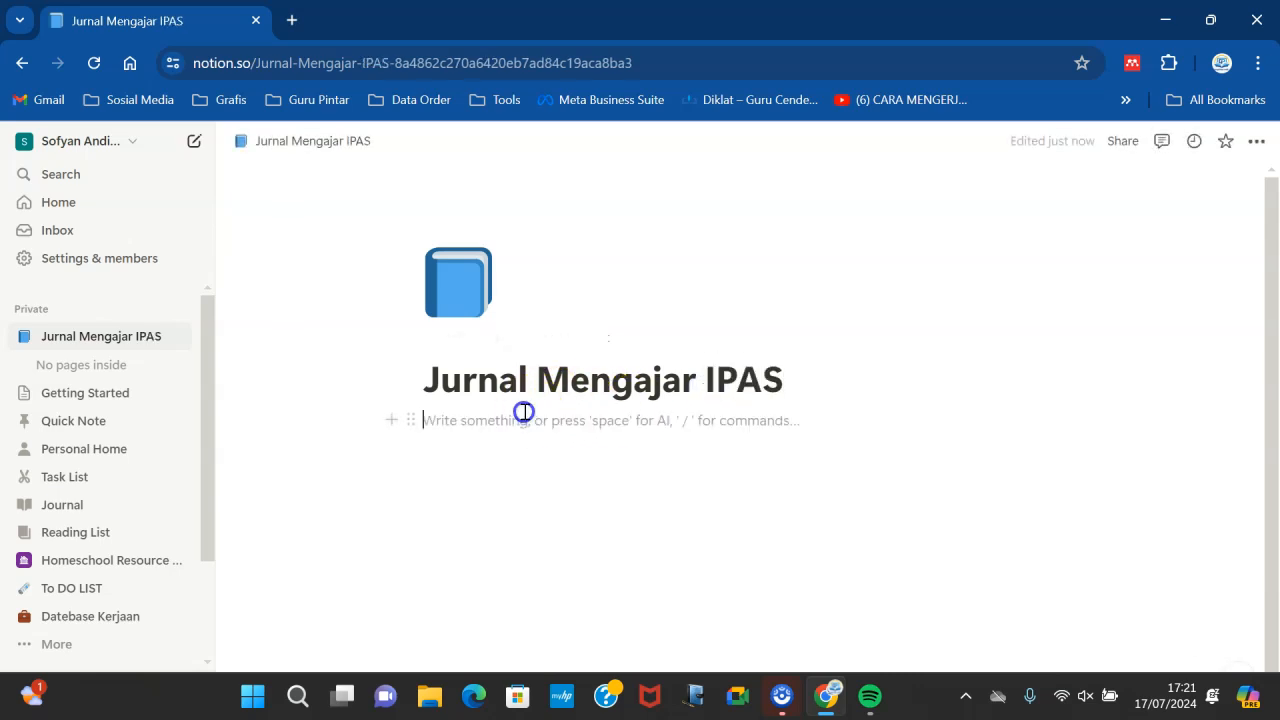
text(/dd)
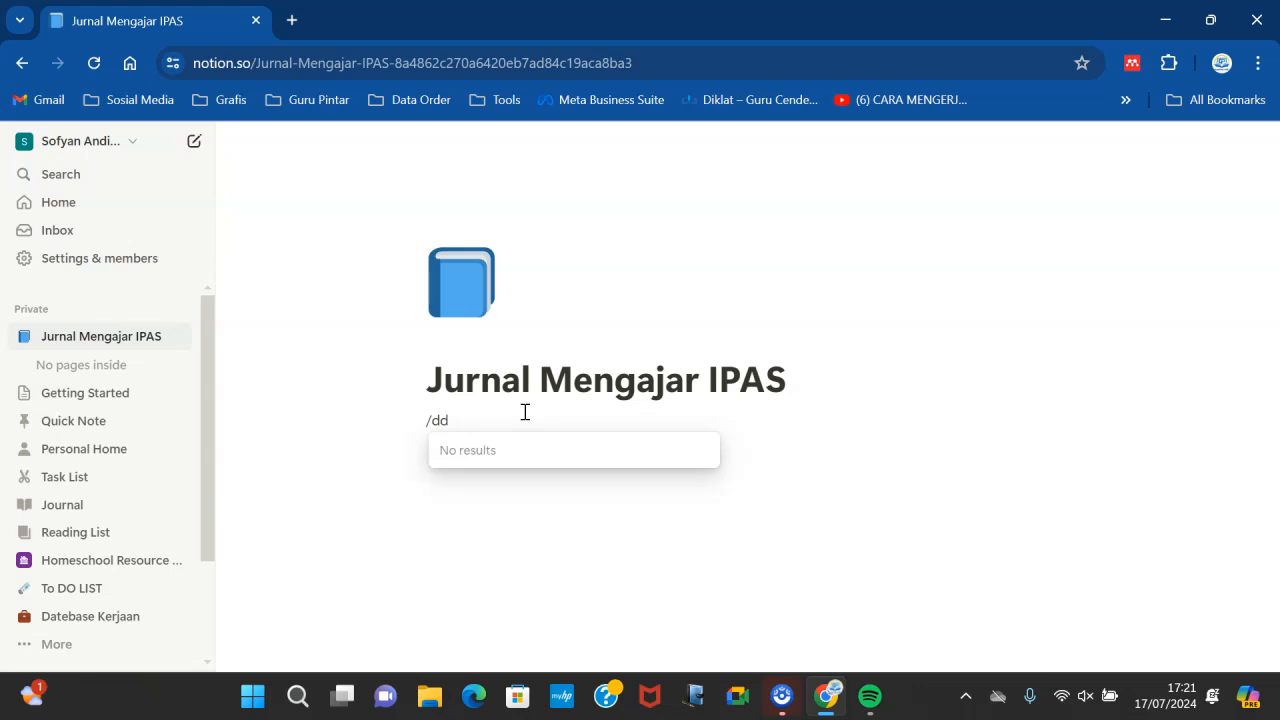
key(BackSpace)
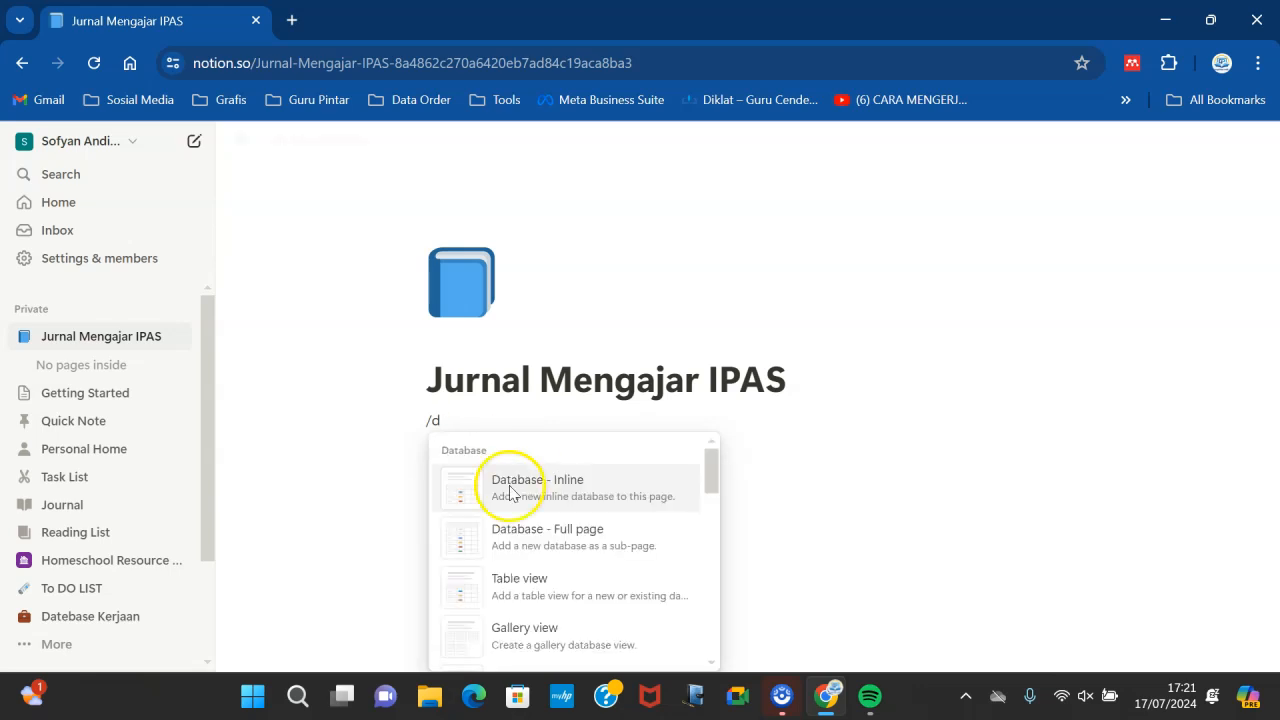
click(501, 598)
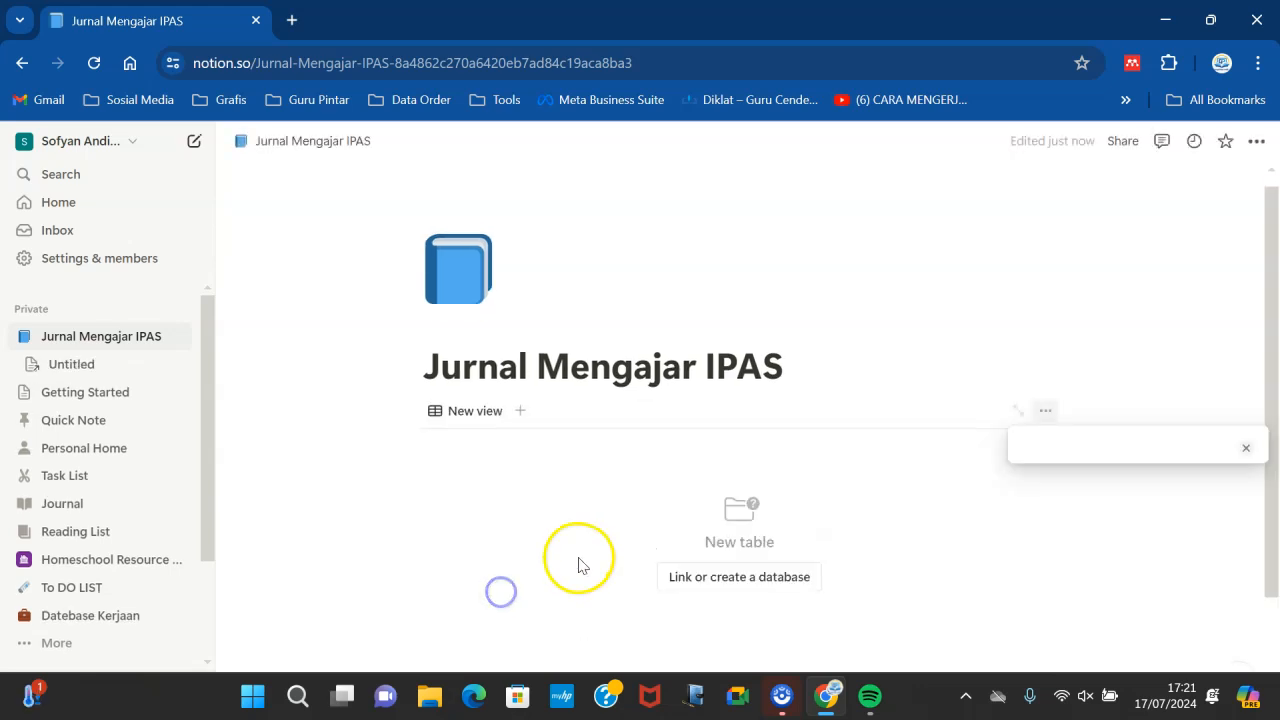
click(970, 328)
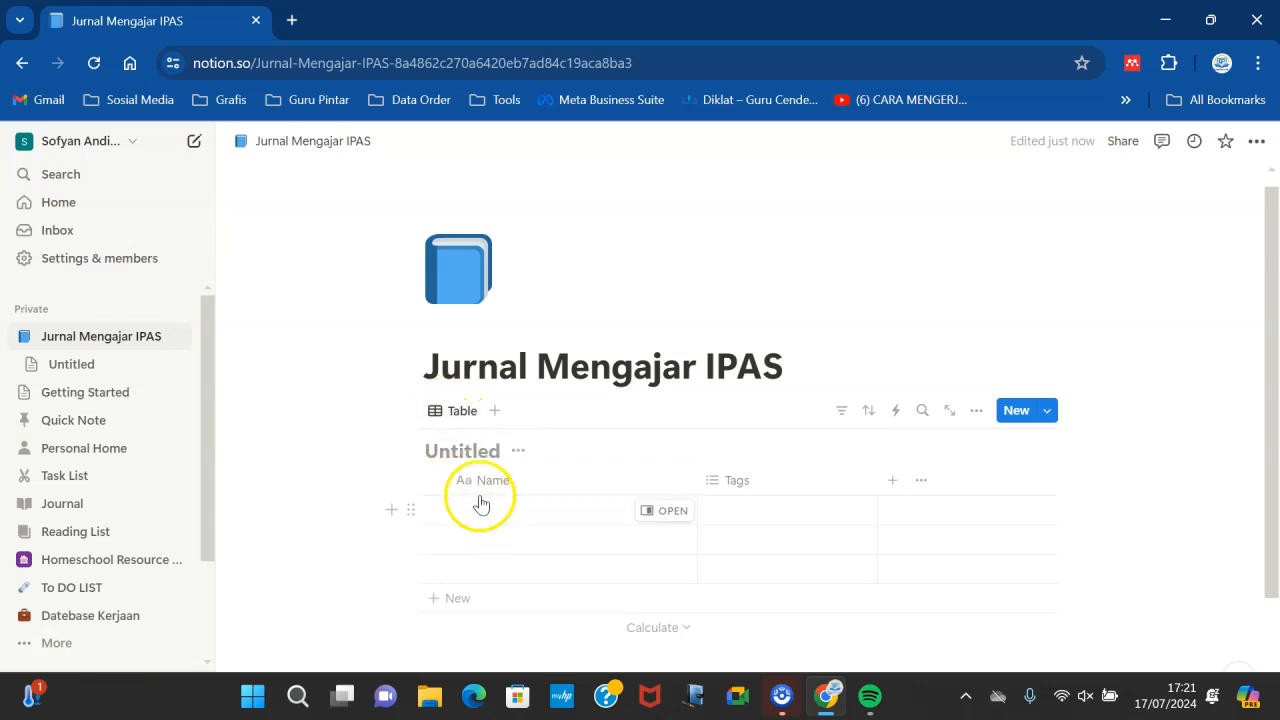
- Name the database "Jurnal Mengajar" and then hide its database title
click(433, 452)
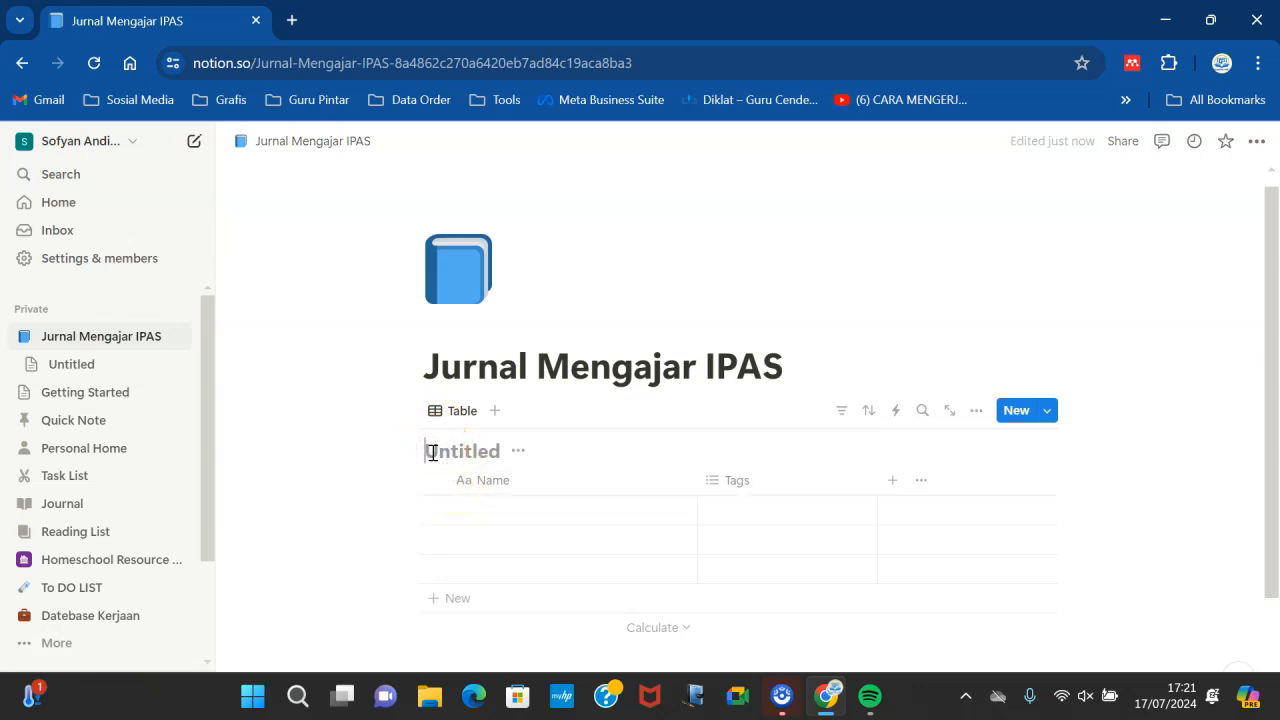
text(Jurnal Mengajar)
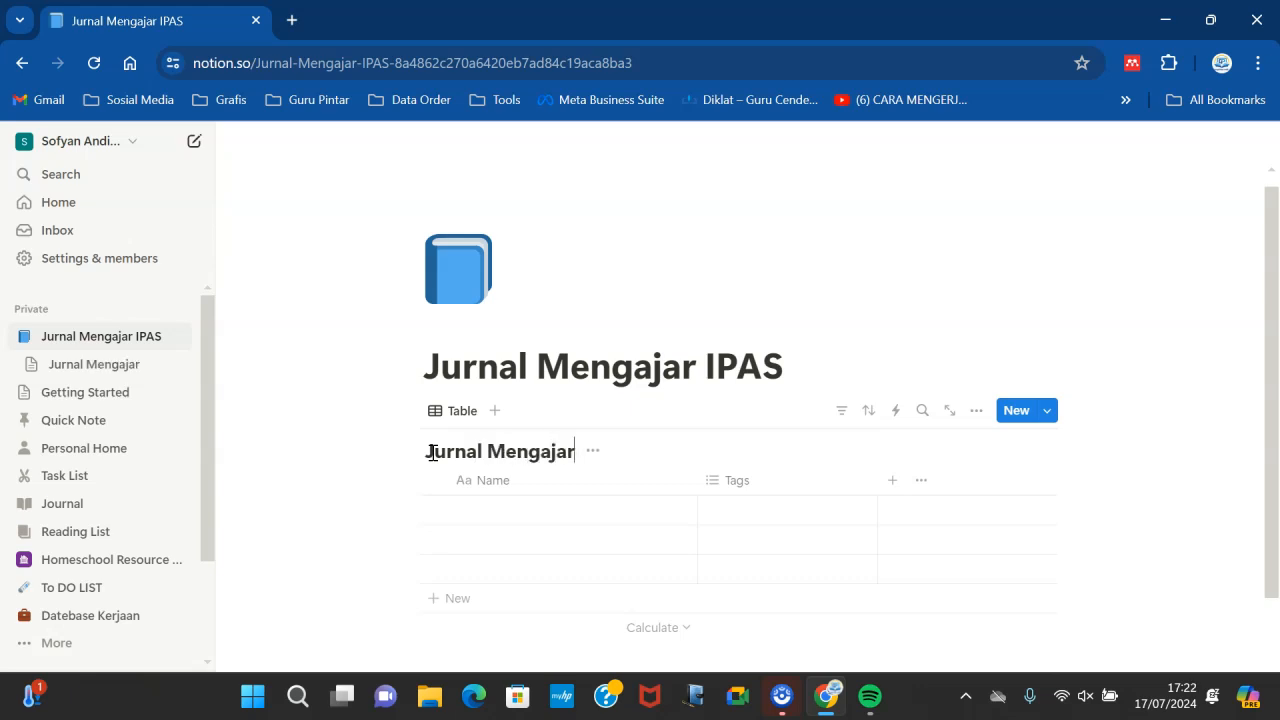
click(594, 452)
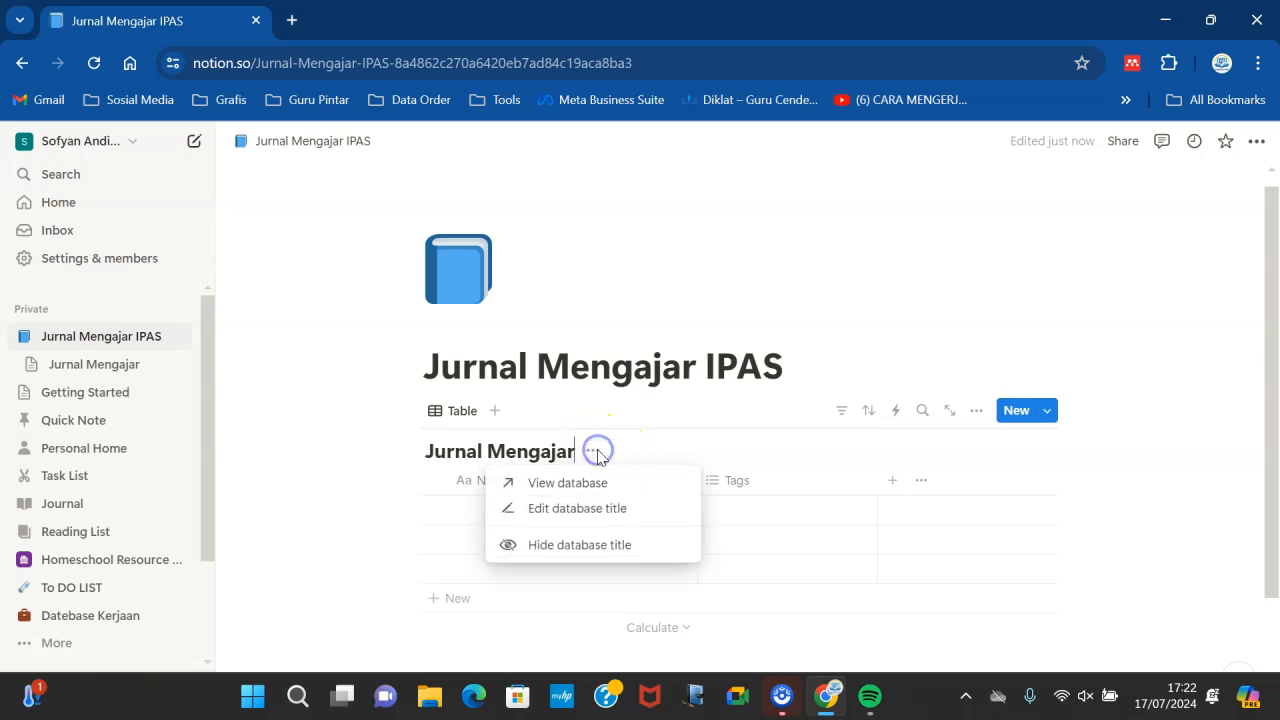
click(558, 544)
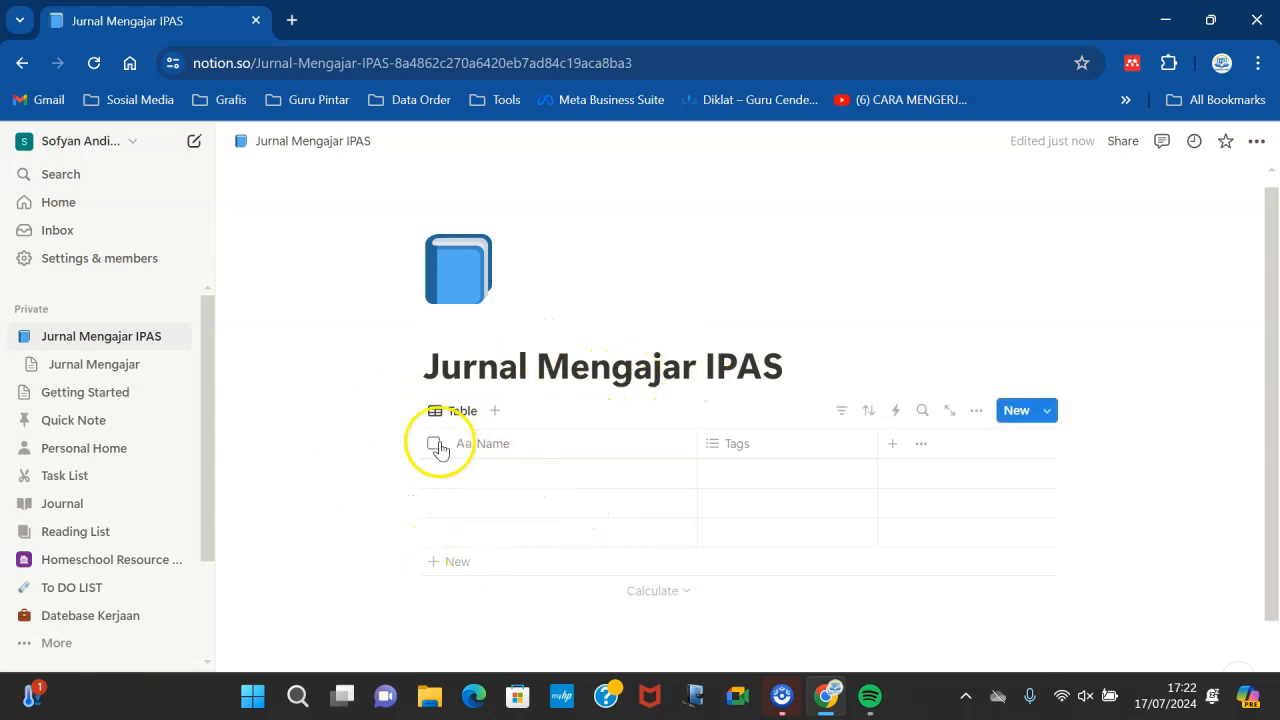
- Delete the Tags property from the table
click(745, 443)
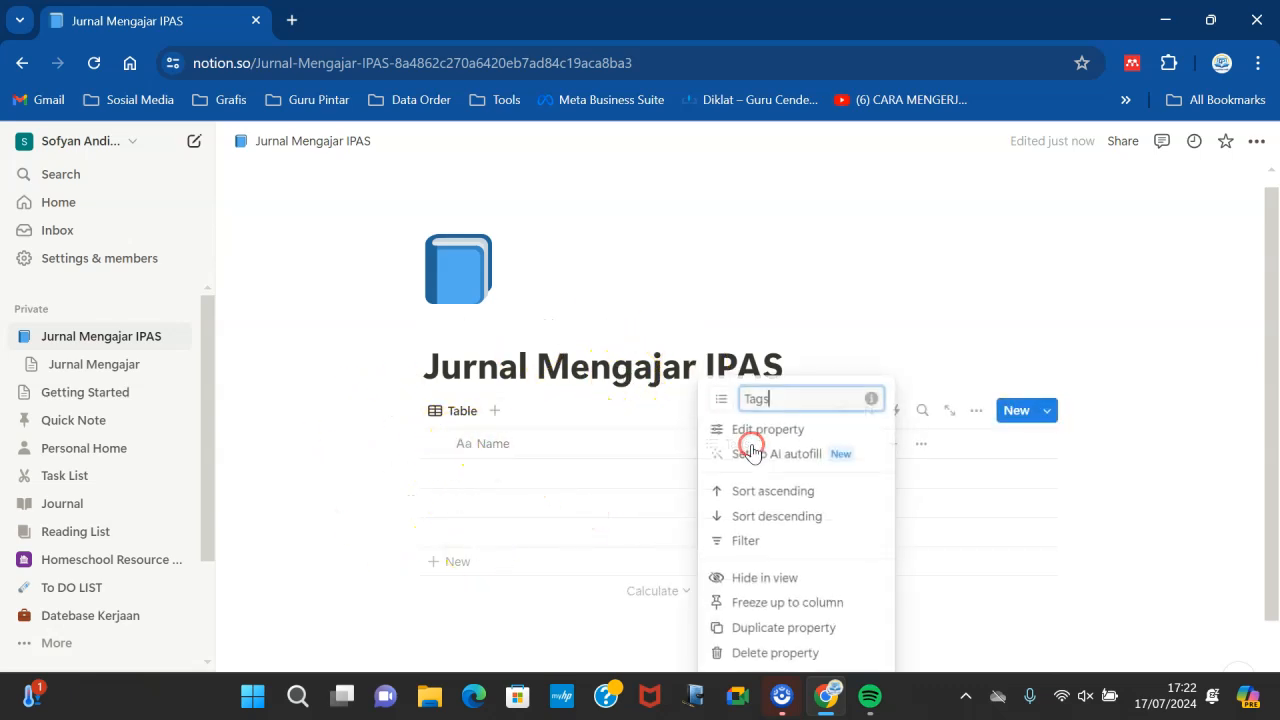
click(752, 654)
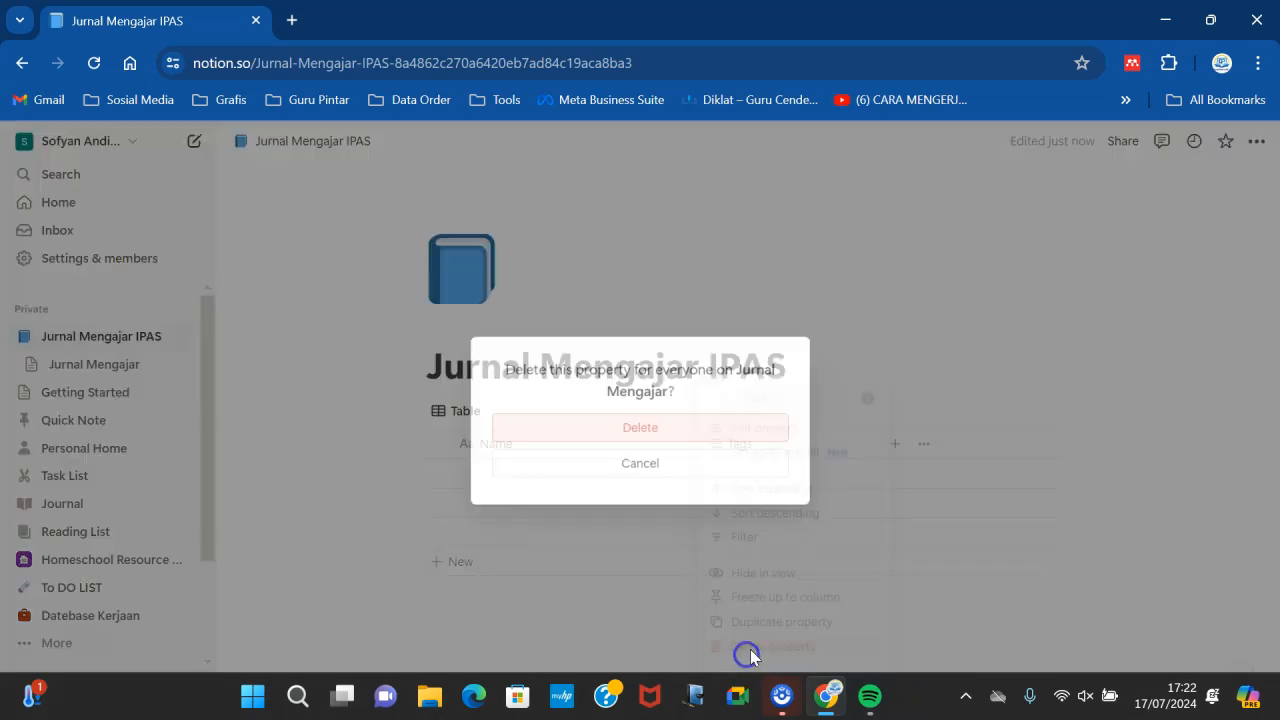
click(694, 429)
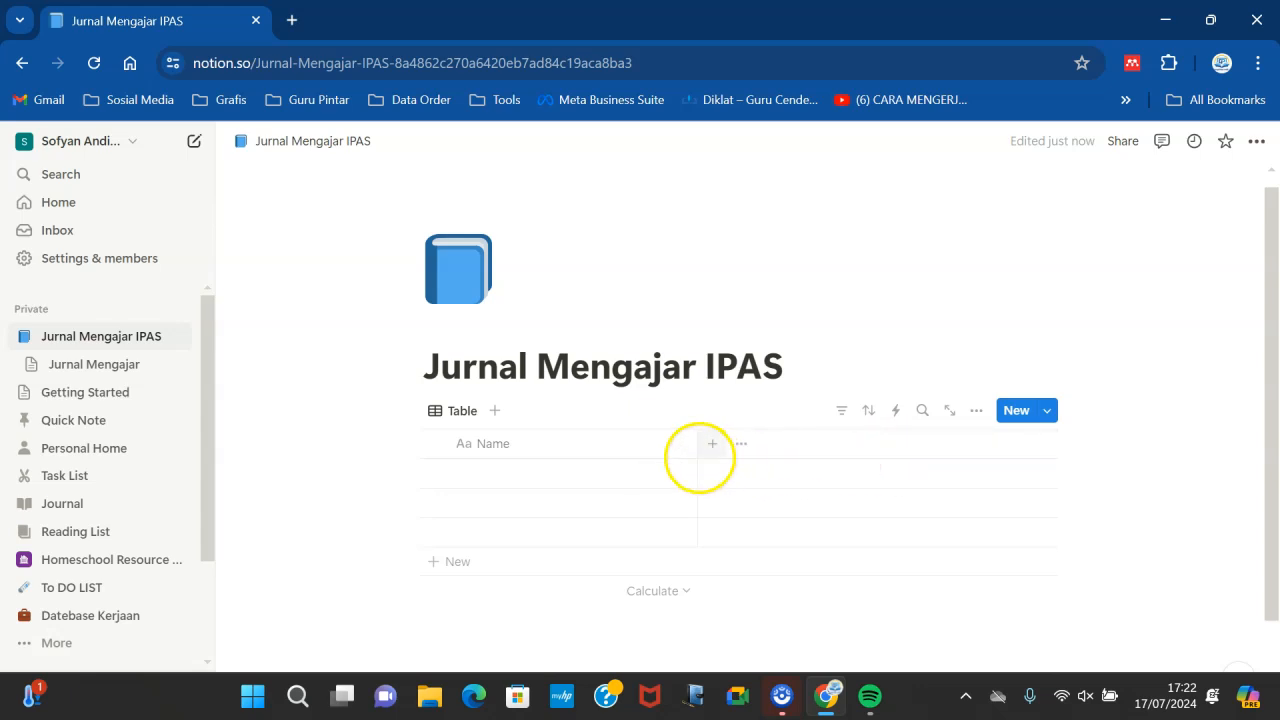
- Narrow the Name column and enter "Pertemuan Ke 1" in the first row
drag(697, 449, 589, 449)
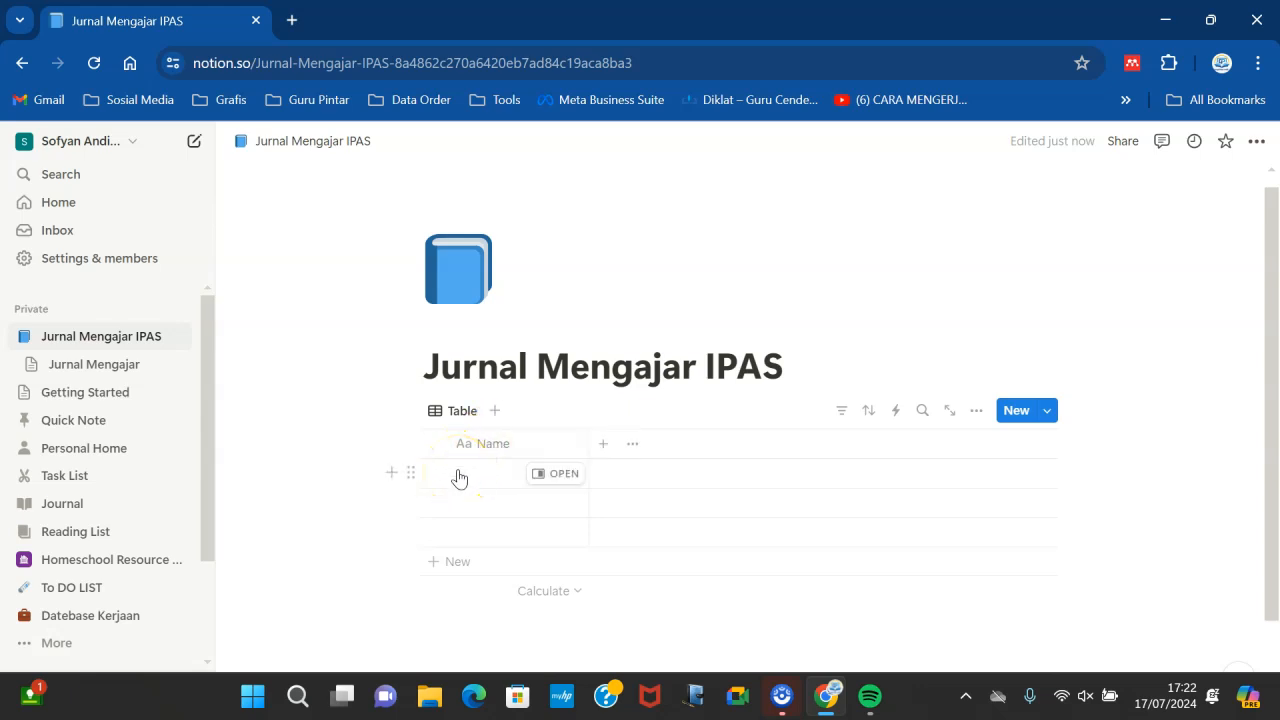
click(459, 474)
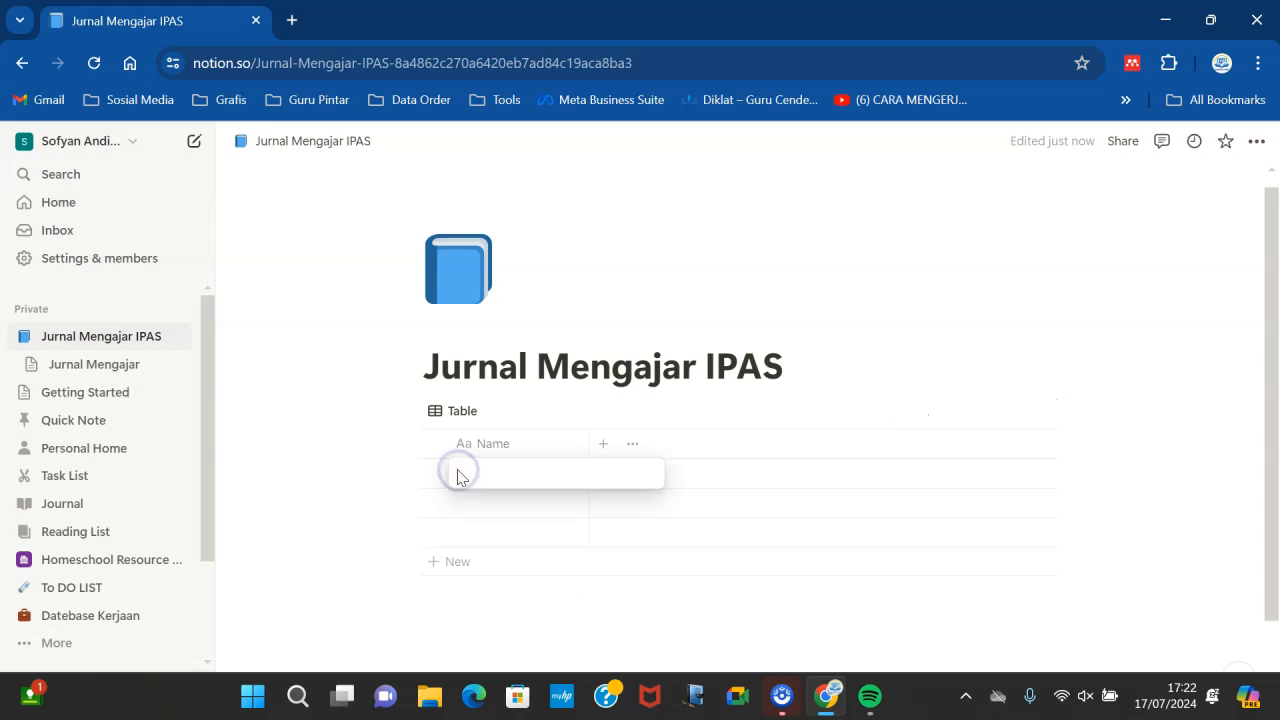
text(PE)
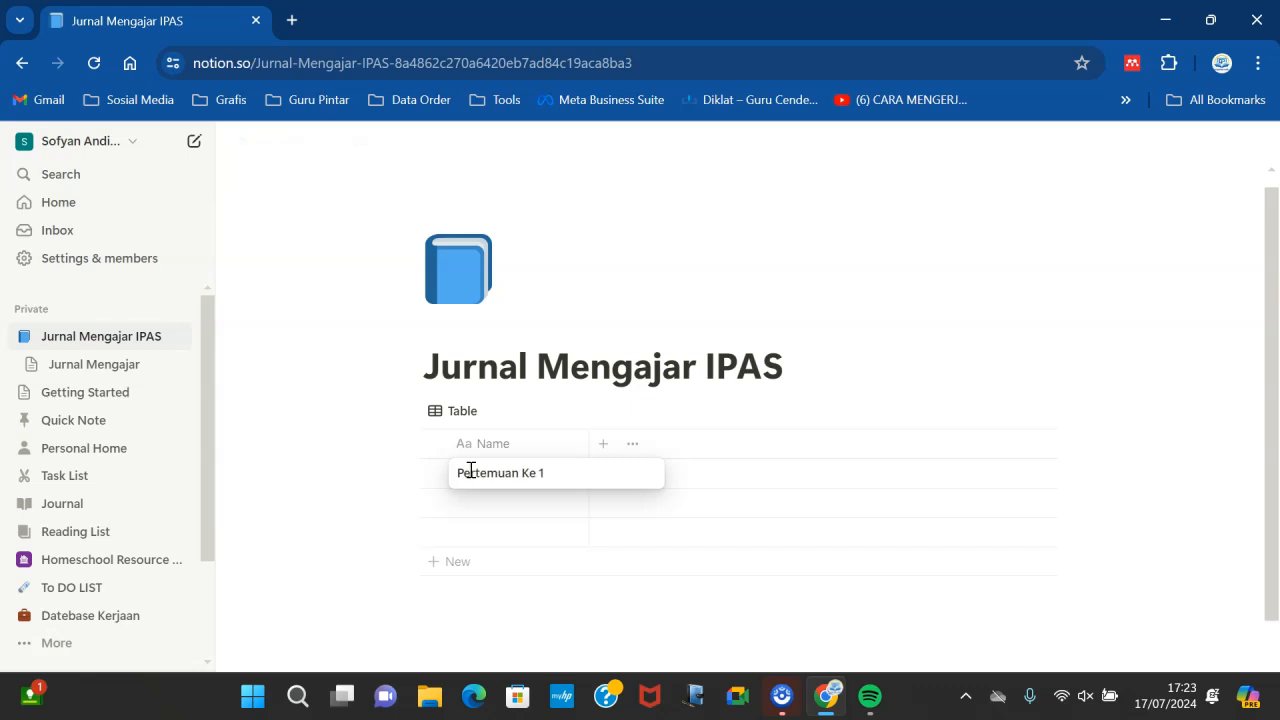
click(731, 537)
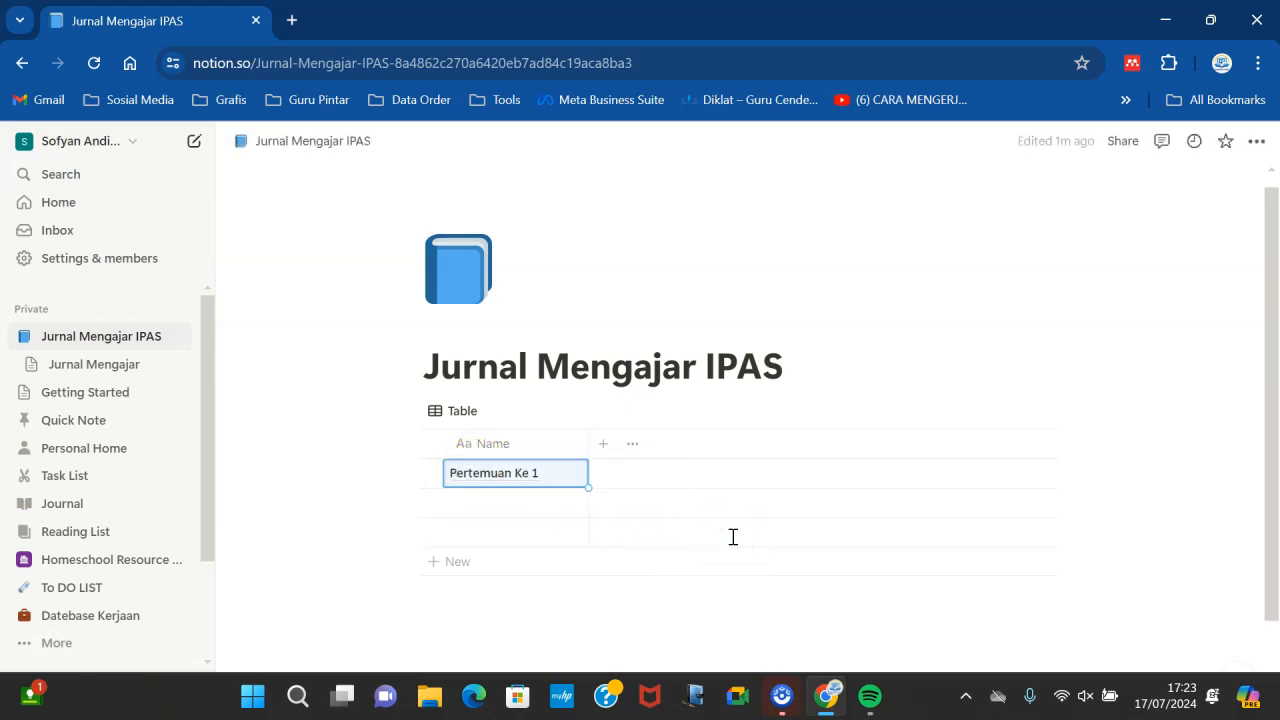
- Add a new Select property to the database table
click(524, 462)
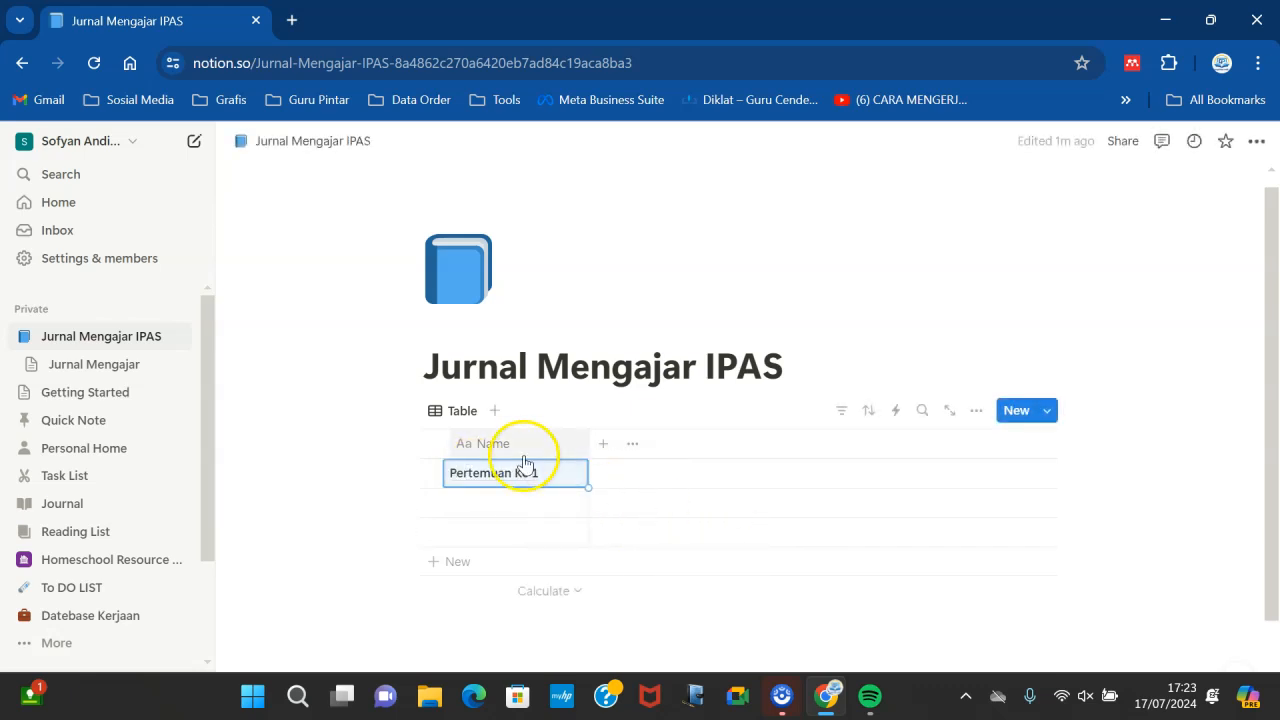
click(604, 444)
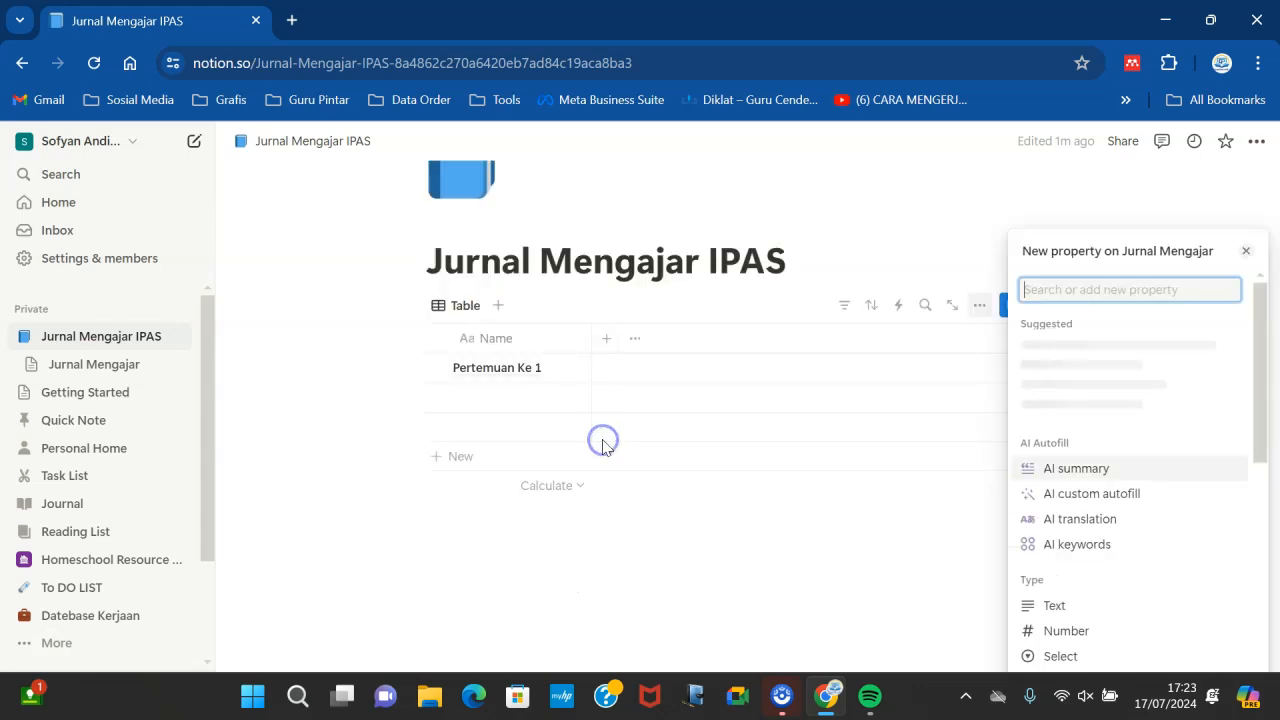
click(1081, 279)
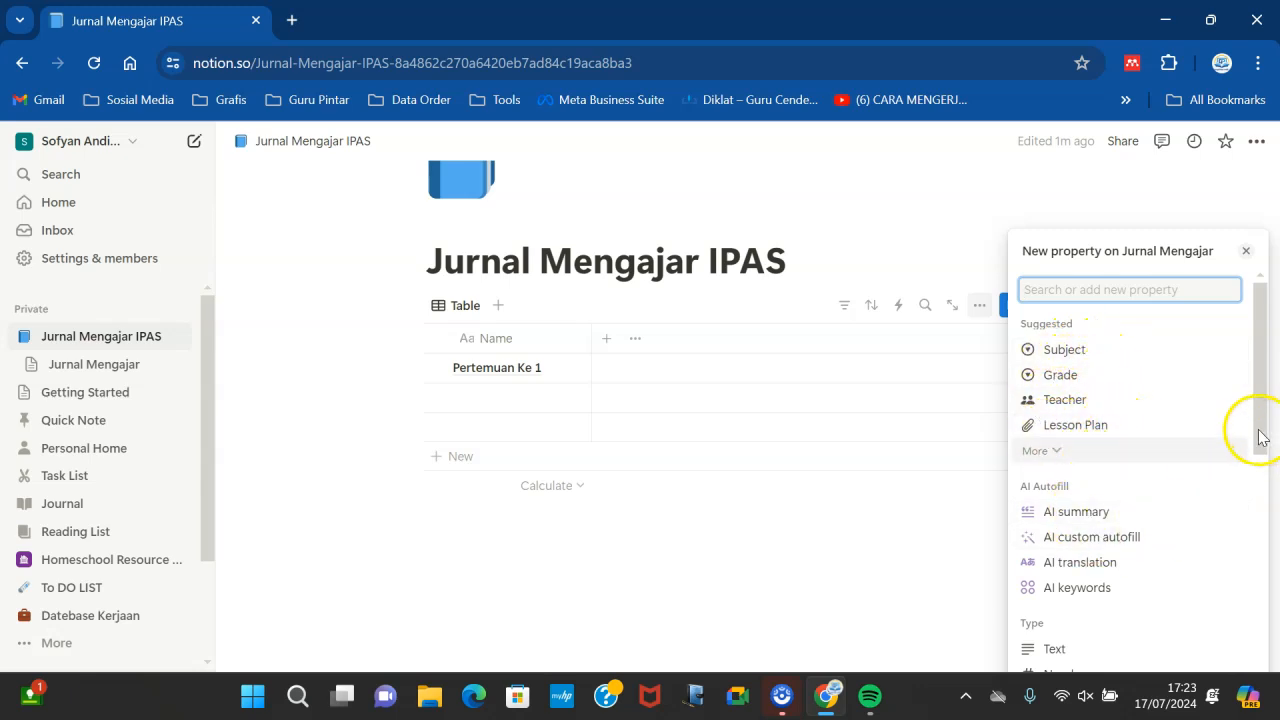
drag(1262, 440, 1267, 452)
drag(1267, 490, 1224, 552)
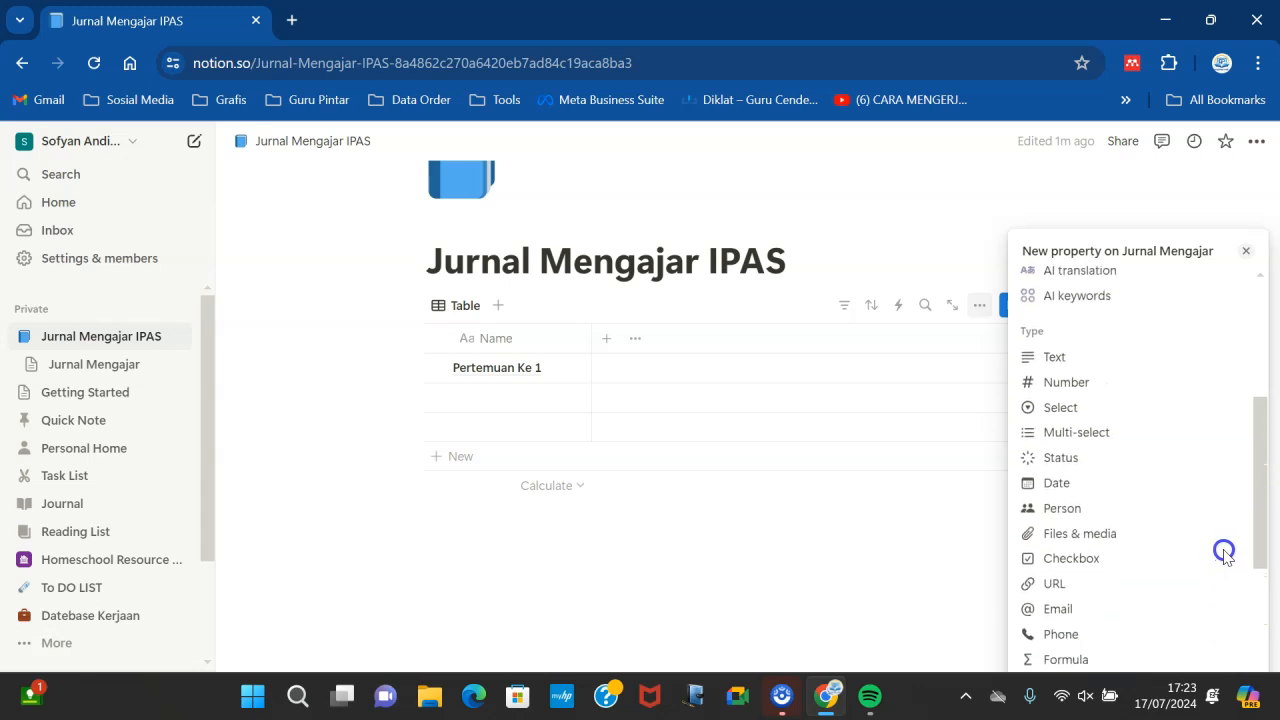
click(1059, 420)
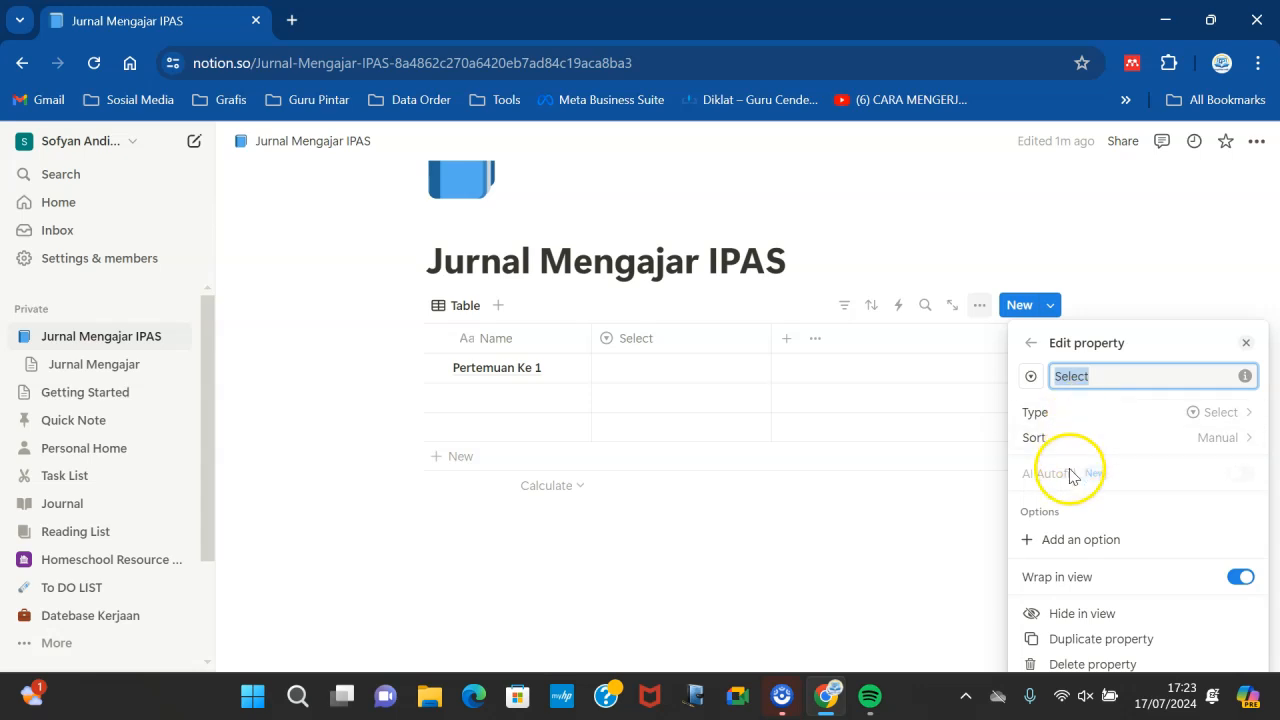
- Add the options X RPL 1, X RPL 2, X TAB 1, X TP 1 and X TP 2 to the Select property
click(1058, 545)
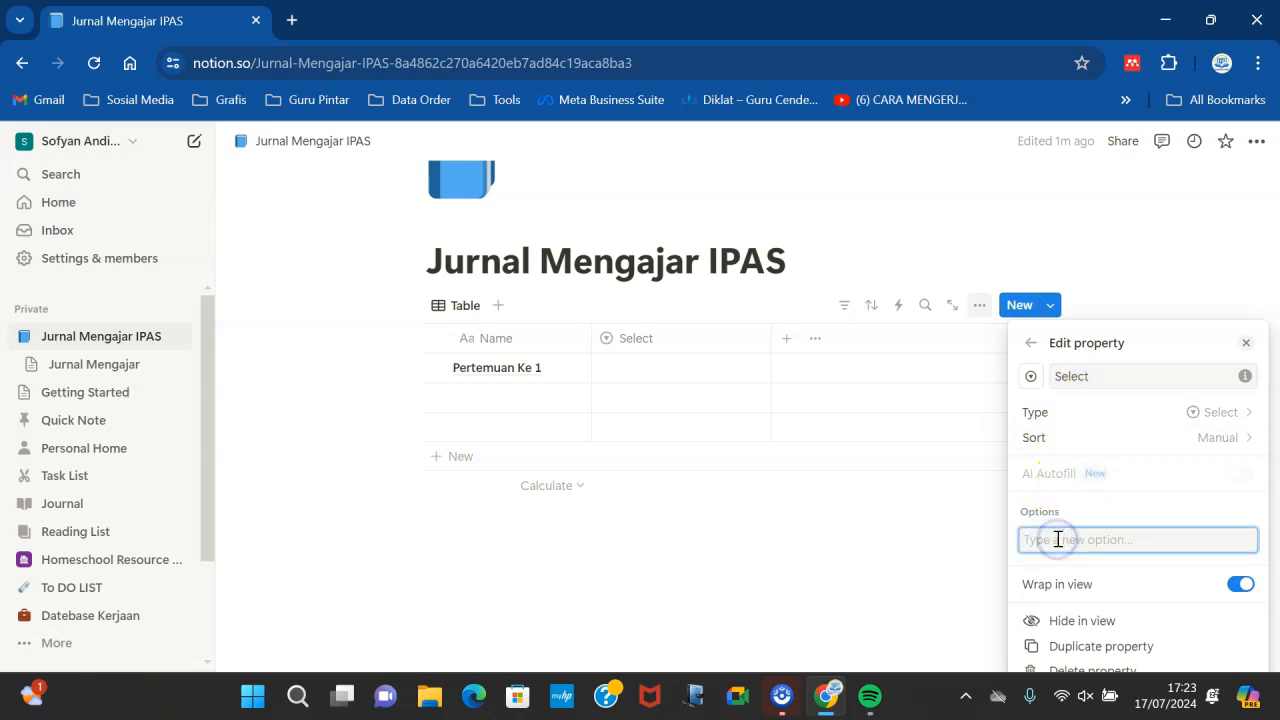
text(x)
key(BackSpace)
text(X RPL)
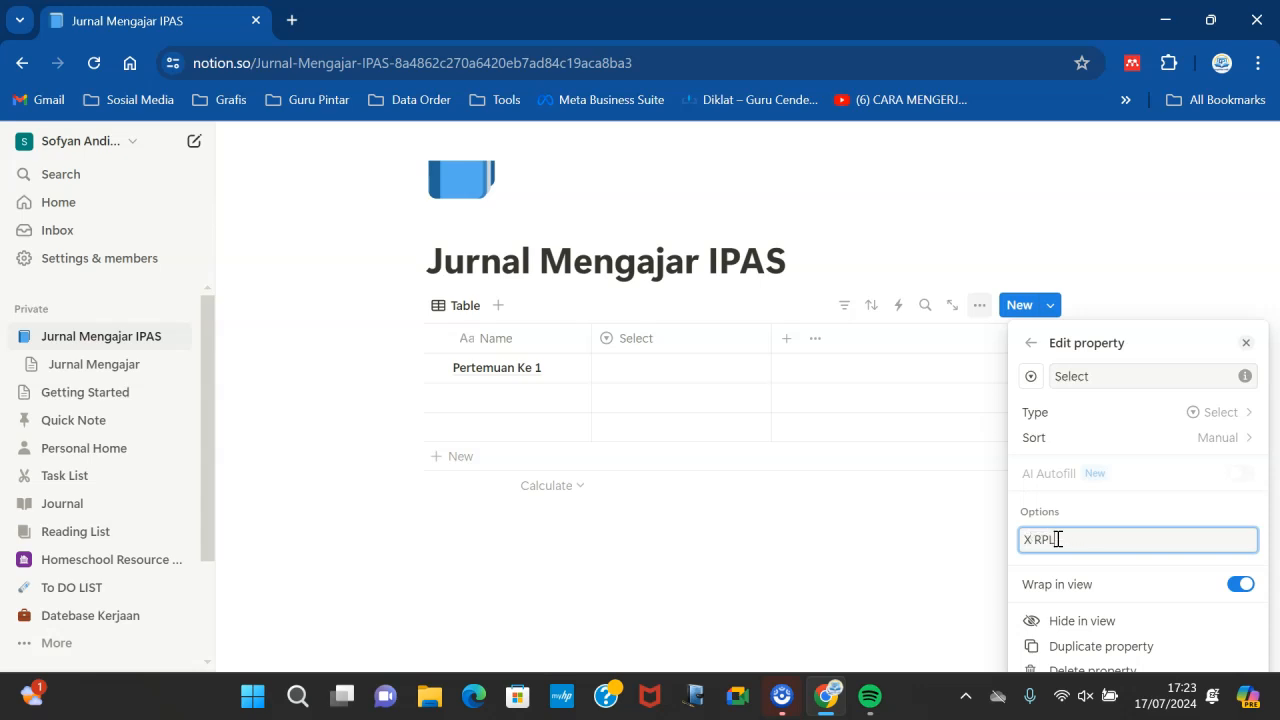
text( 1)
key(Return)
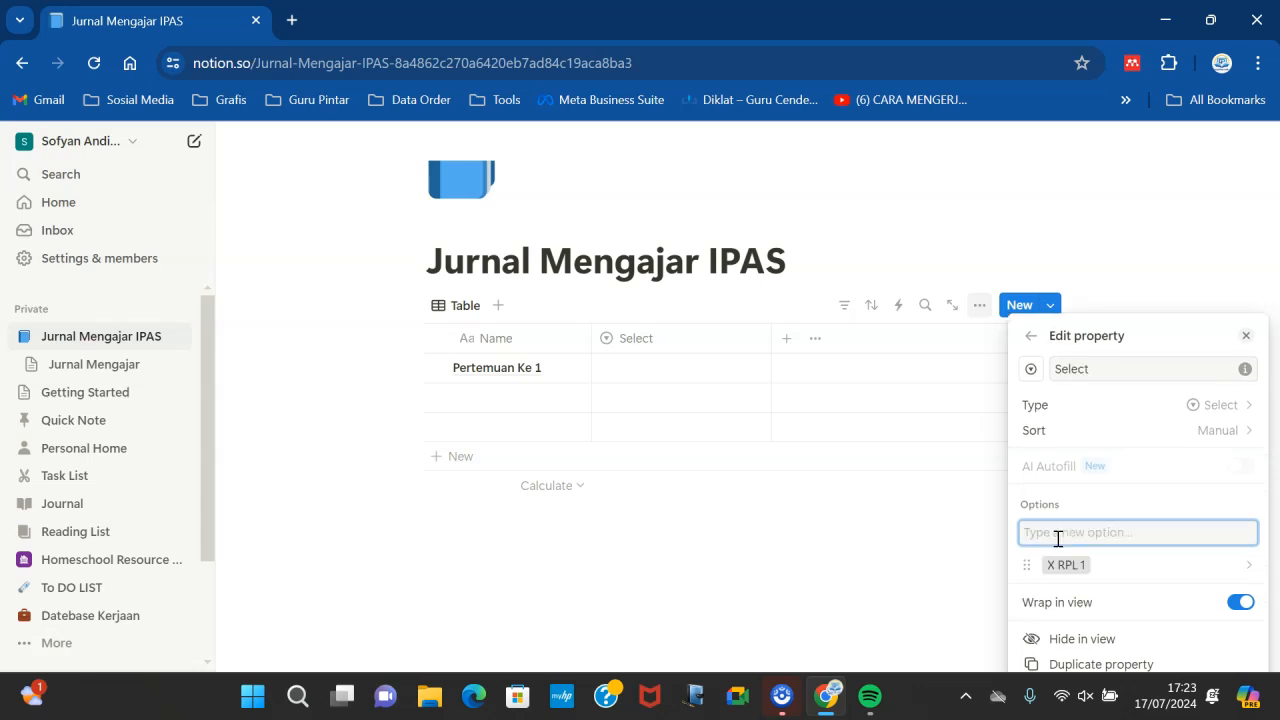
text(X RPL 2)
key(Return)
text(X TAB)
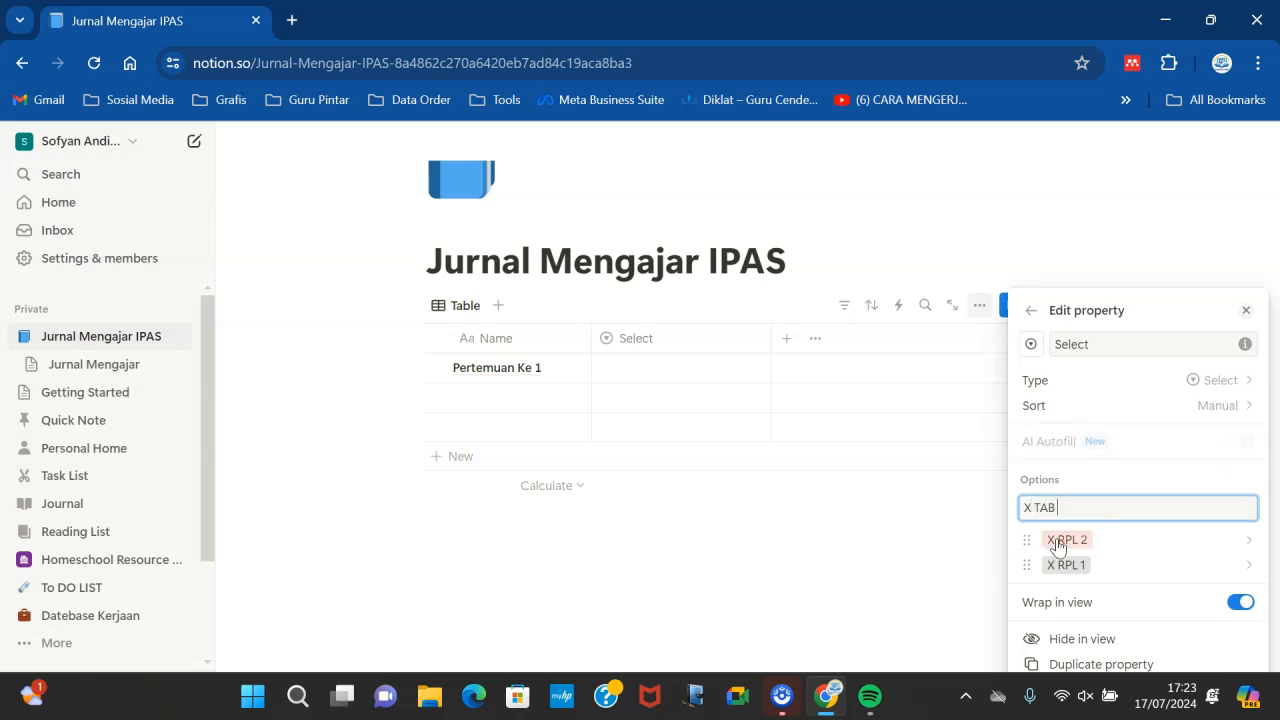
key(Return)
text(X)
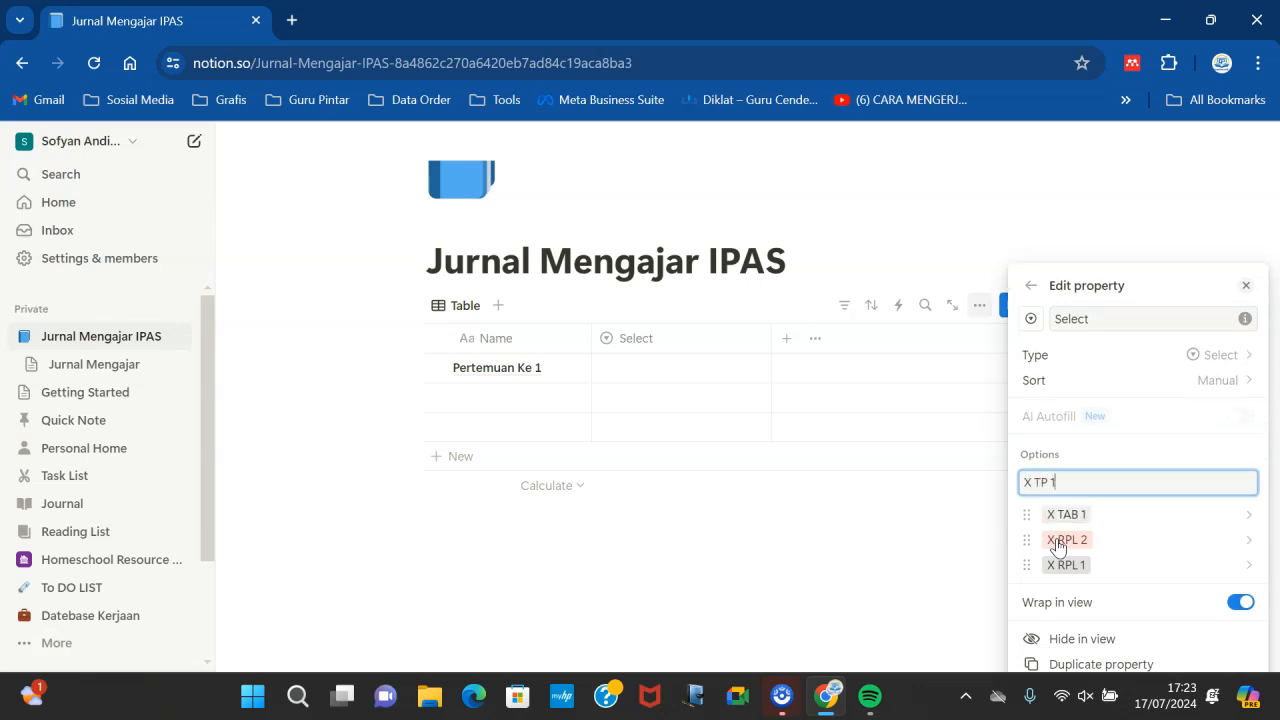
key(Return)
text(X )
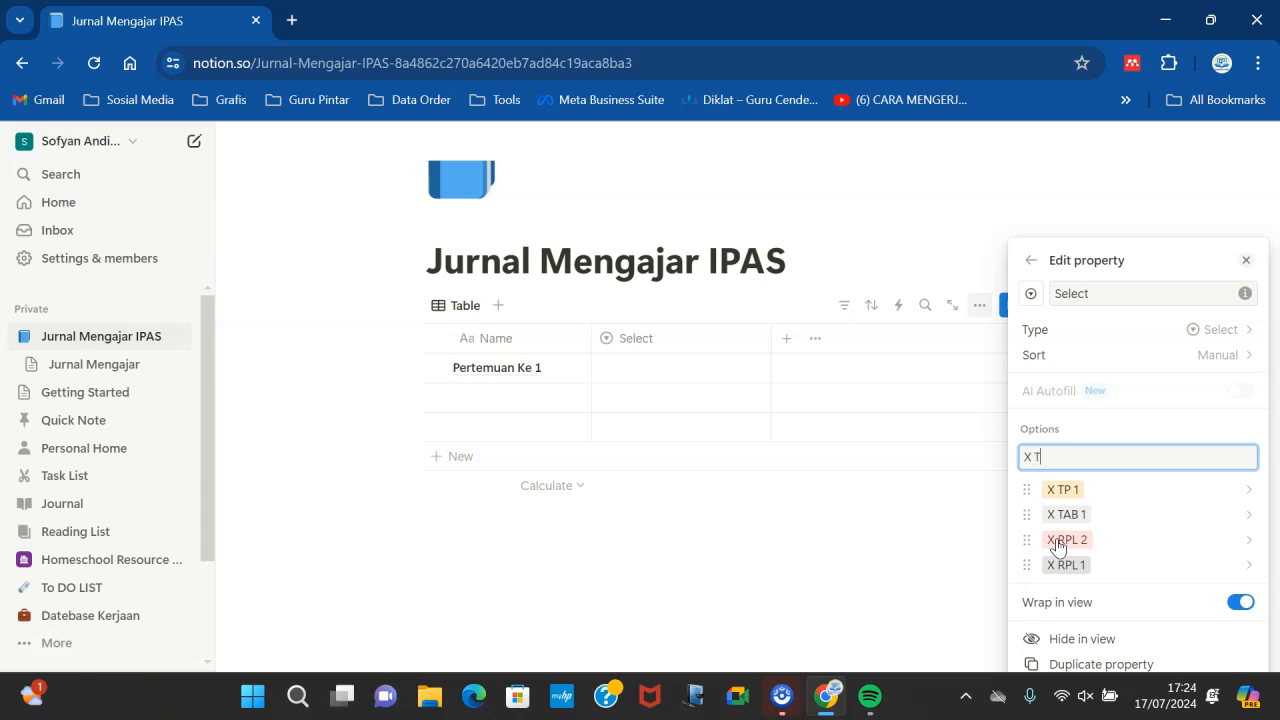
text(TP 2)
key(Return)
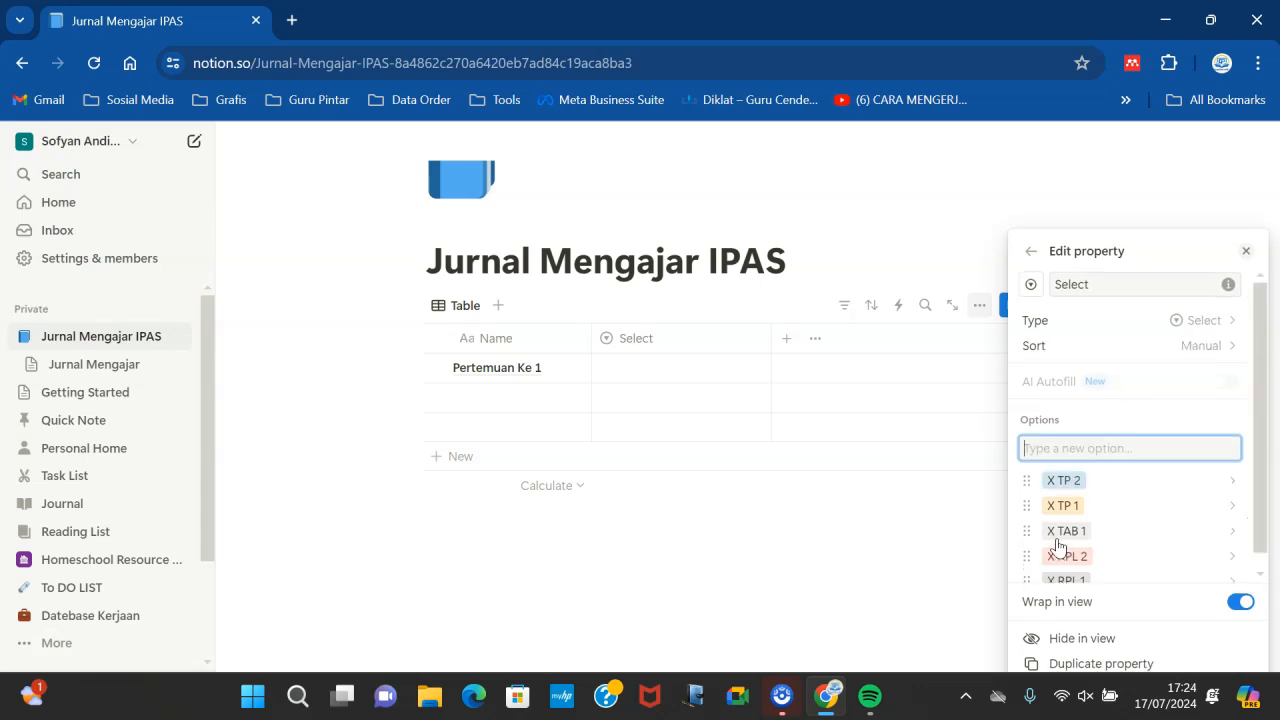
click(880, 549)
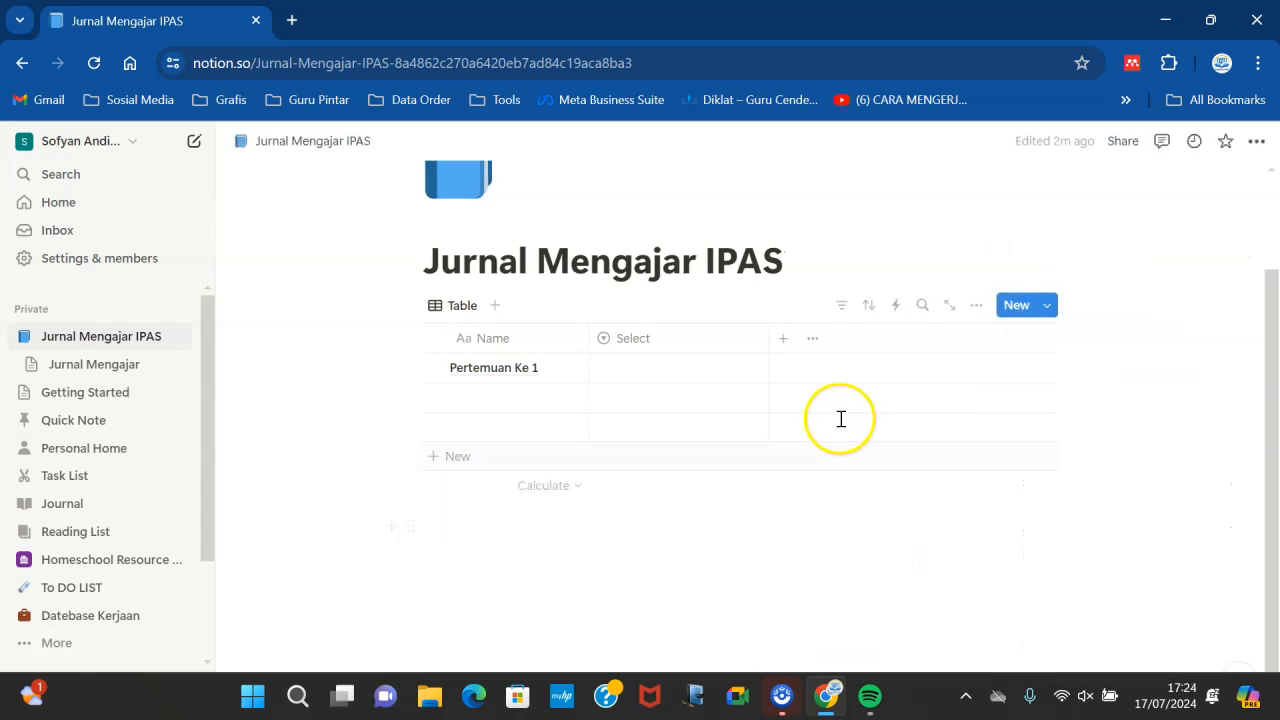
- Set the first row's Select value to X RPL 2
click(655, 374)
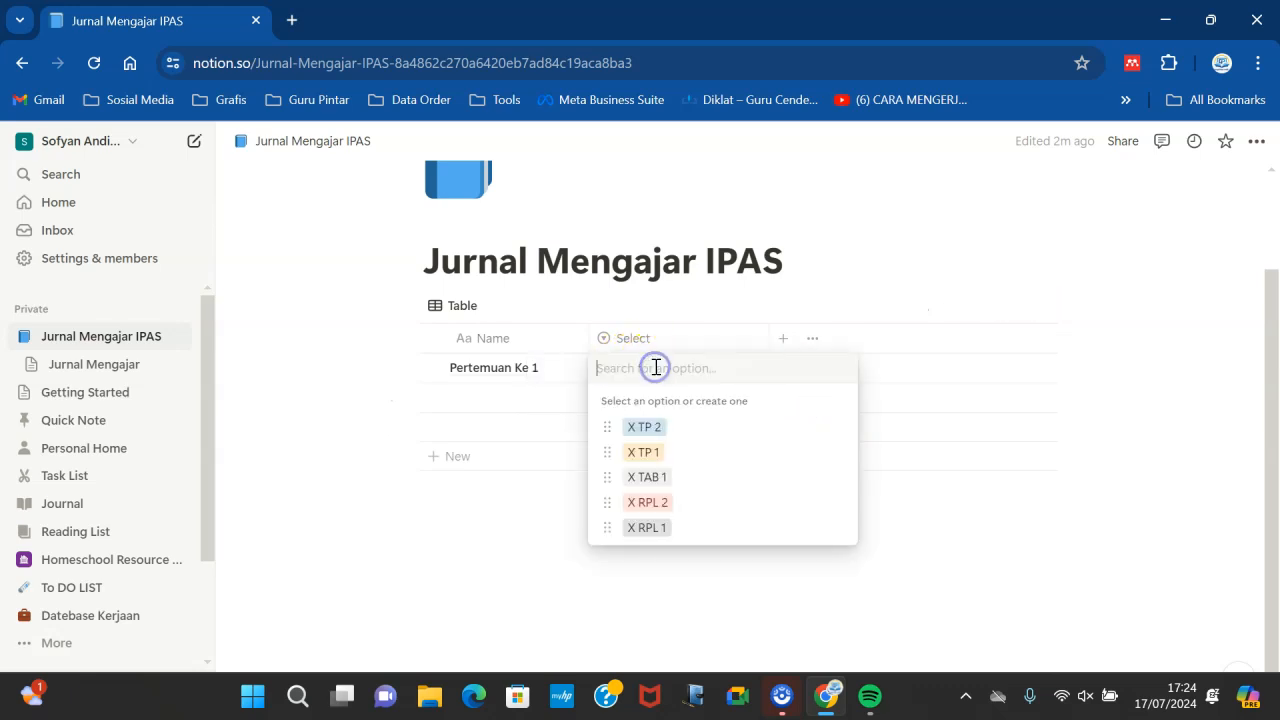
click(648, 503)
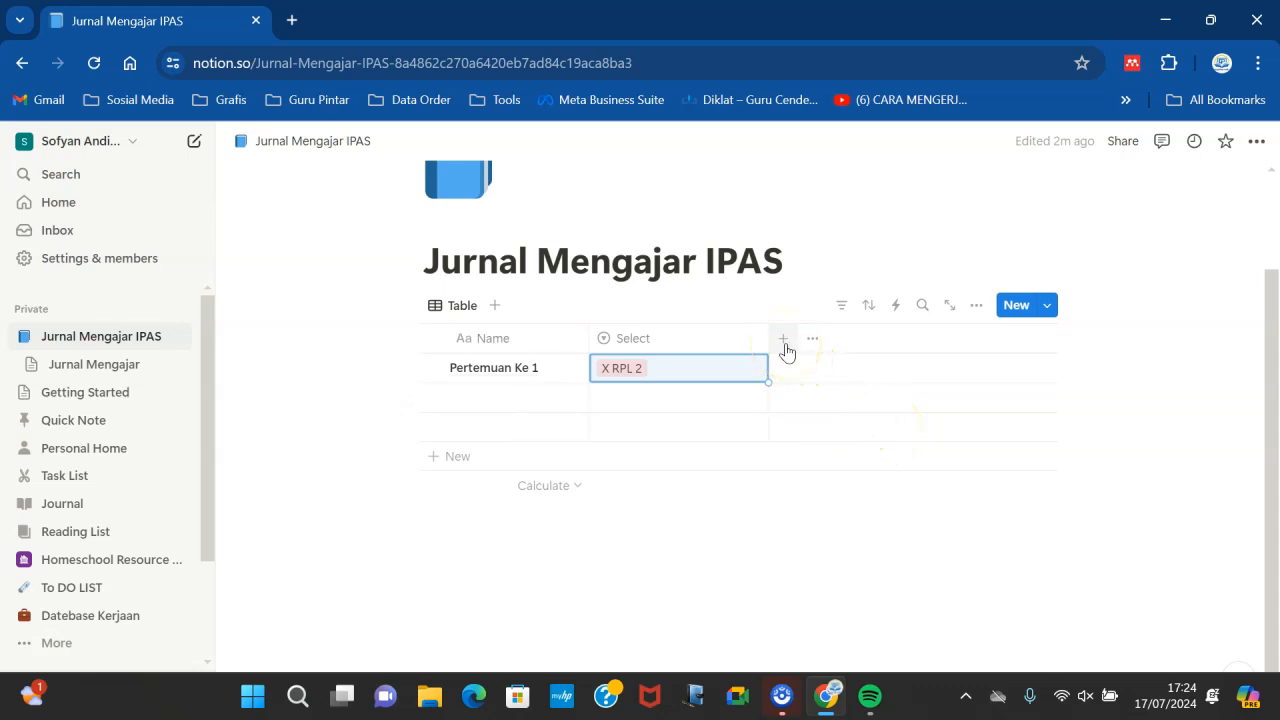
- Add a Date property and name it Tanggal
click(786, 345)
click(1081, 296)
drag(1259, 398, 1259, 545)
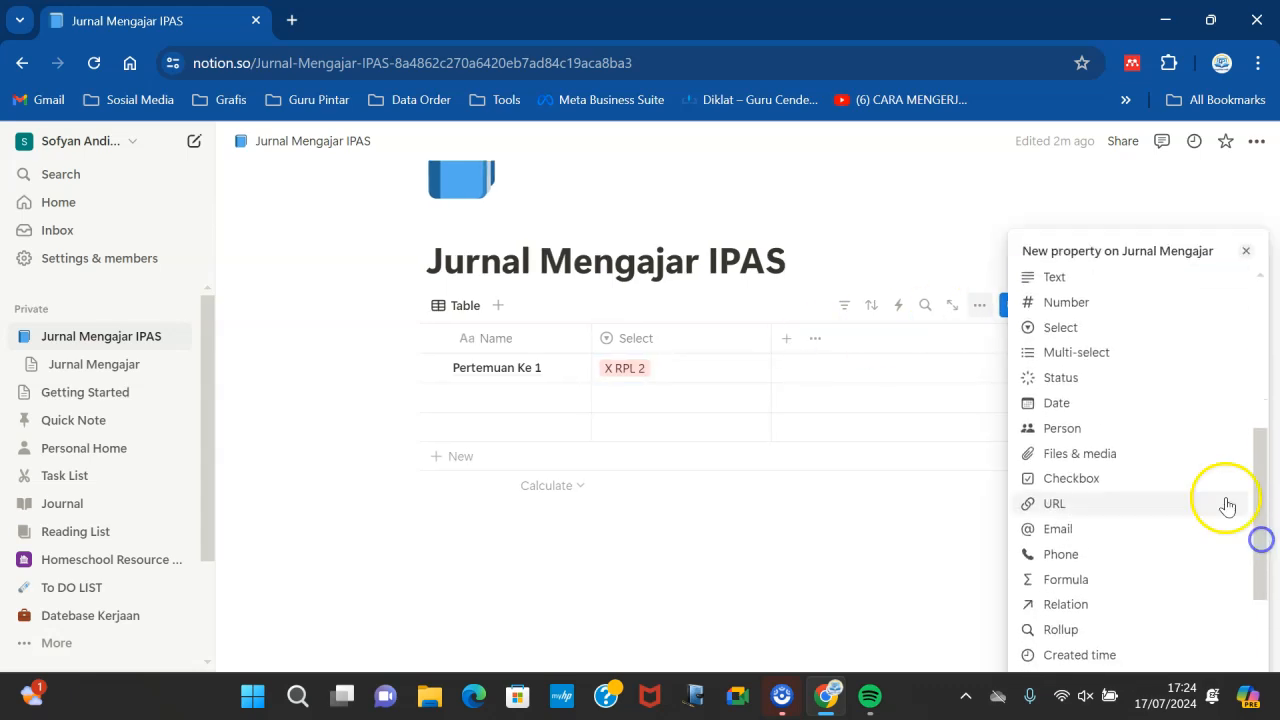
click(1079, 406)
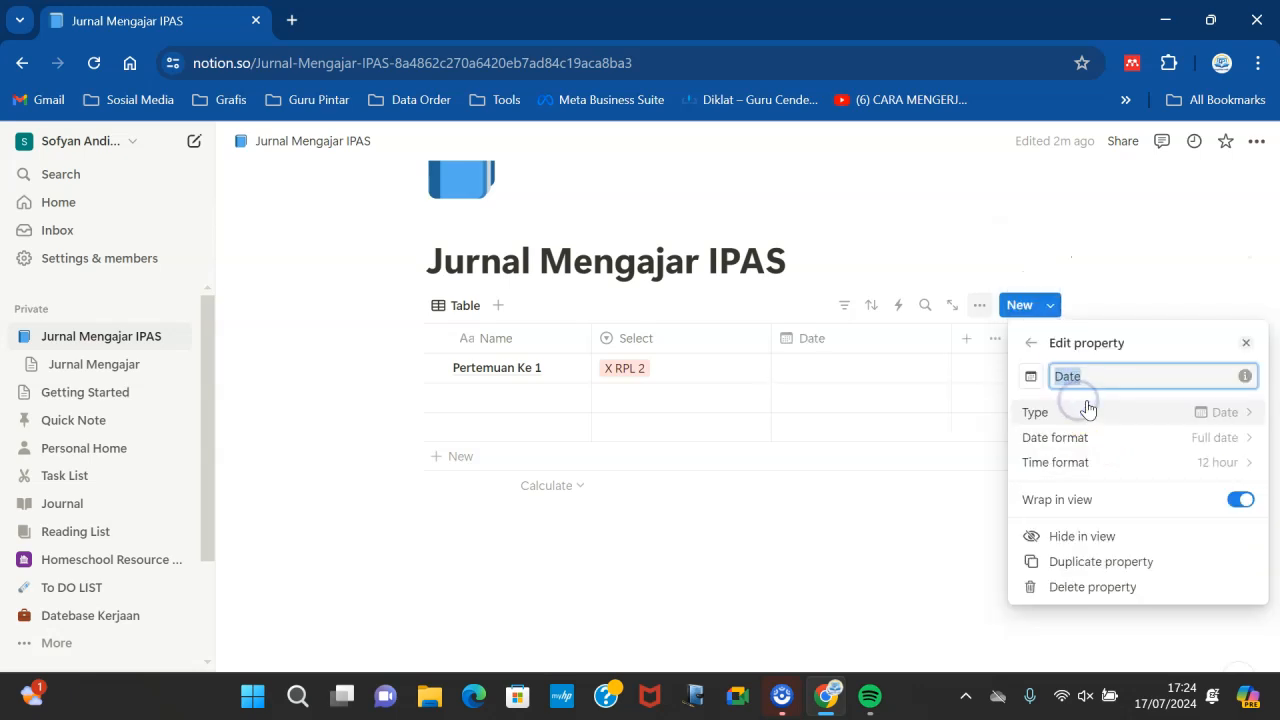
drag(1089, 382, 1046, 385)
text(tANGG)
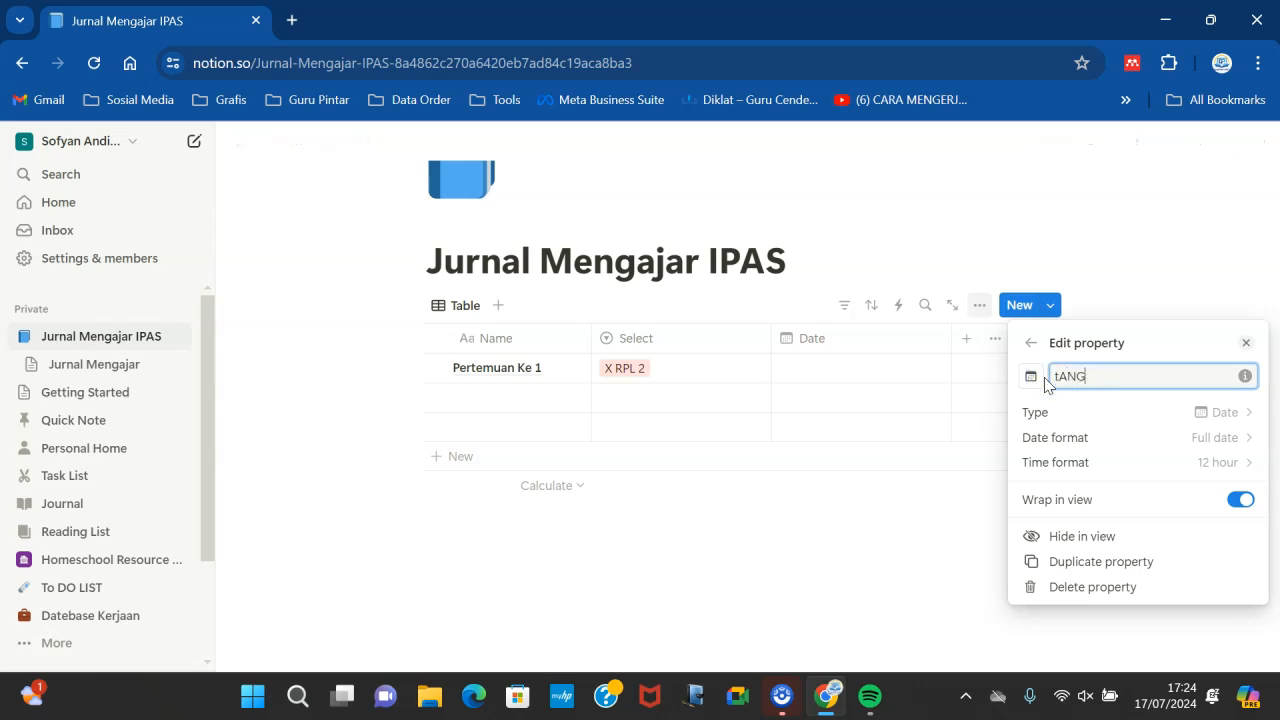
key(BackSpace)
text(Tanggal)
click(904, 519)
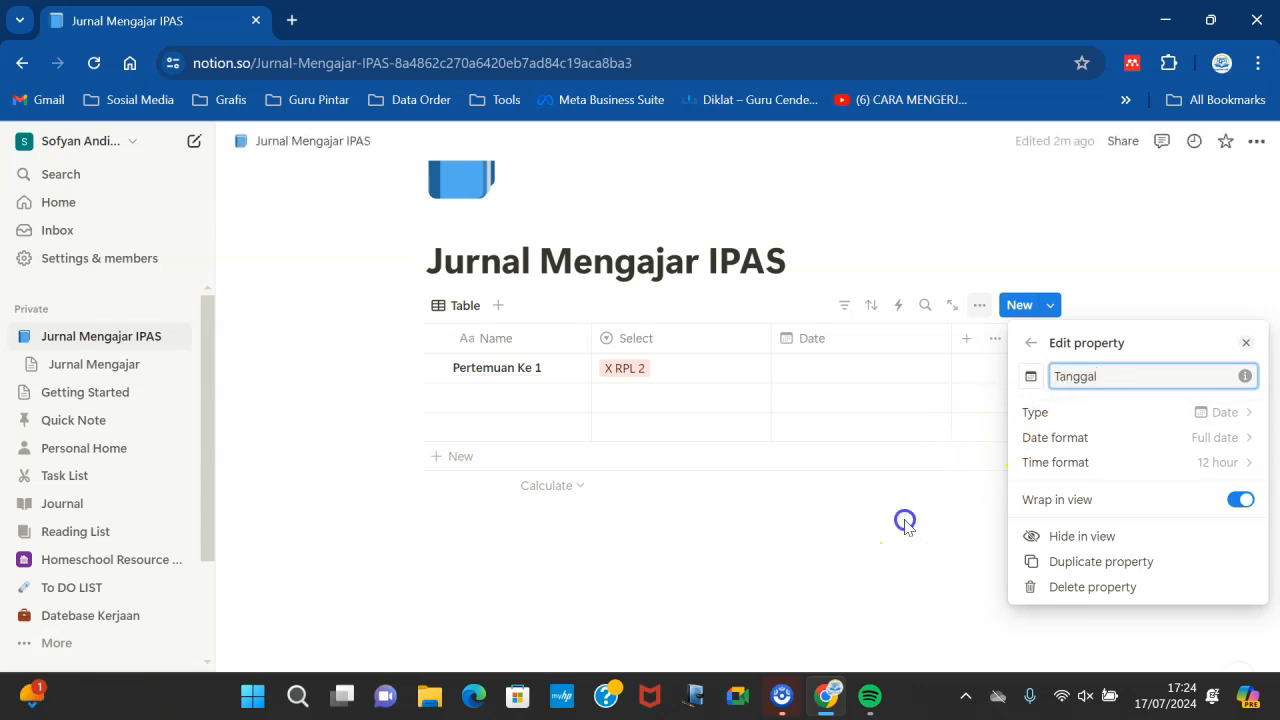
- Rename the Select property to Kelas and narrow its column
click(660, 336)
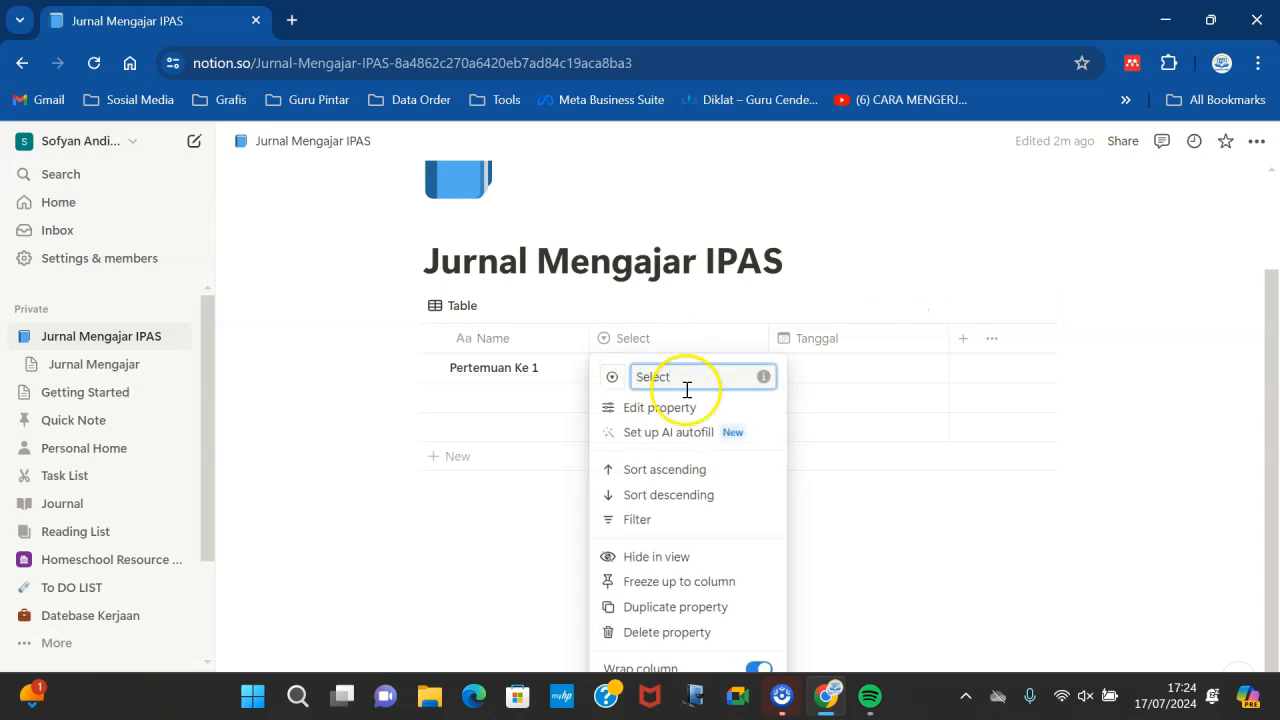
drag(683, 378, 632, 377)
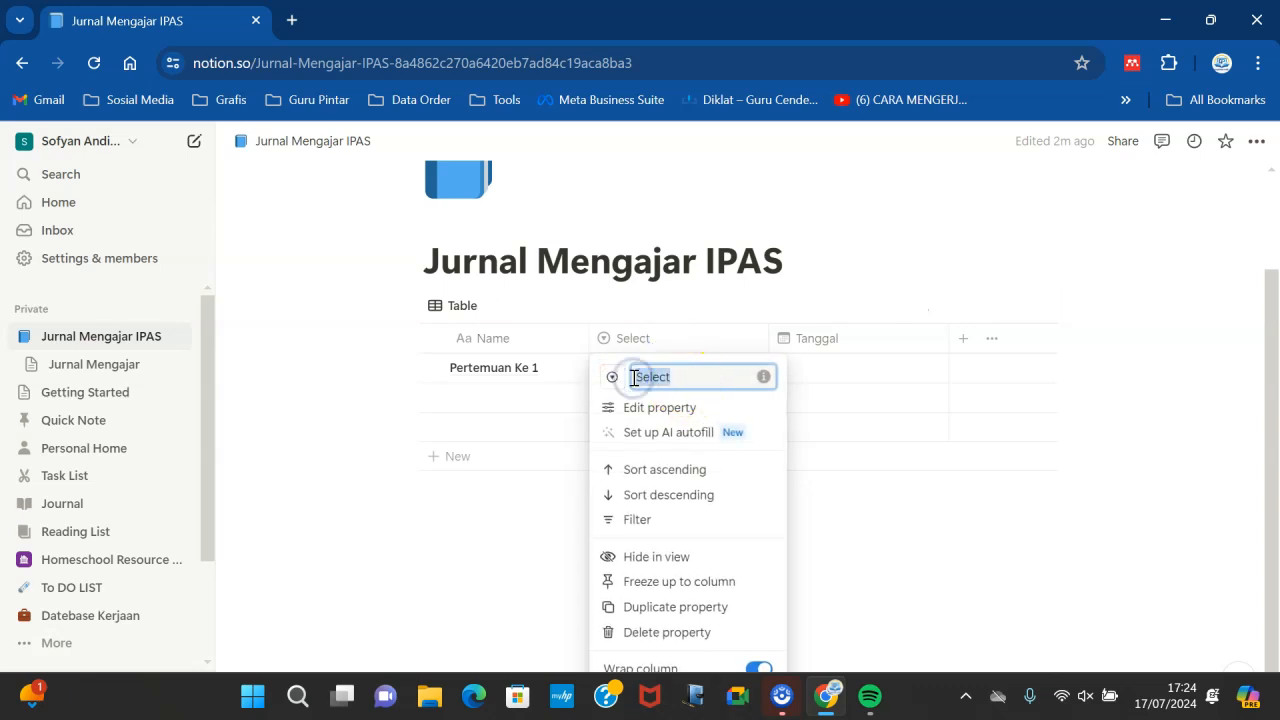
text(KE)
key(BackSpace)
text(elas)
click(874, 490)
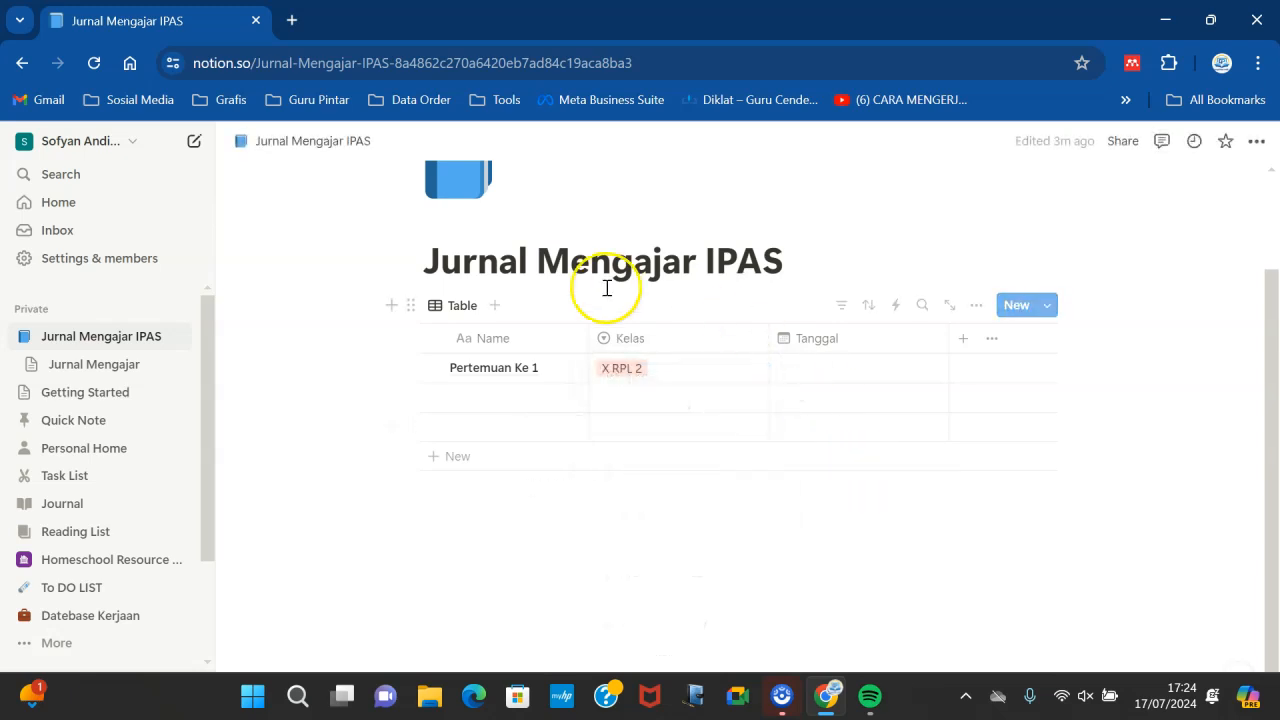
drag(770, 329, 677, 330)
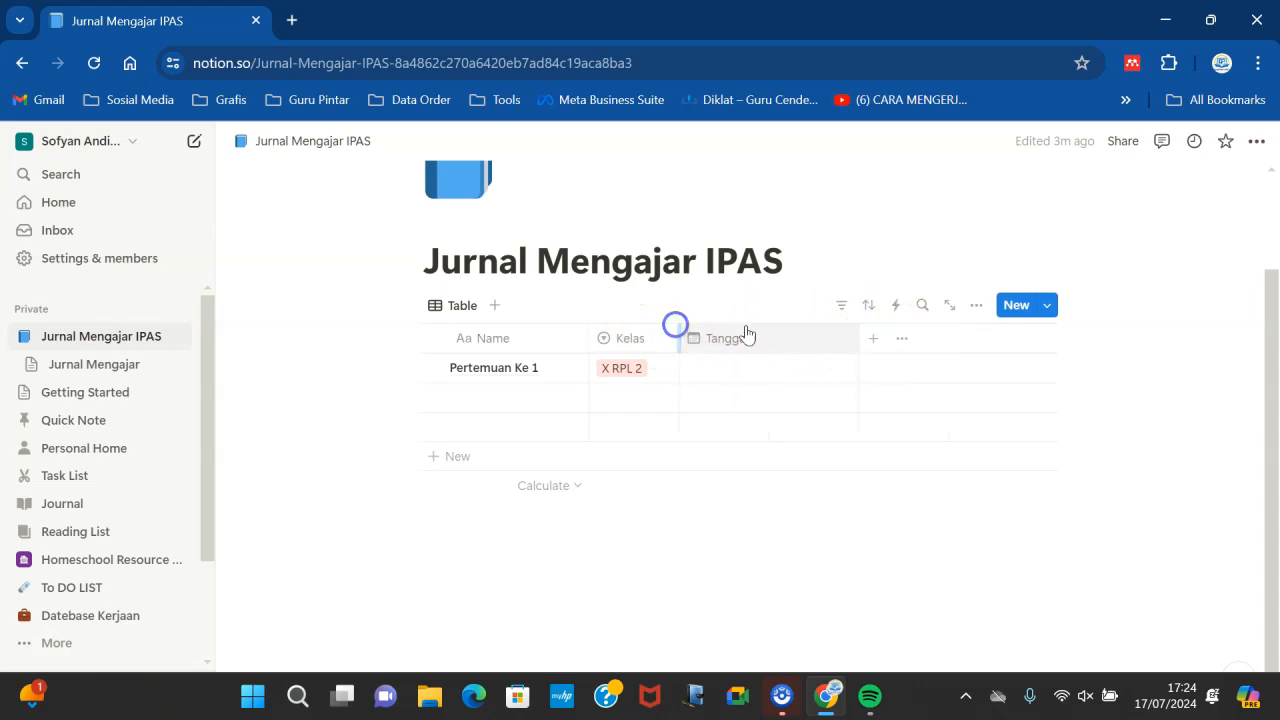
- Set the first row's Tanggal to July 18, 2024 and narrow the Tanggal column
click(740, 366)
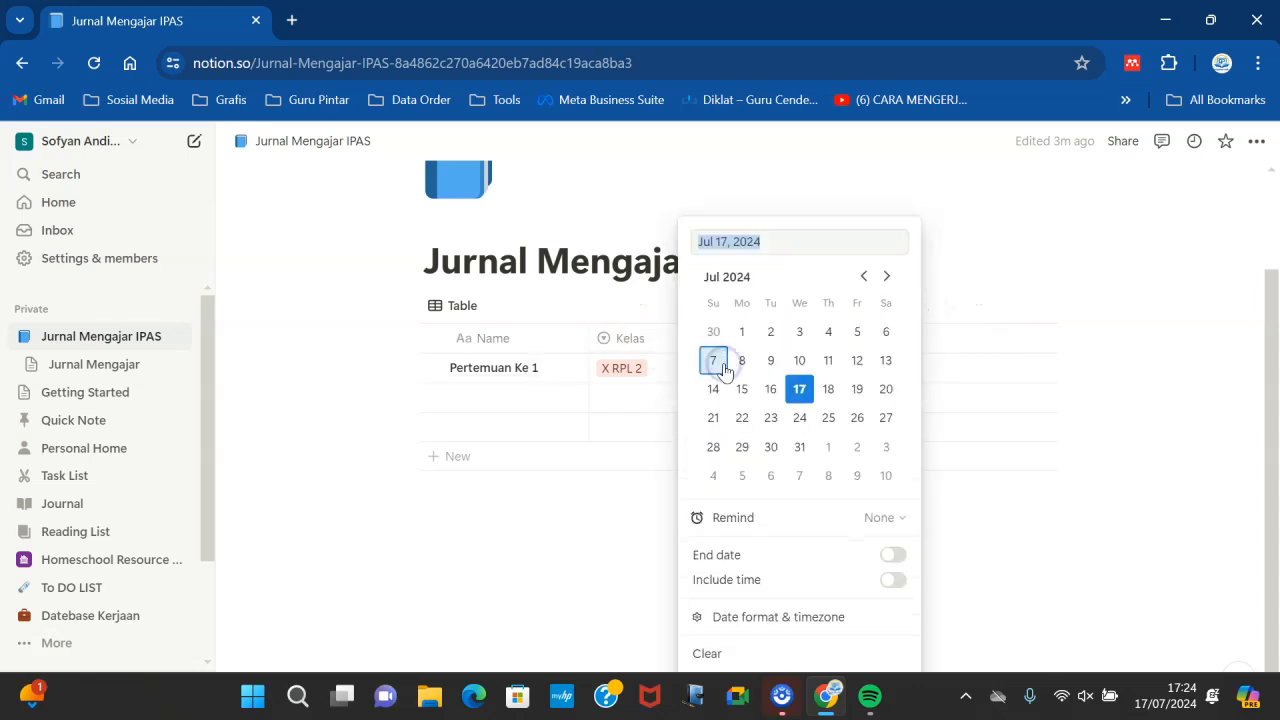
click(828, 390)
click(1010, 513)
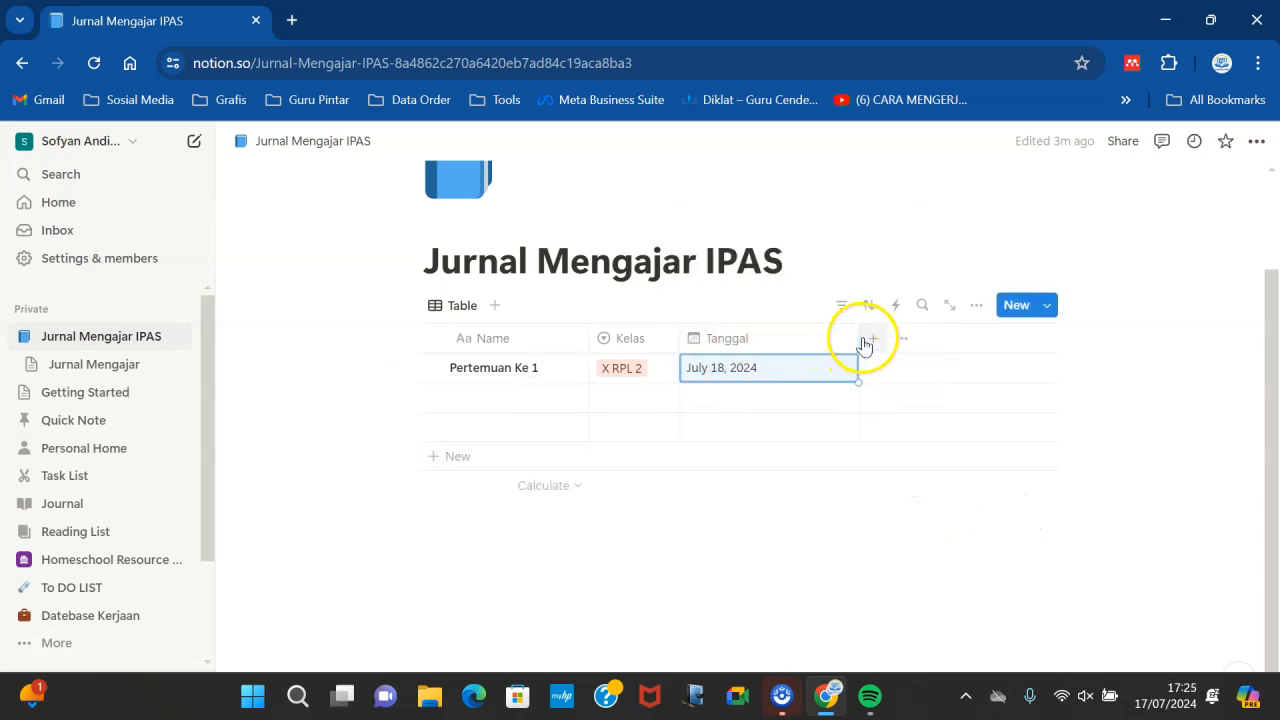
drag(858, 338, 805, 338)
click(749, 518)
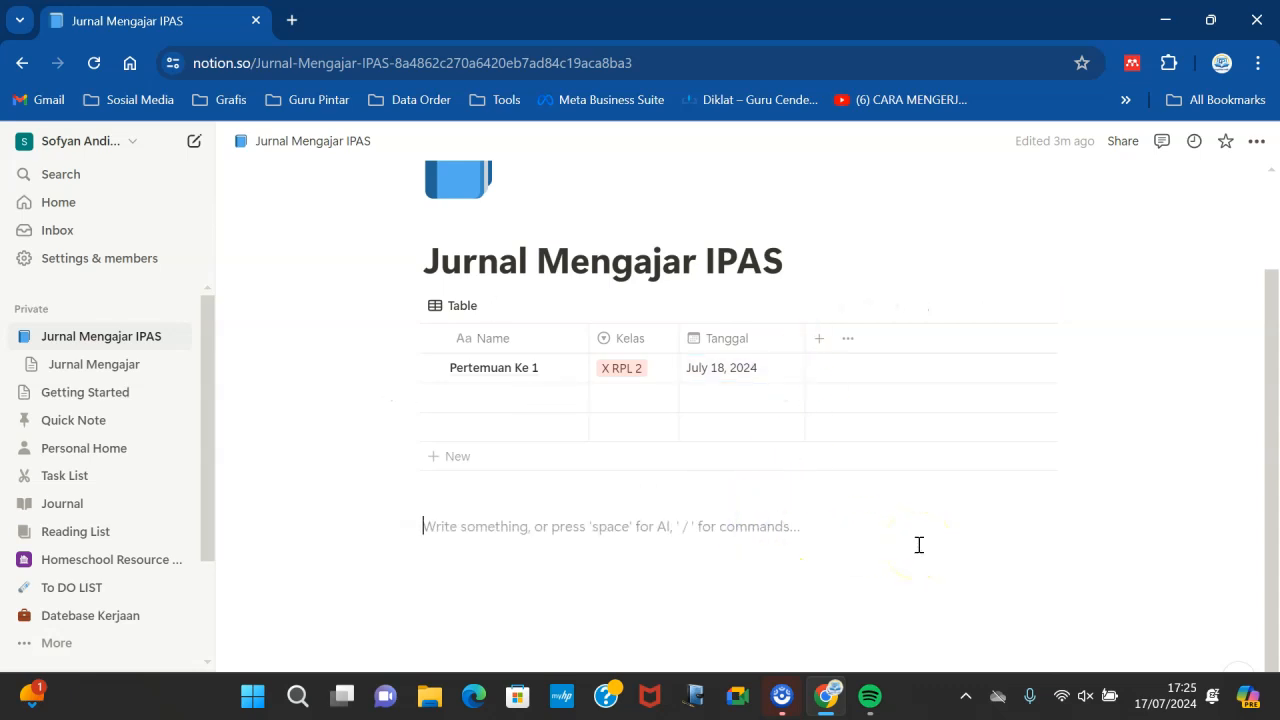
- Add a property named Materi and change its type to Select
click(818, 340)
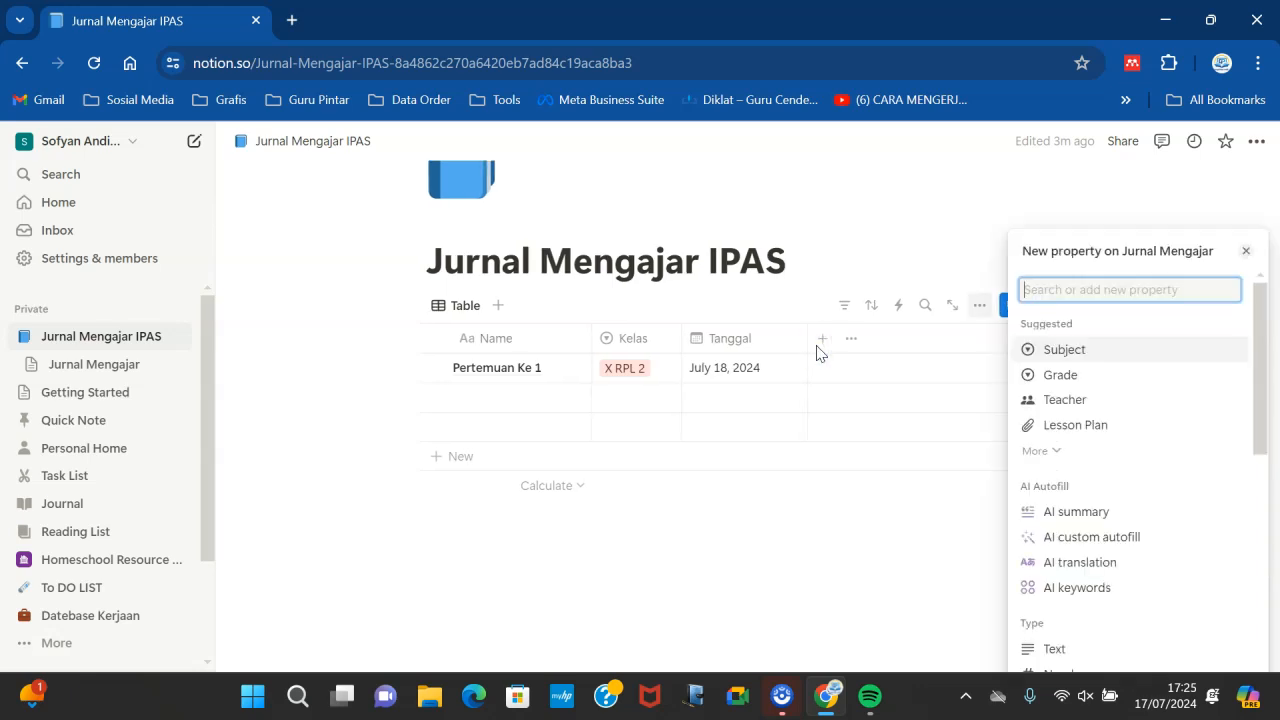
text(Materi)
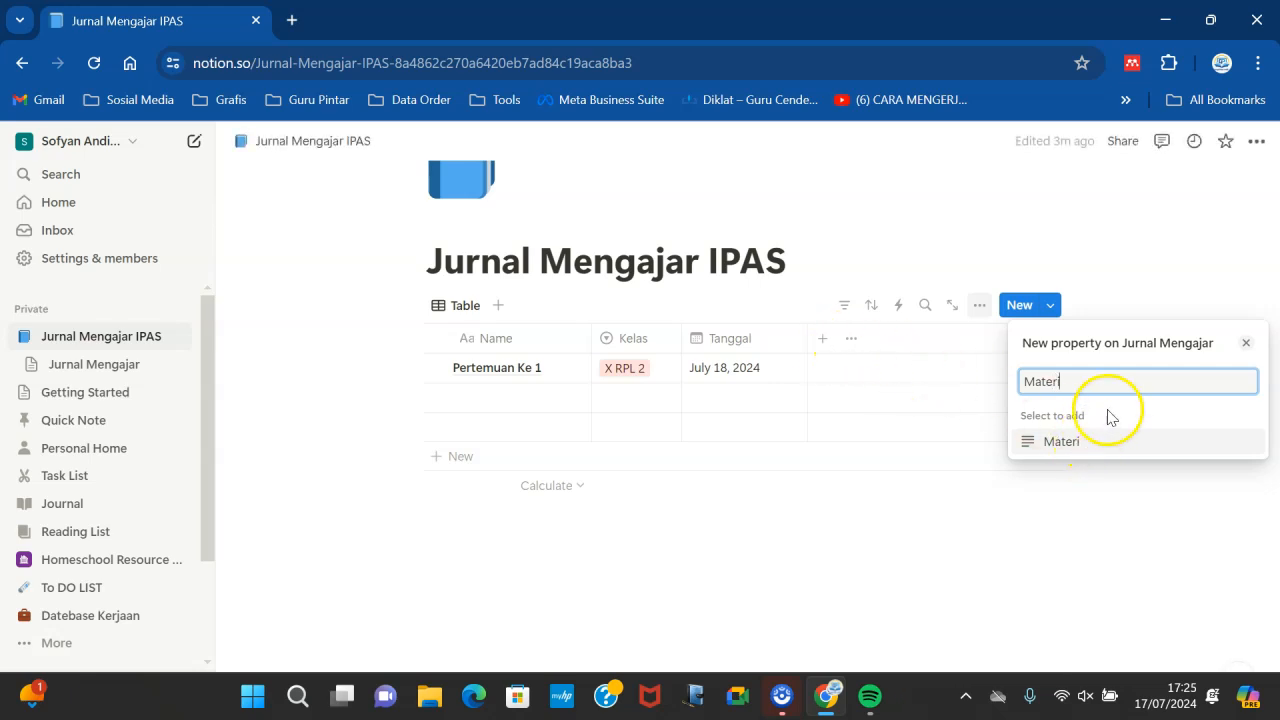
click(1120, 441)
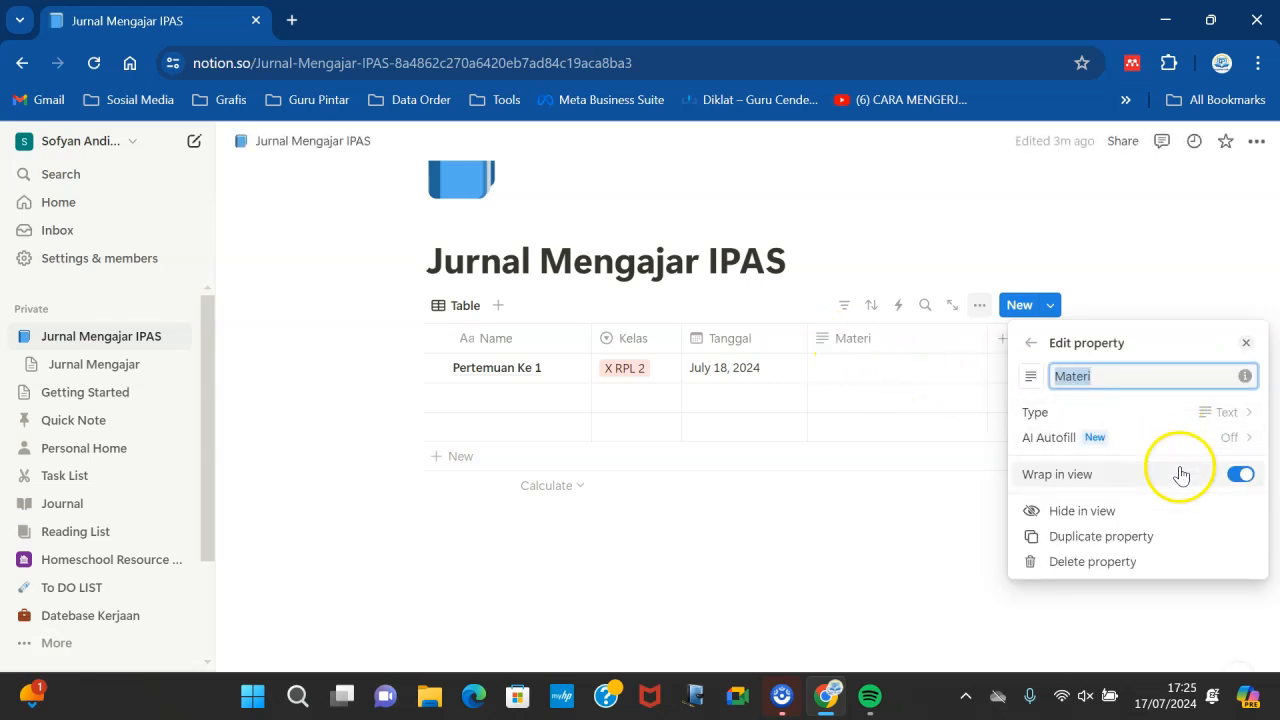
click(1228, 412)
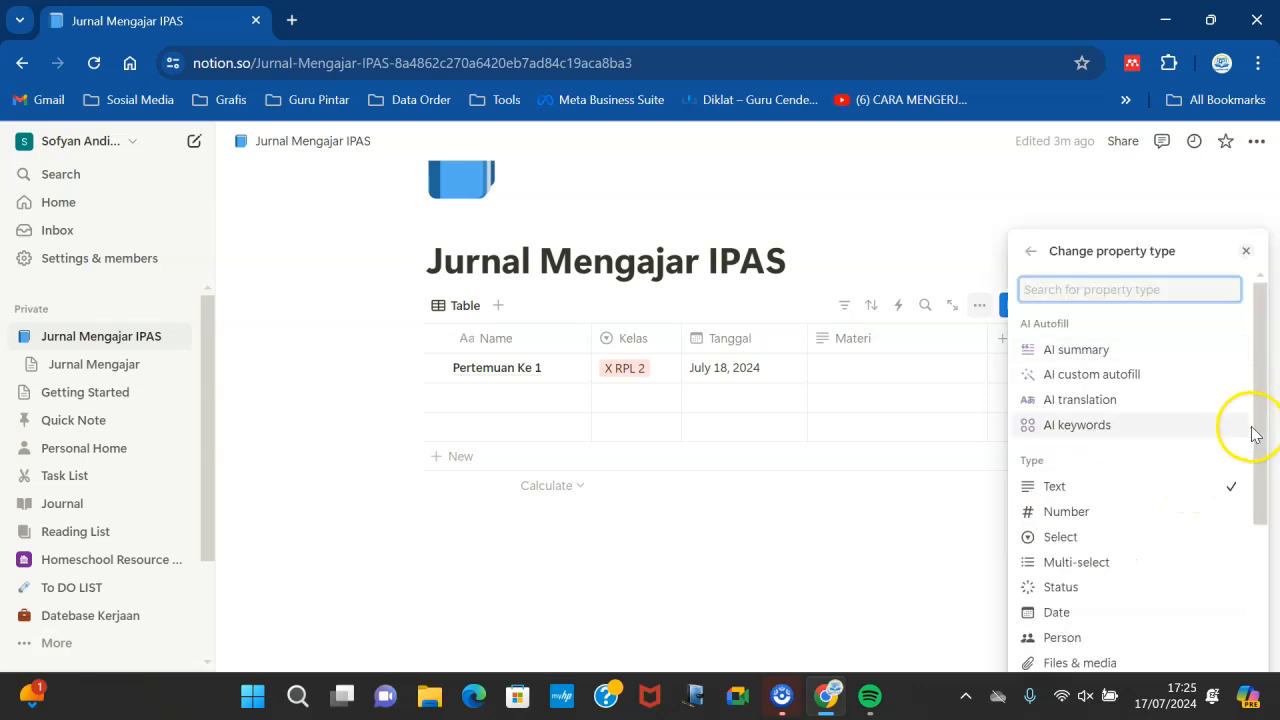
click(1090, 535)
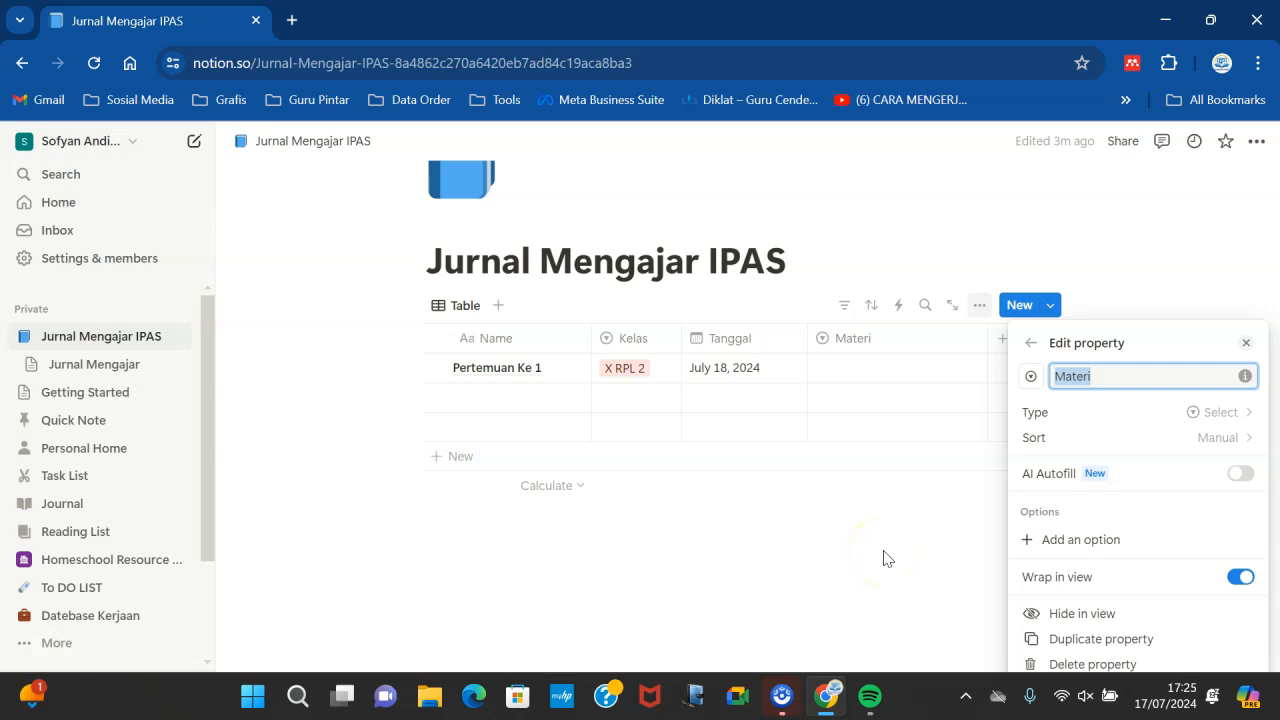
- Add the option Makhluk Hidup to the Materi property
click(1077, 541)
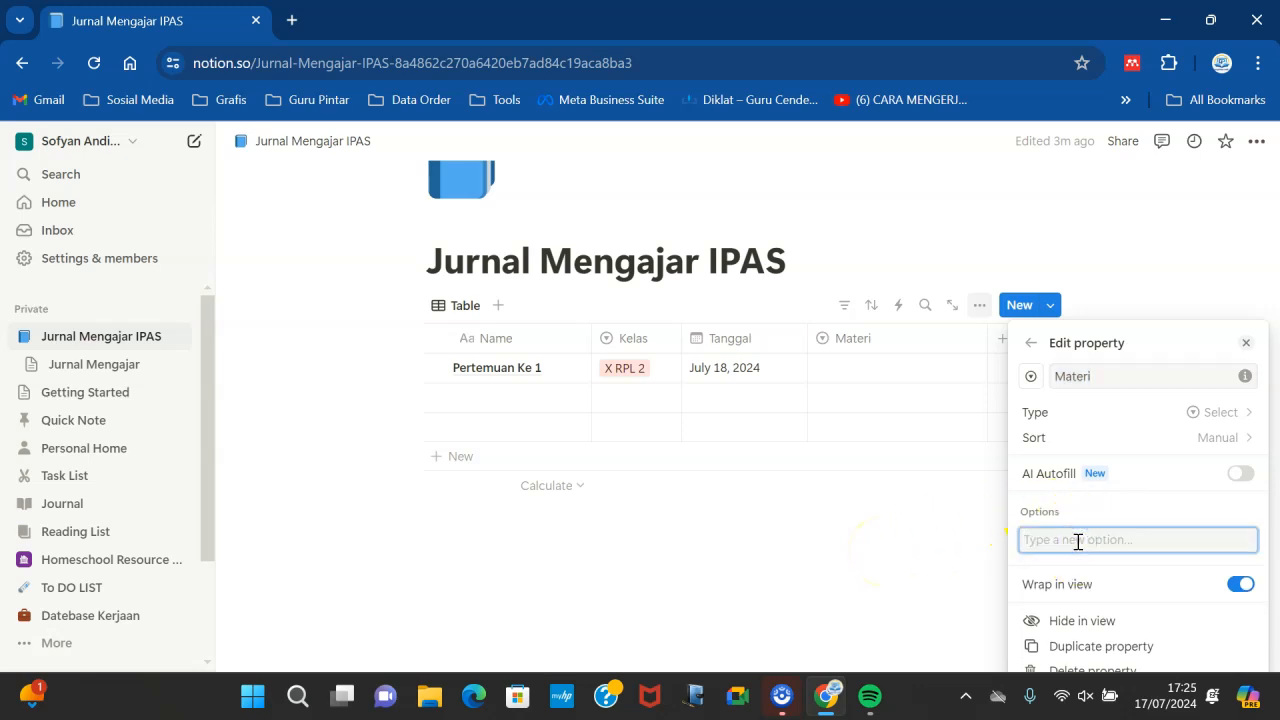
text(Makhluk Hidup)
click(1061, 539)
key(BackSpace)
text(u)
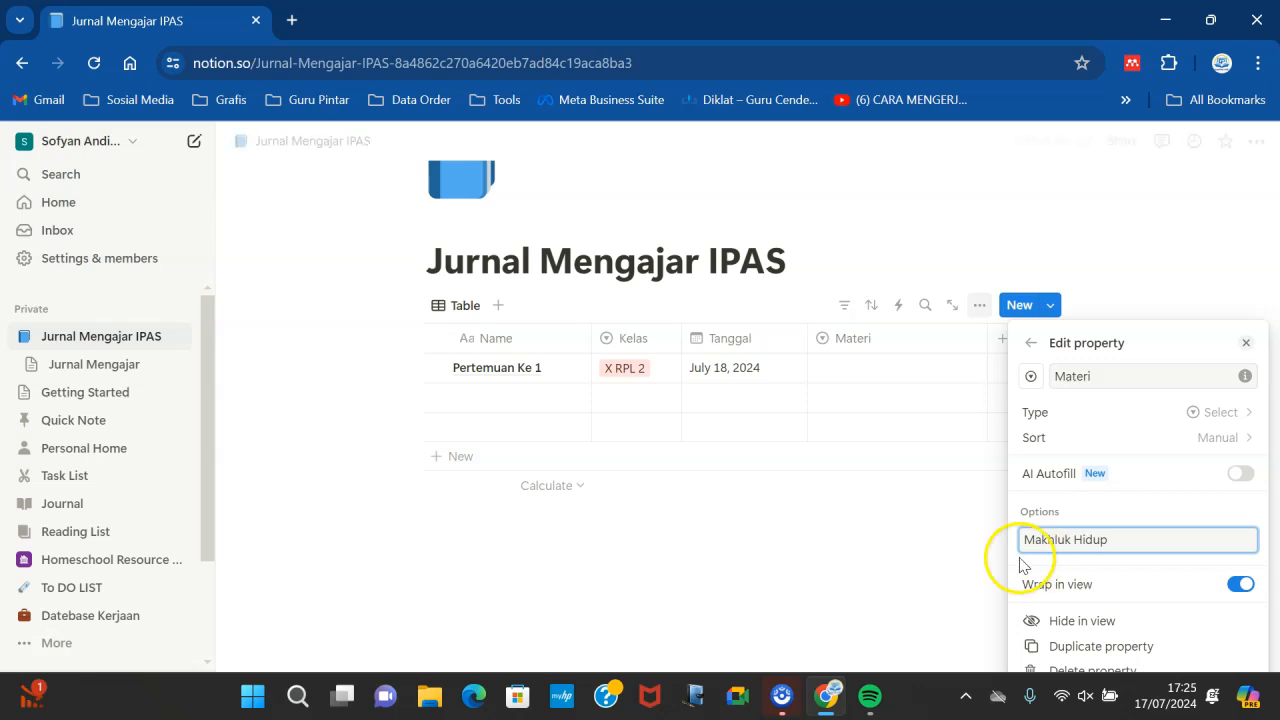
click(930, 571)
- Rename the Materi property to BAB
click(866, 335)
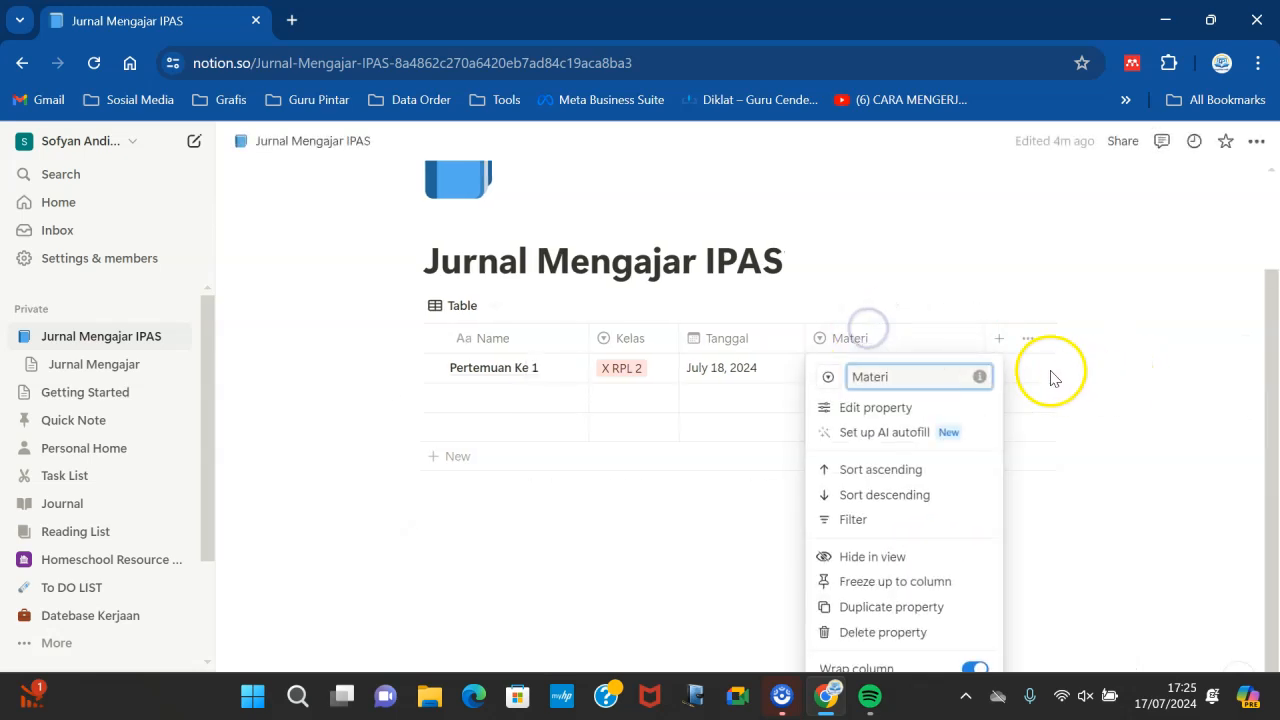
drag(894, 376, 734, 376)
text(BAB)
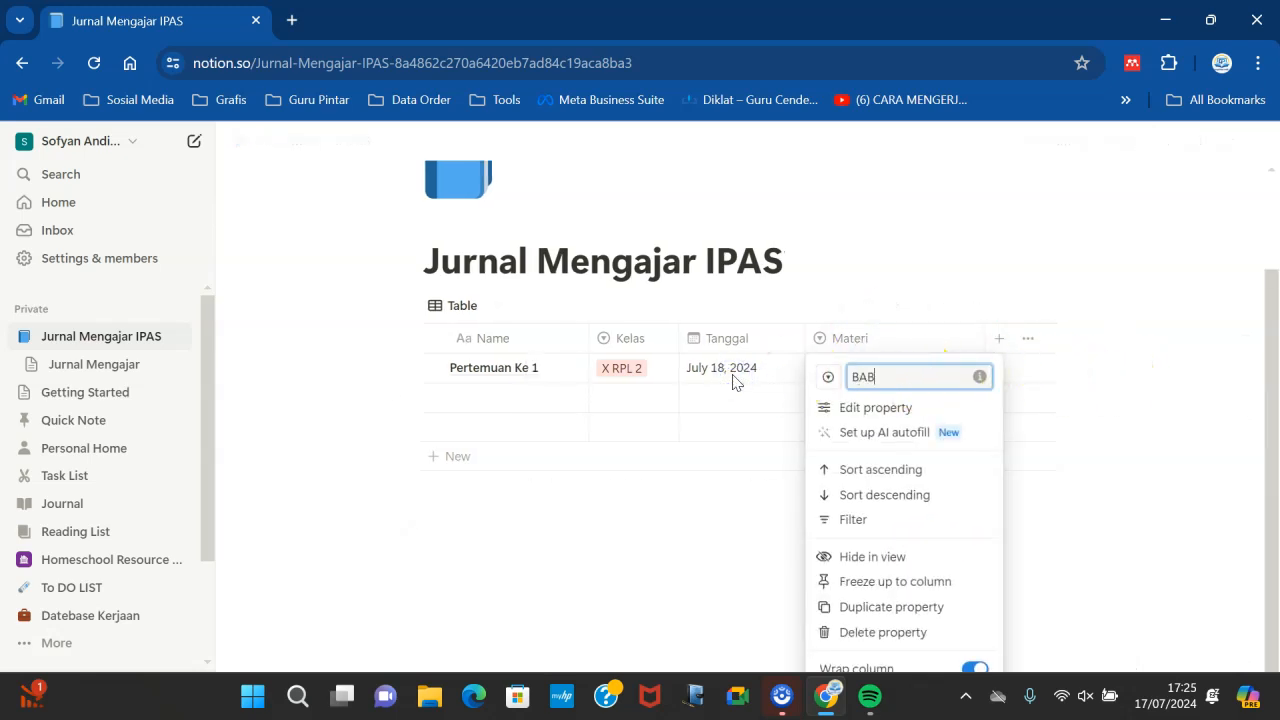
click(1023, 477)
- Add the option Makhluk Hidup to the BAB property
click(914, 366)
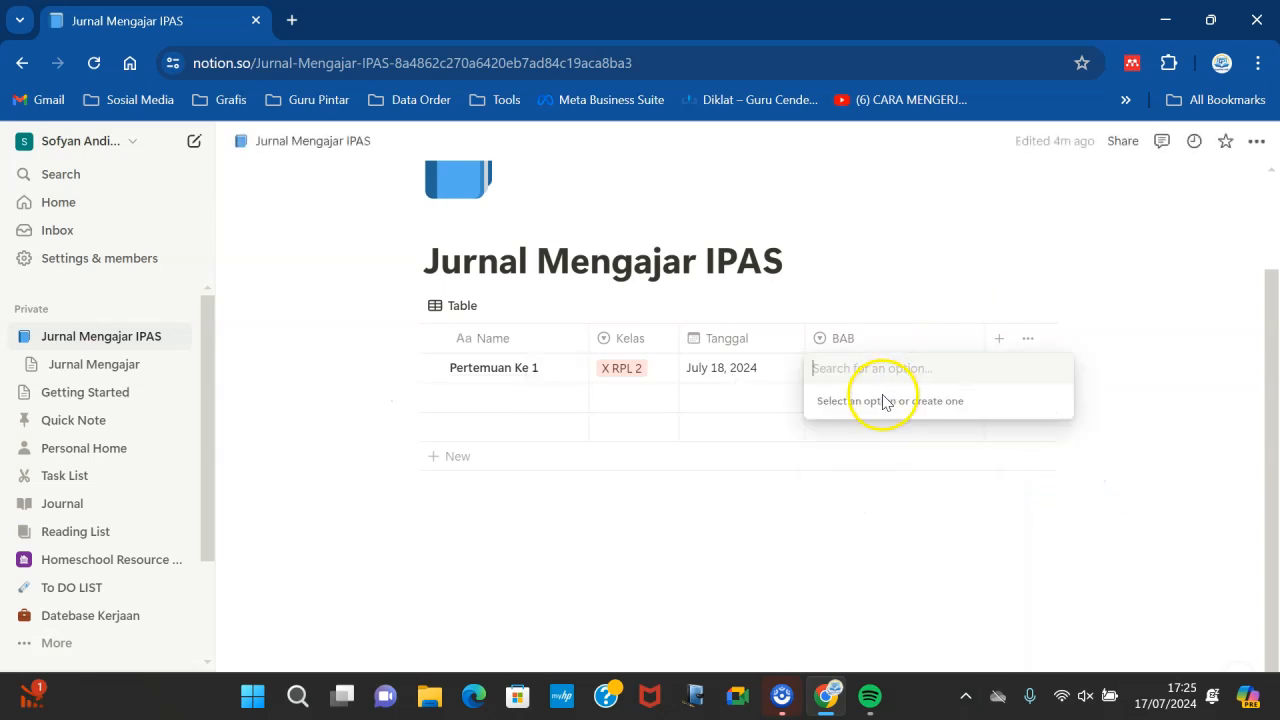
click(894, 338)
click(856, 342)
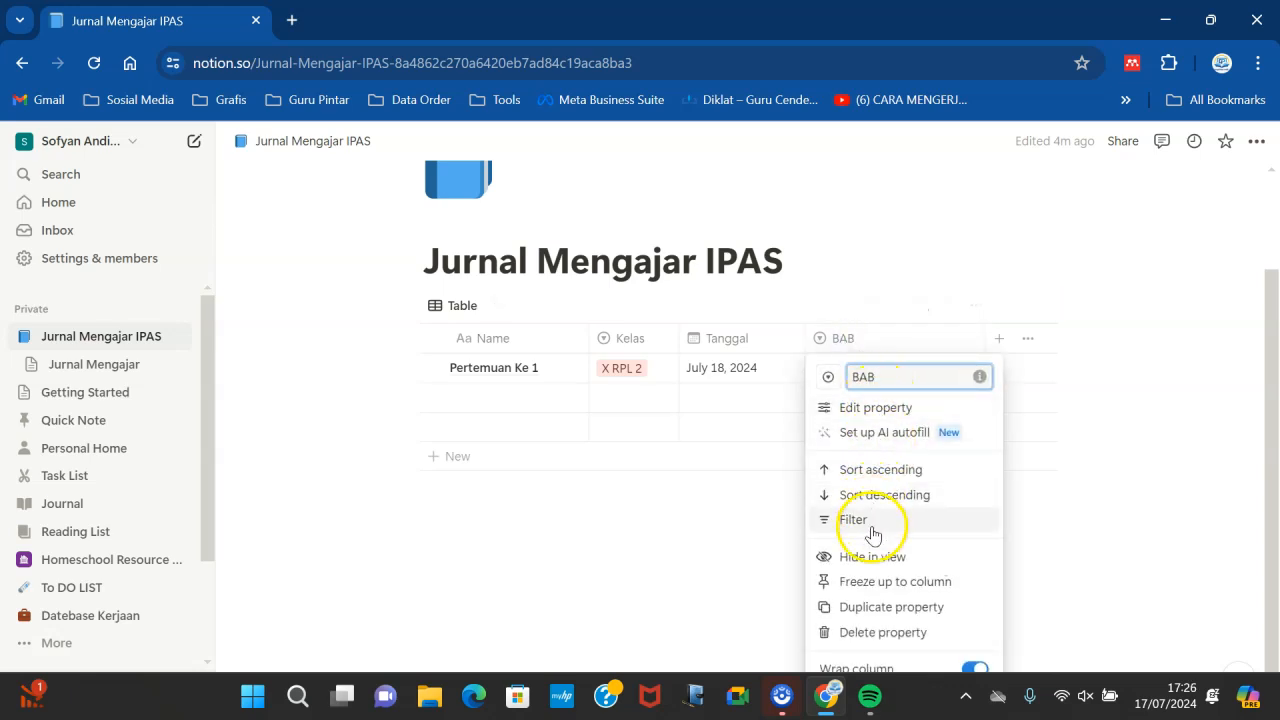
click(858, 406)
click(1068, 539)
text(Makhluk Hidup)
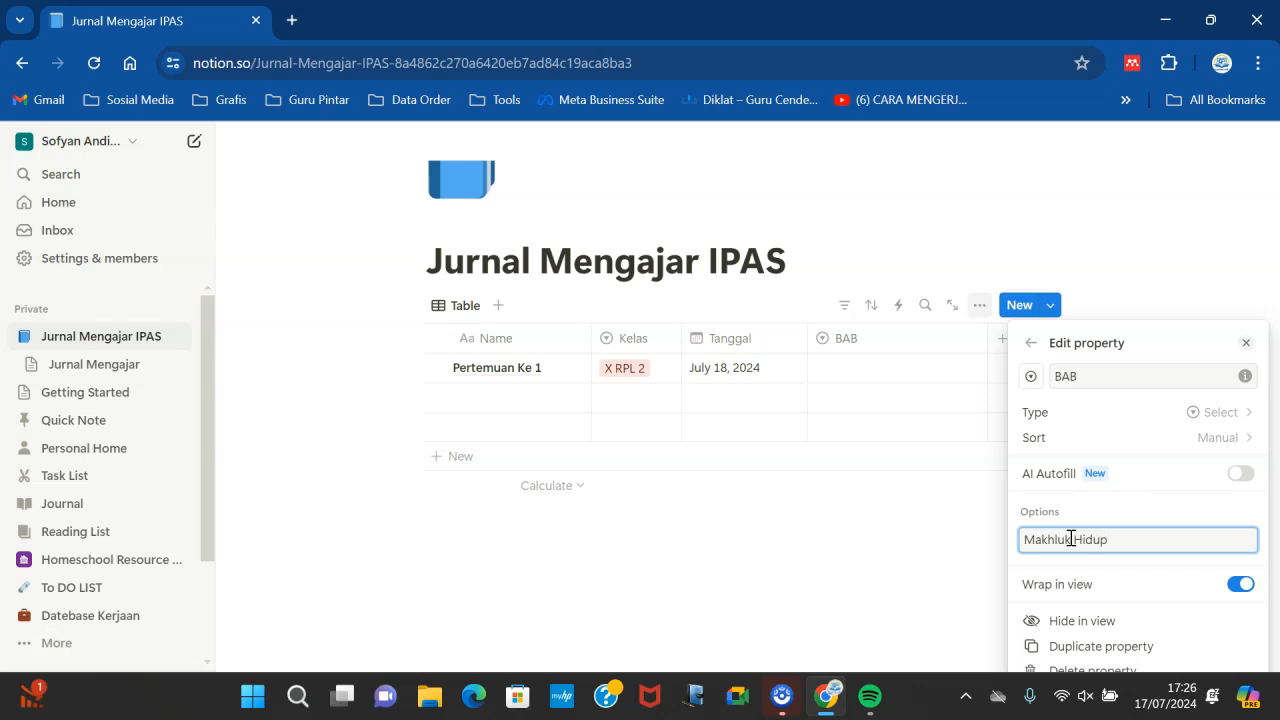
key(Return)
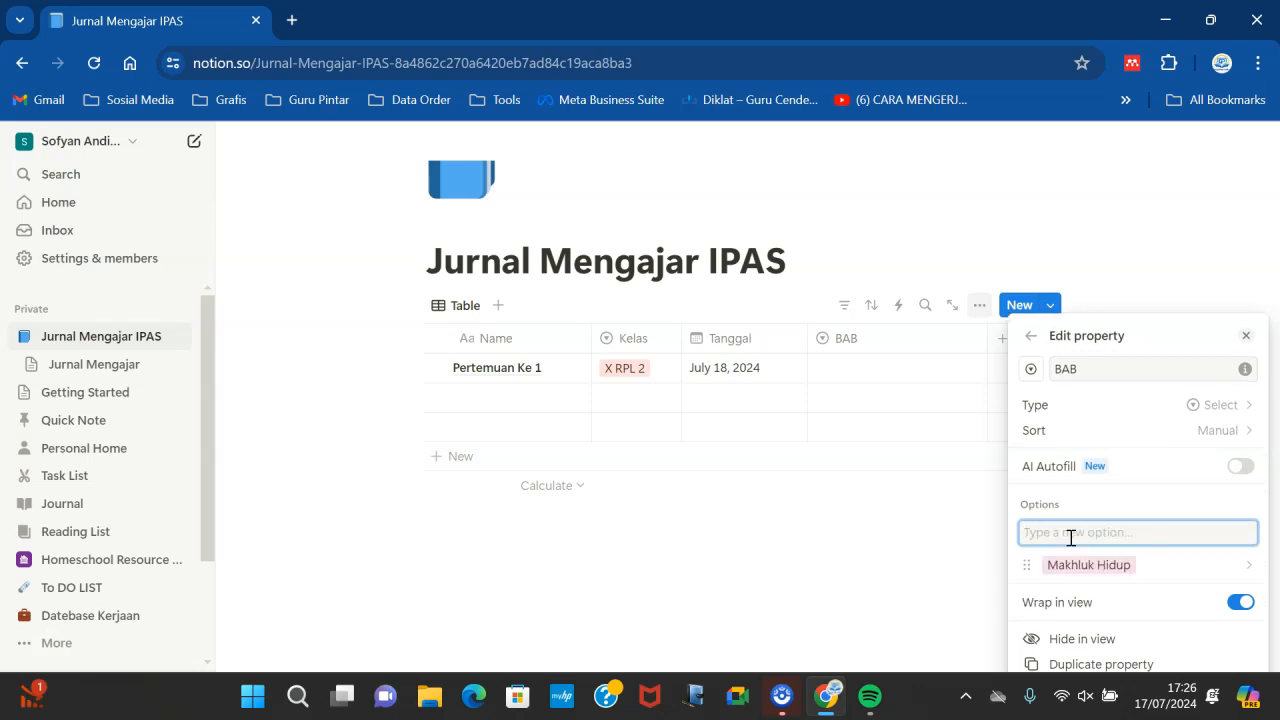
- Add the options Zat dan Perubahan nya, Energi and Bumi Antariksa to BAB, then narrow the BAB column
text(Pe)
key(BackSpace)
key(BackSpace)
text(Zat dan Perubah)
key(Return)
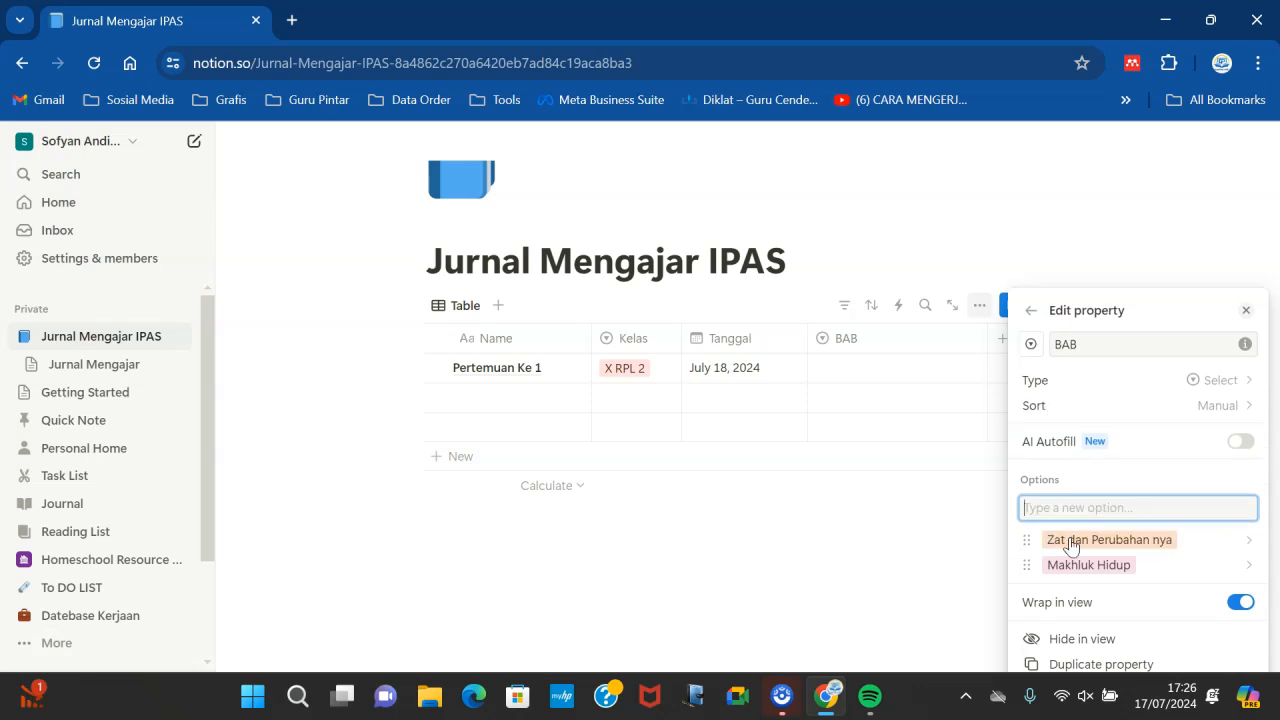
text(Energi)
key(Return)
text(Bumi Antariksa)
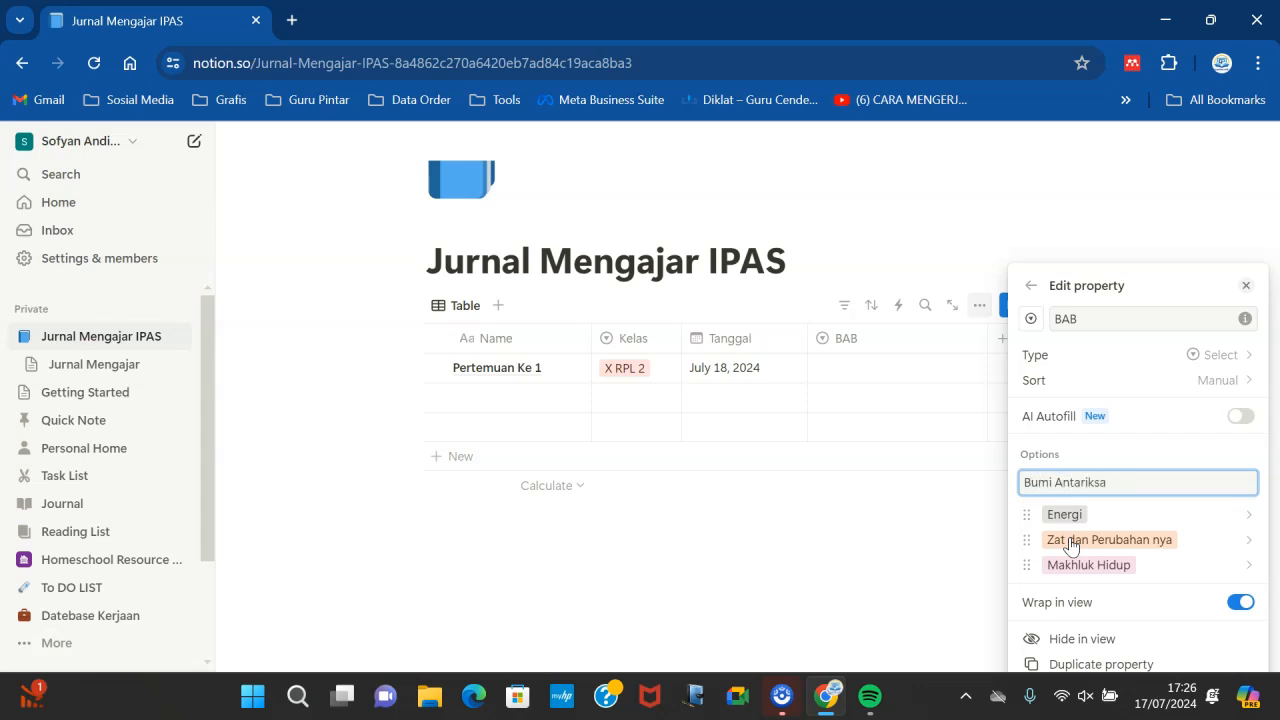
key(Return)
click(920, 531)
drag(988, 338, 920, 338)
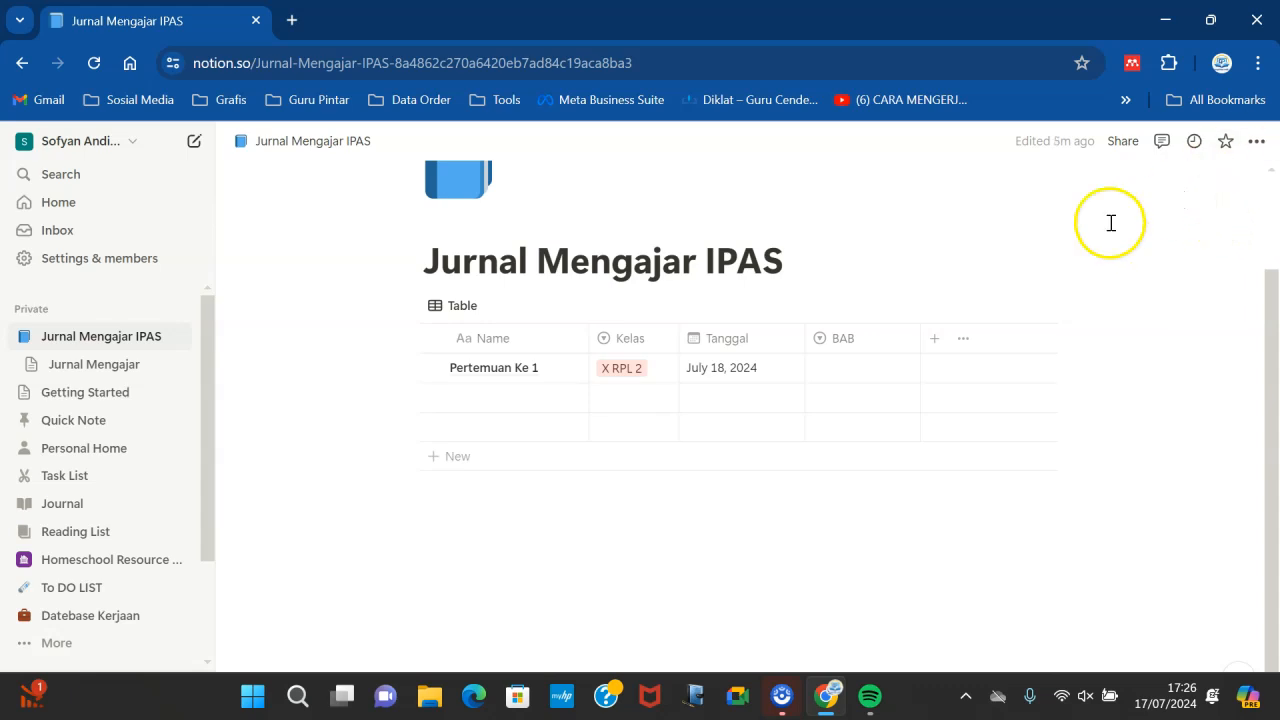
- Add a new property named Sub Bab and change its type to Multi-select
click(937, 340)
click(1054, 289)
text(SU)
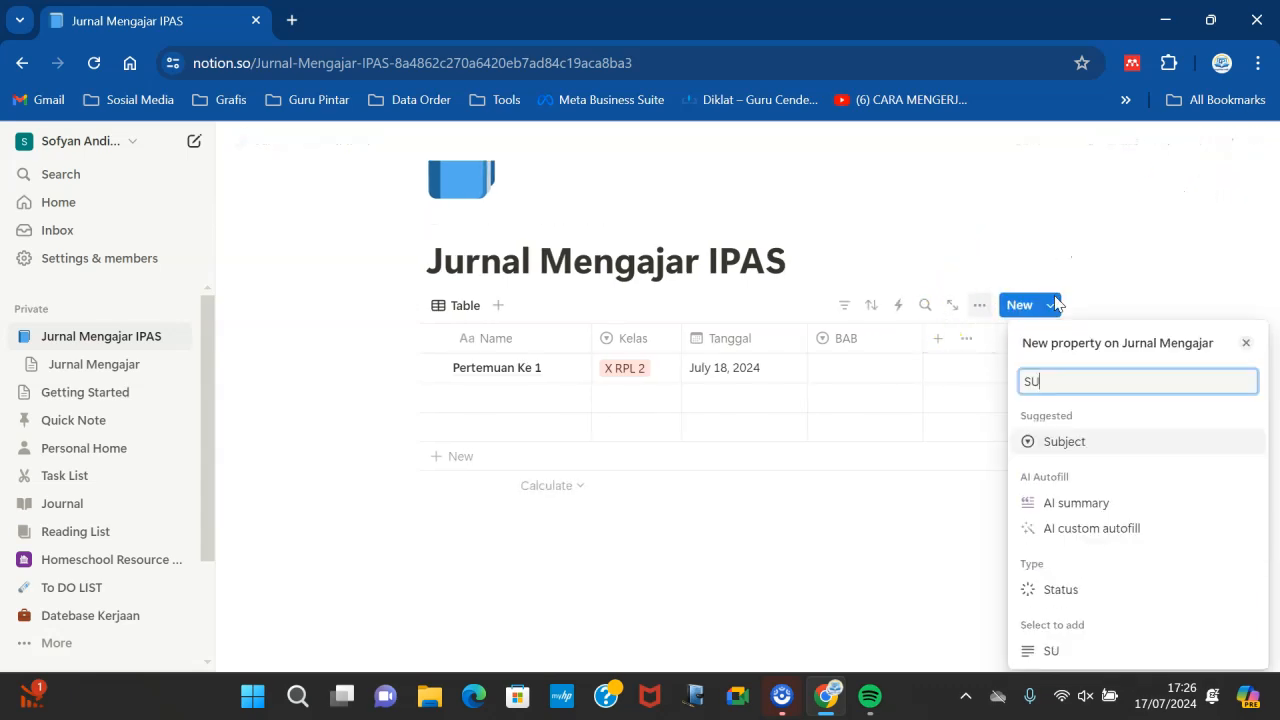
key(BackSpace)
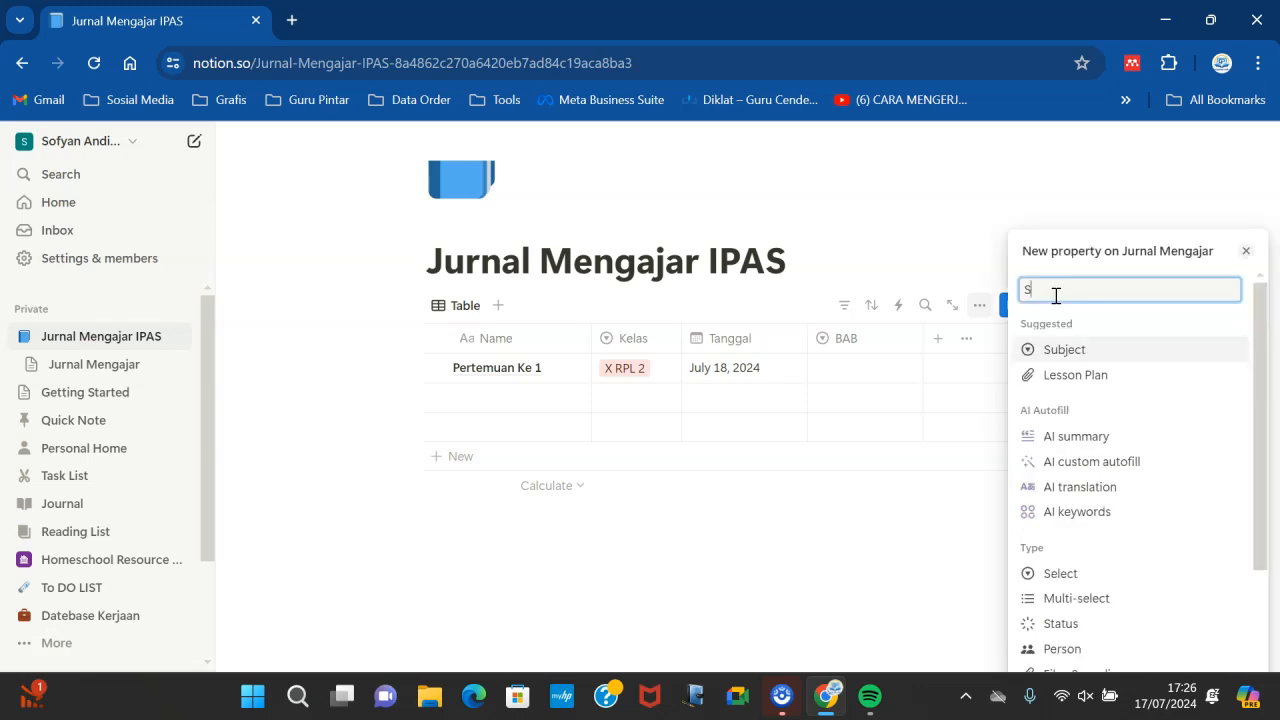
text(ub Bab)
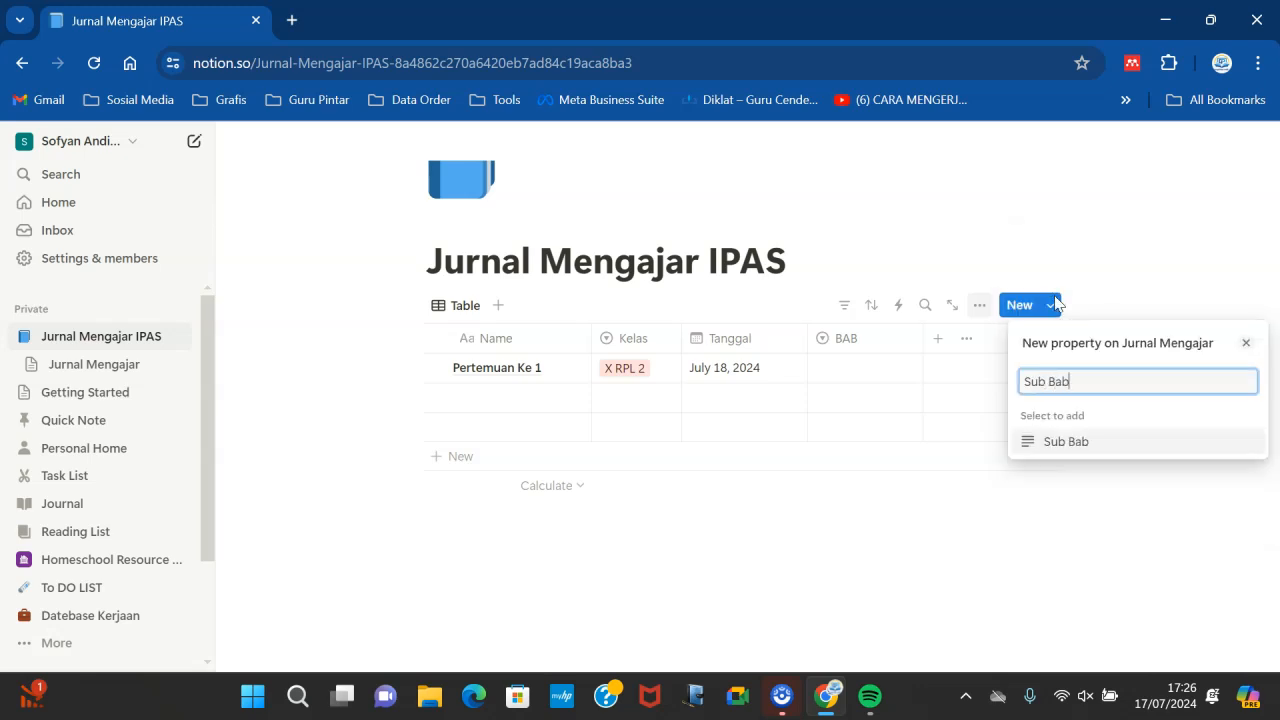
click(1094, 443)
click(1226, 413)
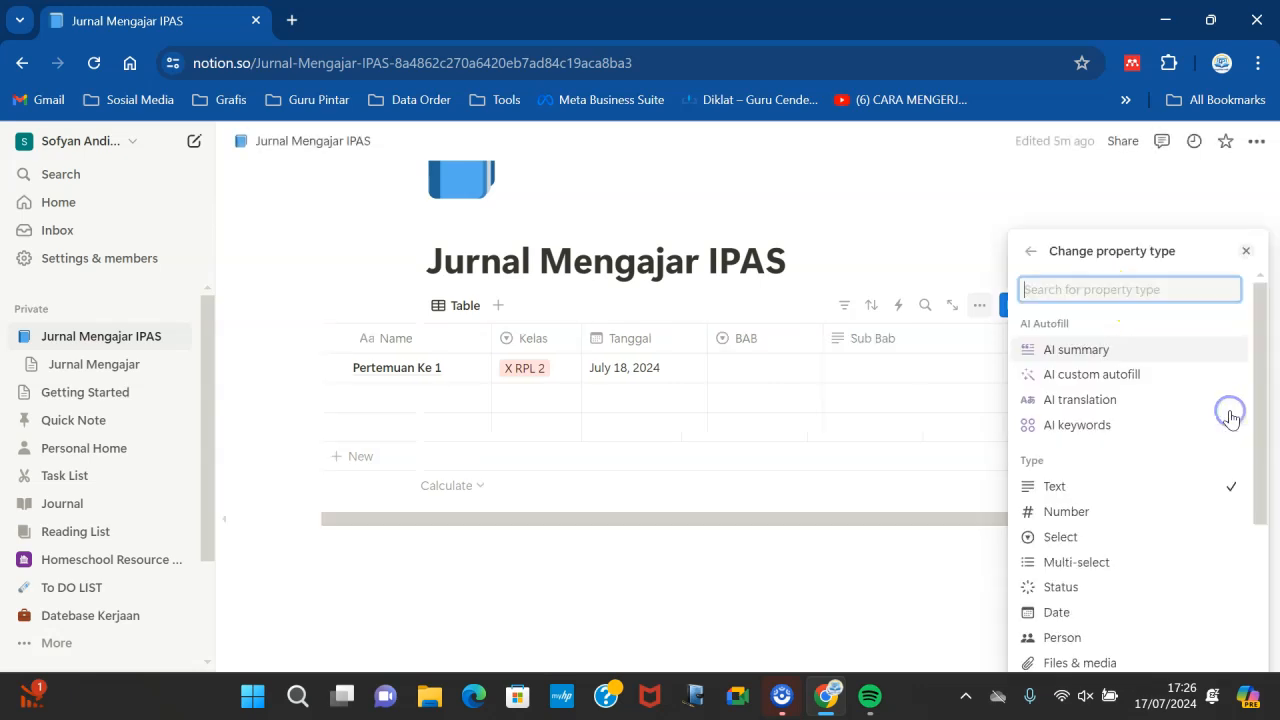
click(1103, 563)
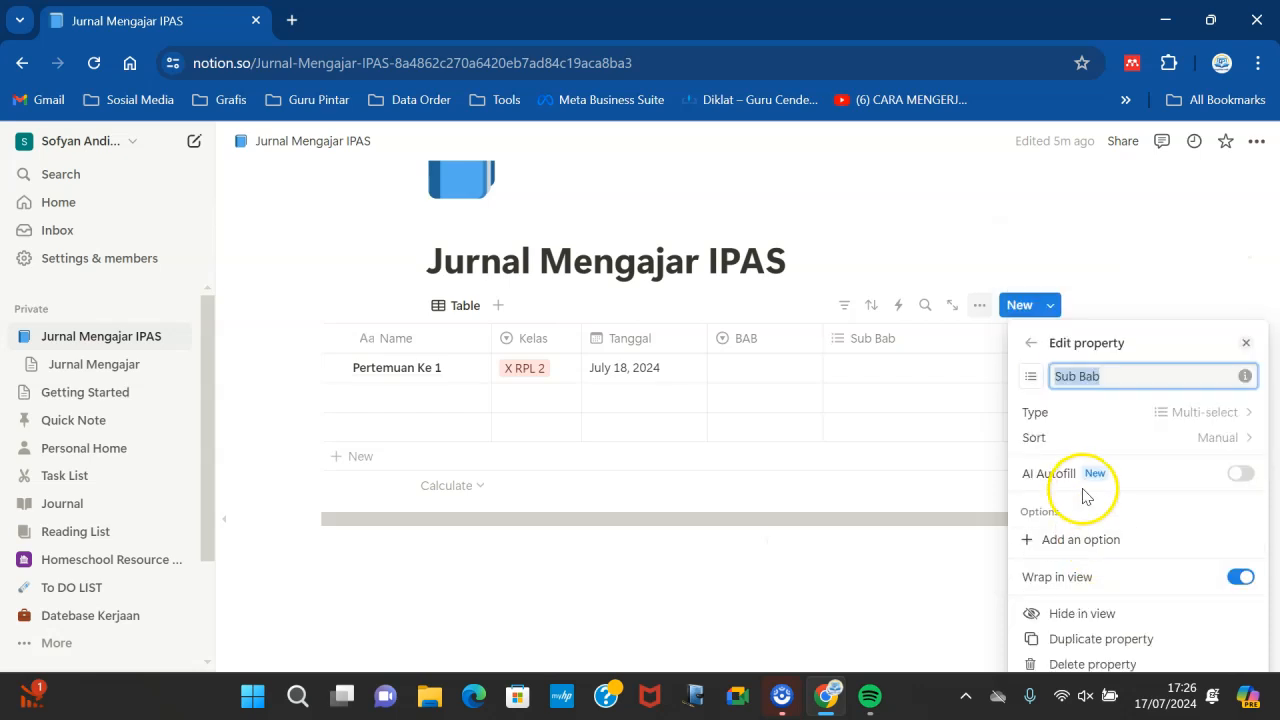
- Set the first row's BAB to Makhluk Hidup
click(756, 370)
click(756, 370)
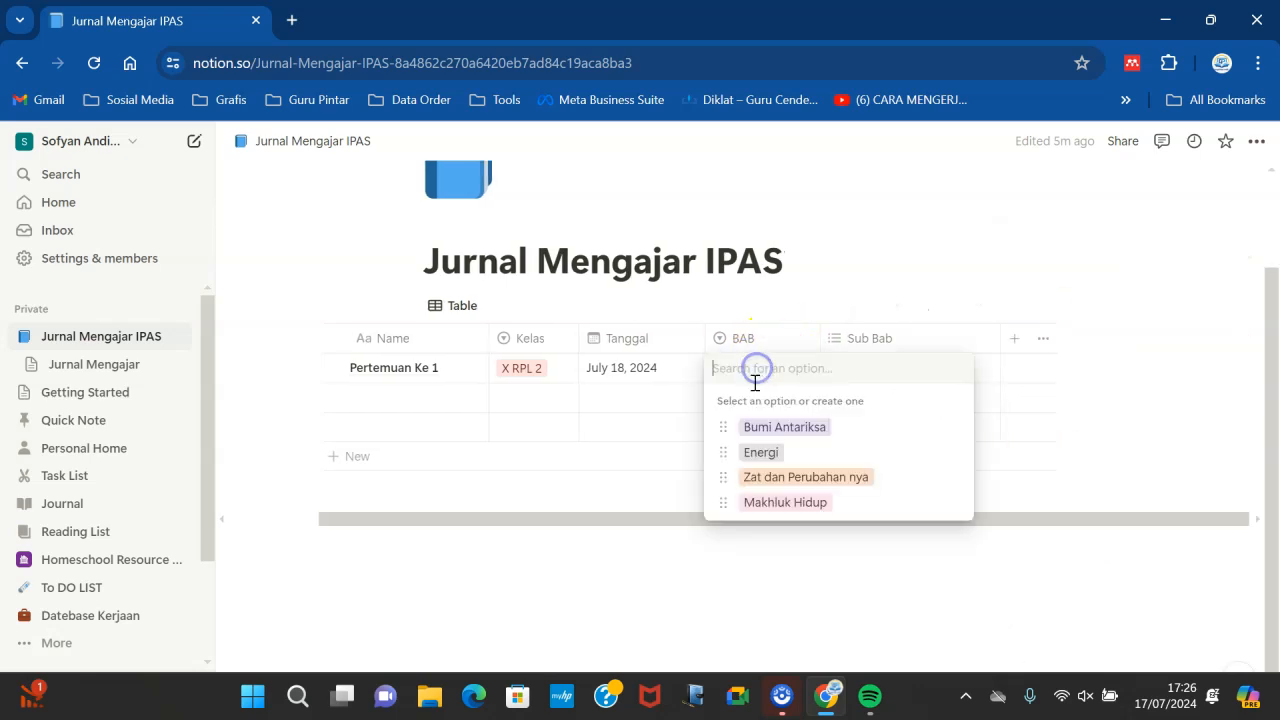
click(780, 502)
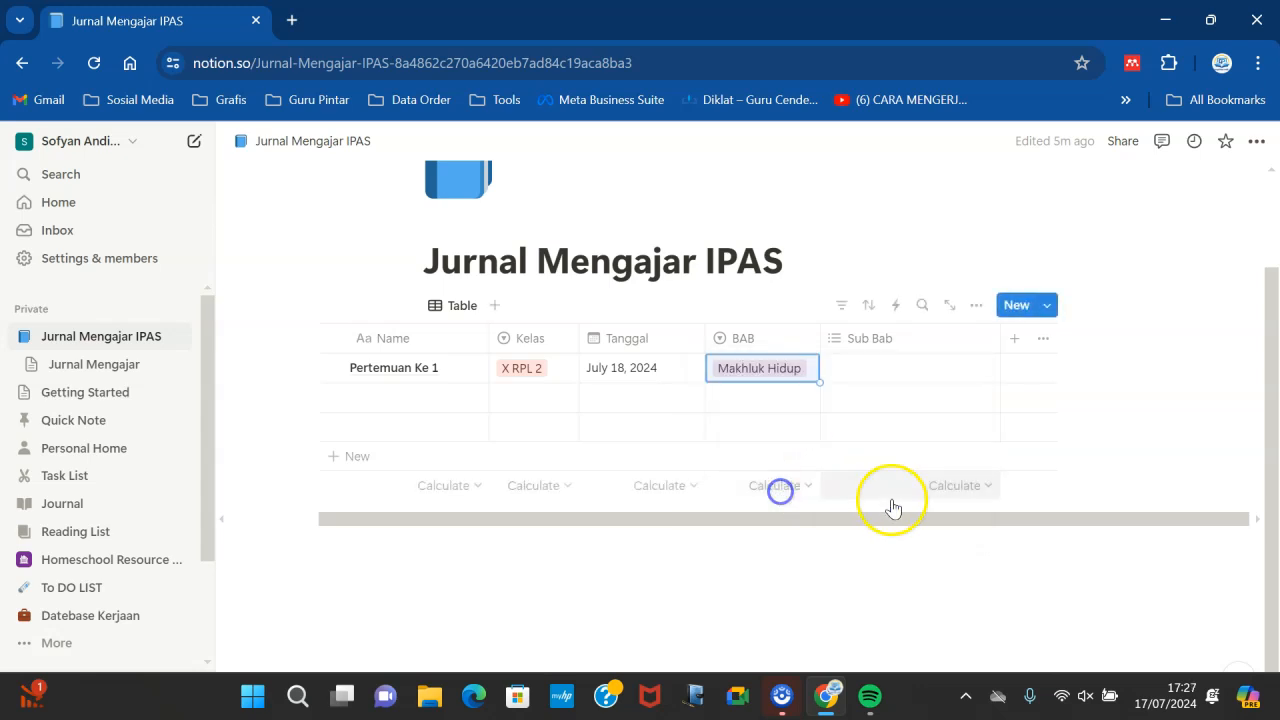
- Add the options Ciri-Ciri Makhluk Hidup, Simbiosis and Jejaring Makanan to the Sub Bab property
click(875, 336)
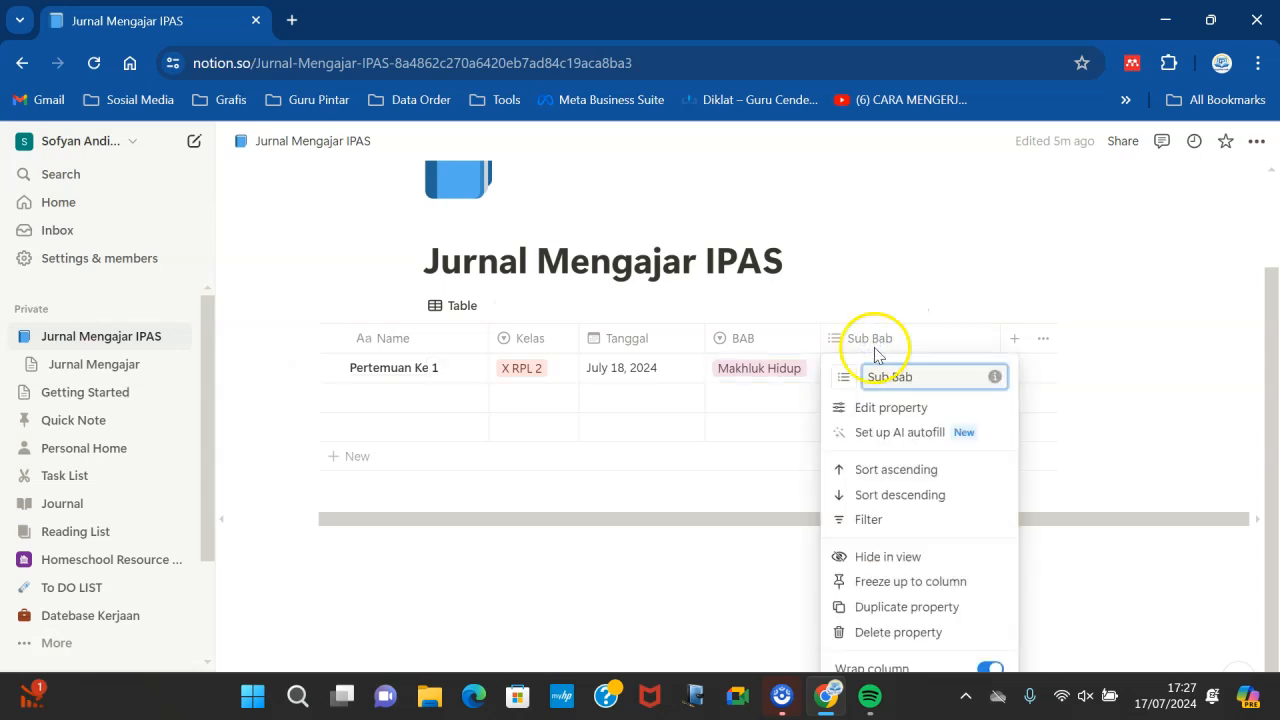
click(890, 408)
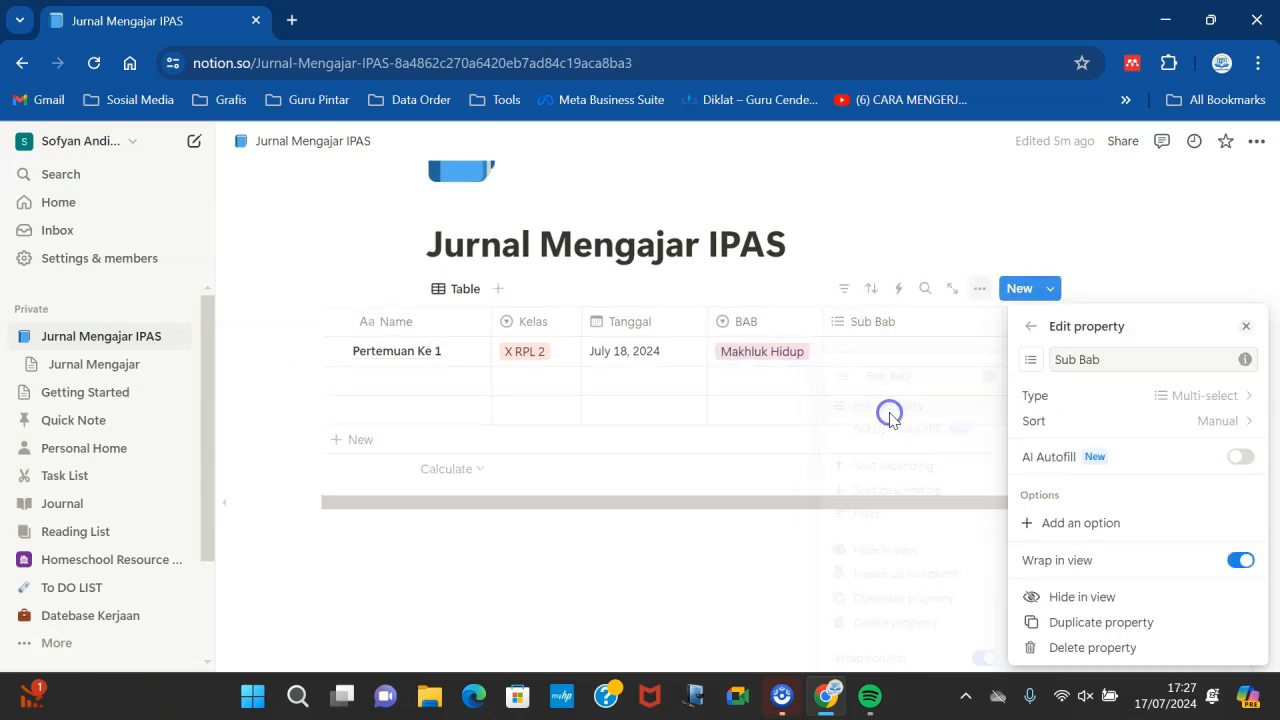
click(1080, 520)
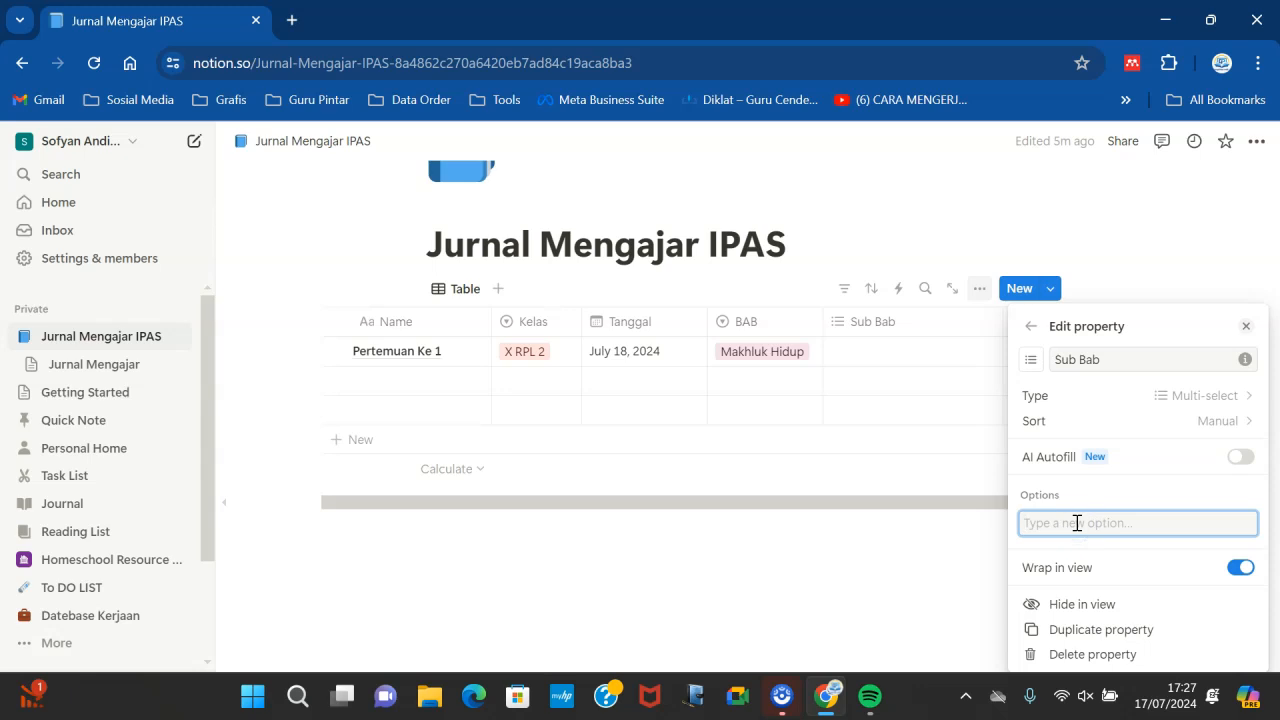
text(Ciri-Ciri Makhluk Hidup)
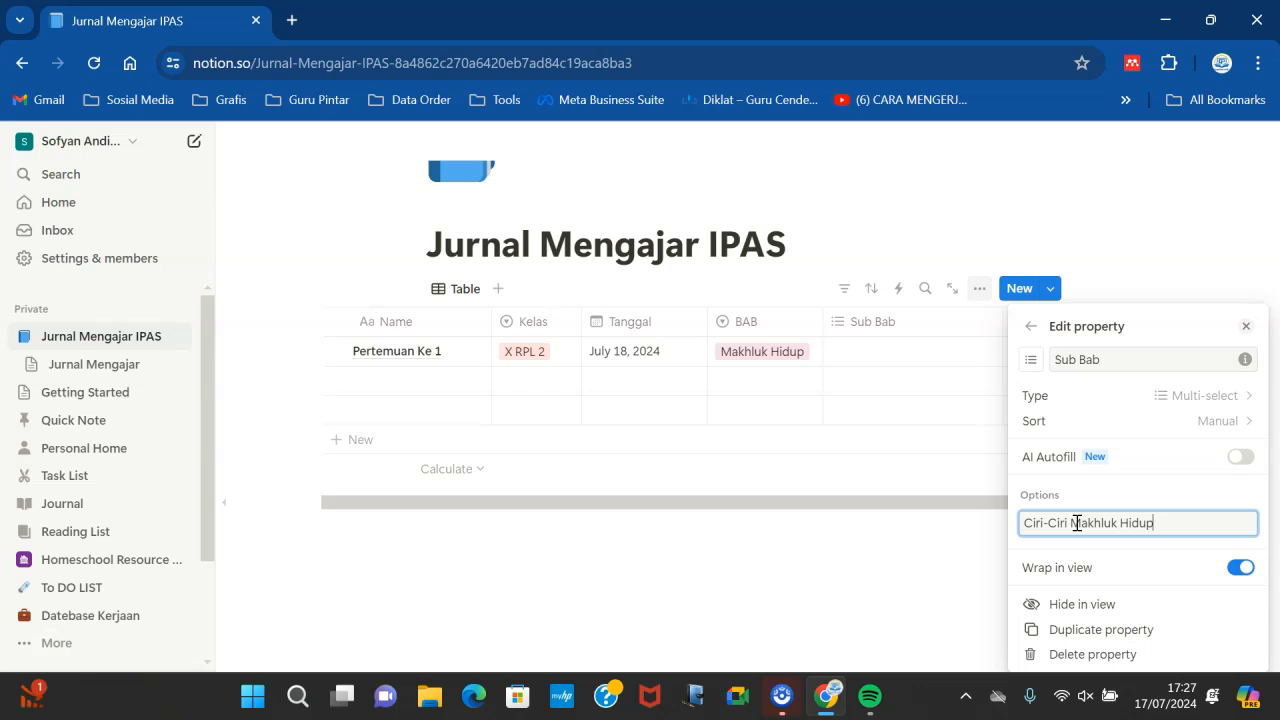
key(Return)
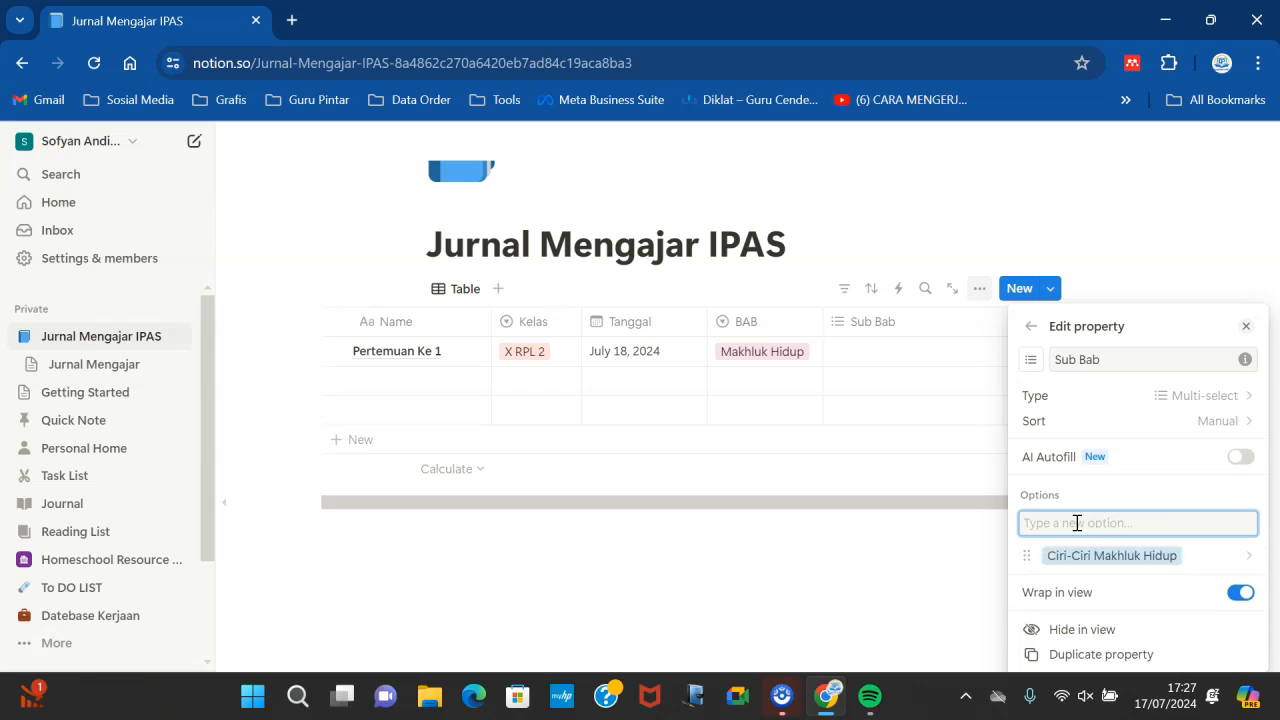
text(Simbiosis)
key(Return)
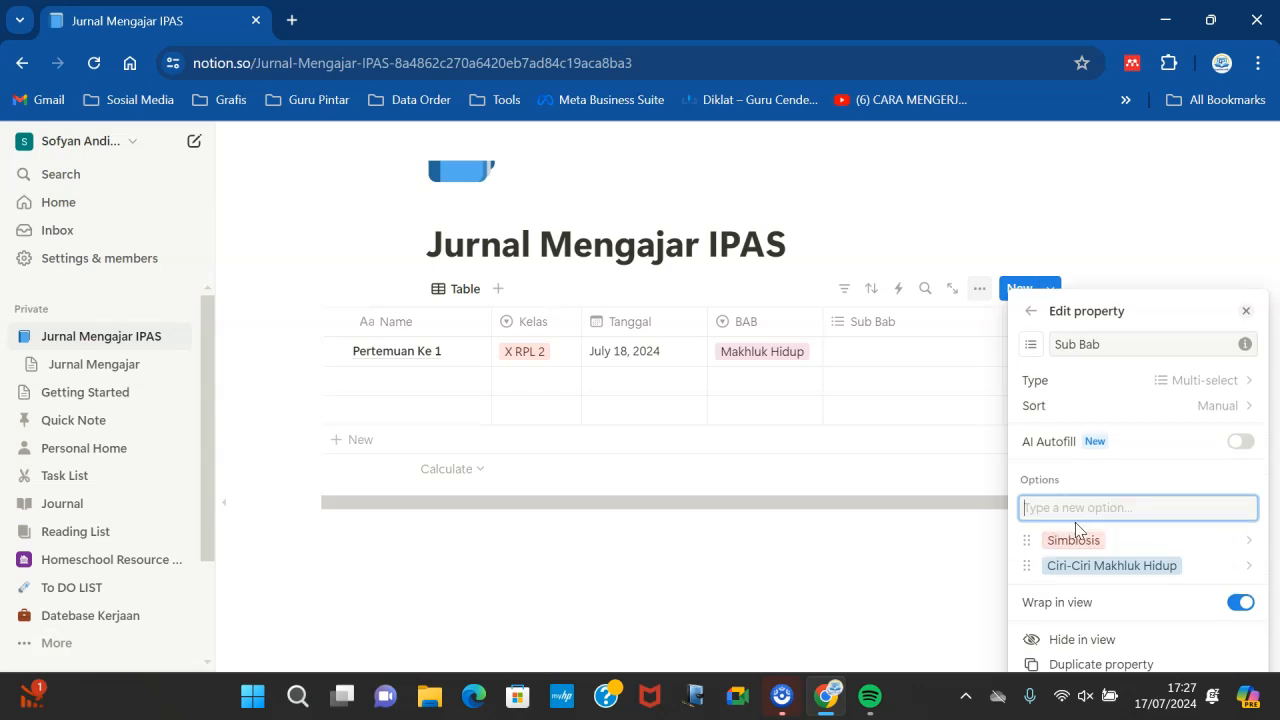
text(Jejaring Makanan)
key(Return)
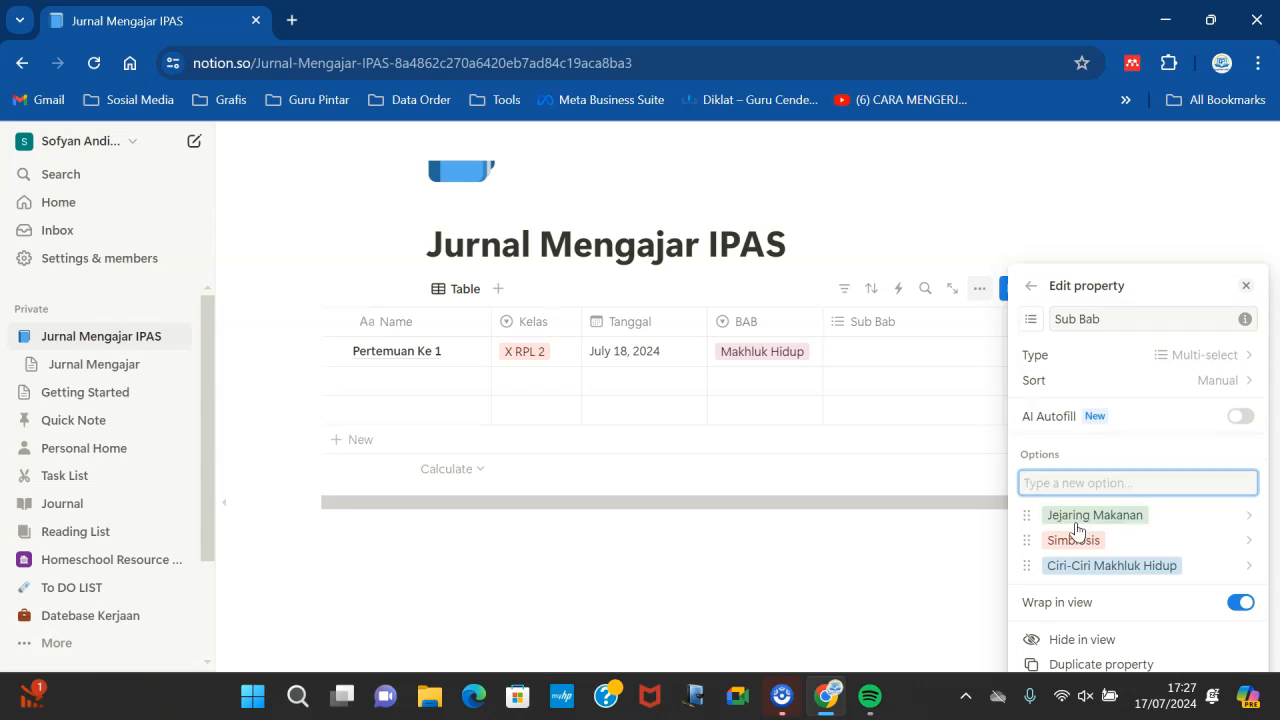
- Add the Sub Bab options Konsep Materi, Wujud Materi dan Sifat Materi and Perubahan Materi
text(Konsep Materi)
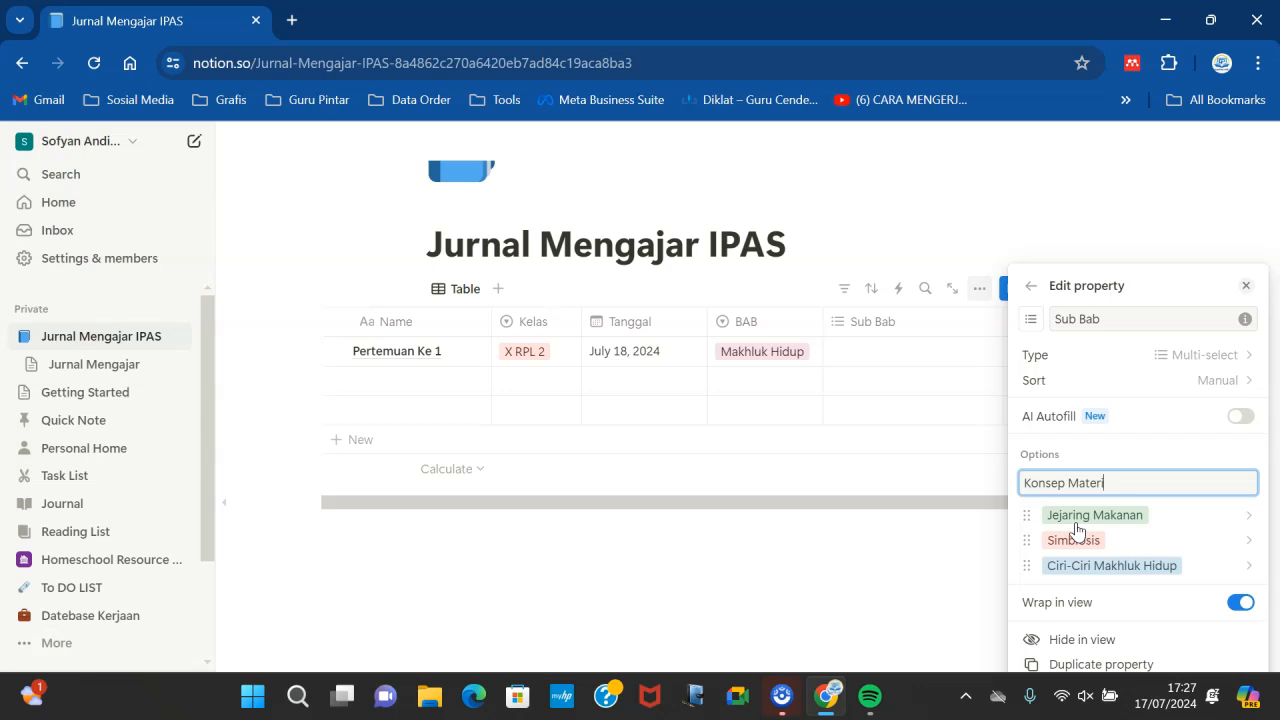
key(Return)
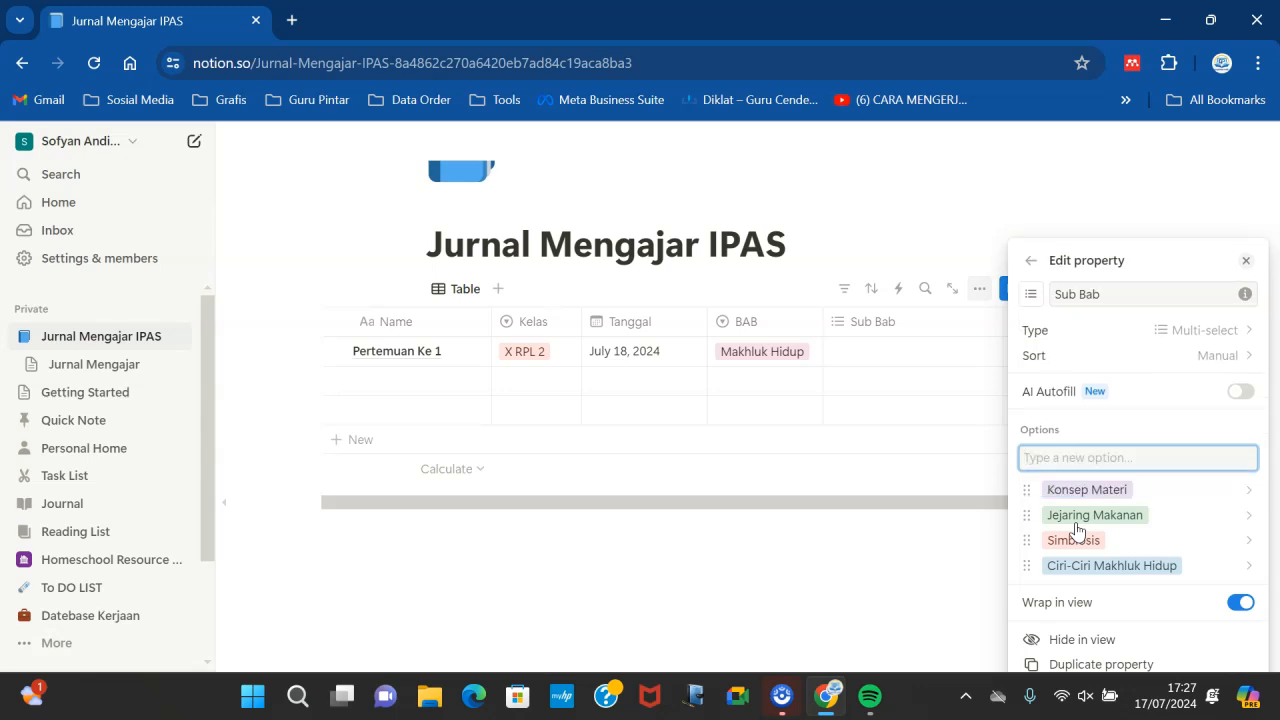
text(Wujud Materi dan Sifat Mate)
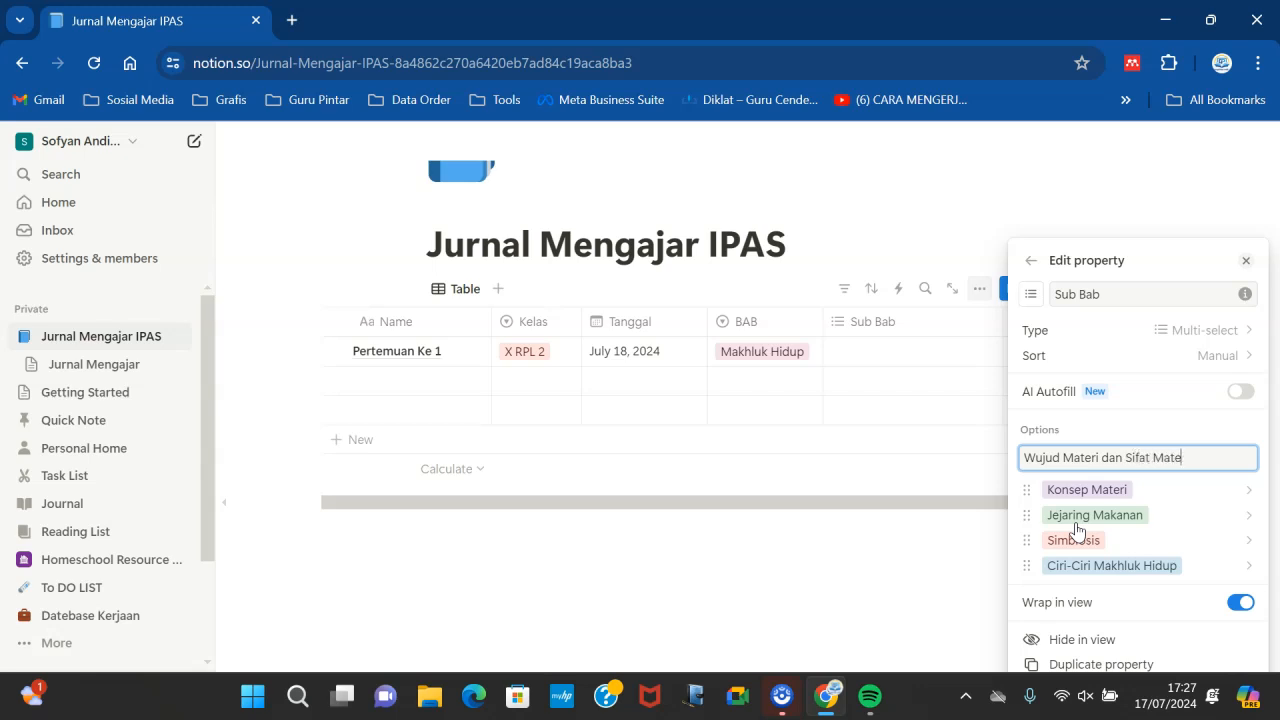
text(ri)
key(Return)
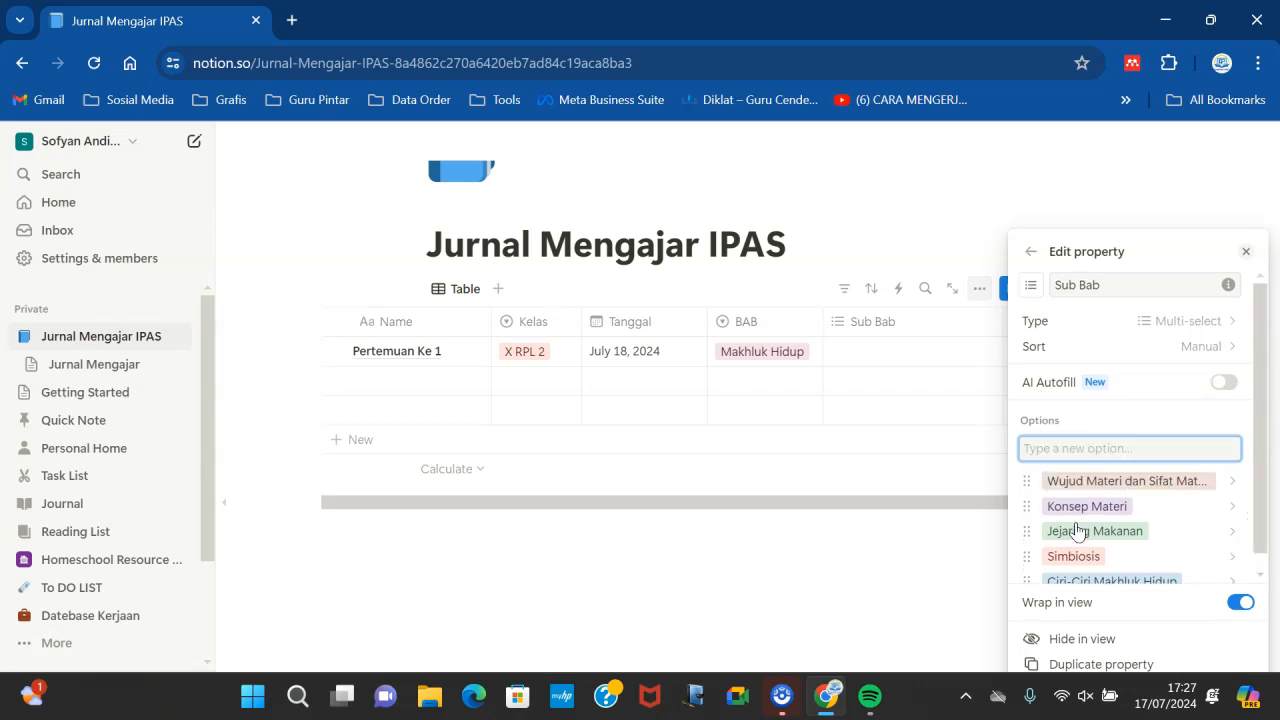
text(Perubahan Materi)
key(Return)
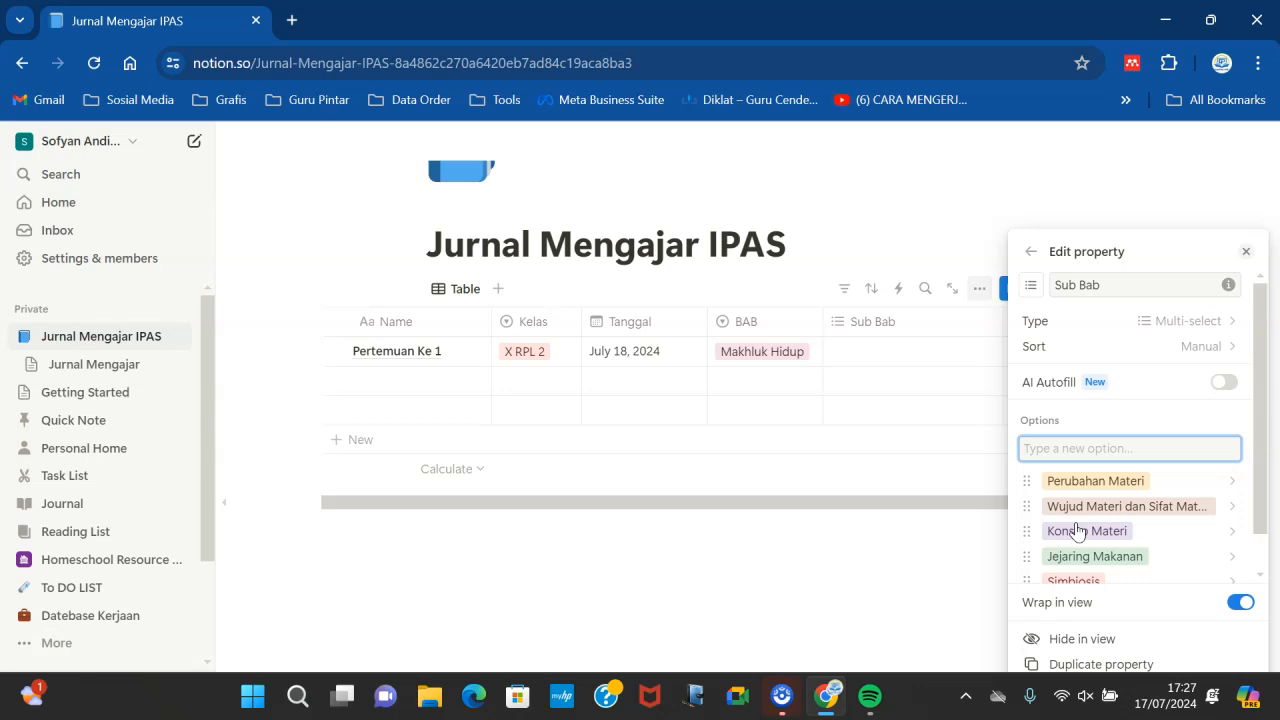
text(Energi Terbarukan)
- Add the Sub Bab options Energi Terbarukan and Energi Non Terbarukan
key(Return)
text(E)
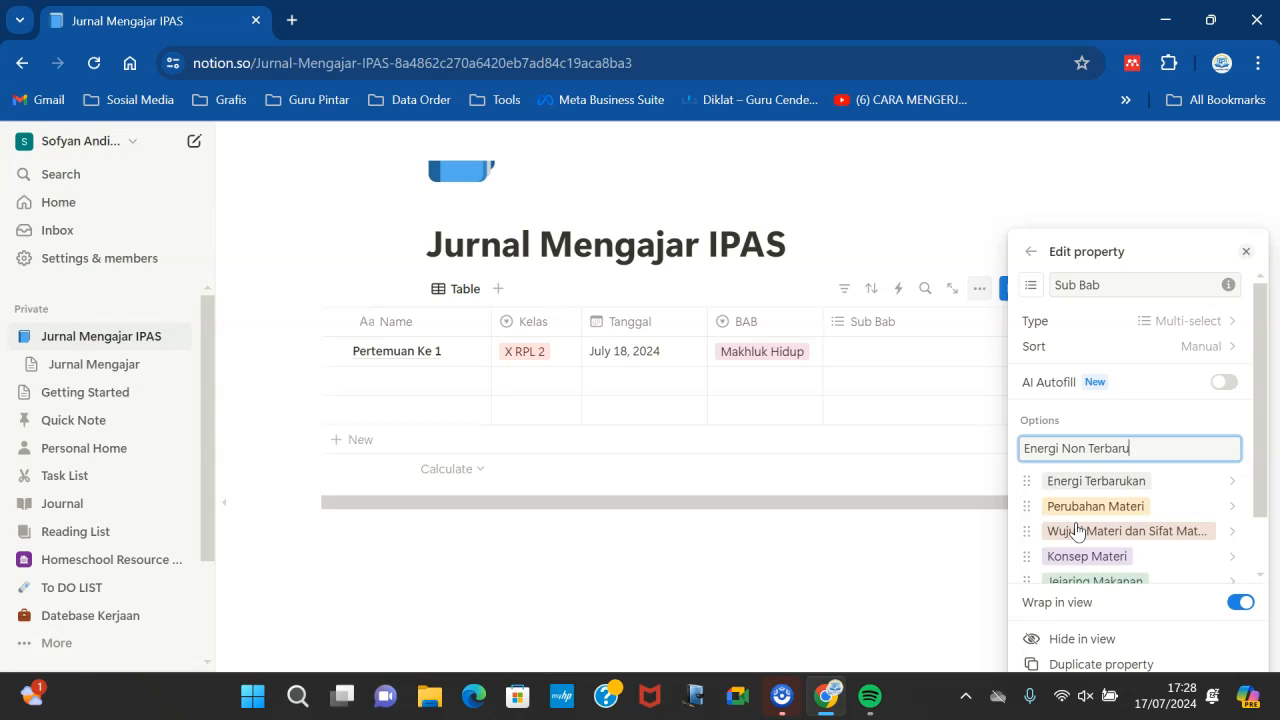
key(Return)
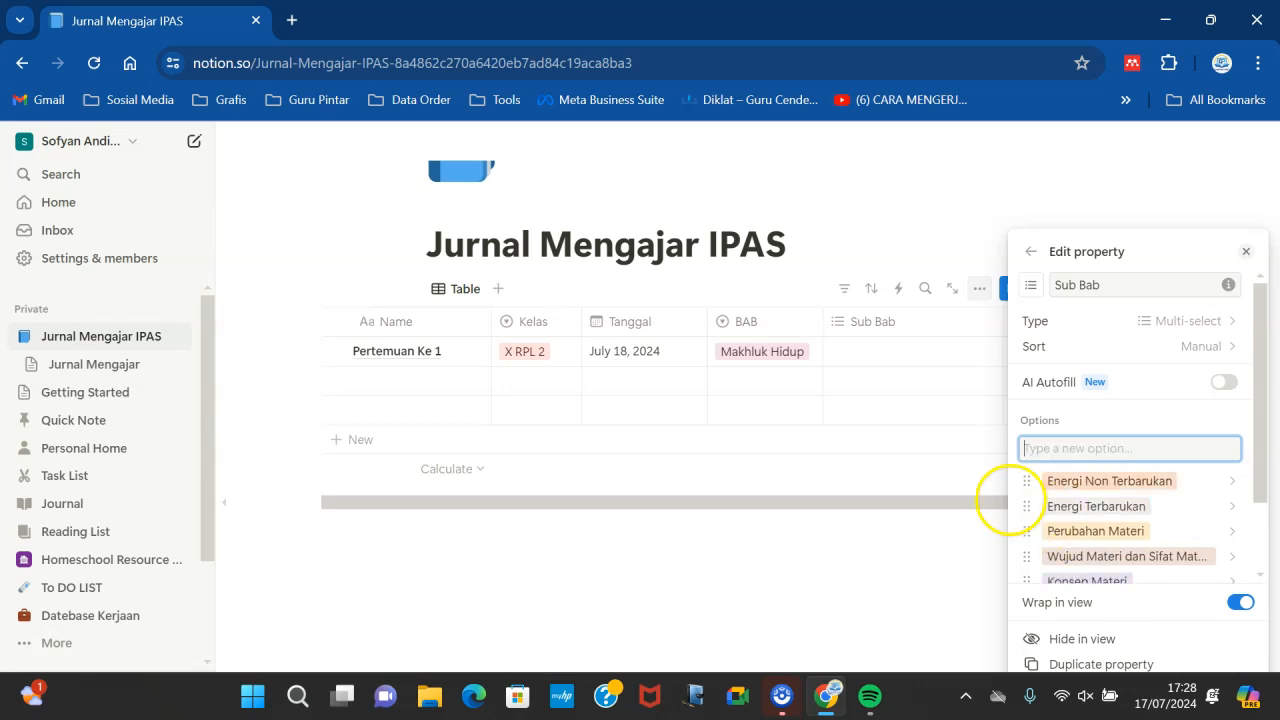
- Set the first row's Sub Bab to Konsep Materi
click(905, 506)
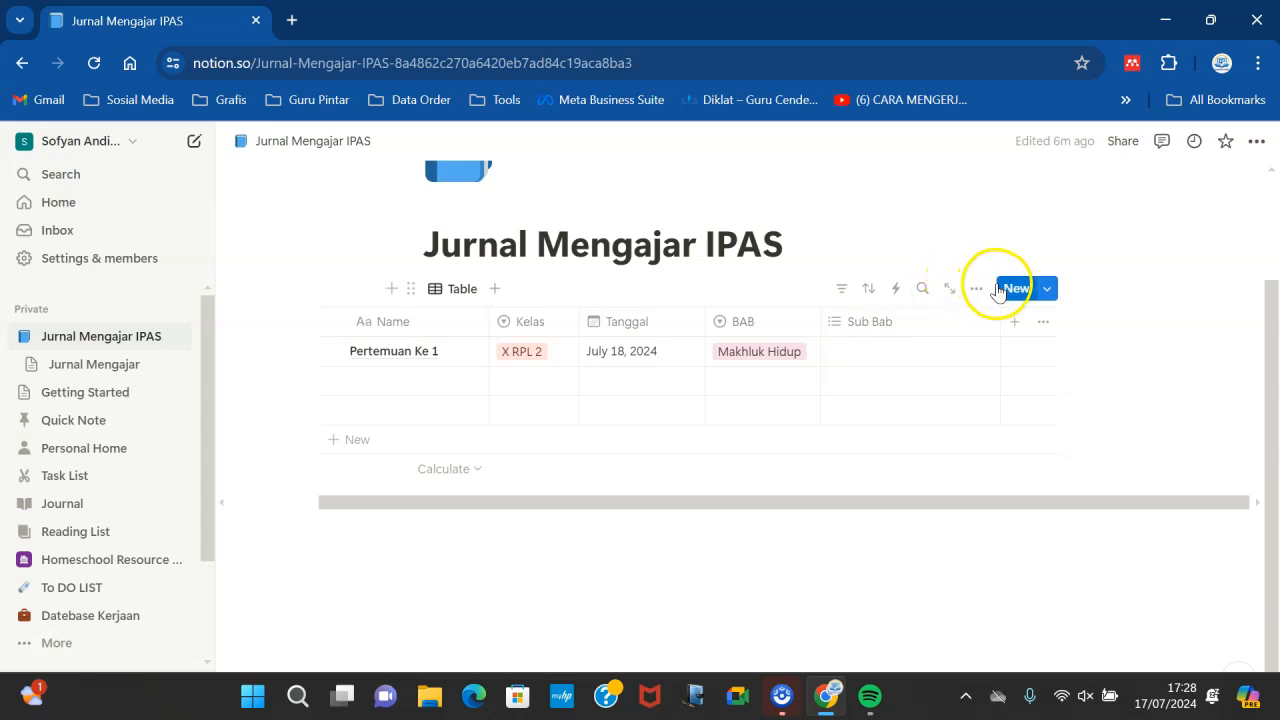
drag(1000, 316, 975, 322)
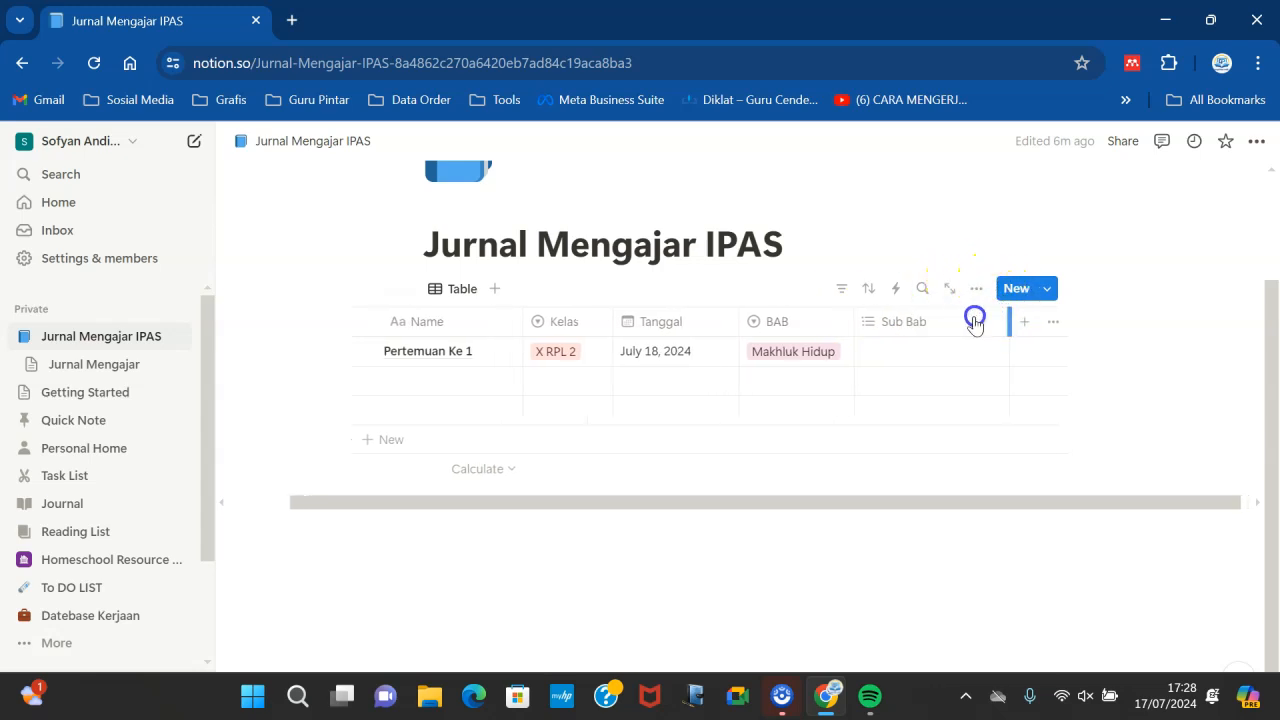
click(908, 351)
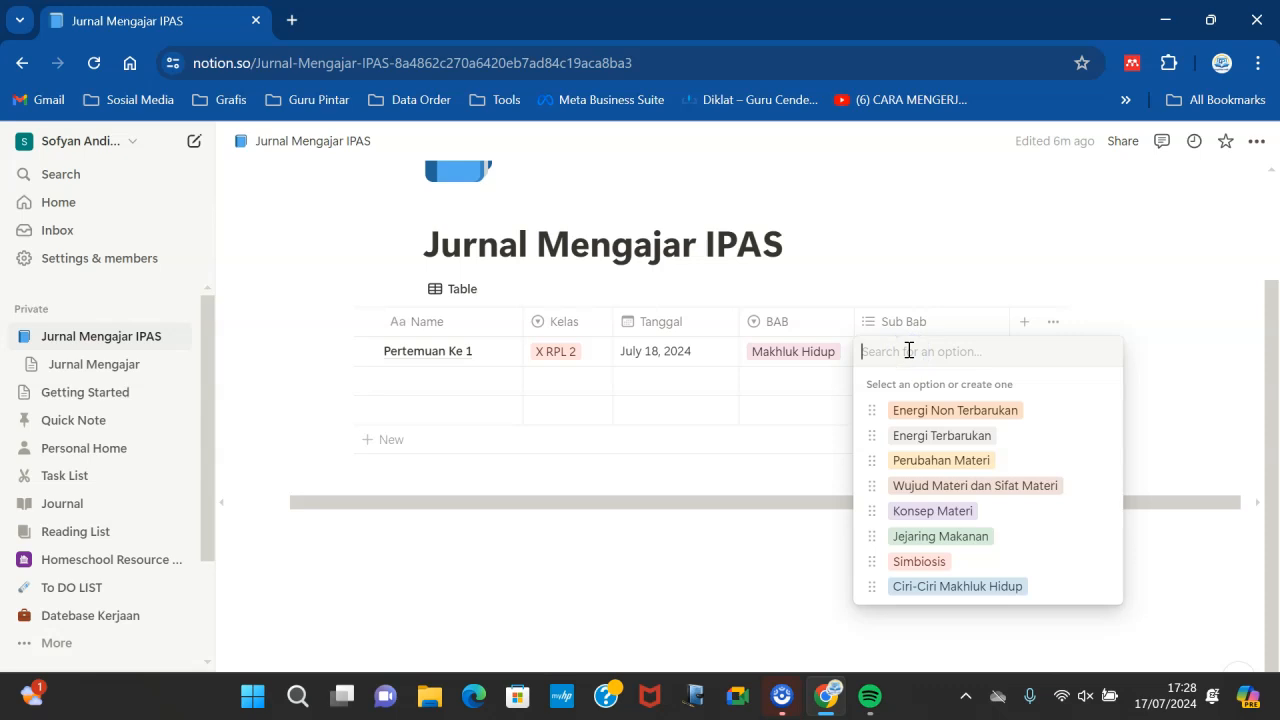
click(950, 507)
click(797, 434)
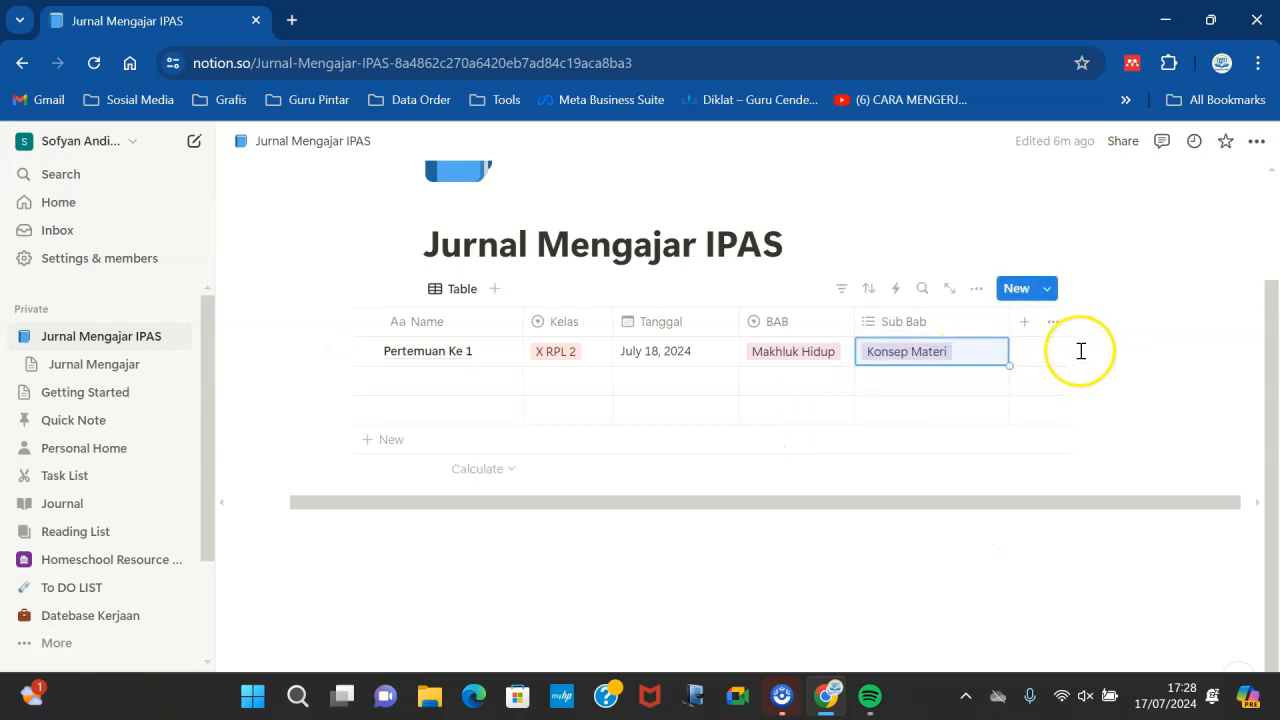
- Add a new text property named Catatan to the table
click(1030, 334)
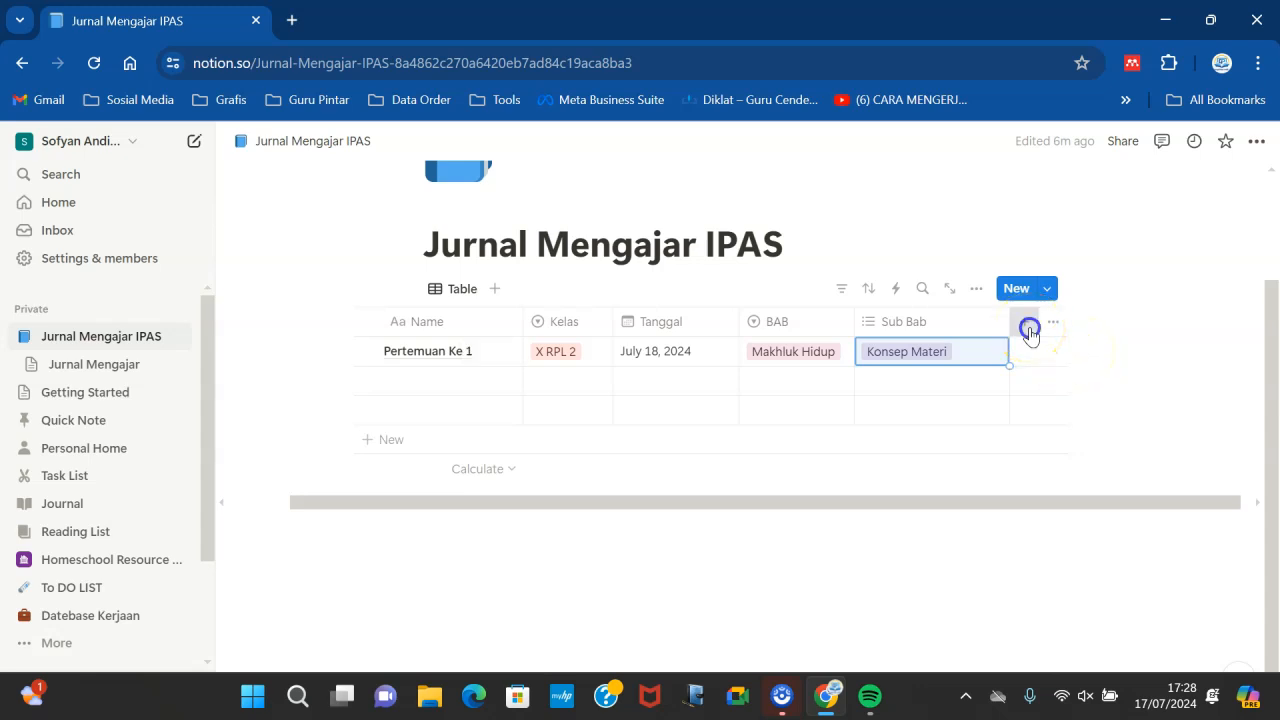
click(1046, 289)
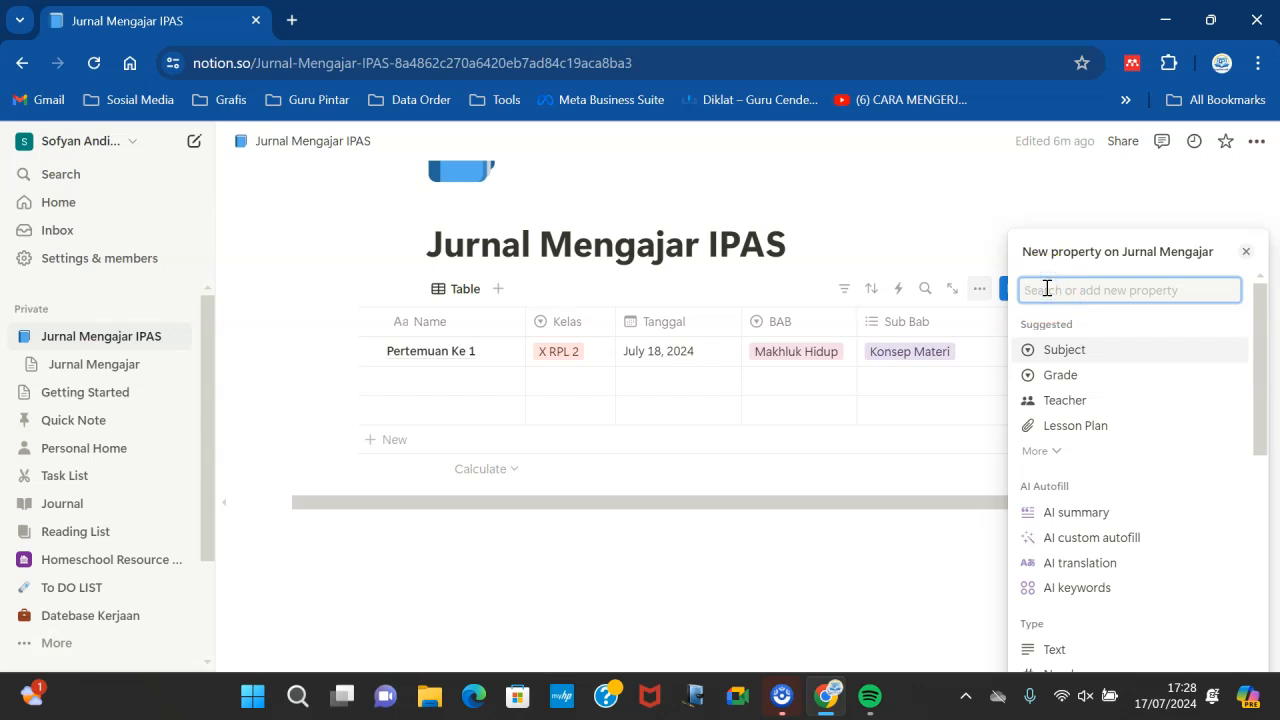
text(Cststs)
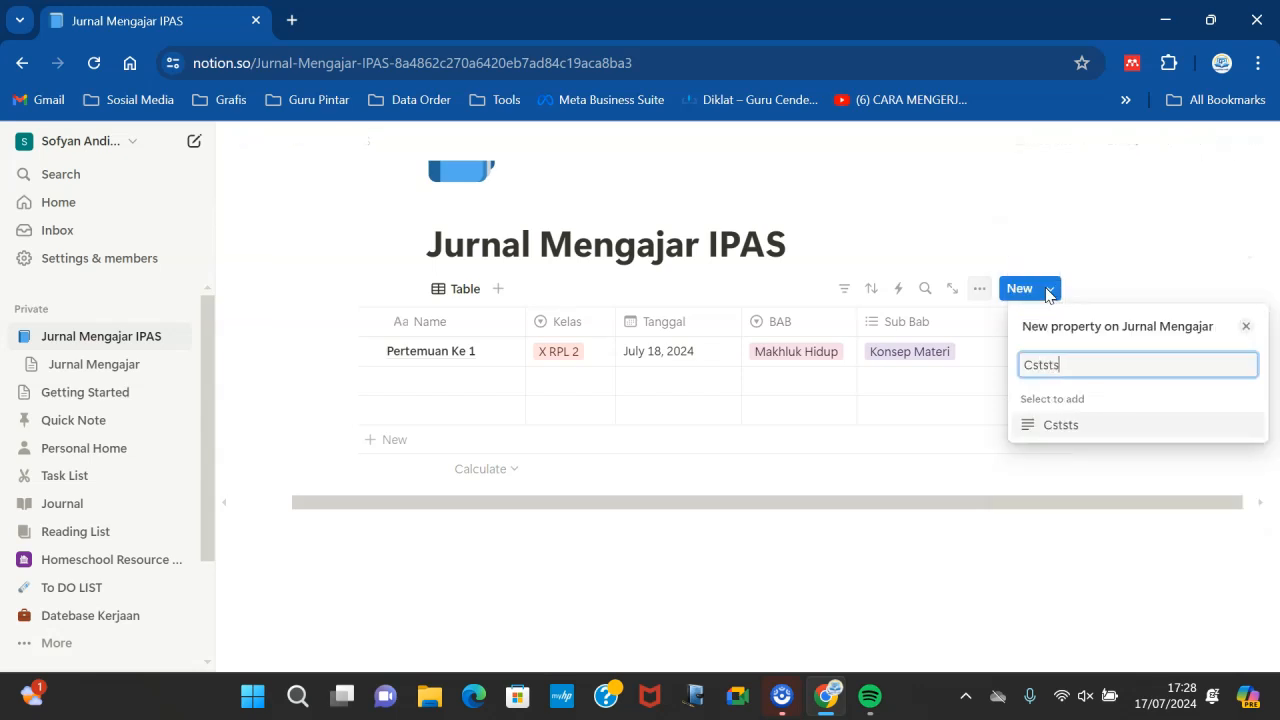
key(BackSpace)
key(BackSpace)
key(BackSpace)
text(sy)
key(BackSpace)
text(tsts)
key(BackSpace)
key(BackSpace)
key(BackSpace)
key(BackSpace)
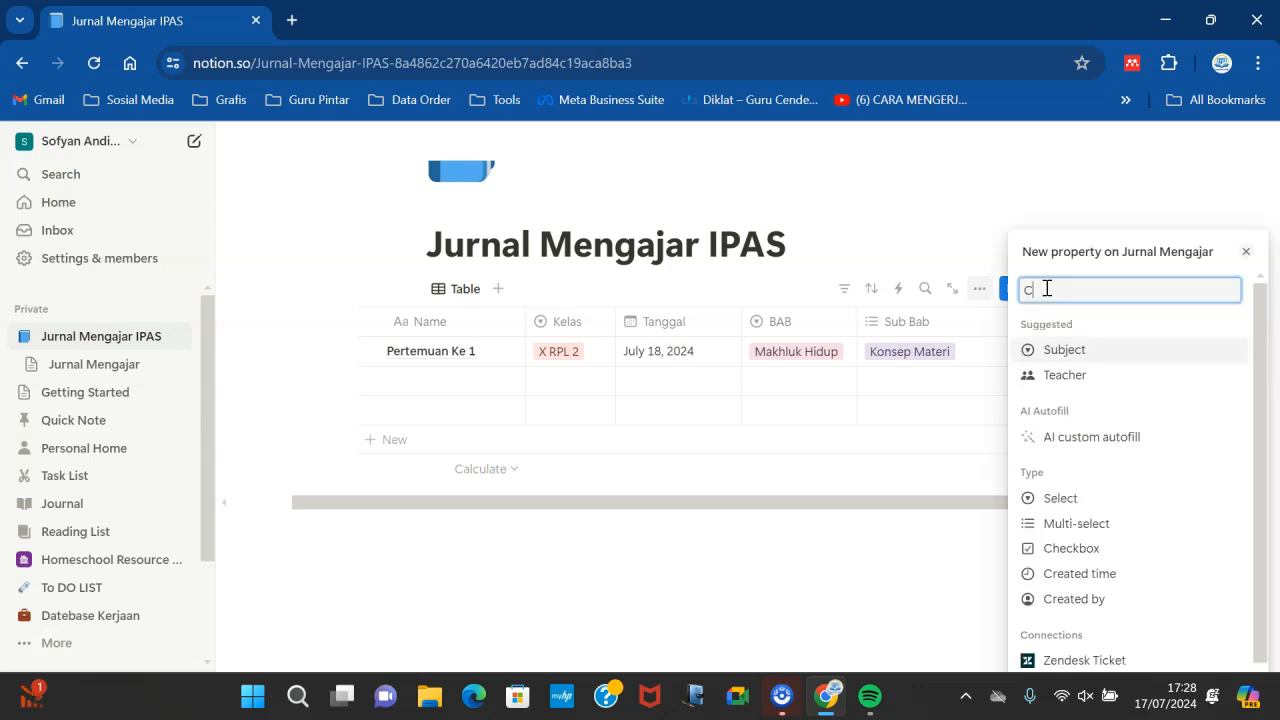
text(atata)
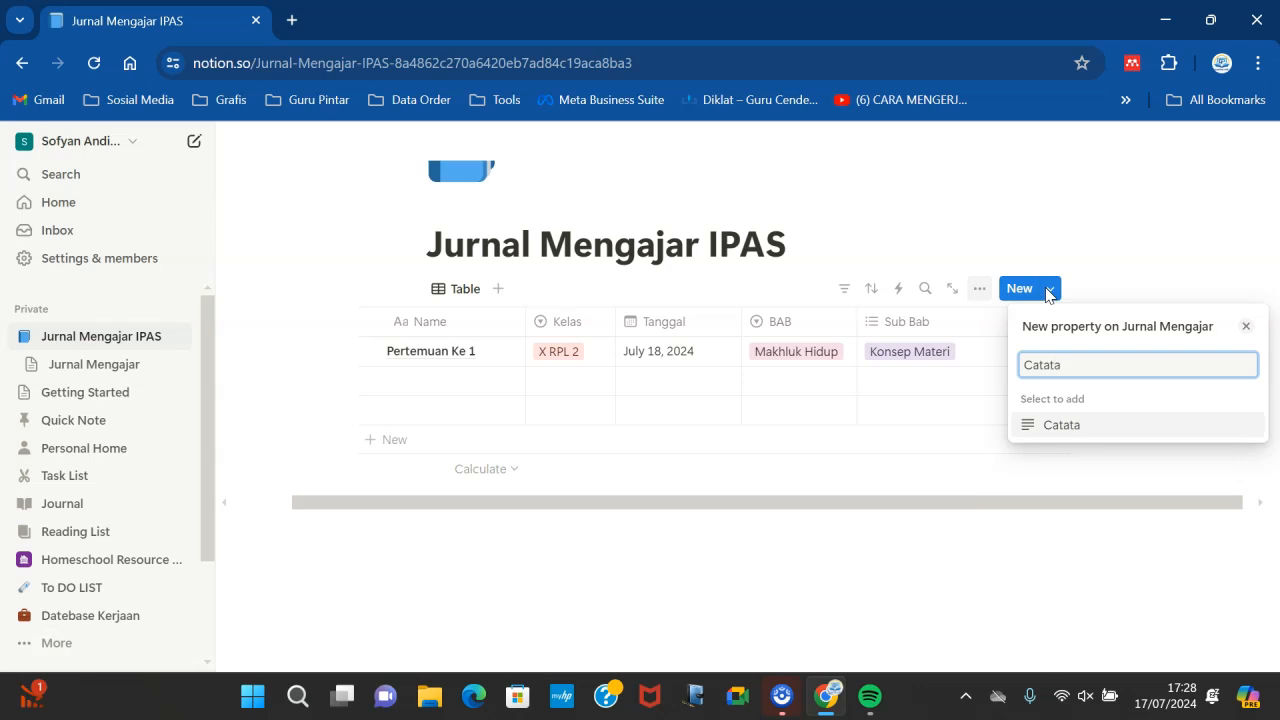
text(n)
key(Return)
click(884, 452)
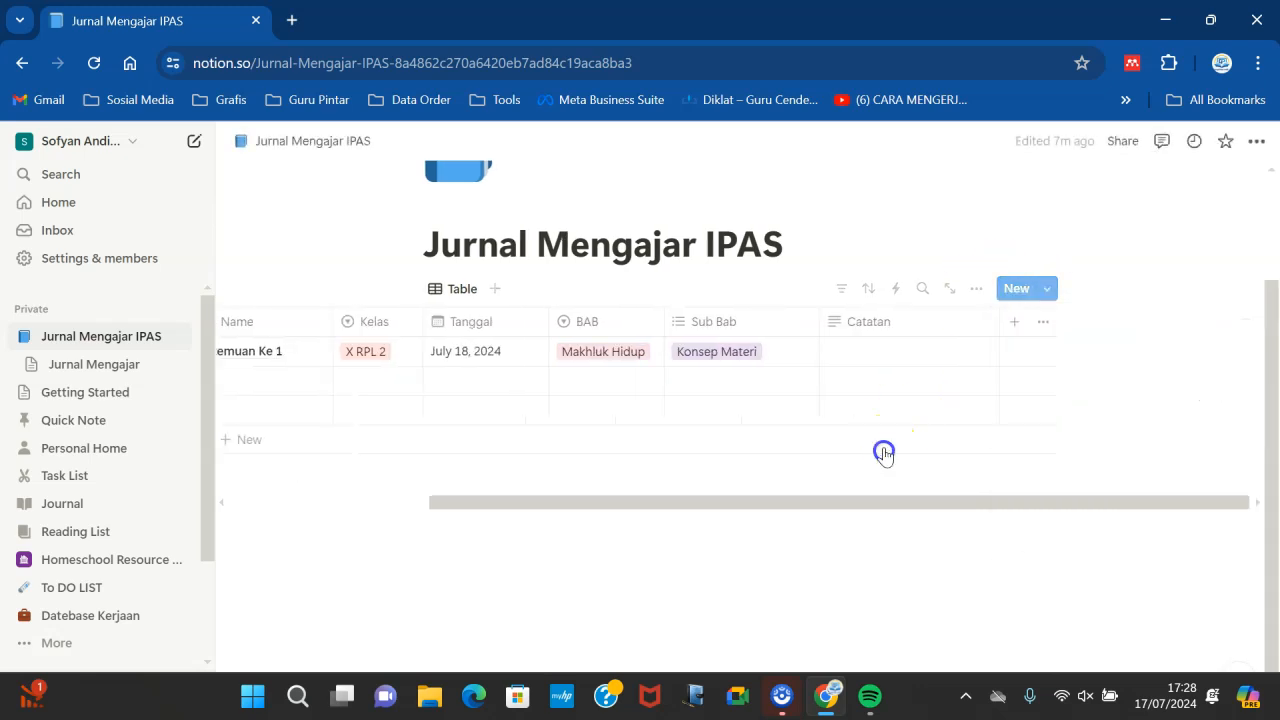
- Copy the first row's name and paste Pertemuan Ke 1 into the second and third rows
click(884, 350)
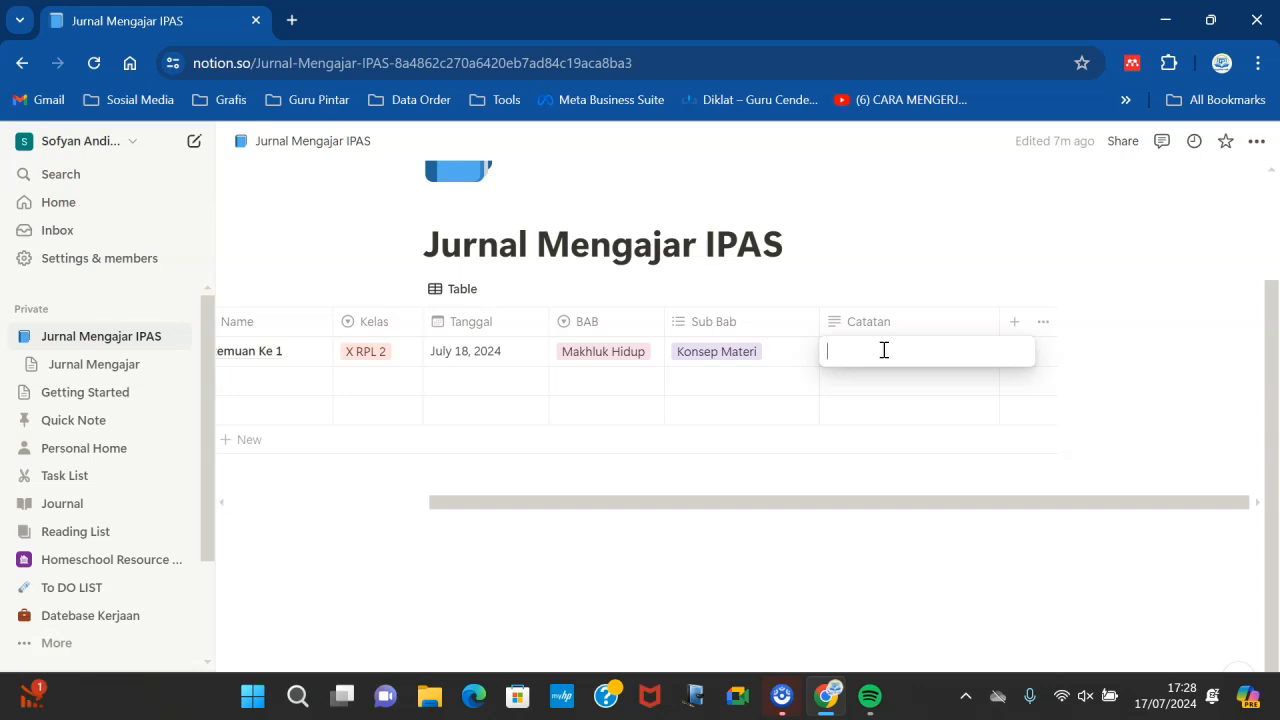
key(Escape)
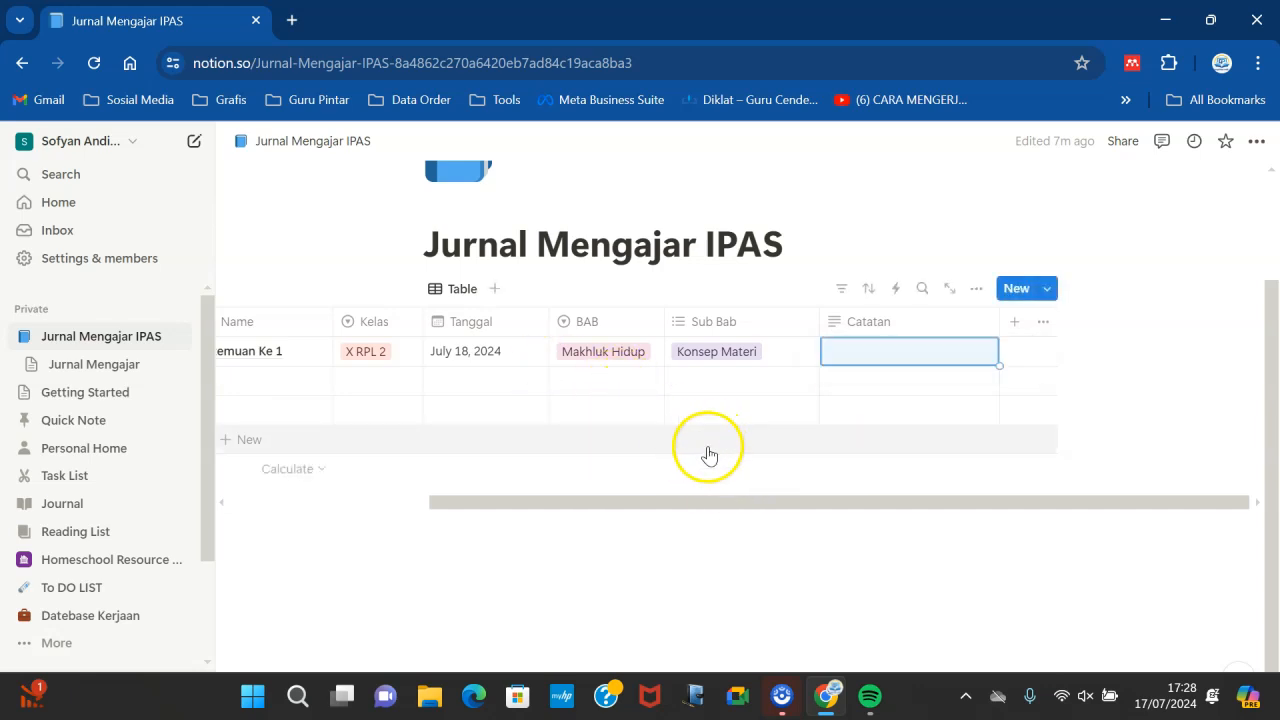
drag(857, 514, 686, 504)
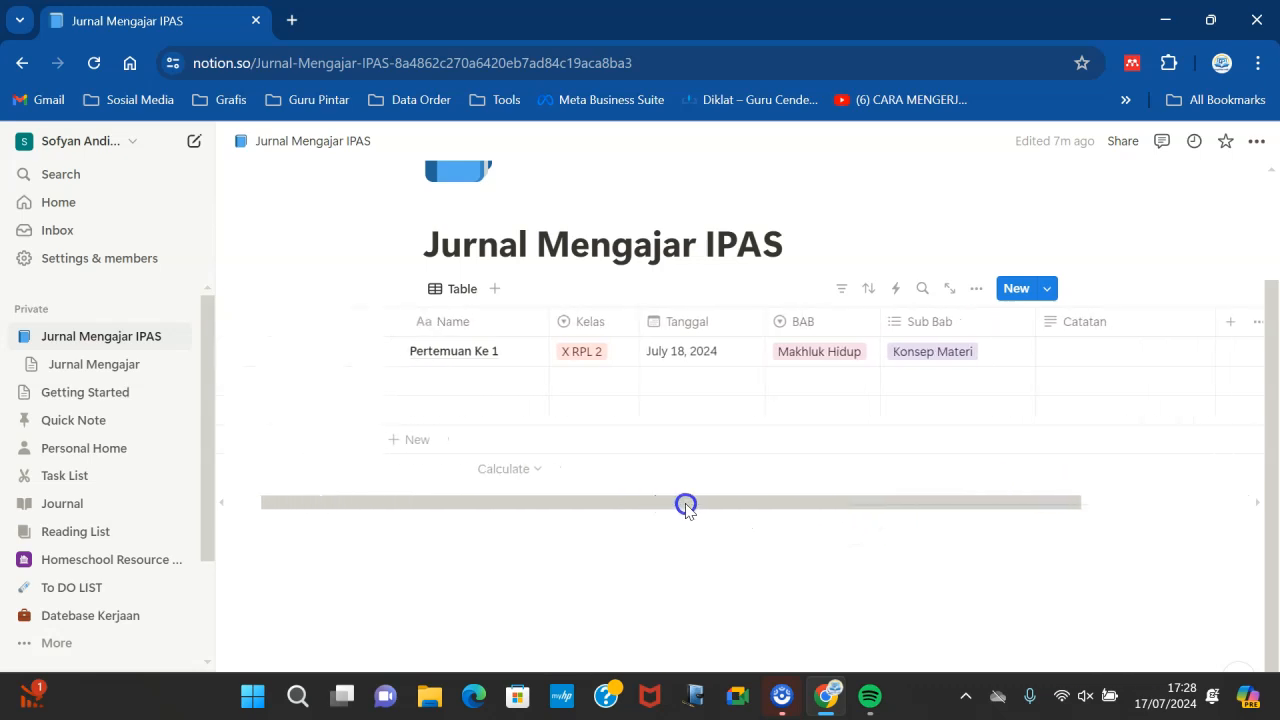
click(460, 356)
drag(534, 350, 360, 354)
key(ctrl+c)
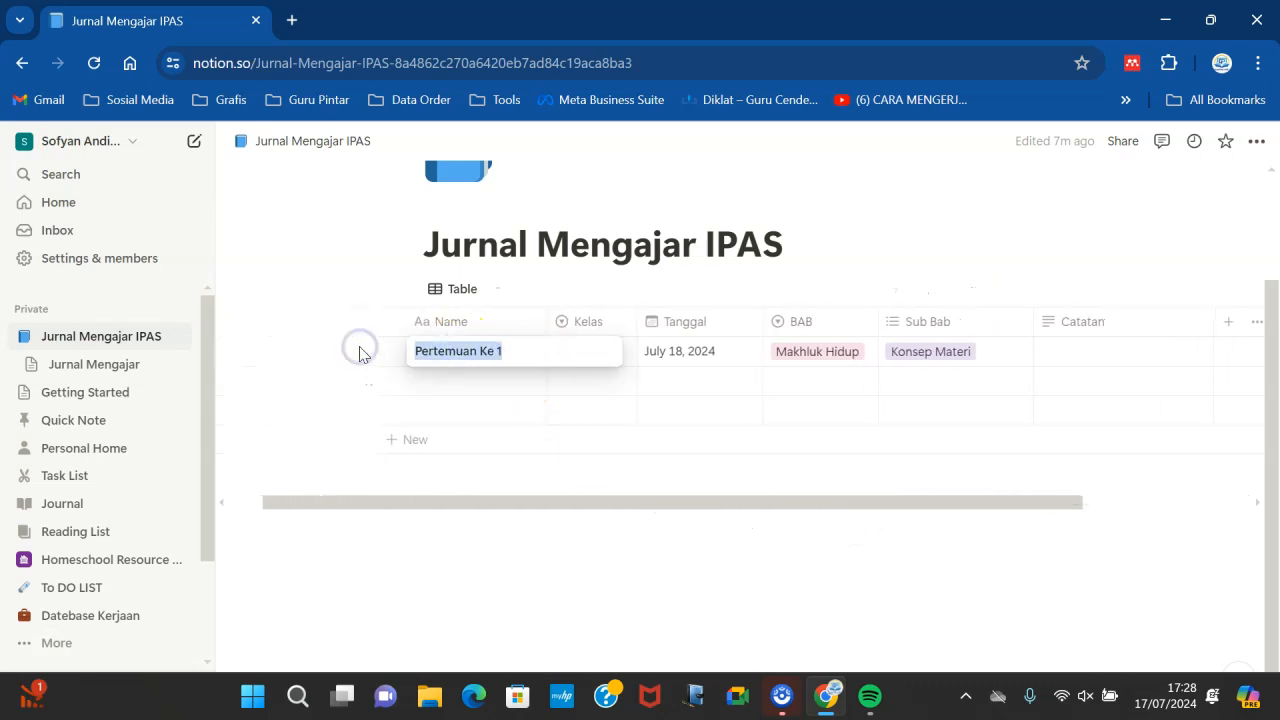
click(443, 392)
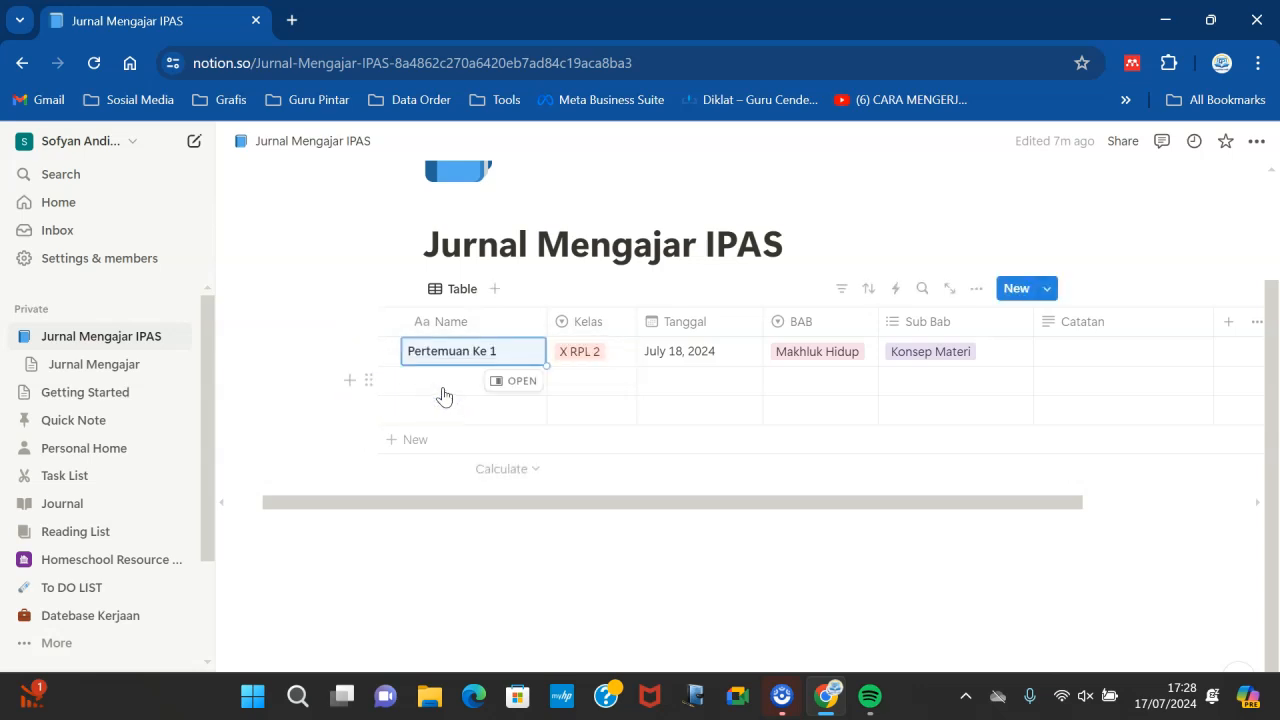
click(444, 396)
key(ctrl+v)
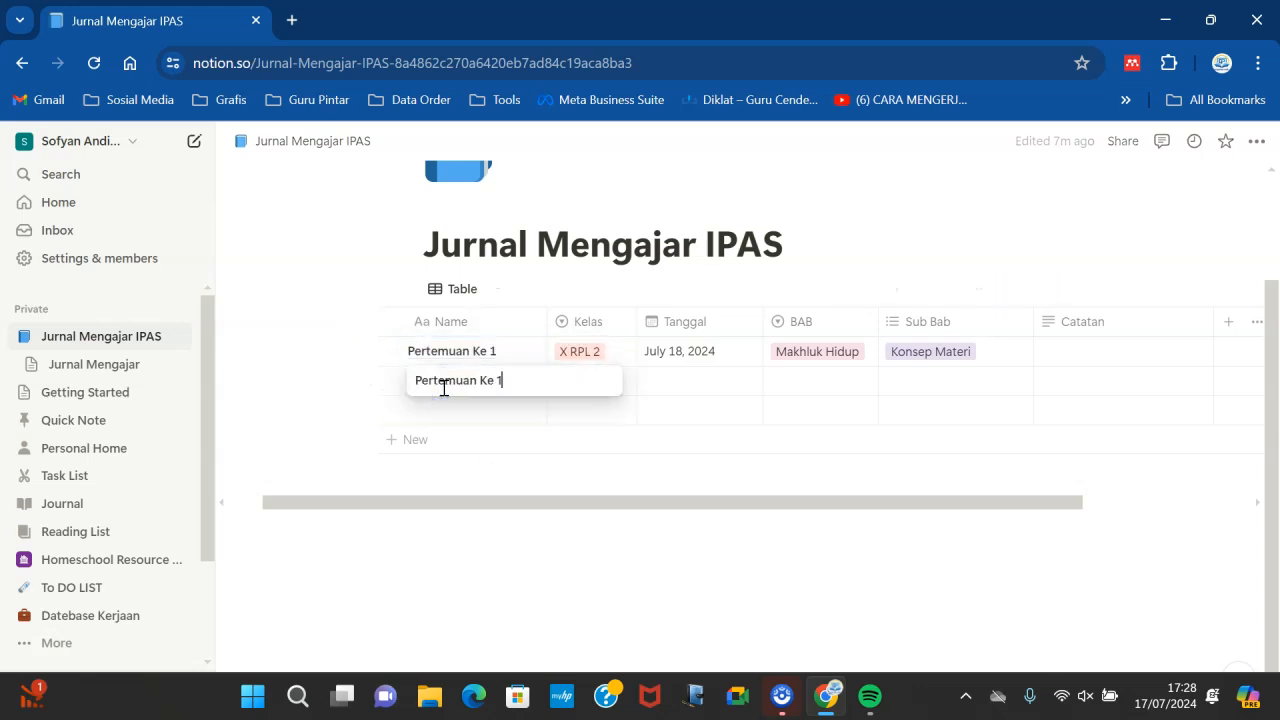
click(449, 408)
key(ctrl+v)
- Set the Kelas of the second row to X RPL 1 and the third row to X TAB 1
click(582, 379)
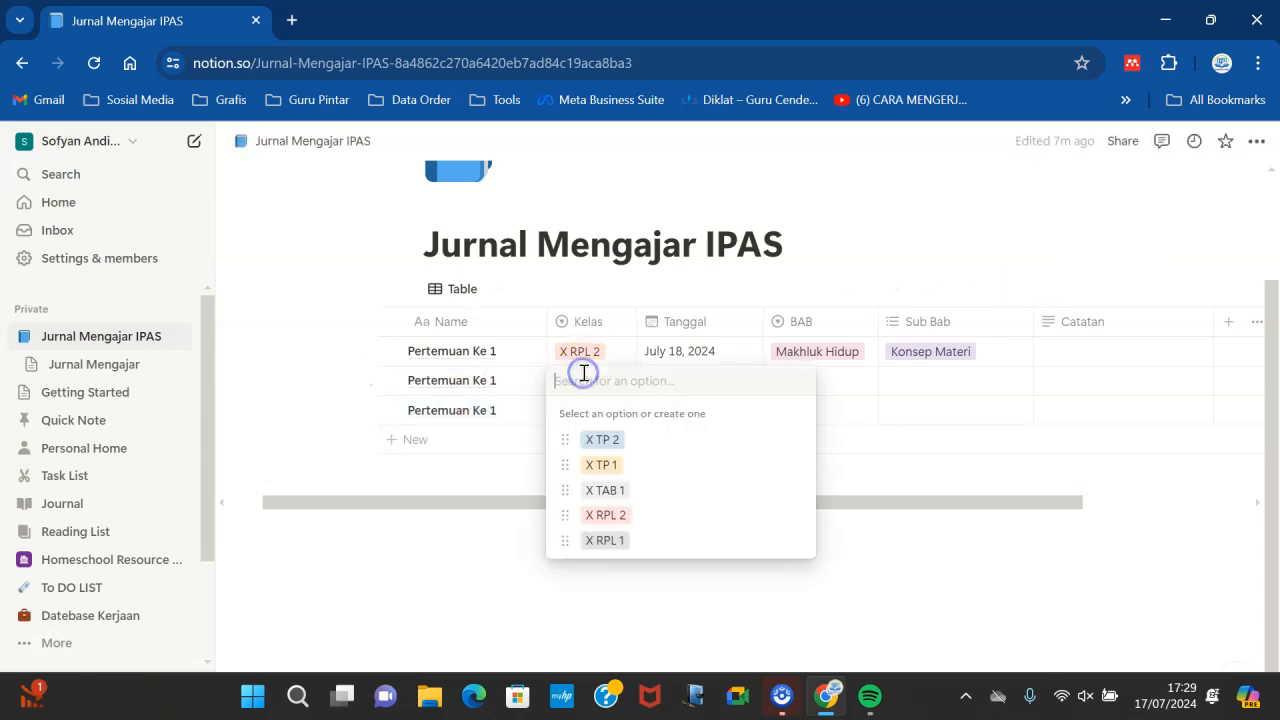
click(605, 540)
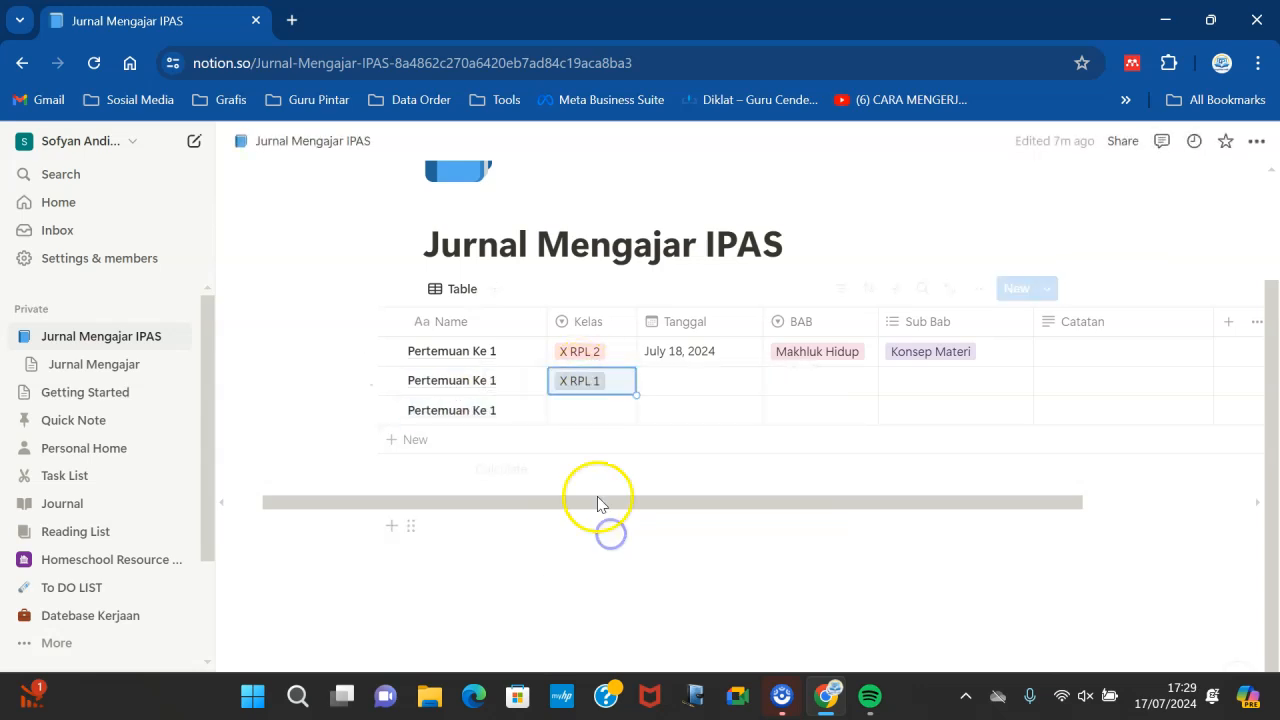
click(579, 411)
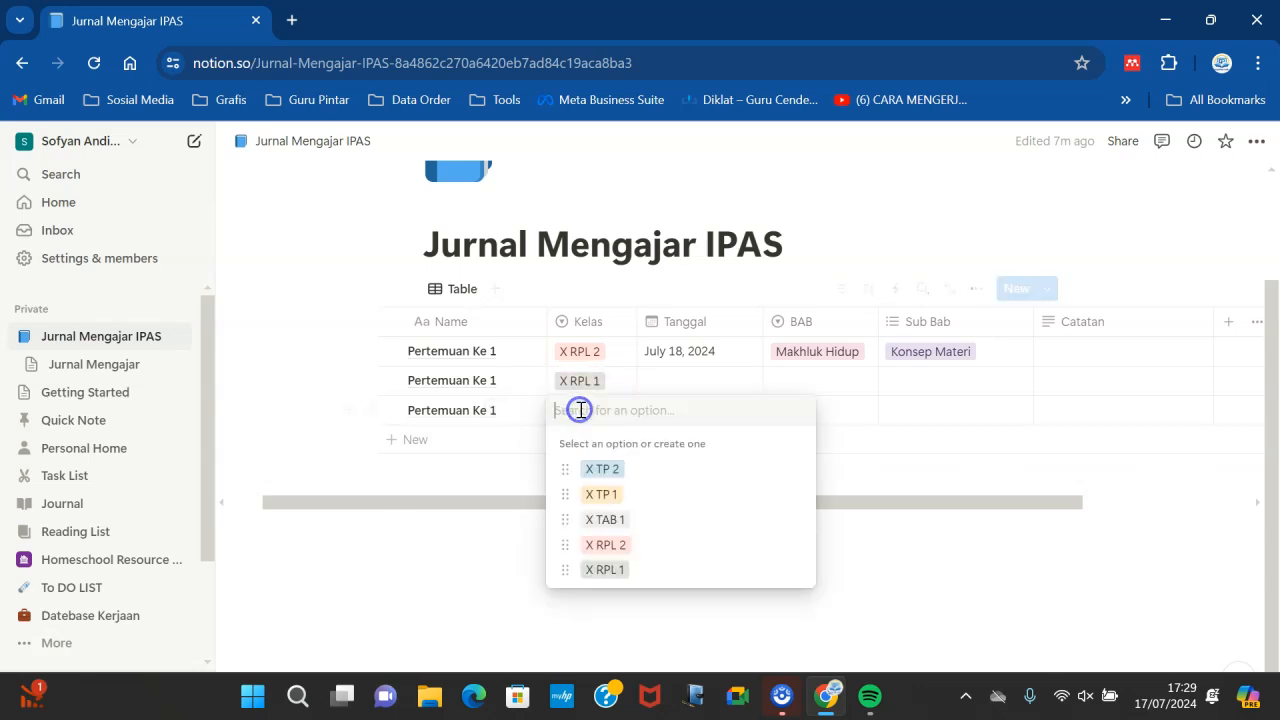
click(593, 519)
- Add a fourth row named Pertemua ke 2 and set its Kelas to X RPL 2
click(415, 439)
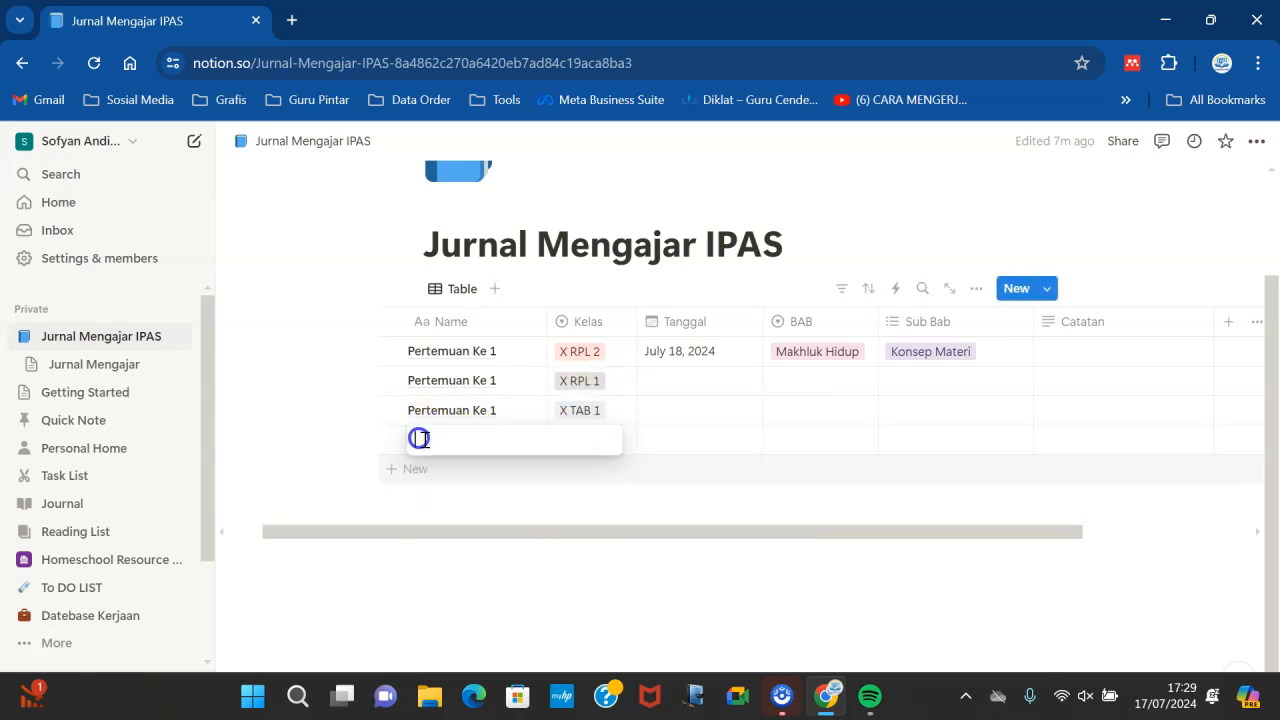
text(Per)
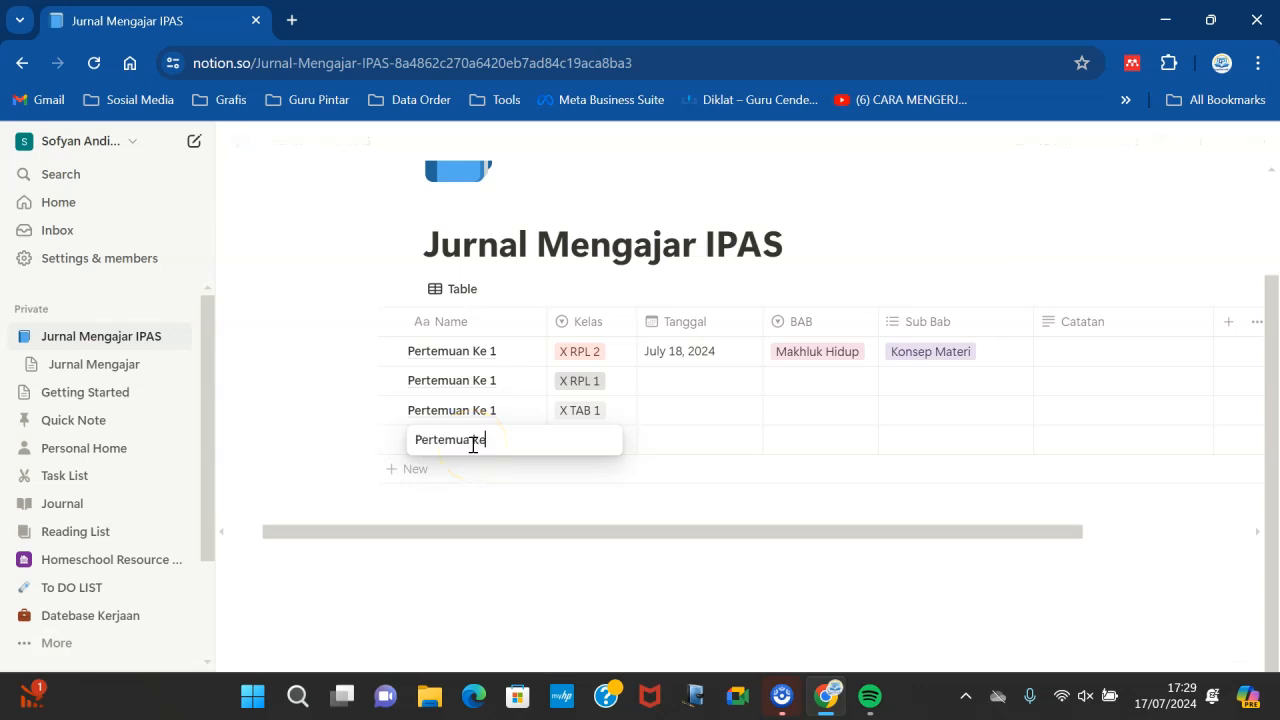
text(temua ke 2)
click(586, 537)
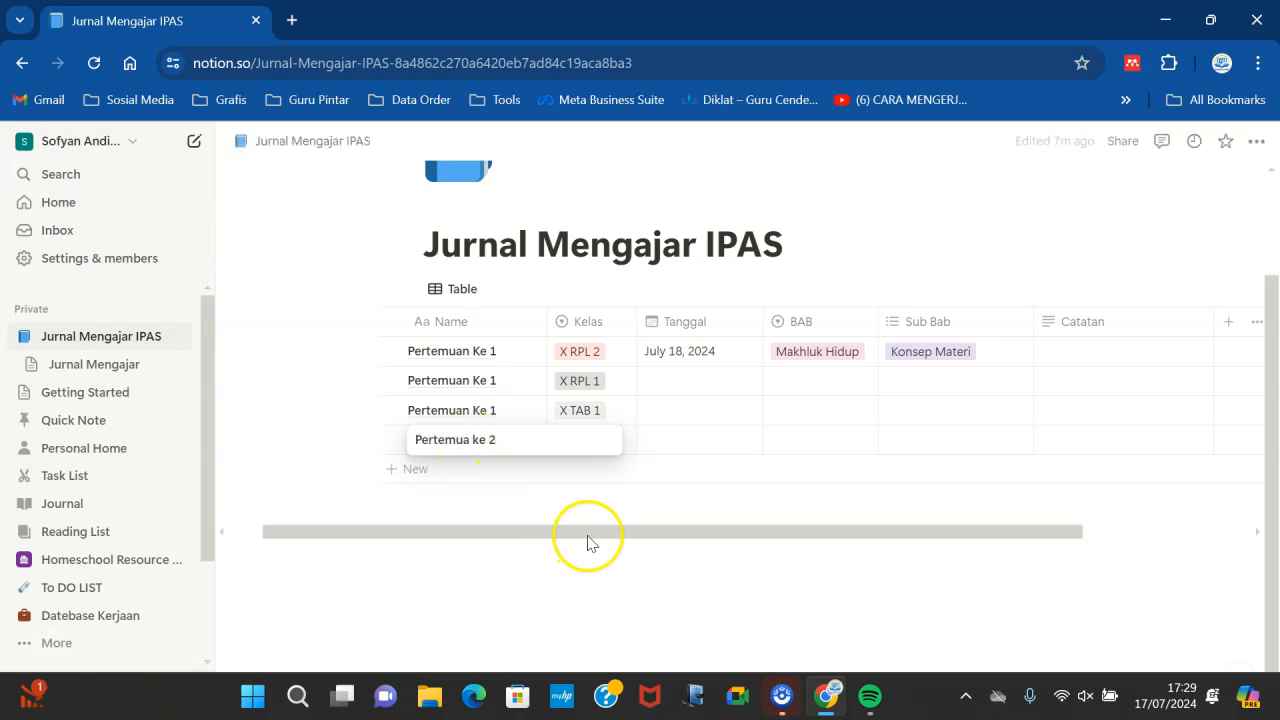
click(578, 440)
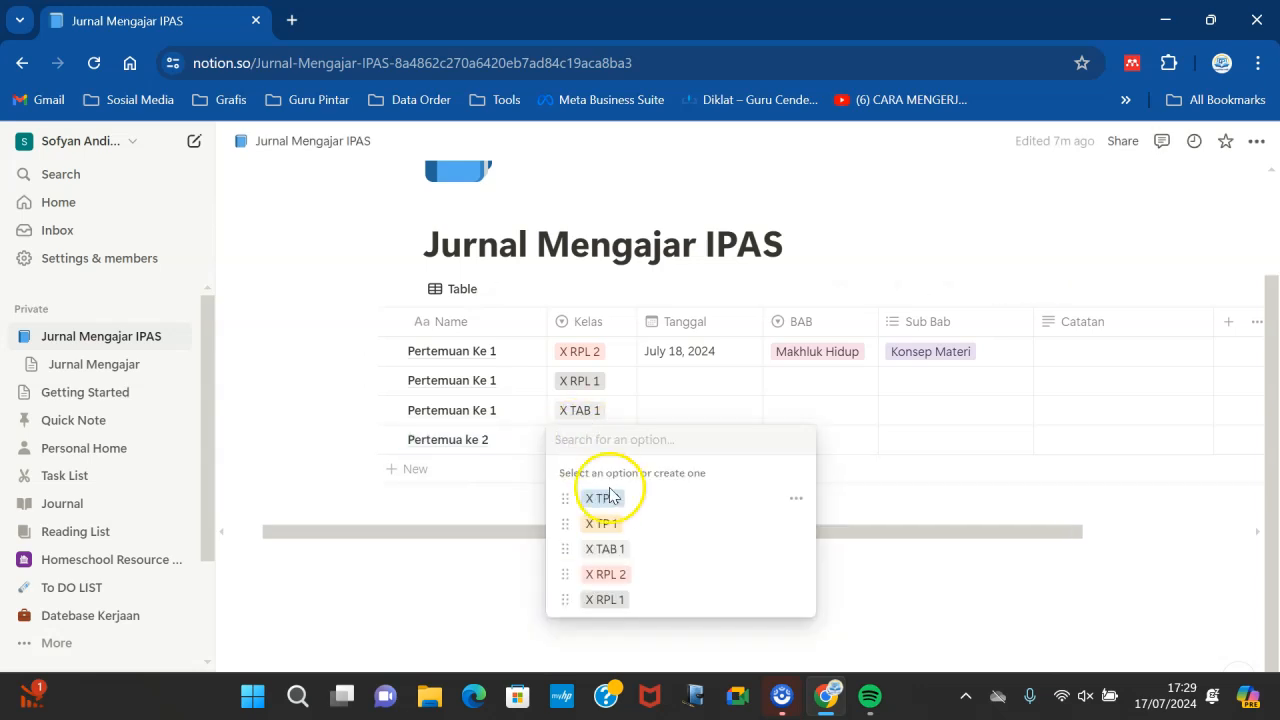
click(605, 574)
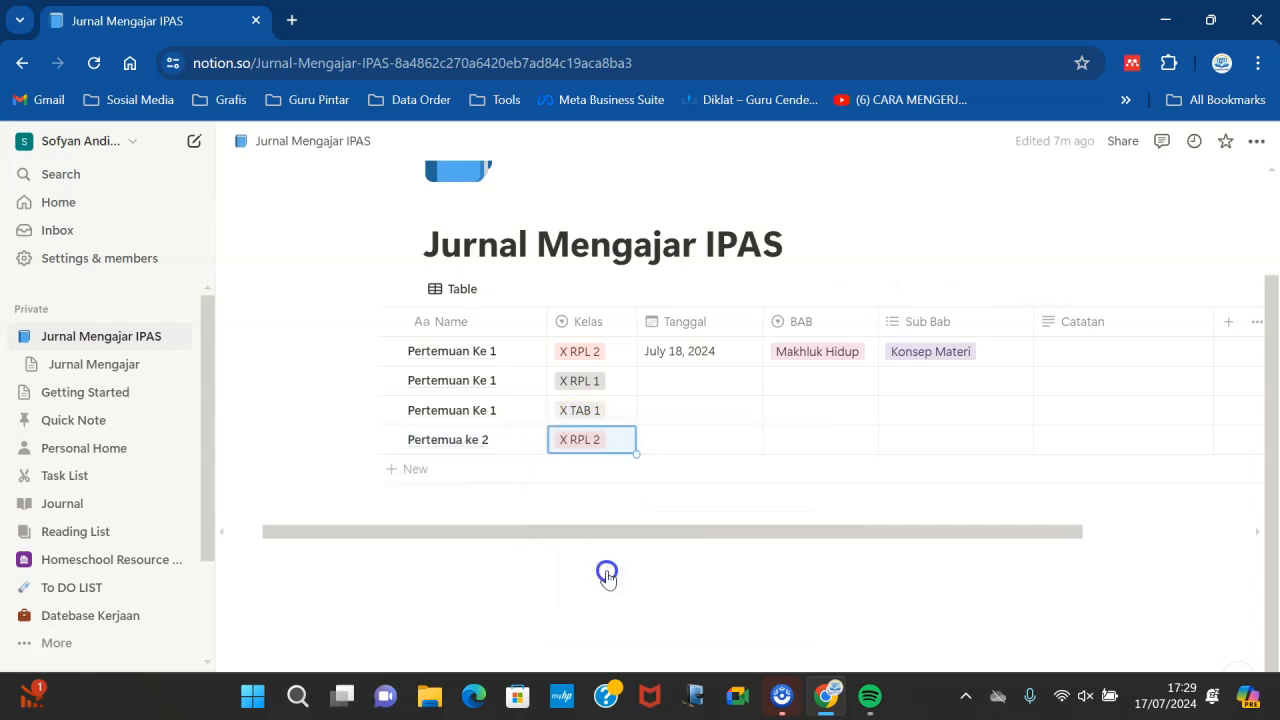
- Add a fifth row named Pertemuan ke 2 and set its Kelas to X TAB 1
click(430, 468)
text(Pertem)
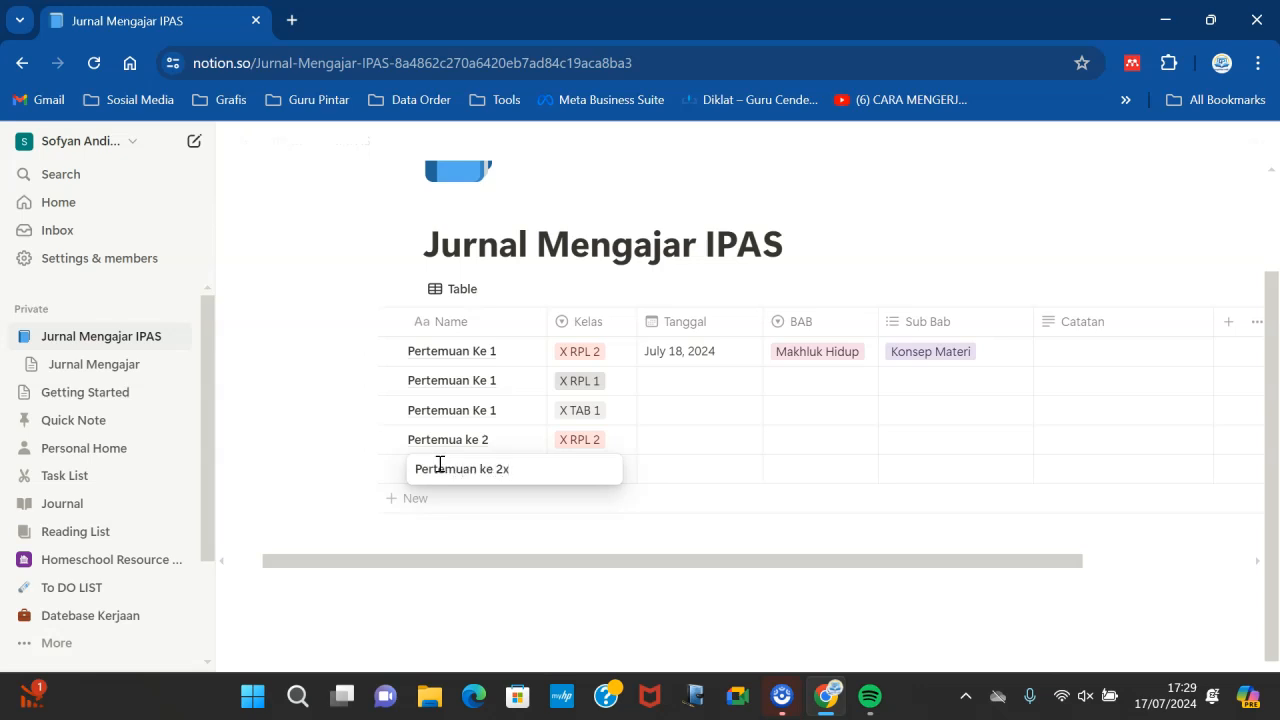
text(uan ke 2)
click(557, 551)
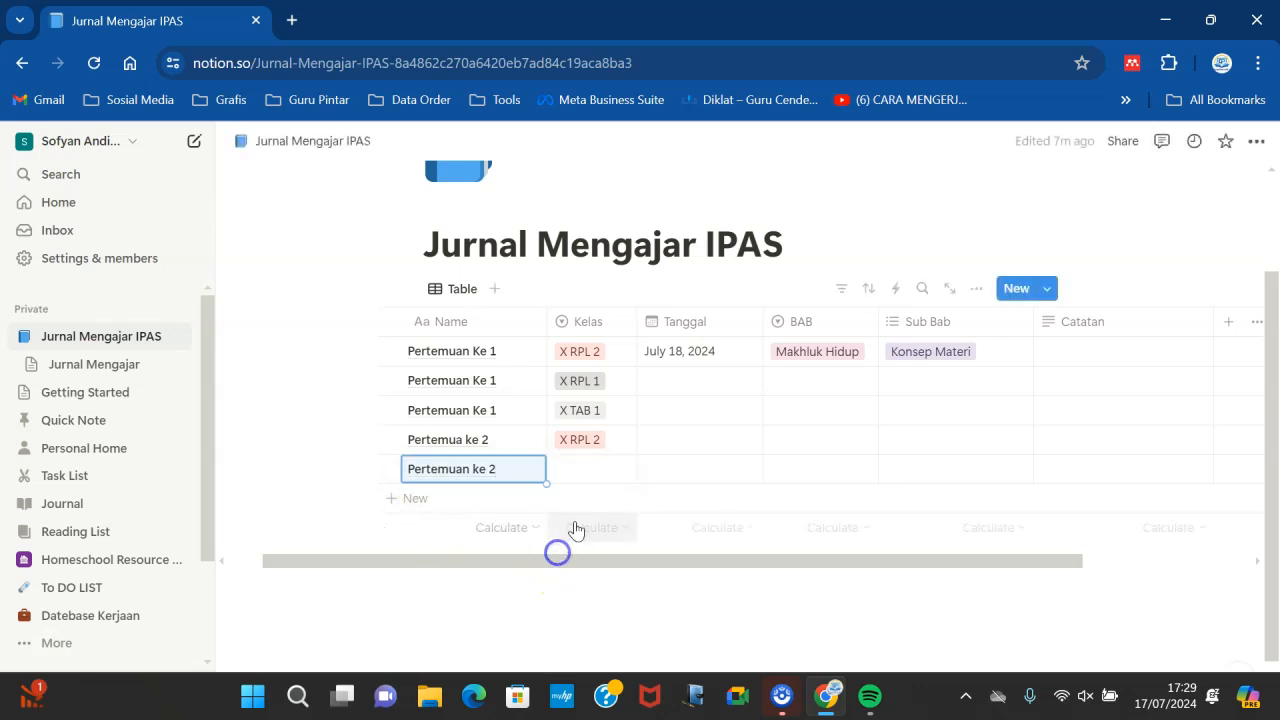
click(573, 466)
text(x tab)
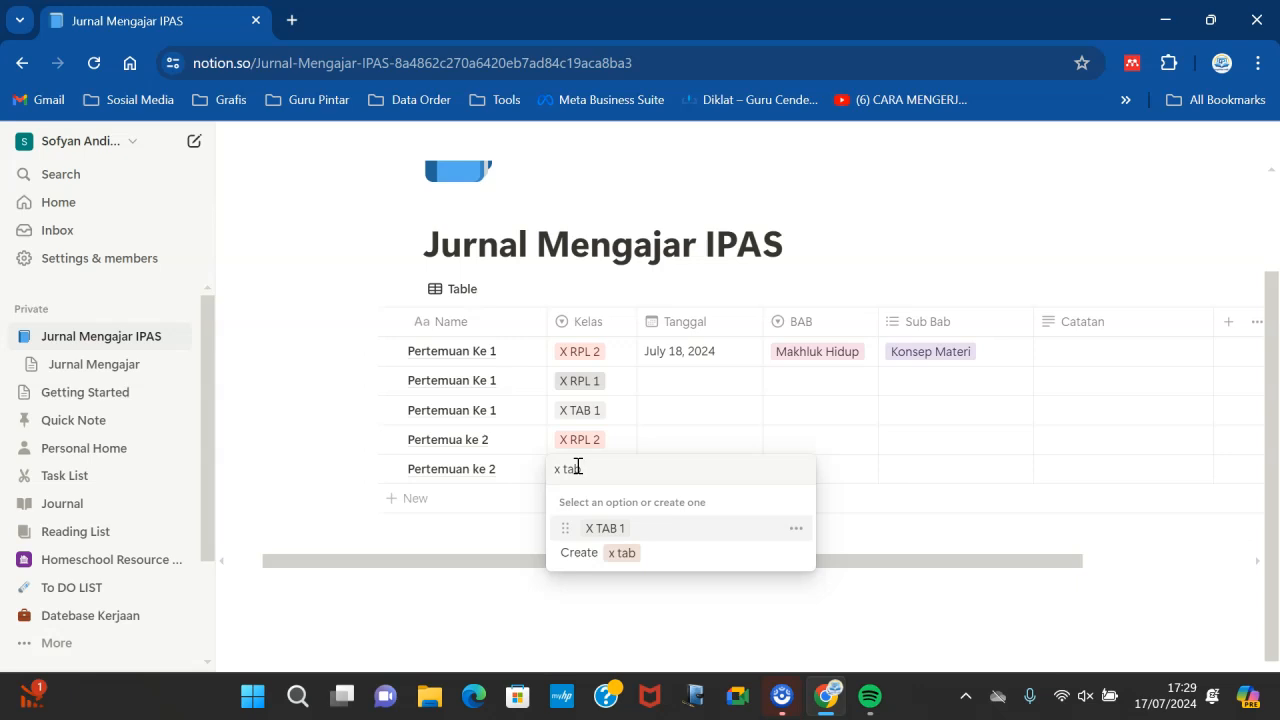
click(606, 526)
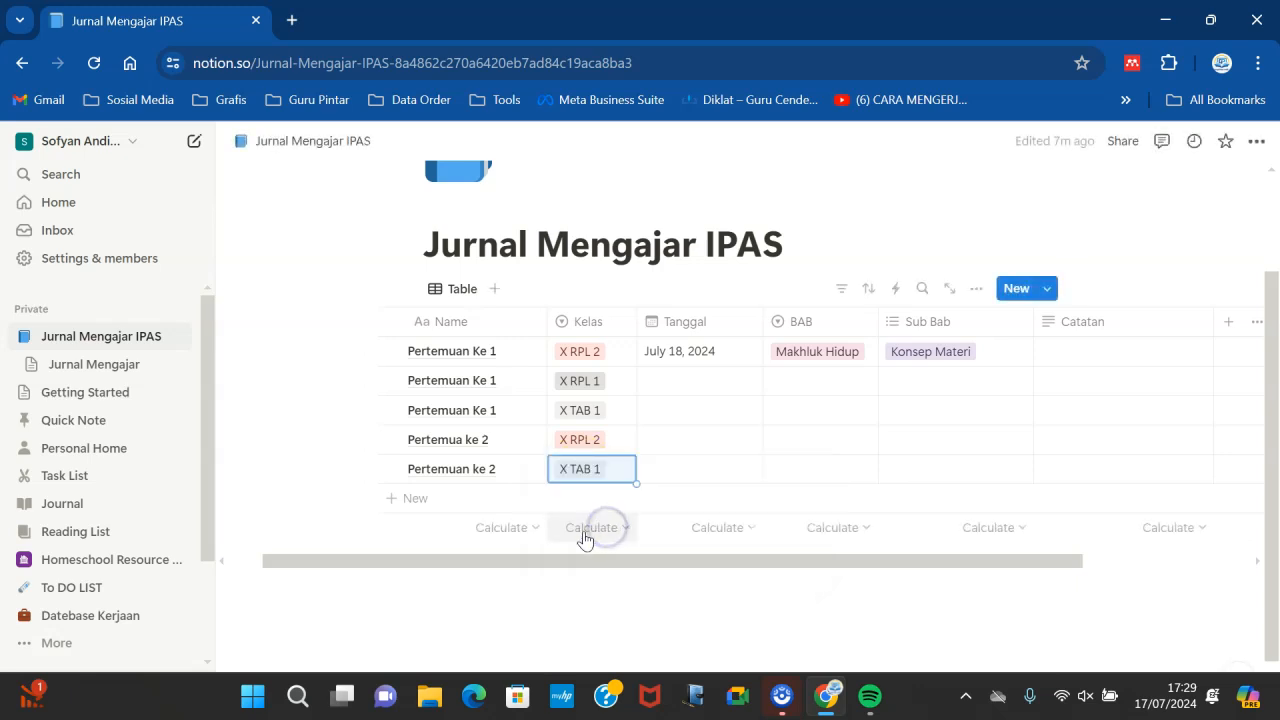
- Set the Tanggal of the second row to July 19, 2024 and the third row to July 20, 2024
click(666, 375)
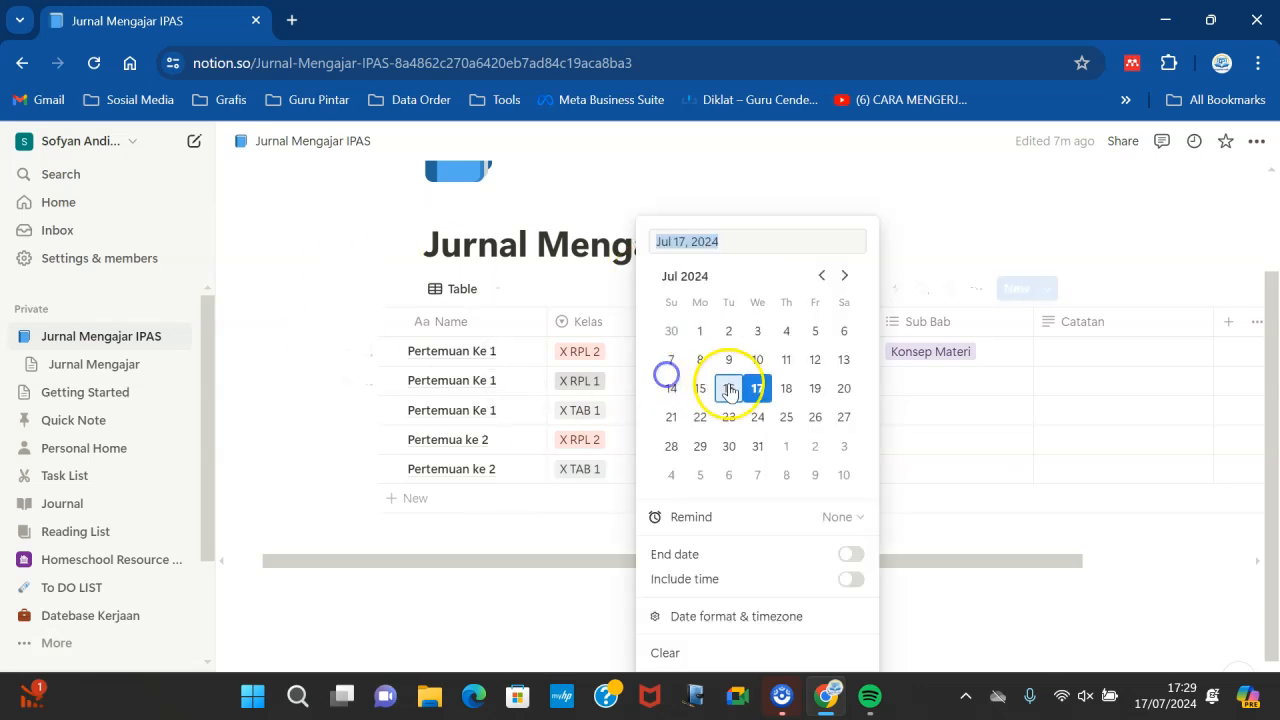
click(814, 388)
click(940, 466)
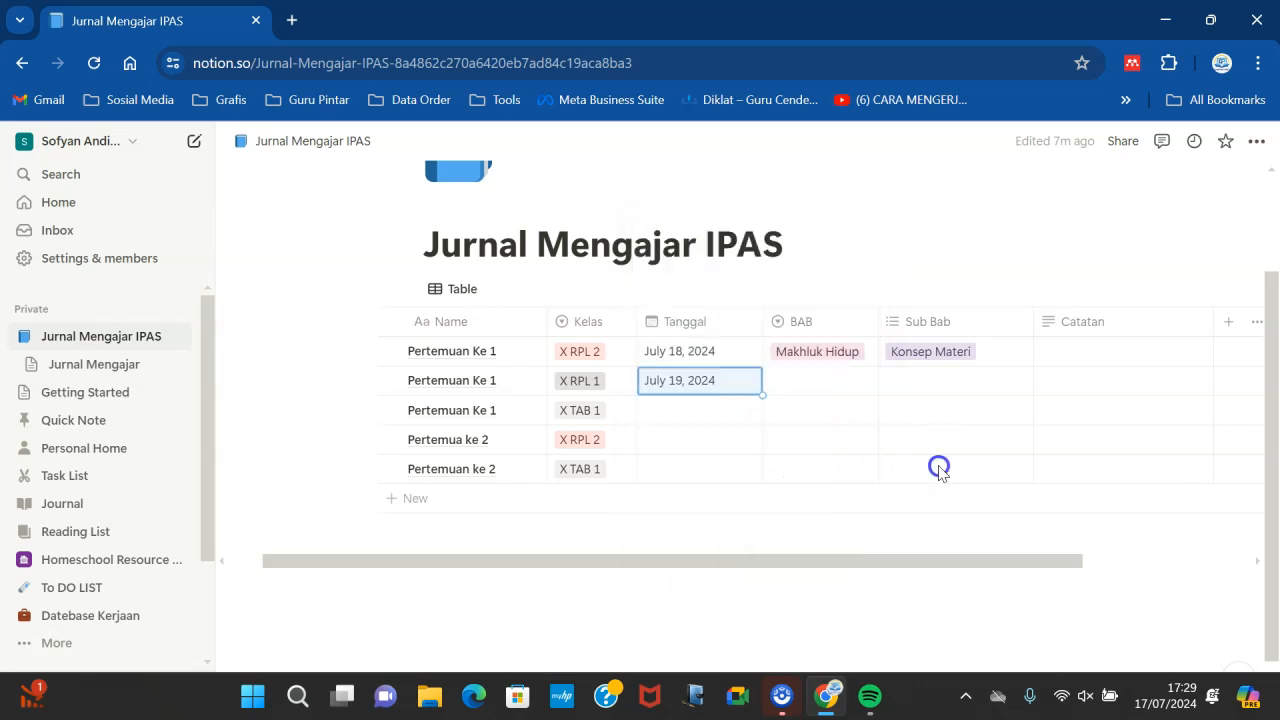
click(681, 409)
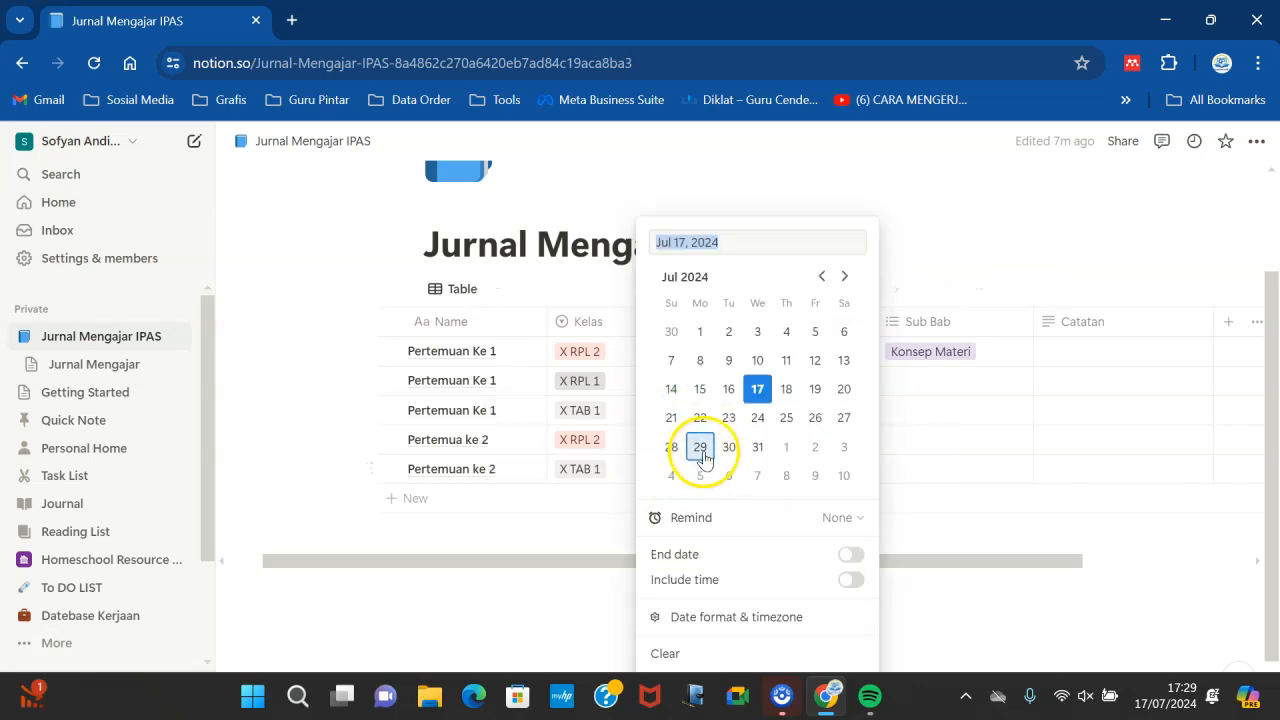
click(844, 389)
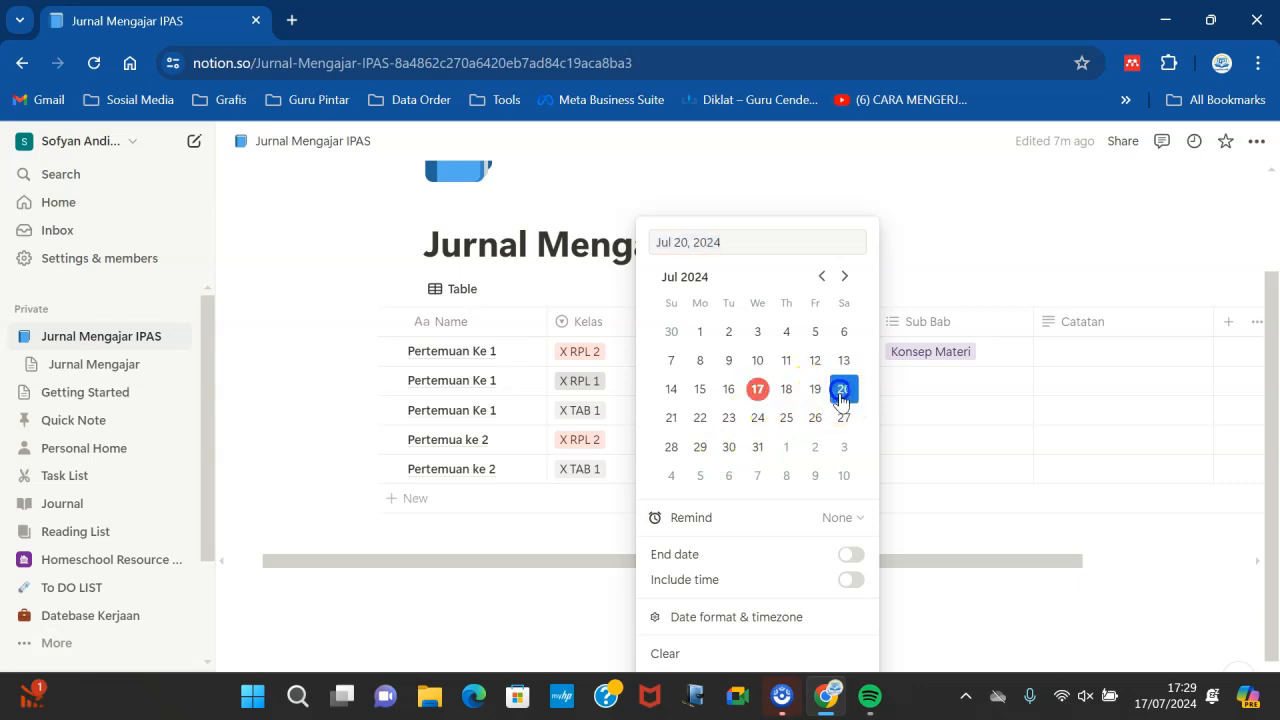
click(596, 454)
- Set the Tanggal of the fourth row to July 25, 2024 and the fifth row to July 27, 2024
click(656, 440)
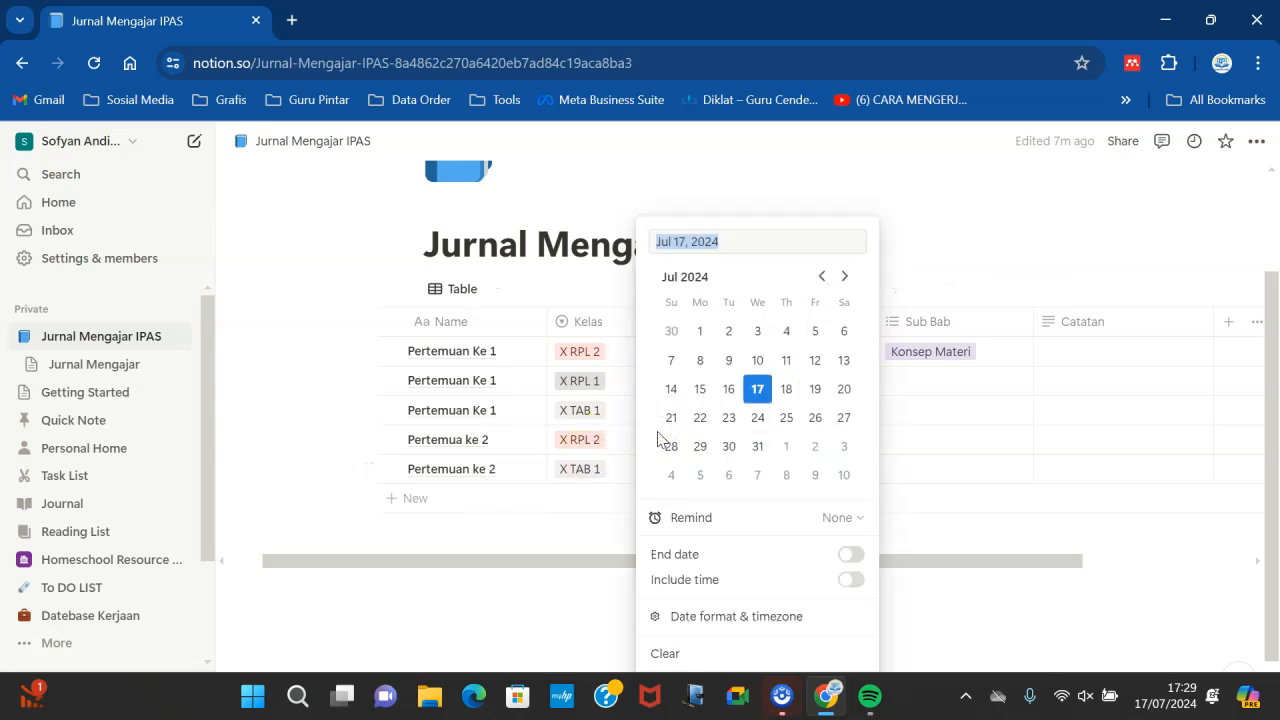
click(786, 417)
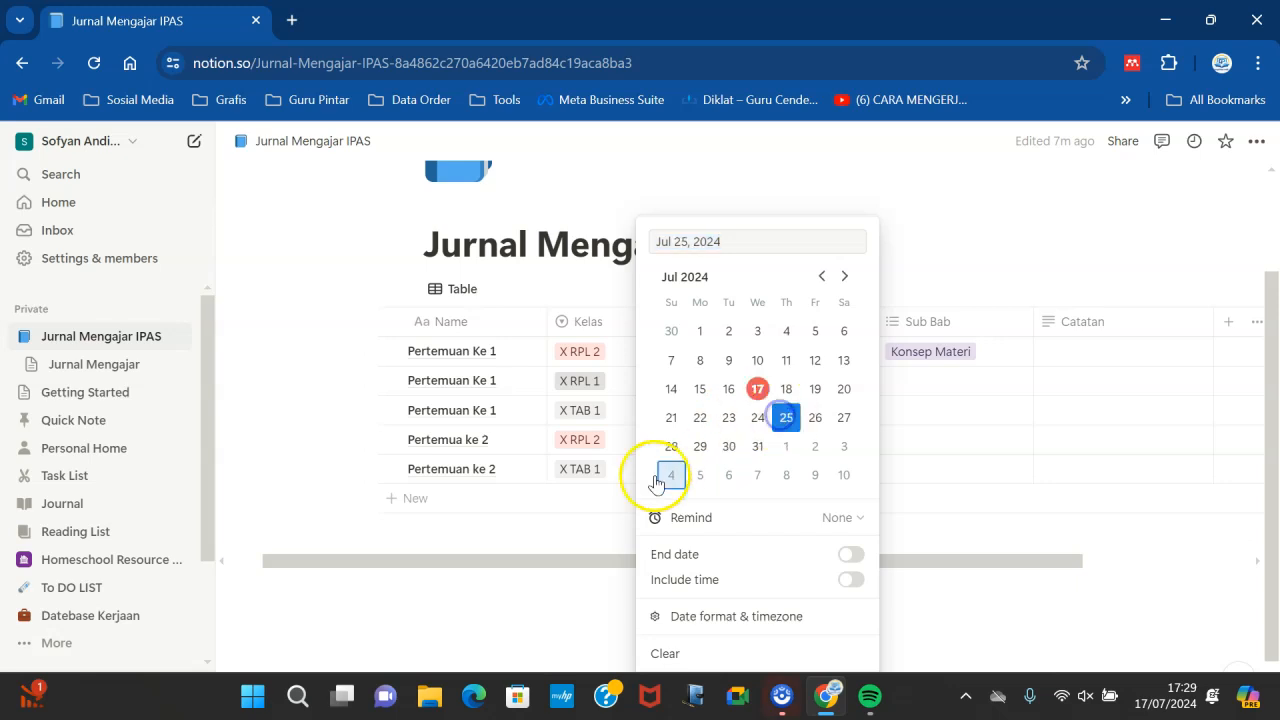
click(551, 543)
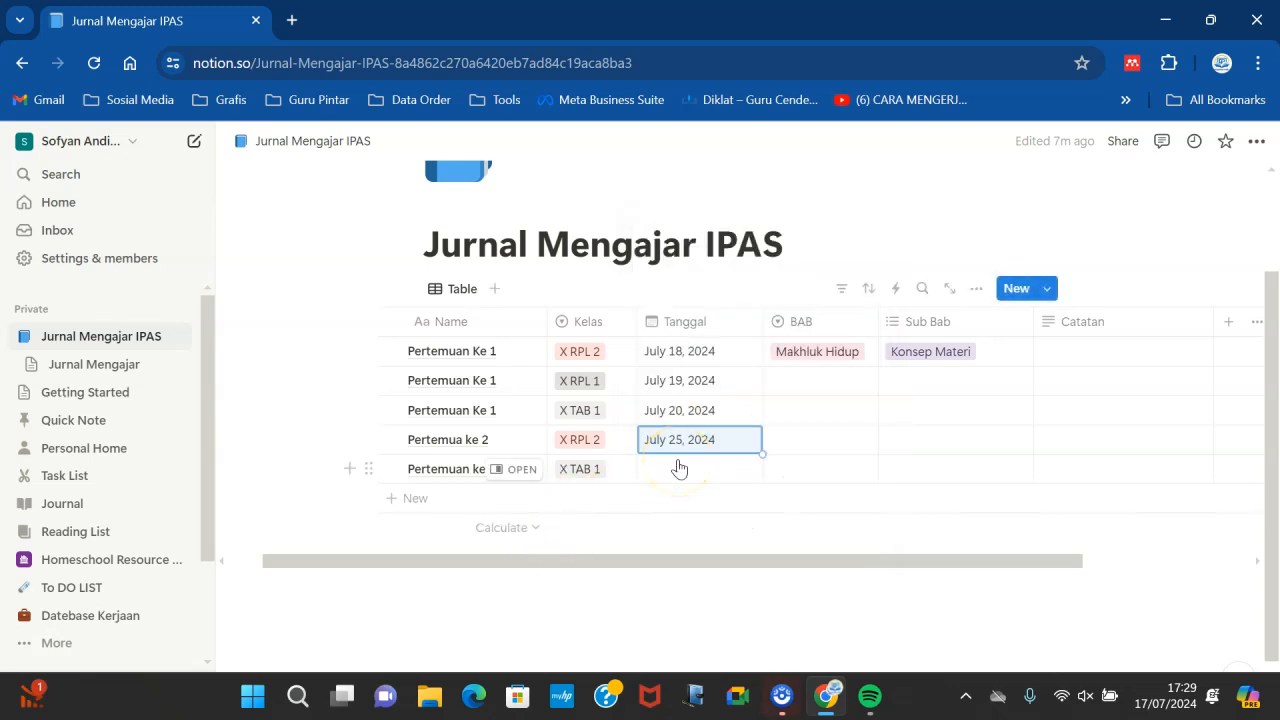
click(679, 468)
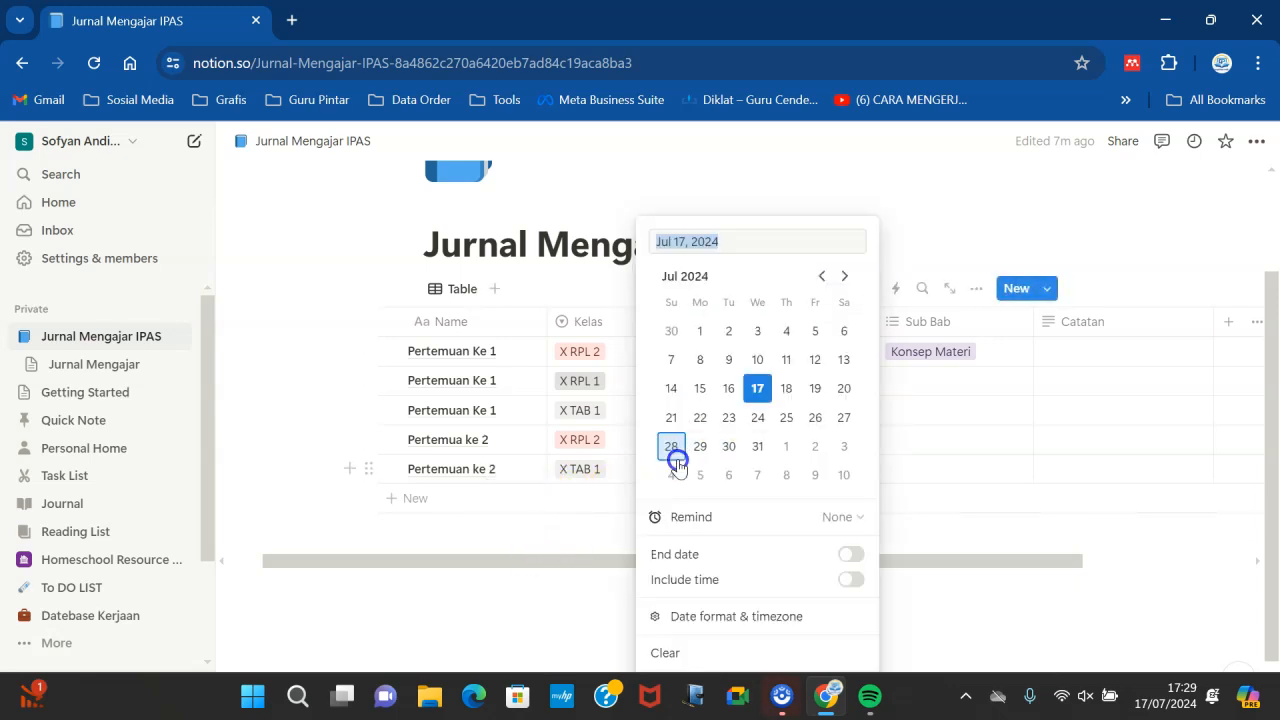
click(838, 417)
click(940, 528)
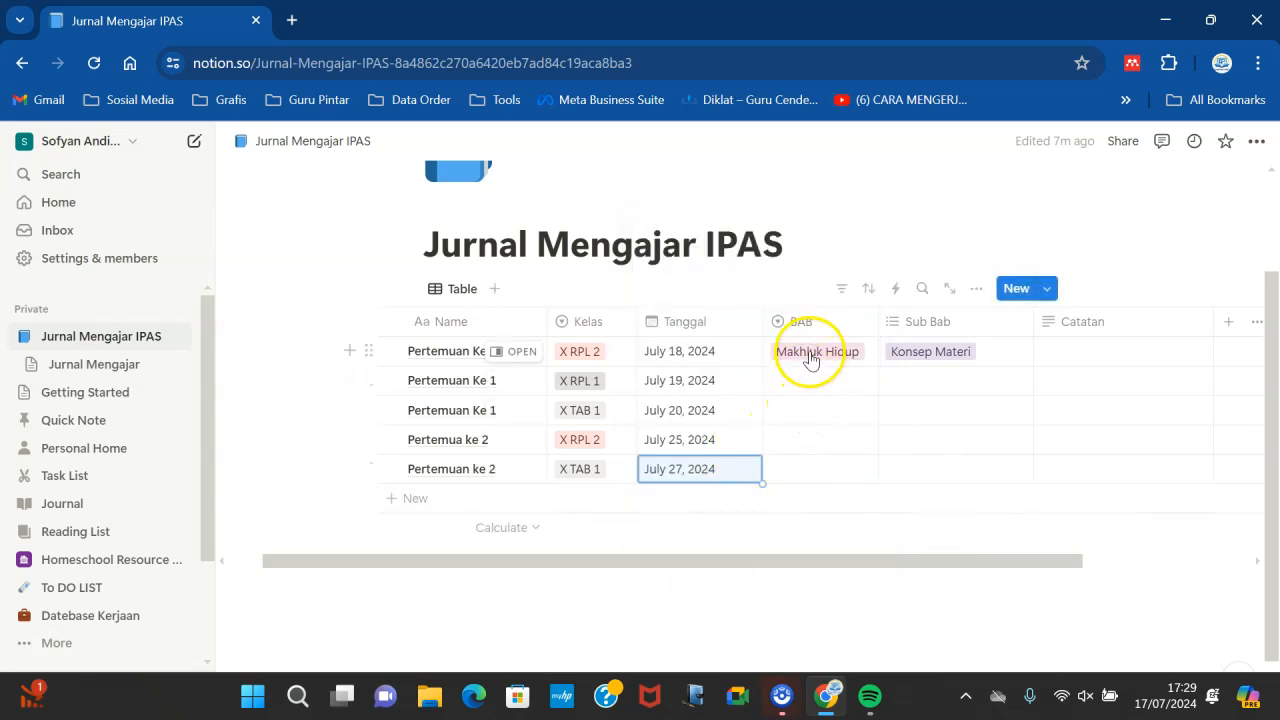
- Tag the second row's Sub Bab with Simbiosis
click(809, 363)
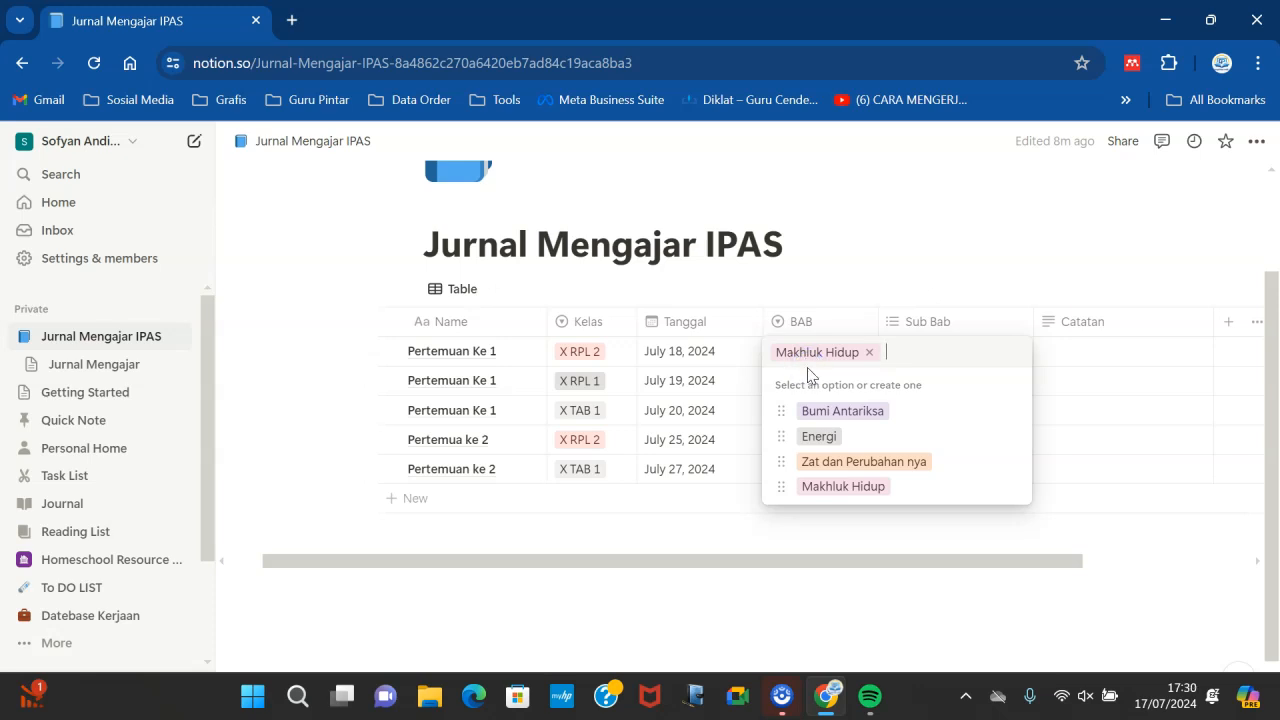
click(822, 486)
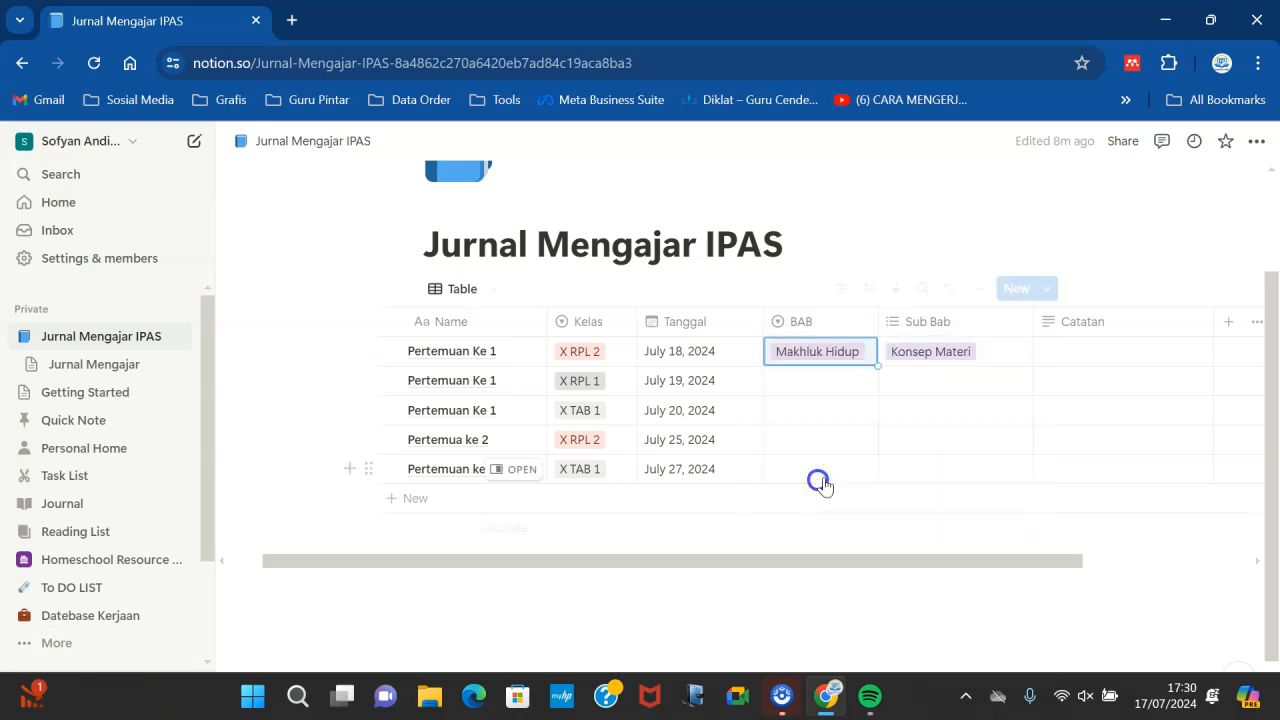
click(917, 358)
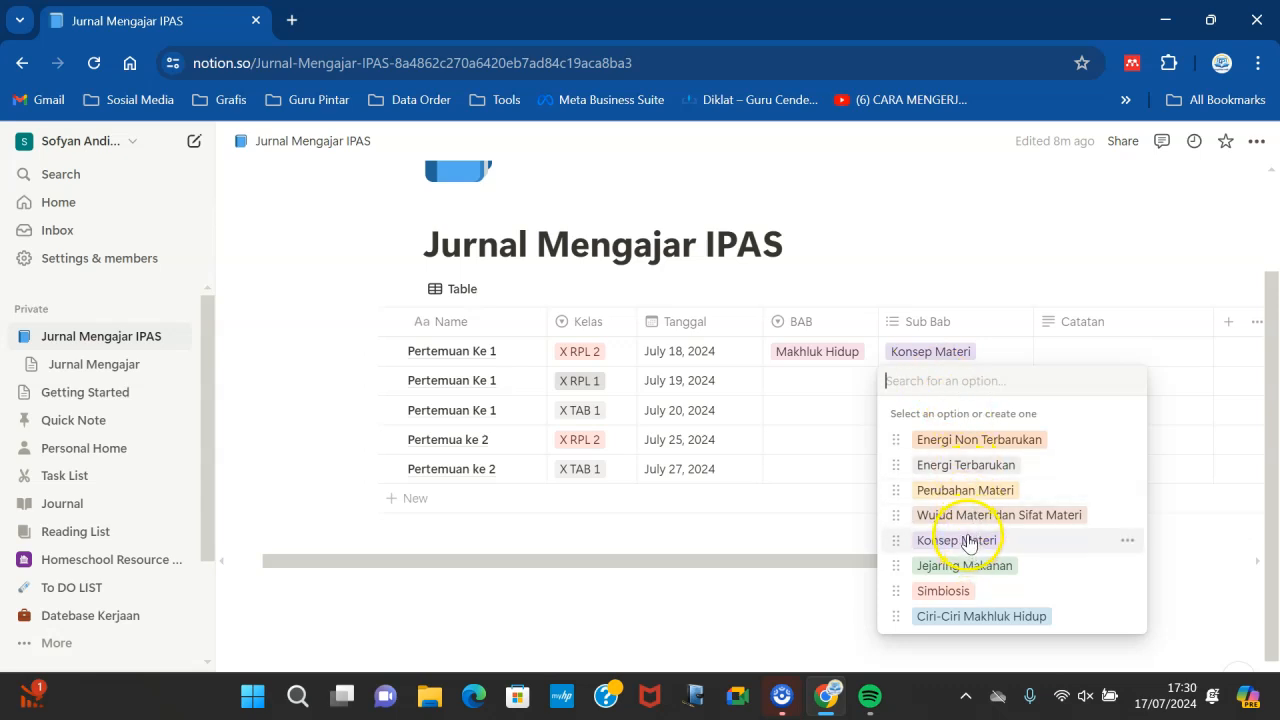
click(943, 591)
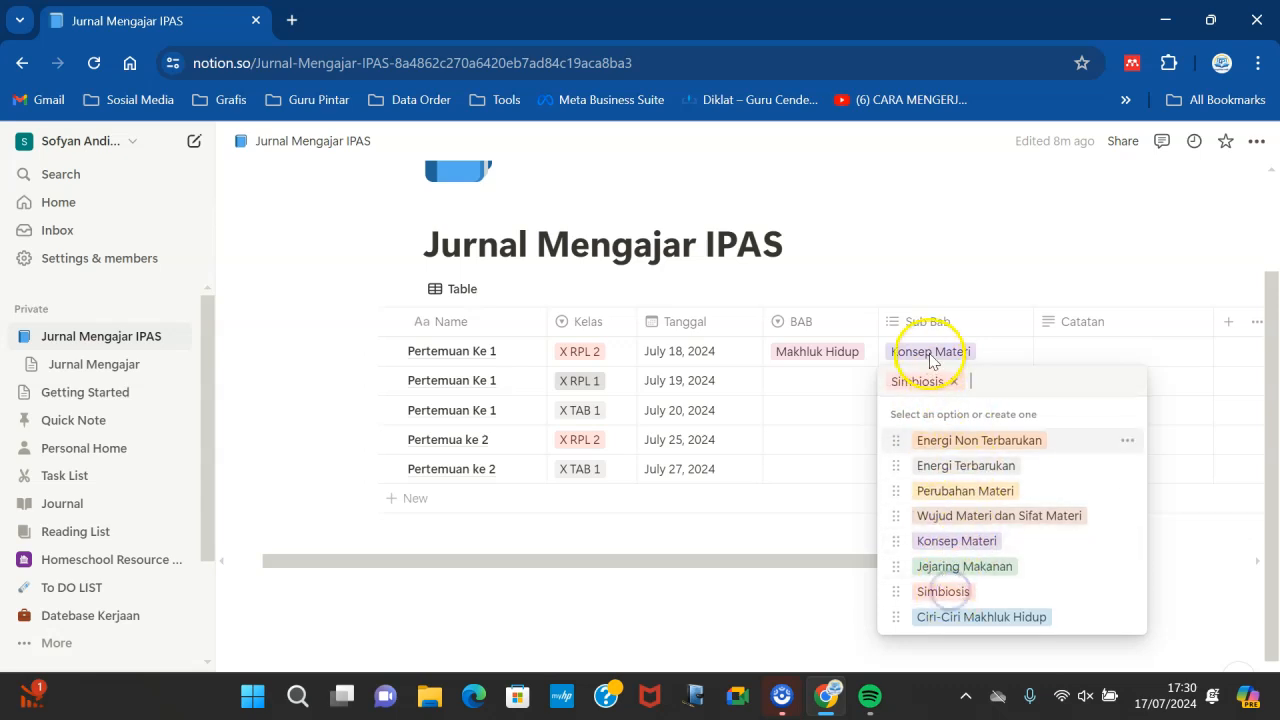
click(986, 356)
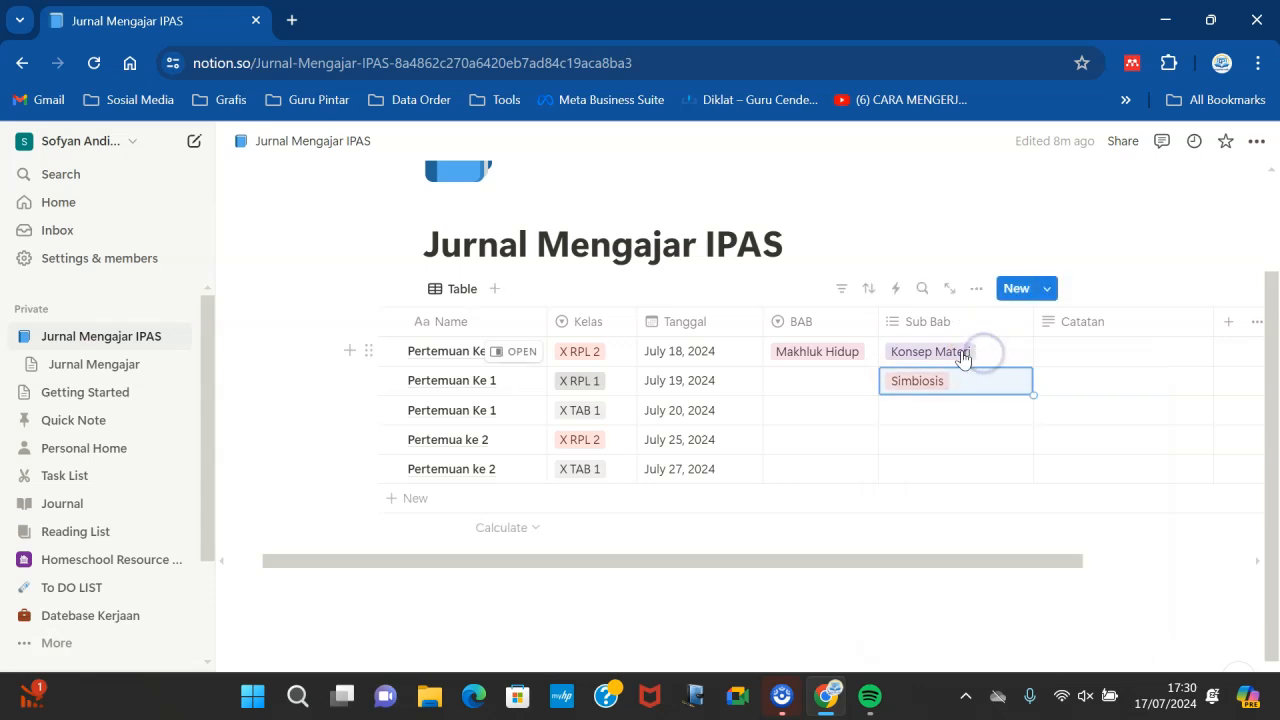
- Change the first row's Sub Bab tag to Ciri-Ciri Makhluk Hidup
click(963, 356)
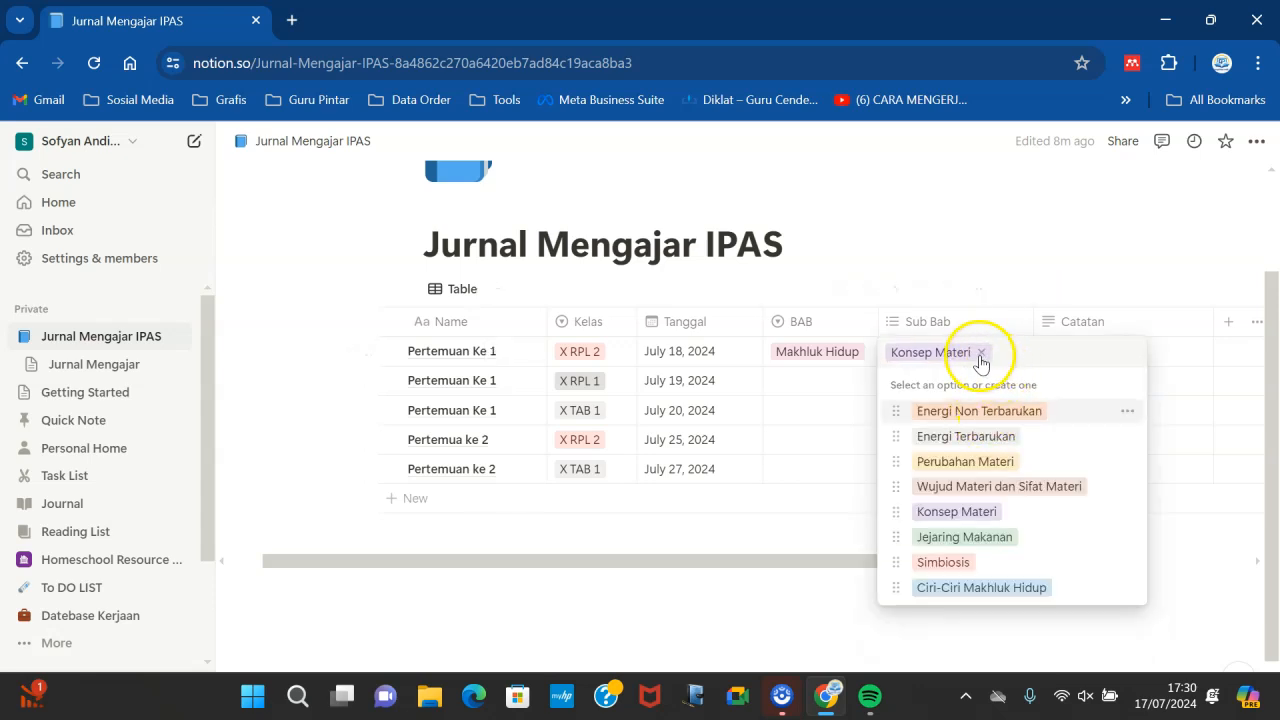
click(980, 356)
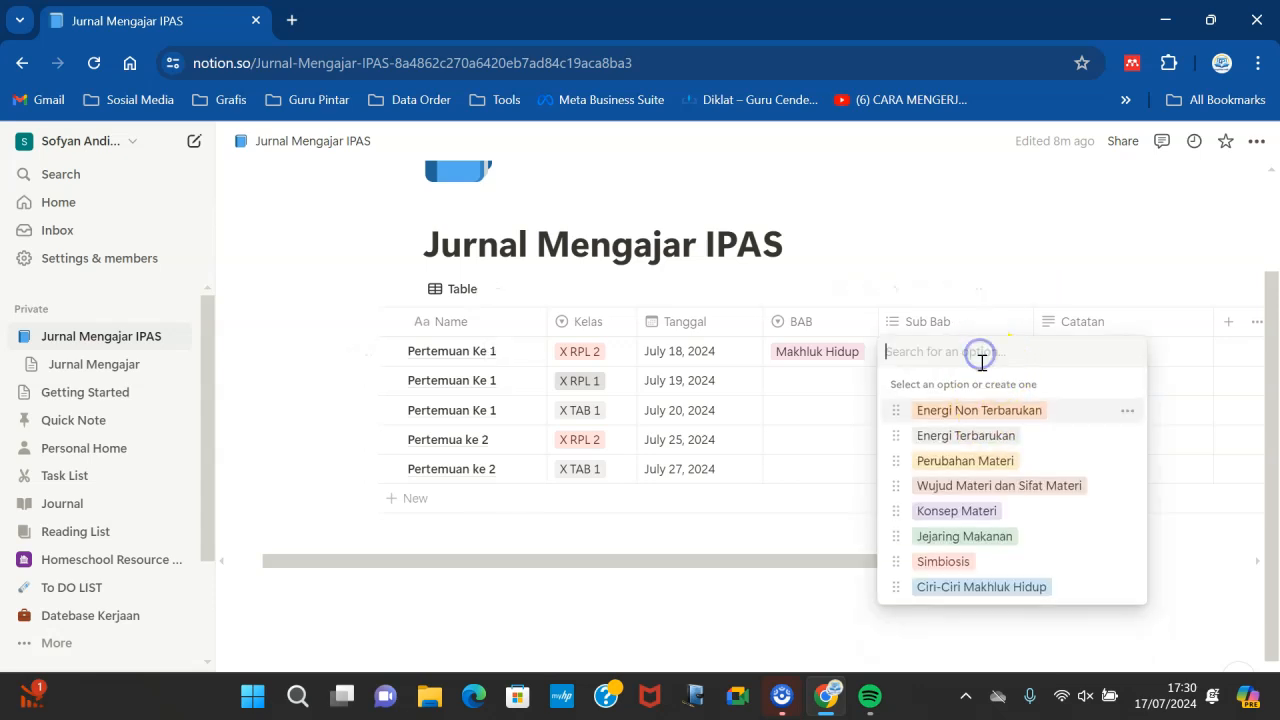
click(935, 588)
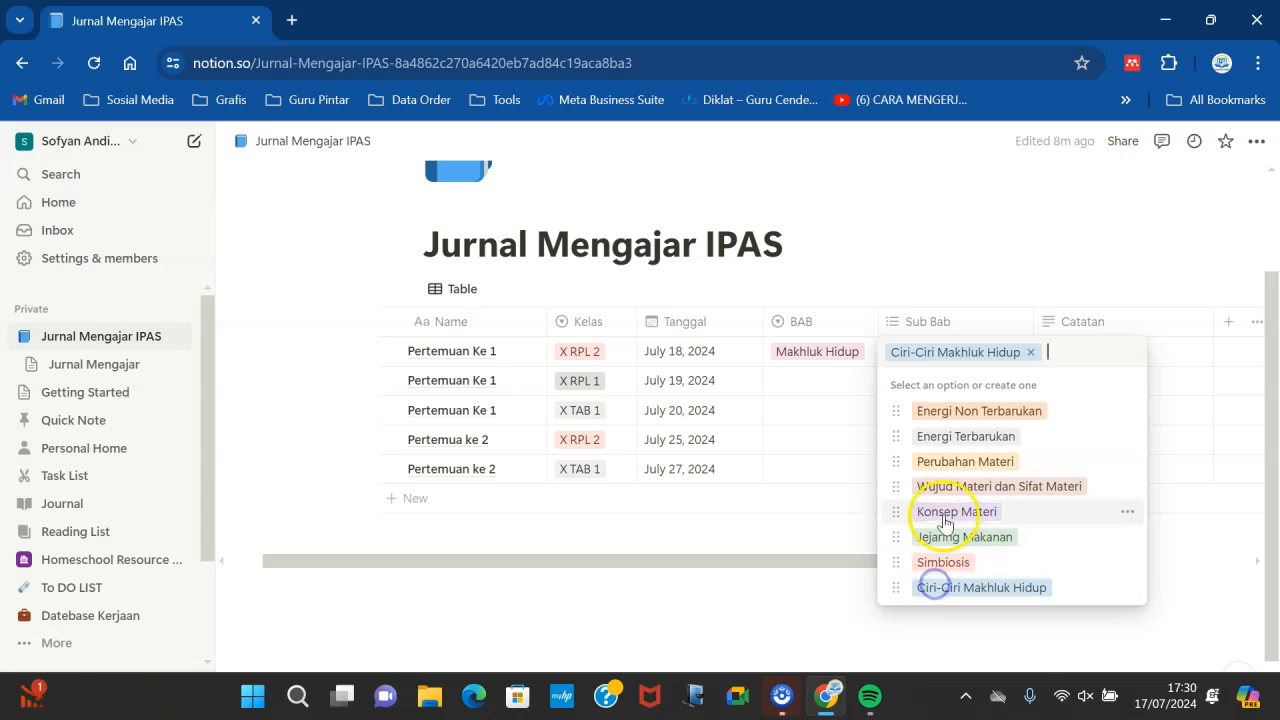
click(825, 420)
- Add Jejaring Makanan to the second row's Sub Bab and set its BAB to Makhluk Hidup
click(930, 381)
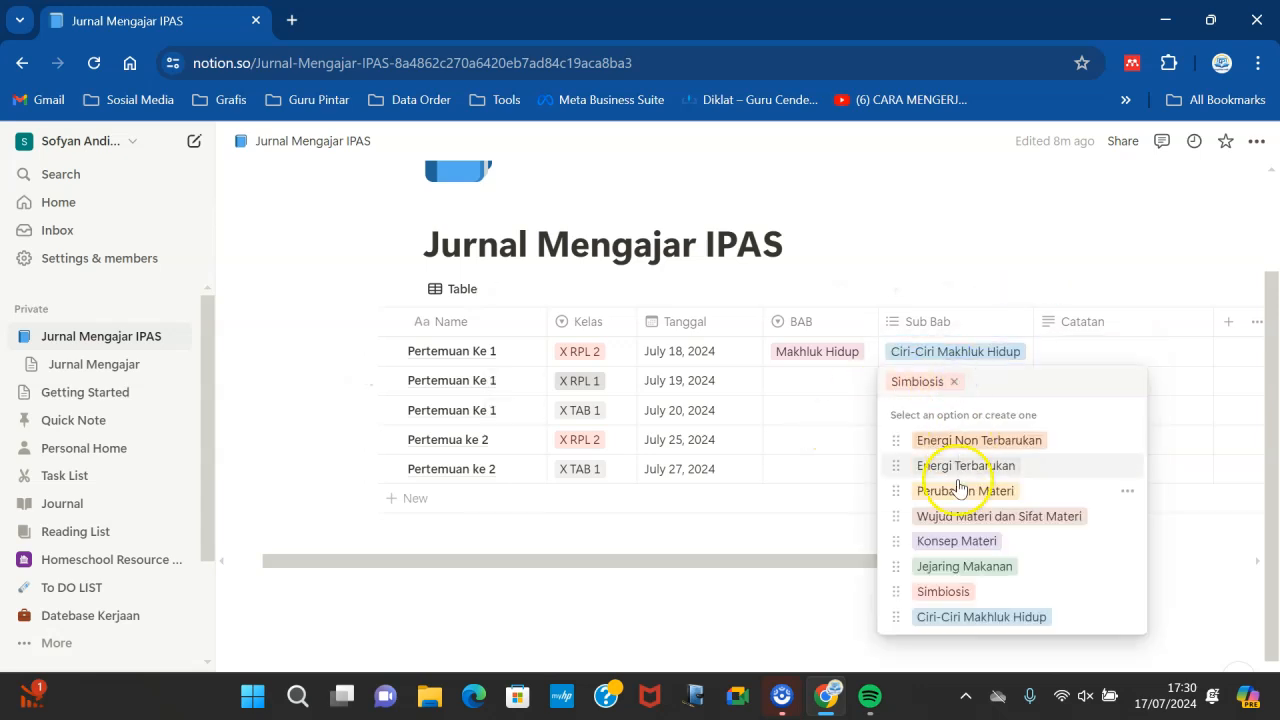
click(950, 568)
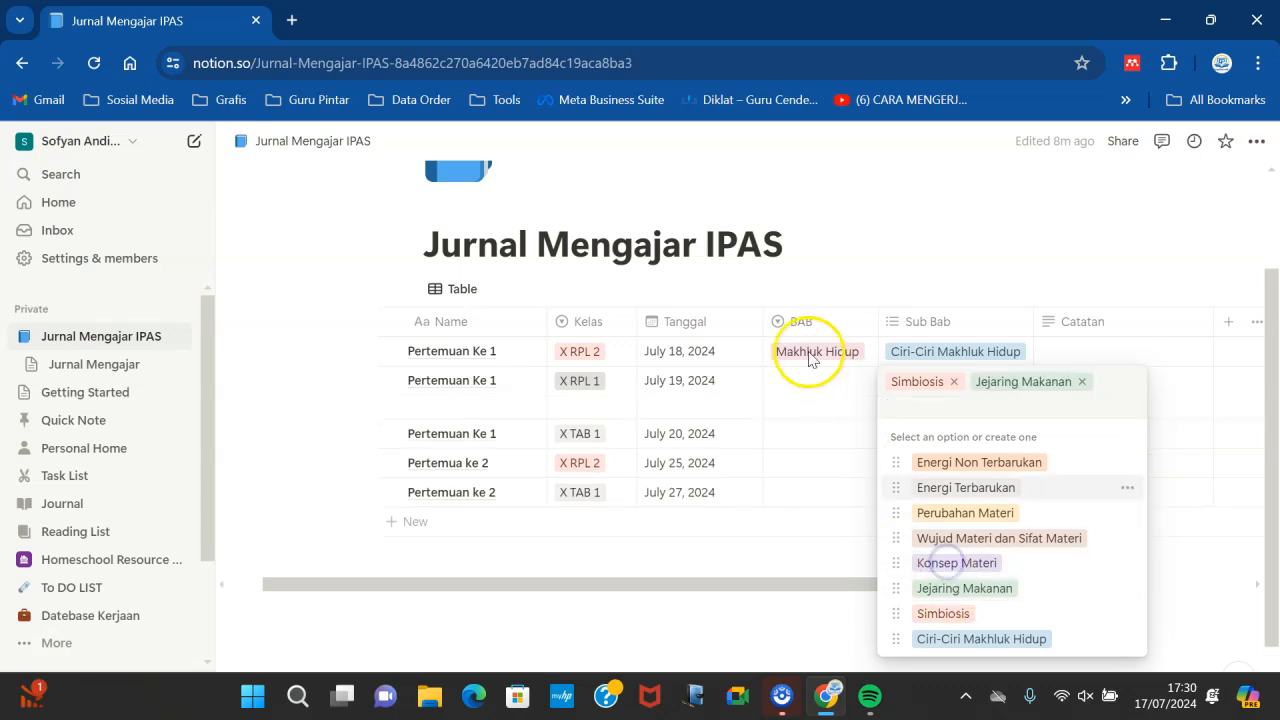
click(810, 395)
click(810, 392)
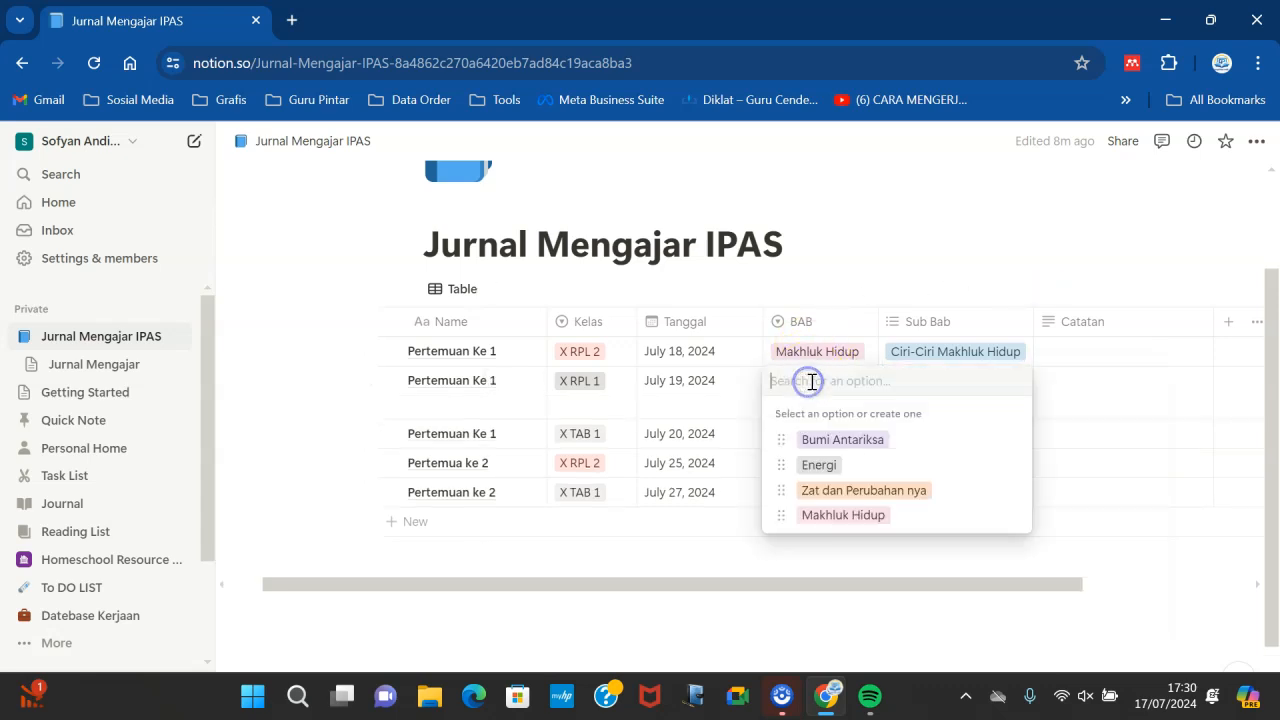
click(820, 513)
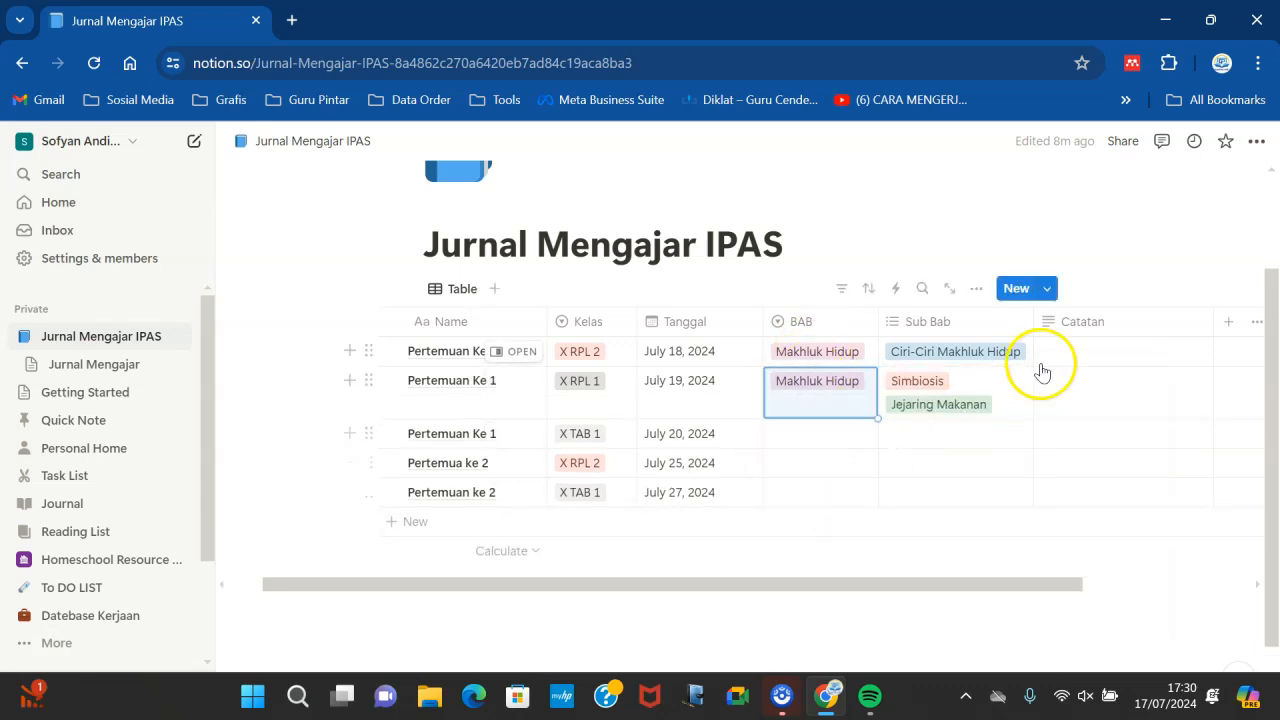
- Widen the Sub Bab column and set the second row's Sub Bab to Ciri-Ciri Makhluk Hidup only
drag(1046, 318, 1071, 320)
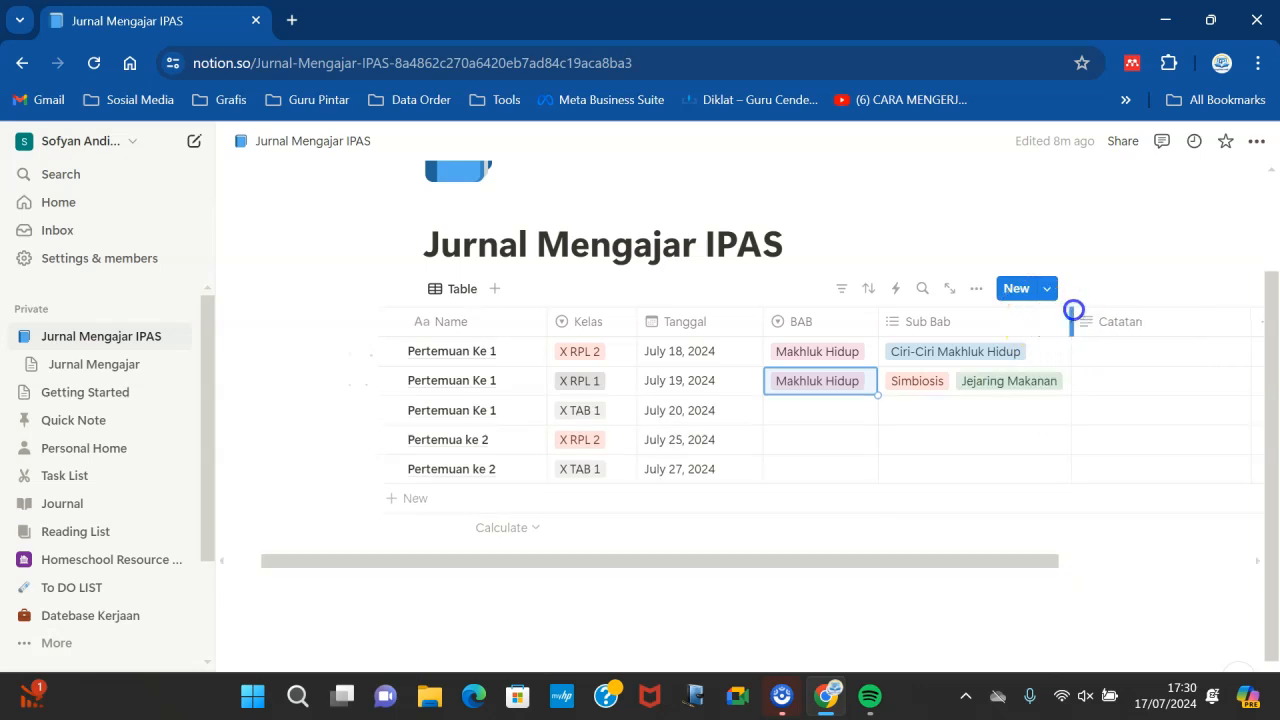
click(962, 422)
click(933, 373)
click(925, 381)
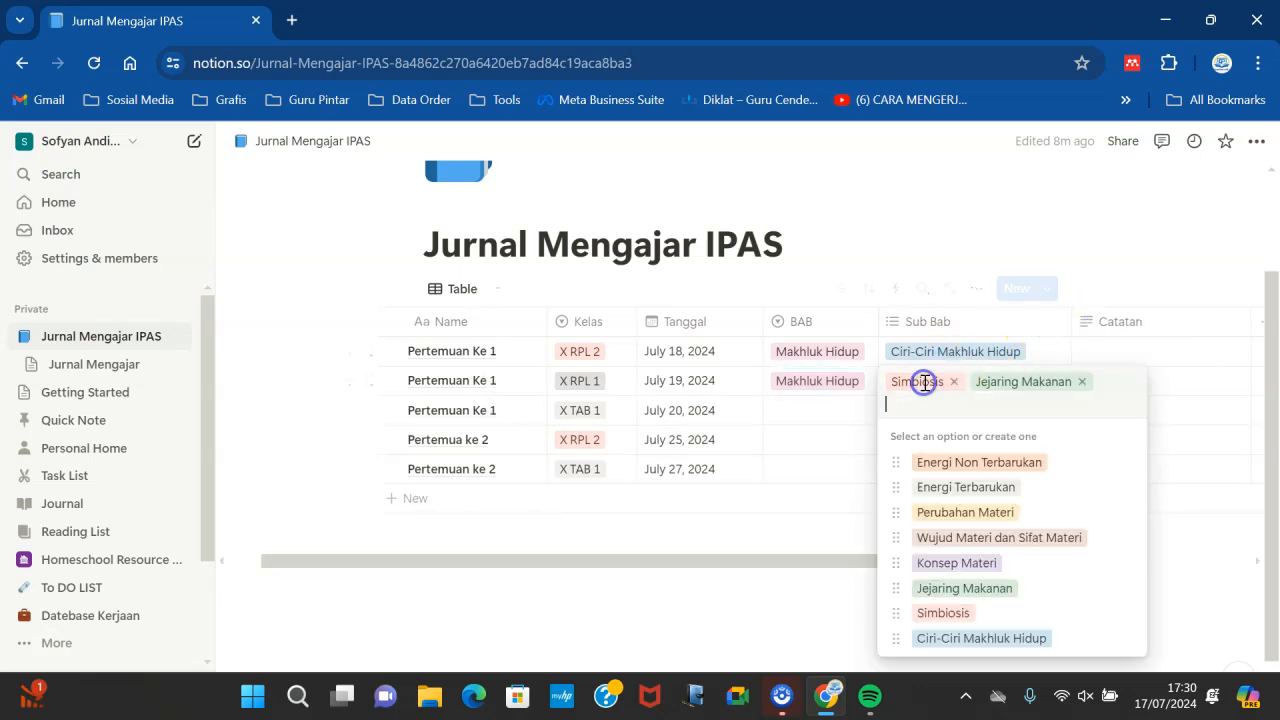
click(955, 382)
click(999, 382)
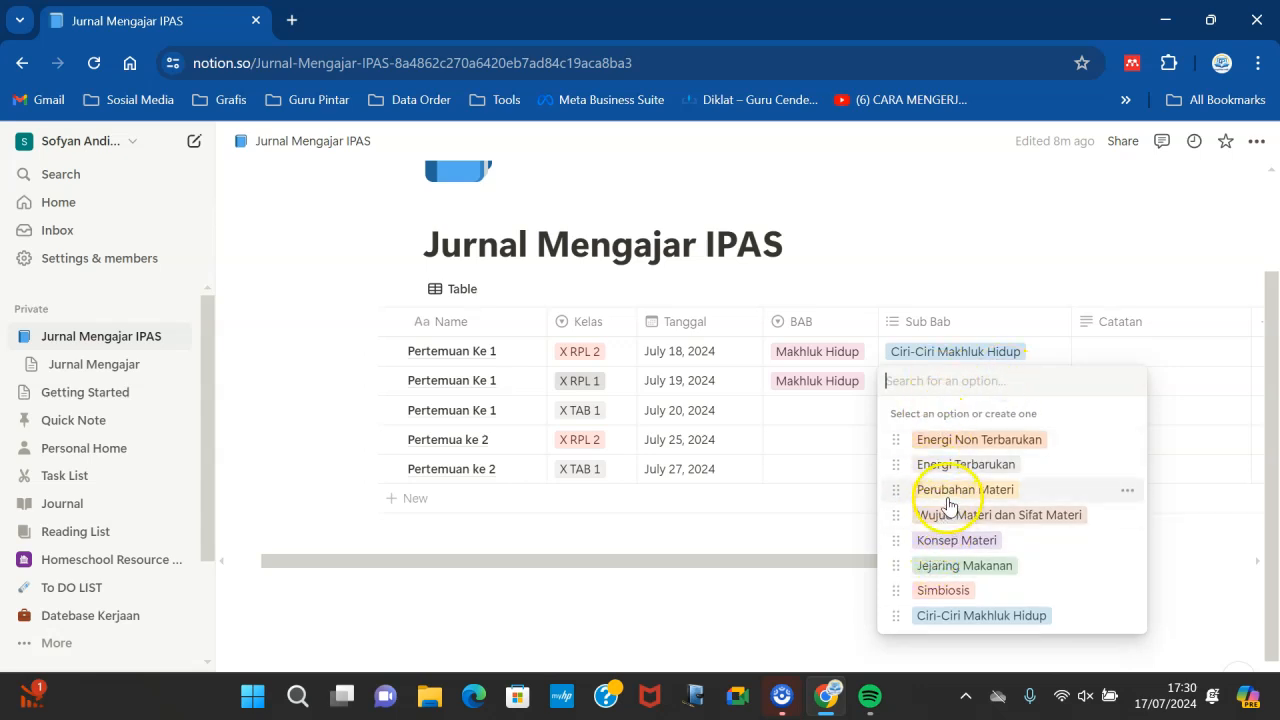
click(957, 614)
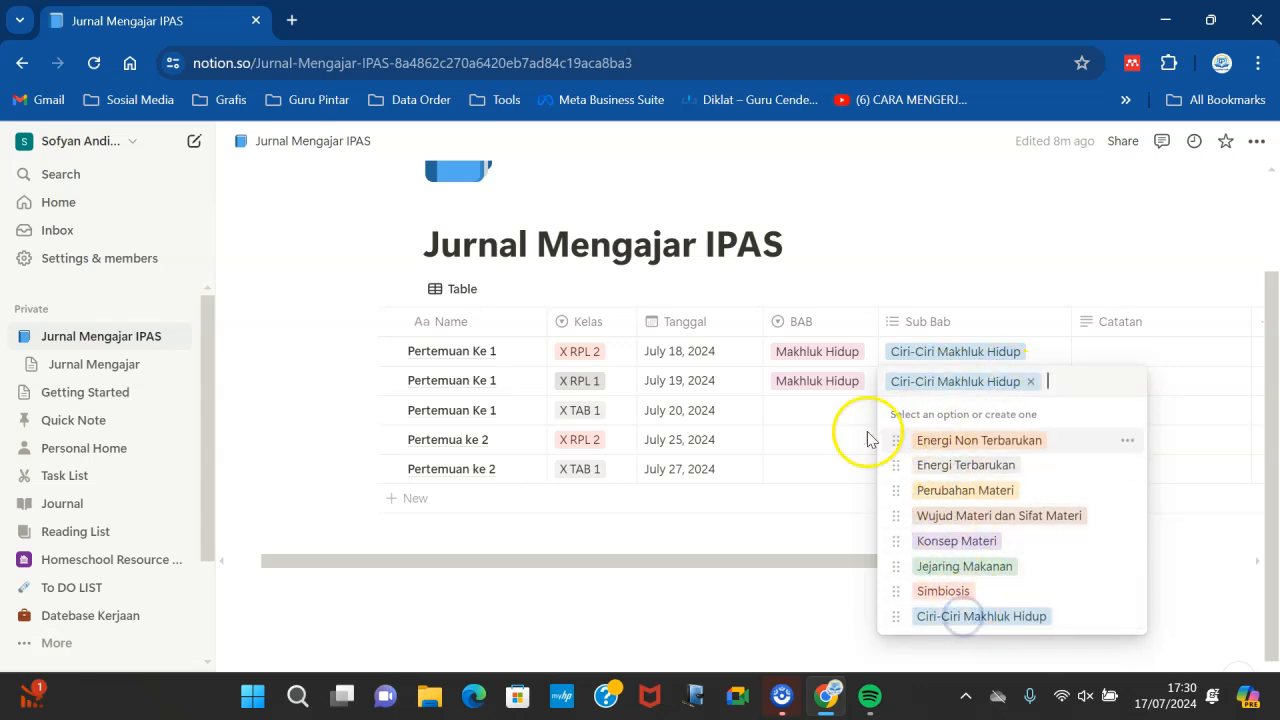
- Set the third row's BAB to Makhluk Hidup and its Sub Bab to Ciri-Ciri Makhluk Hidup
click(826, 420)
click(826, 540)
click(943, 408)
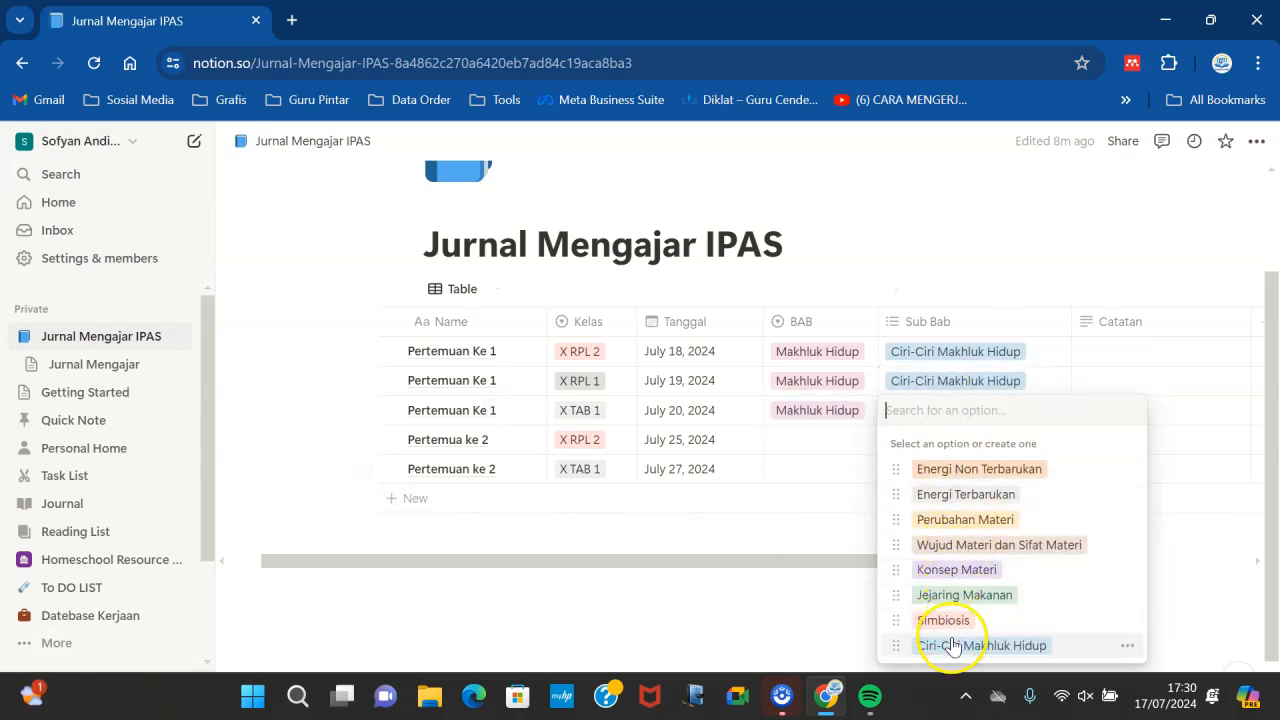
click(951, 637)
- Set the fourth row's BAB to Makhluk Hidup and its Sub Bab to Simbiosis and Jejaring Makanan
click(829, 439)
click(829, 439)
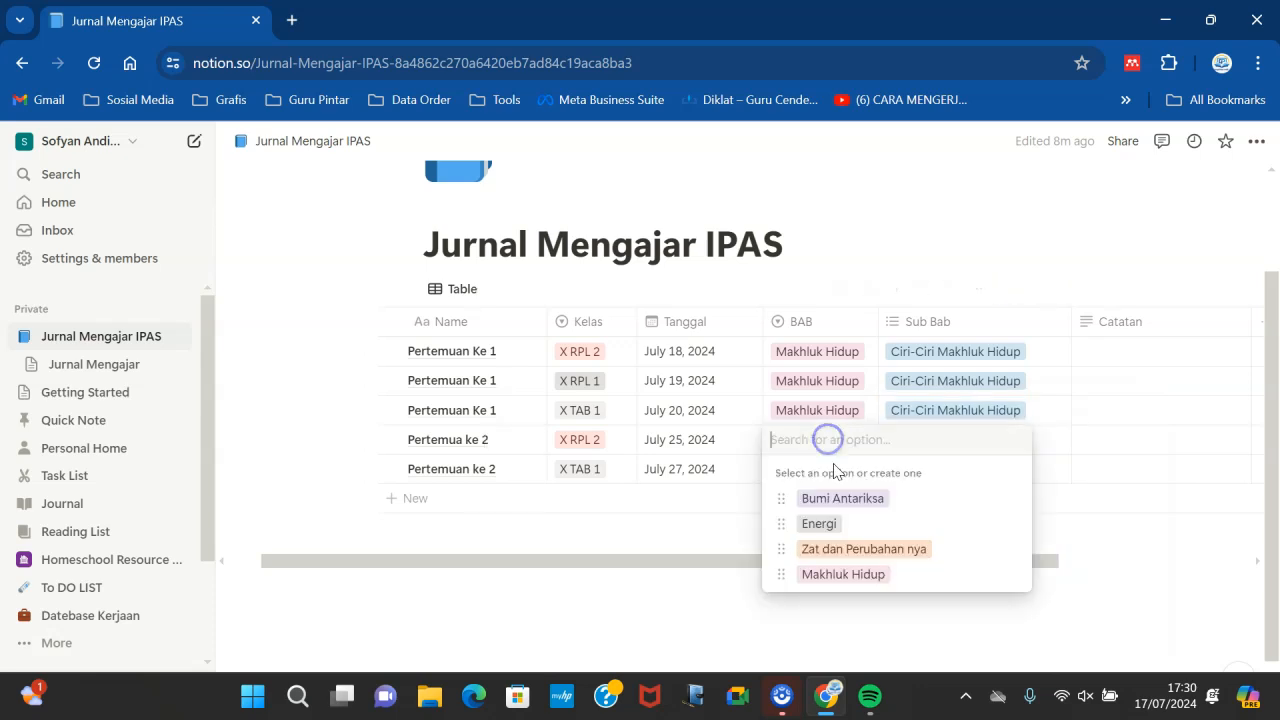
click(830, 575)
click(943, 441)
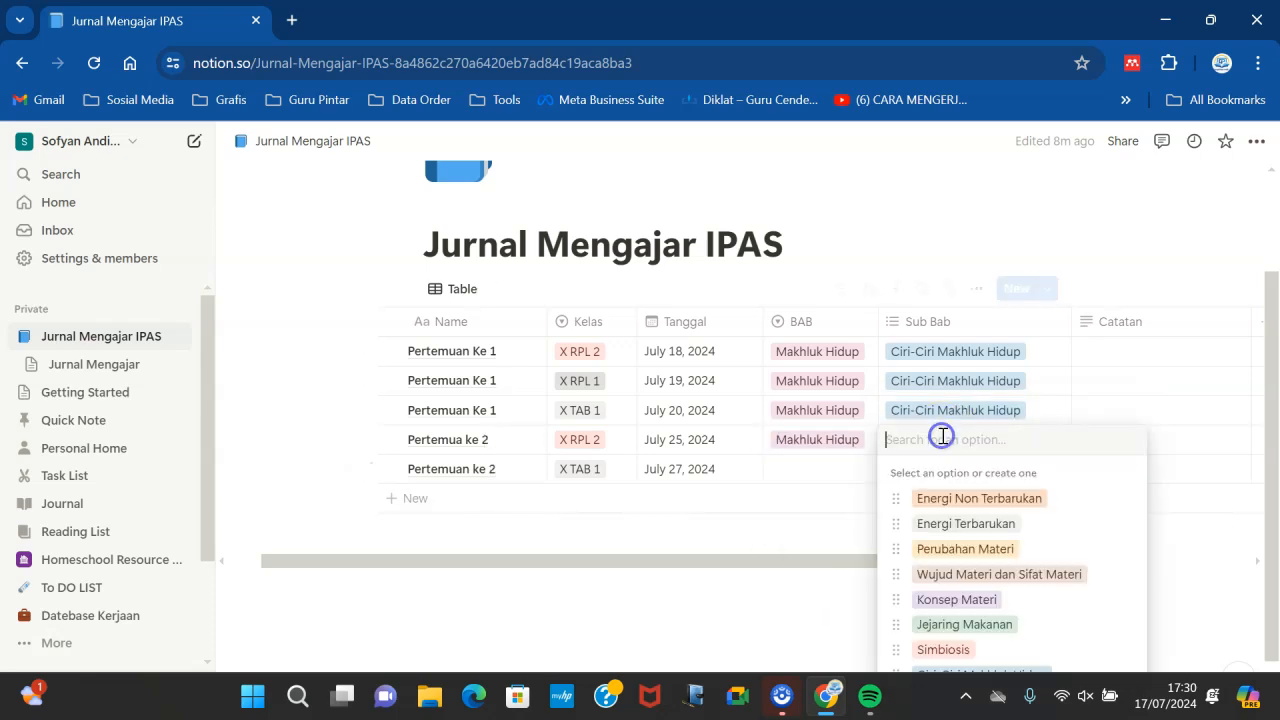
click(950, 650)
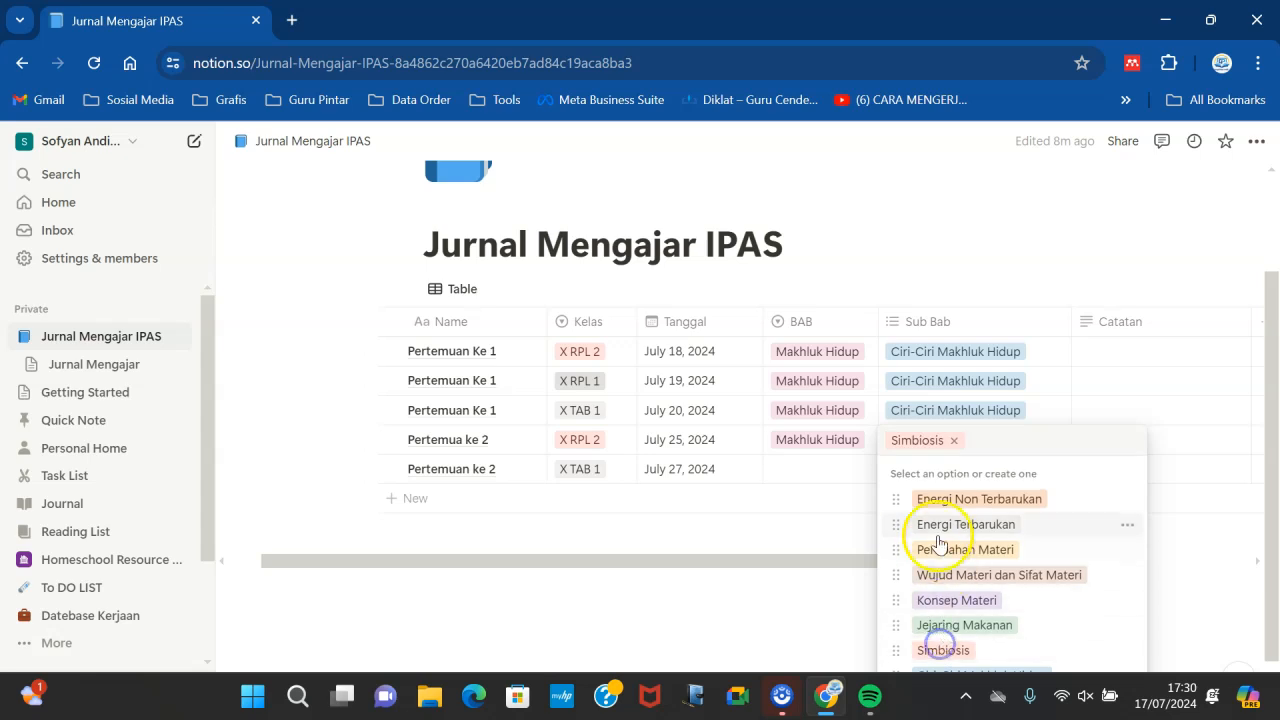
click(963, 624)
- Set the fifth row's BAB to Makhluk Hidup and its Sub Bab to Simbiosis and Ciri-Ciri Makhluk Hidup
click(807, 473)
click(805, 471)
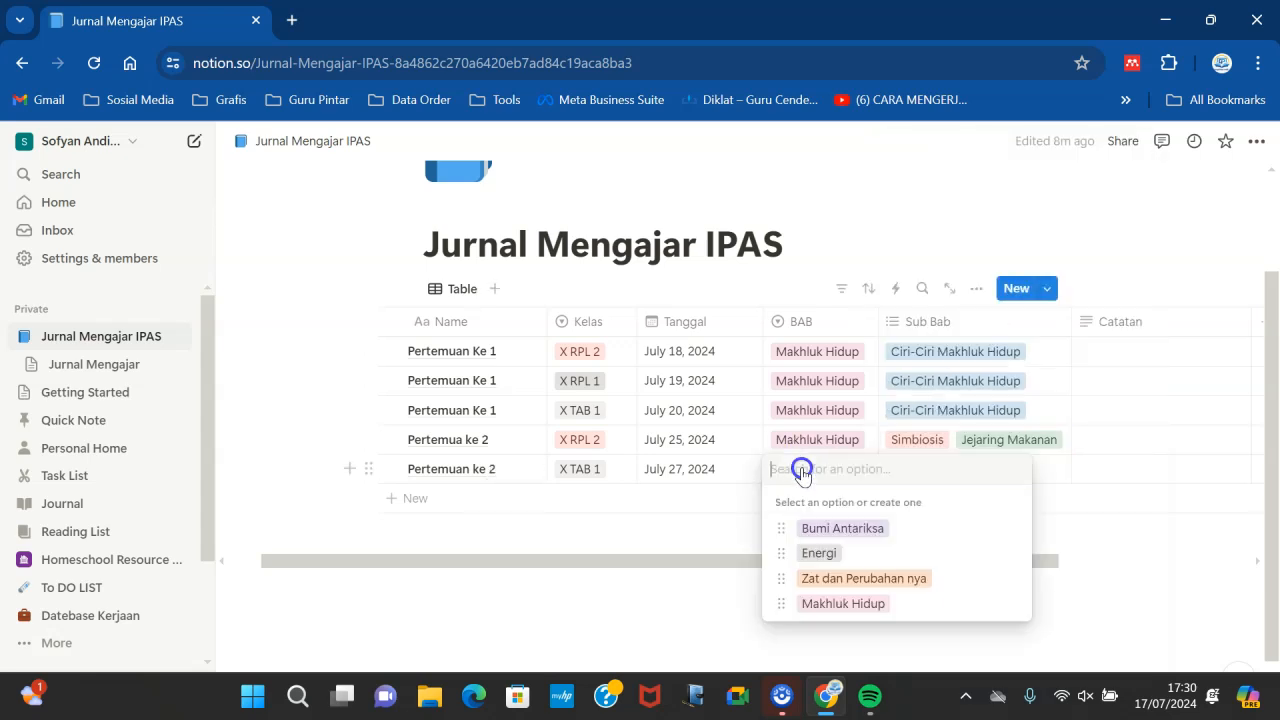
click(837, 600)
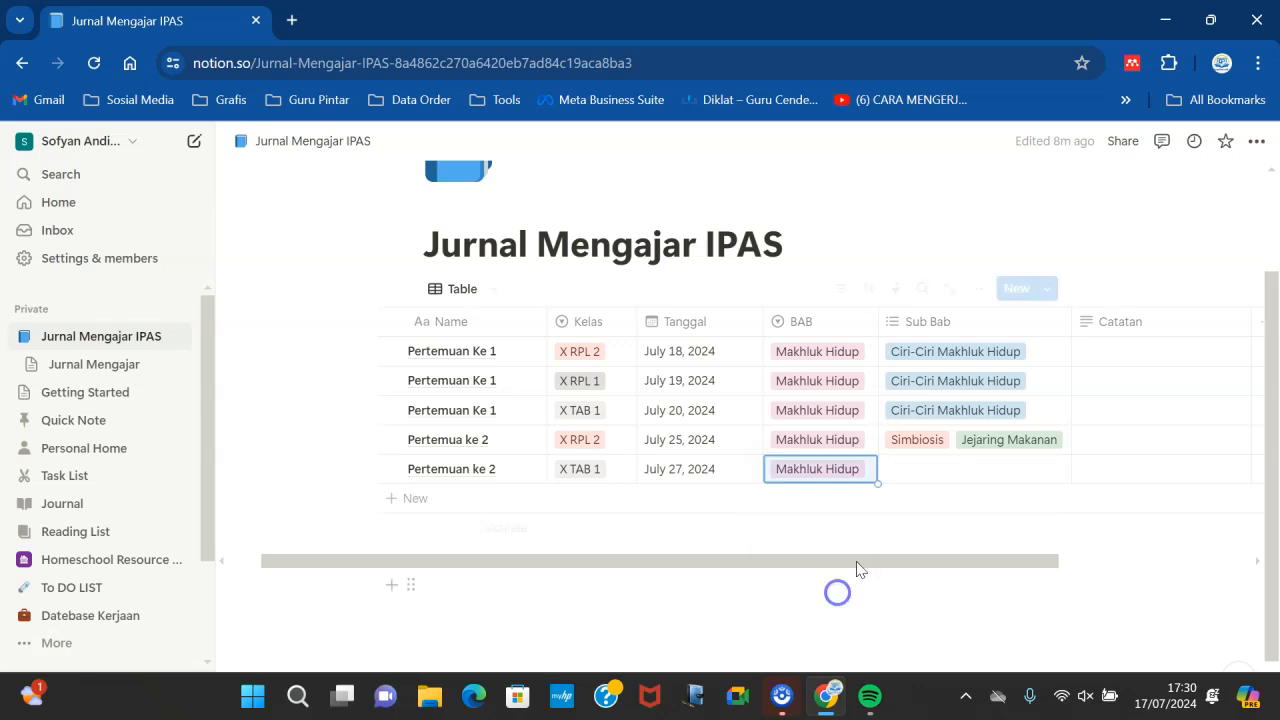
click(928, 470)
click(936, 415)
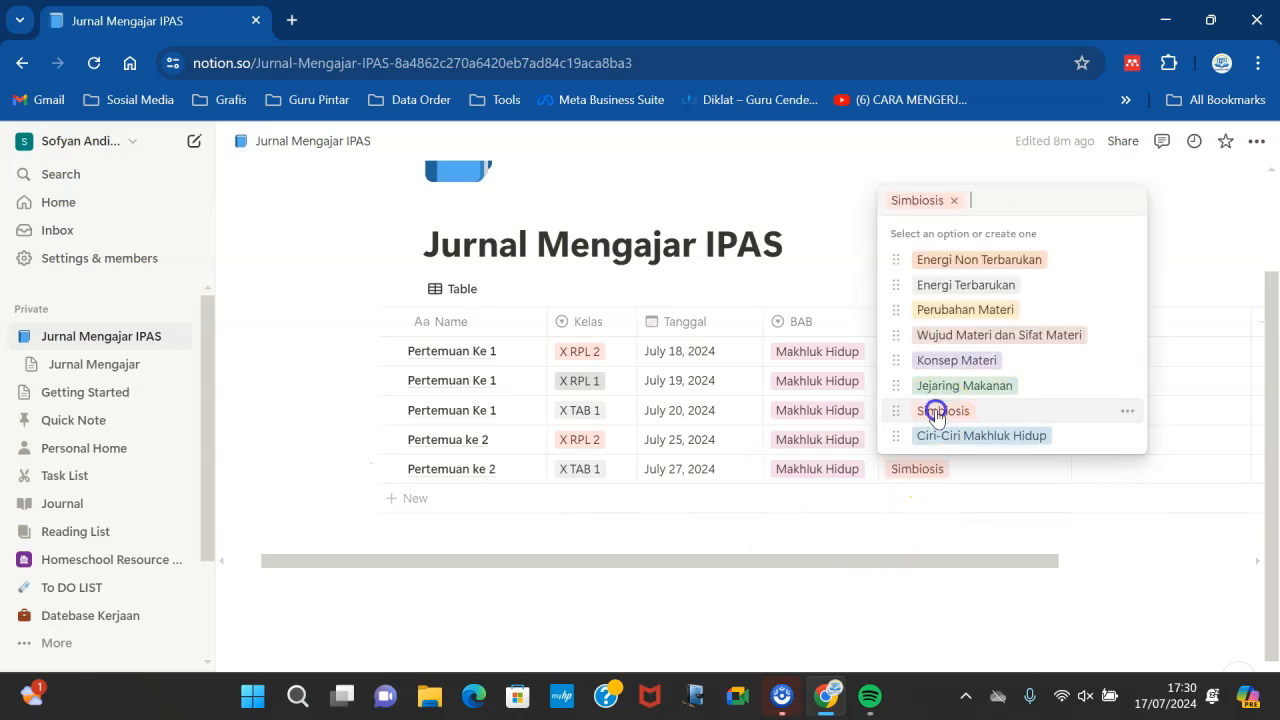
click(985, 437)
click(806, 543)
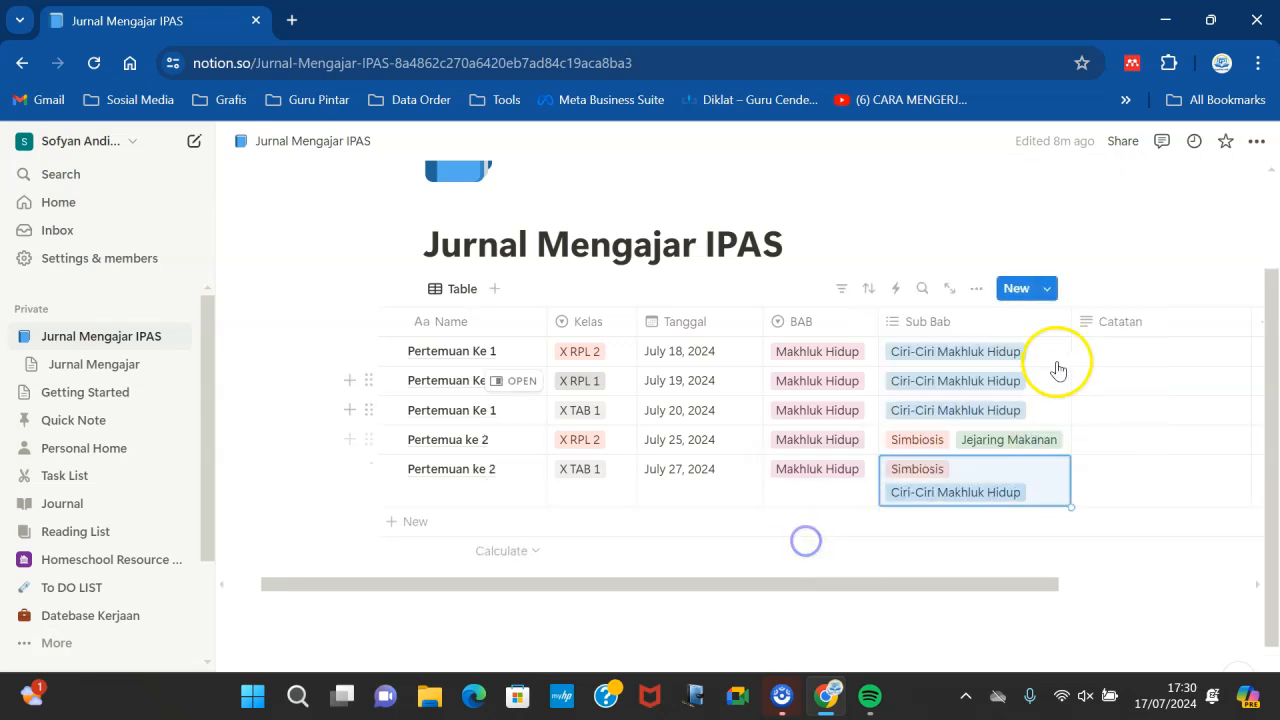
- Widen the Sub Bab column so each row's tags fit on one line
drag(1072, 321, 1105, 321)
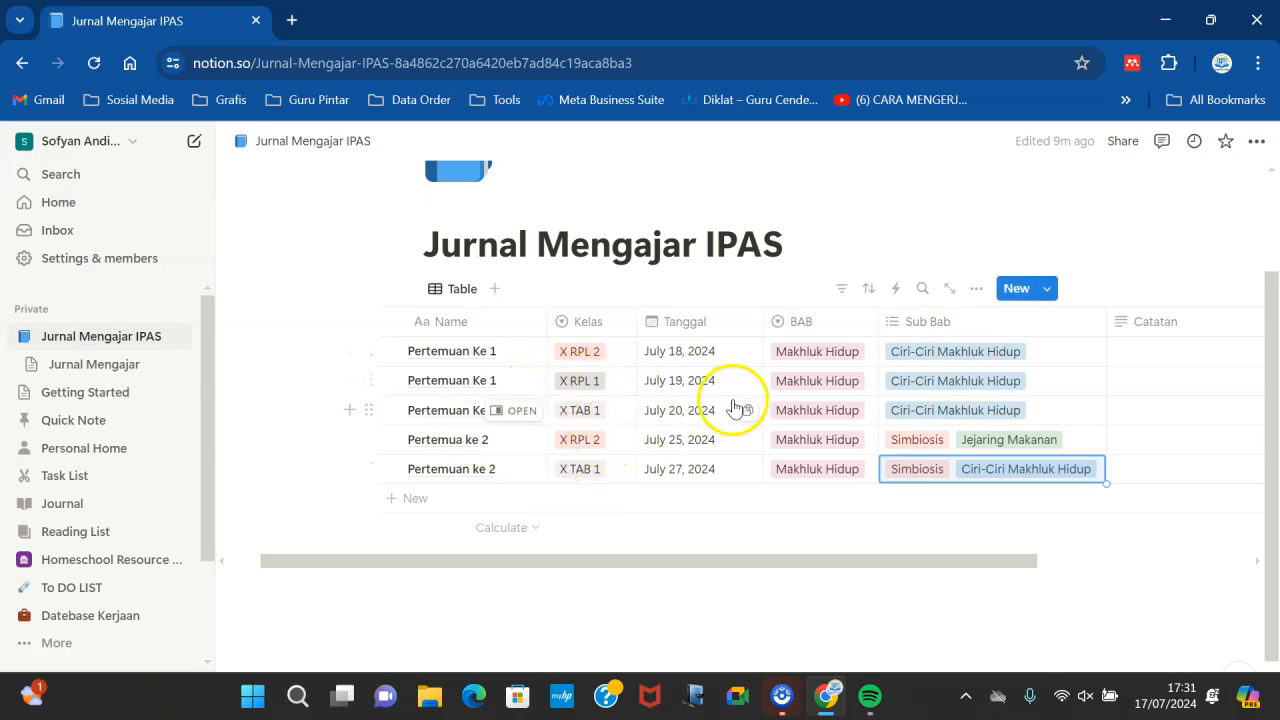
click(1112, 352)
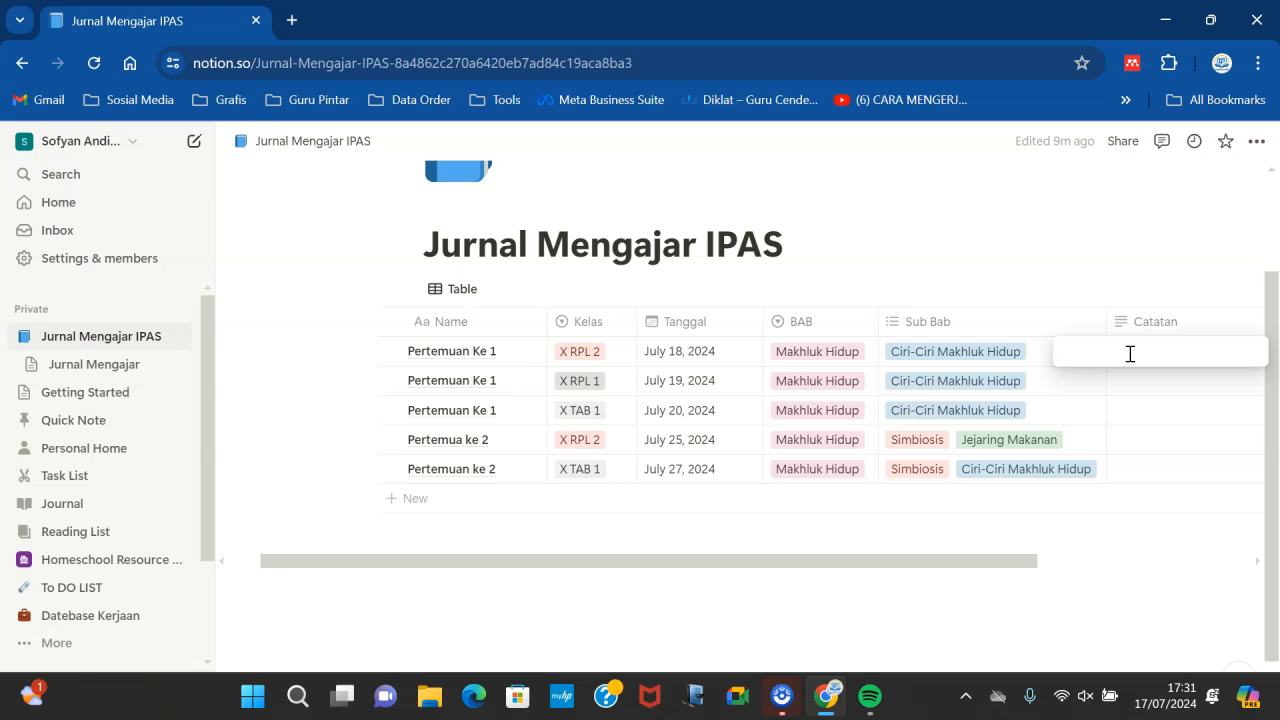
click(922, 212)
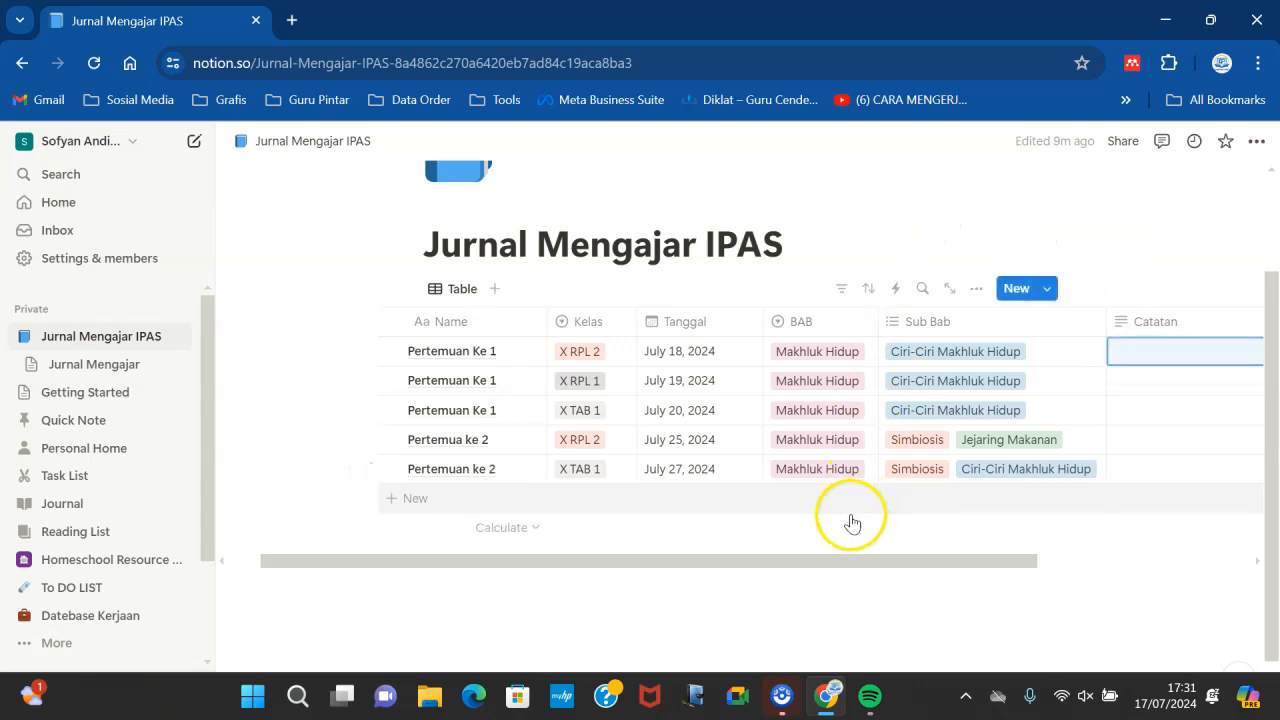
drag(842, 567, 920, 597)
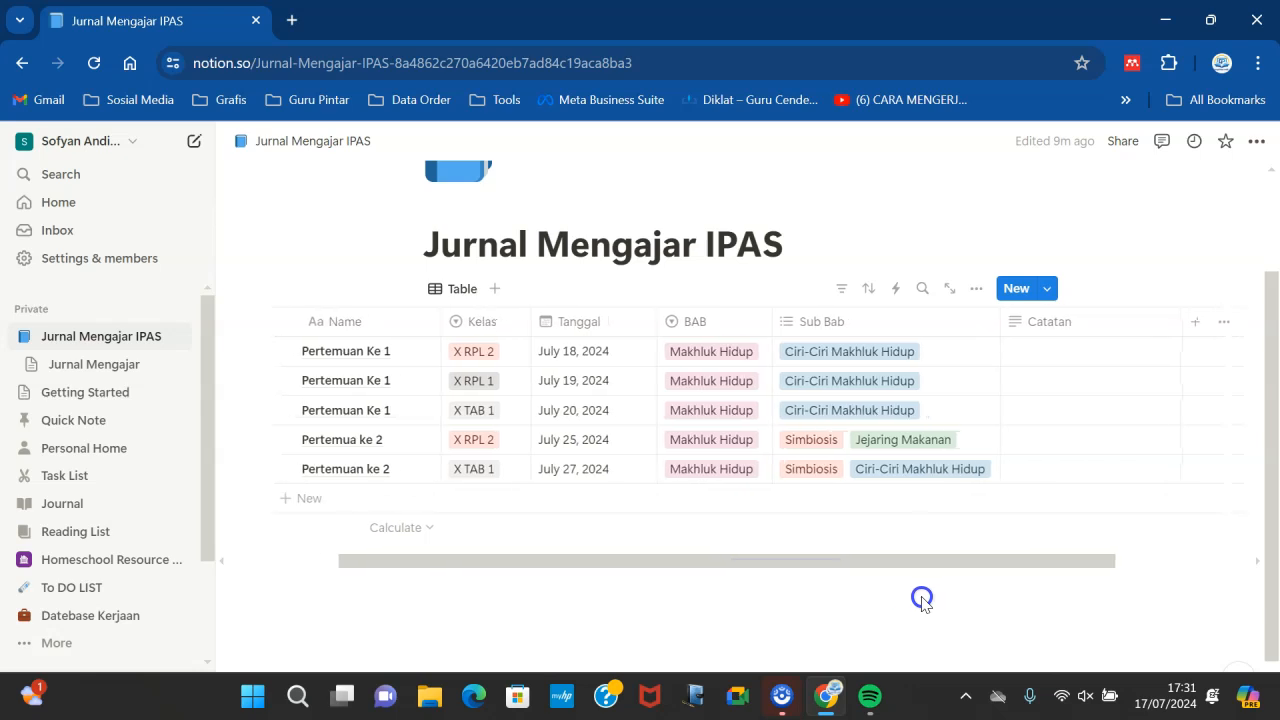
- Add a new Status property to the table
click(1191, 322)
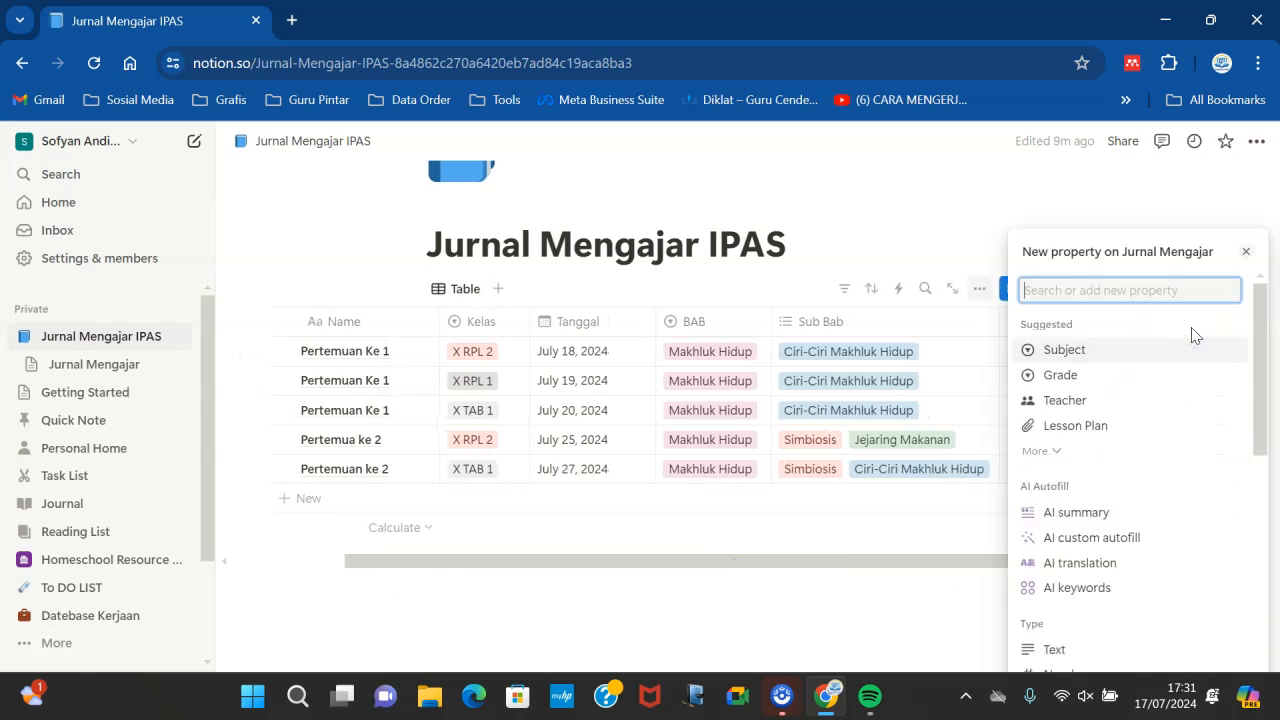
text(st)
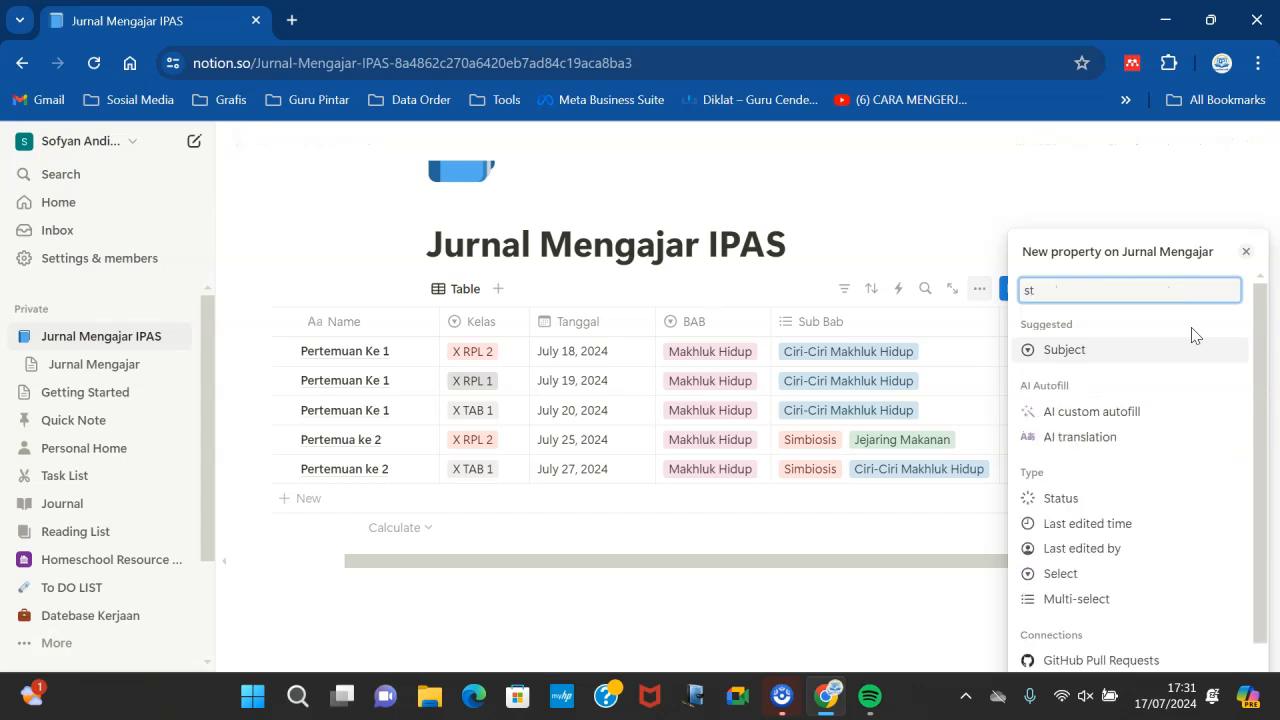
text(a)
click(1061, 486)
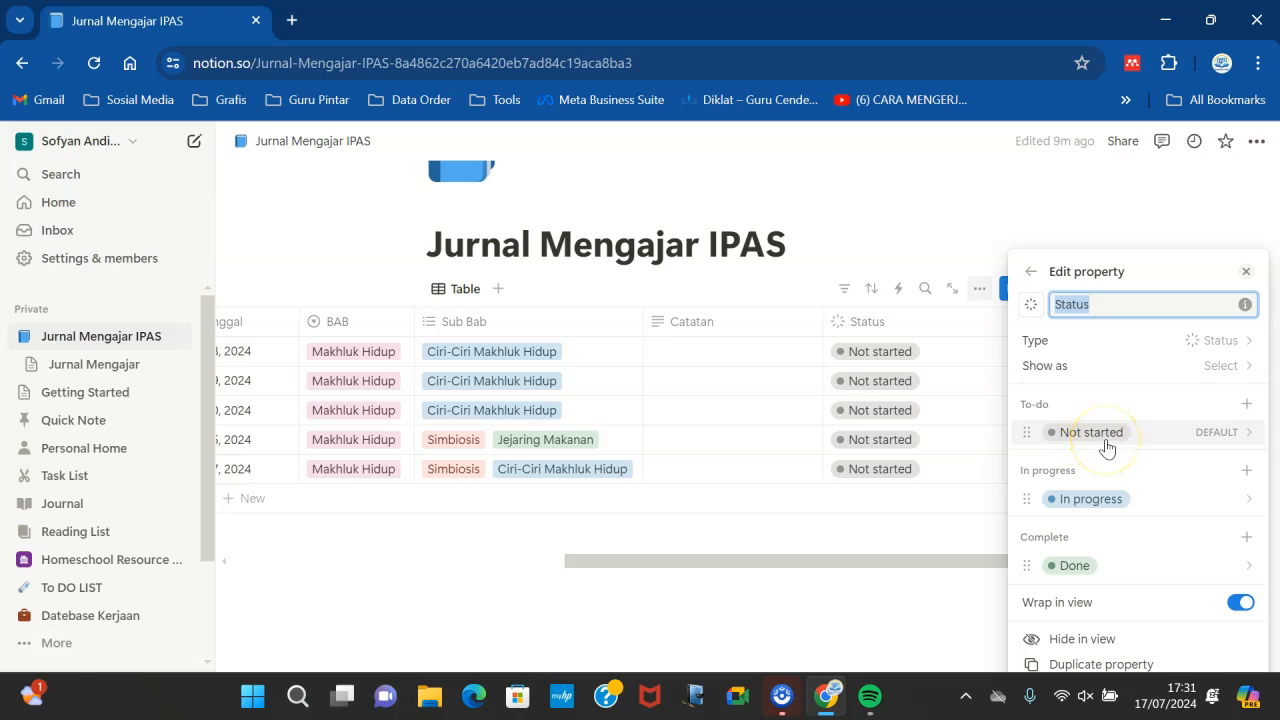
- Rename the Status option Not started to Belum diajarkan
click(1208, 442)
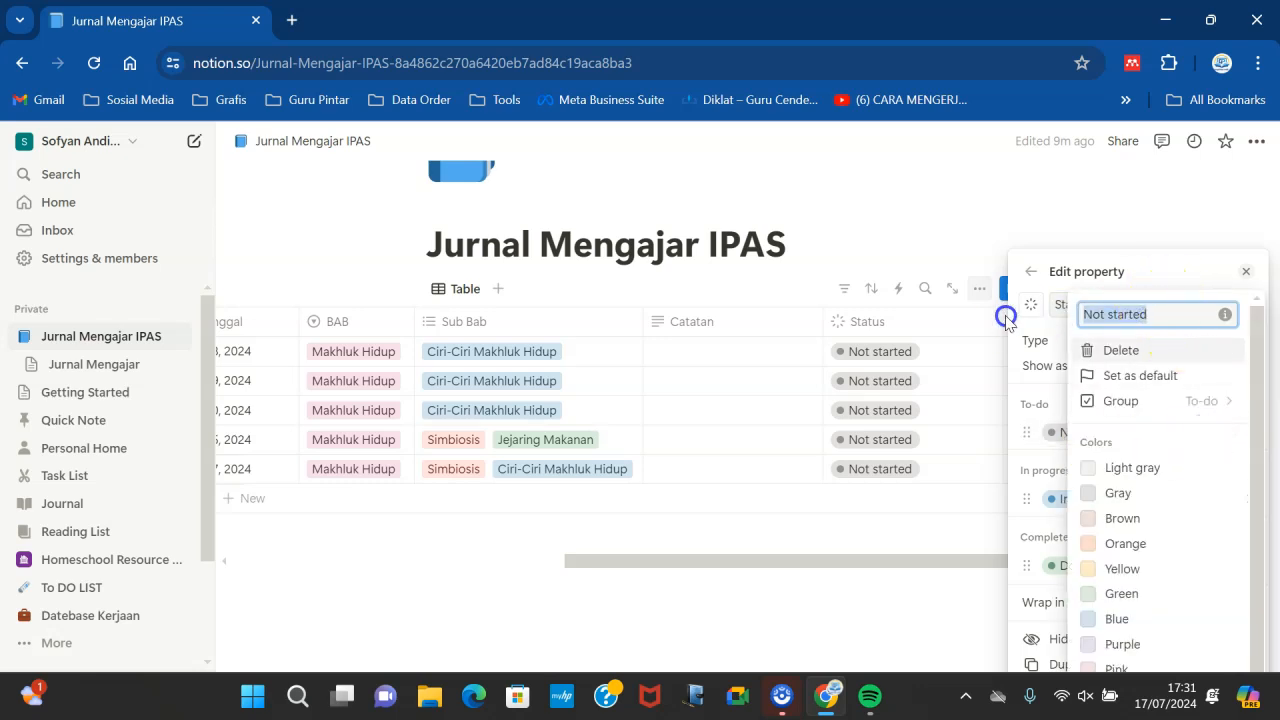
text(Belum diajarkan)
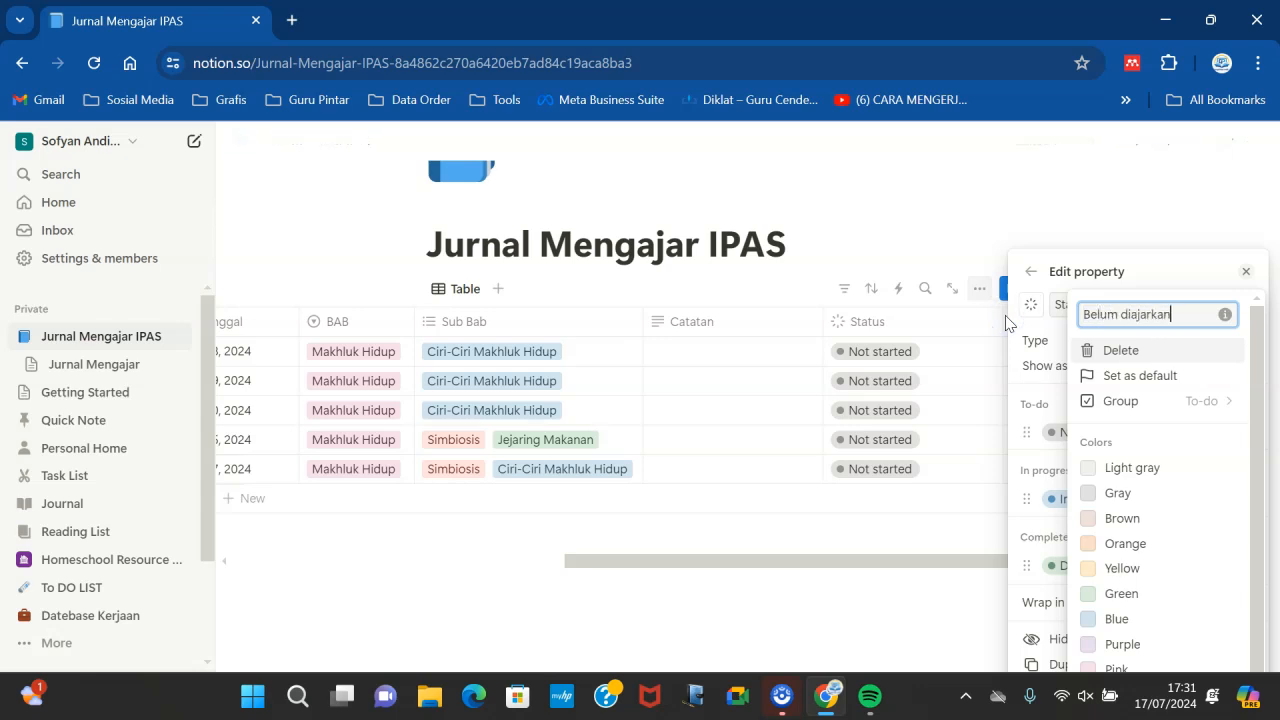
click(1103, 220)
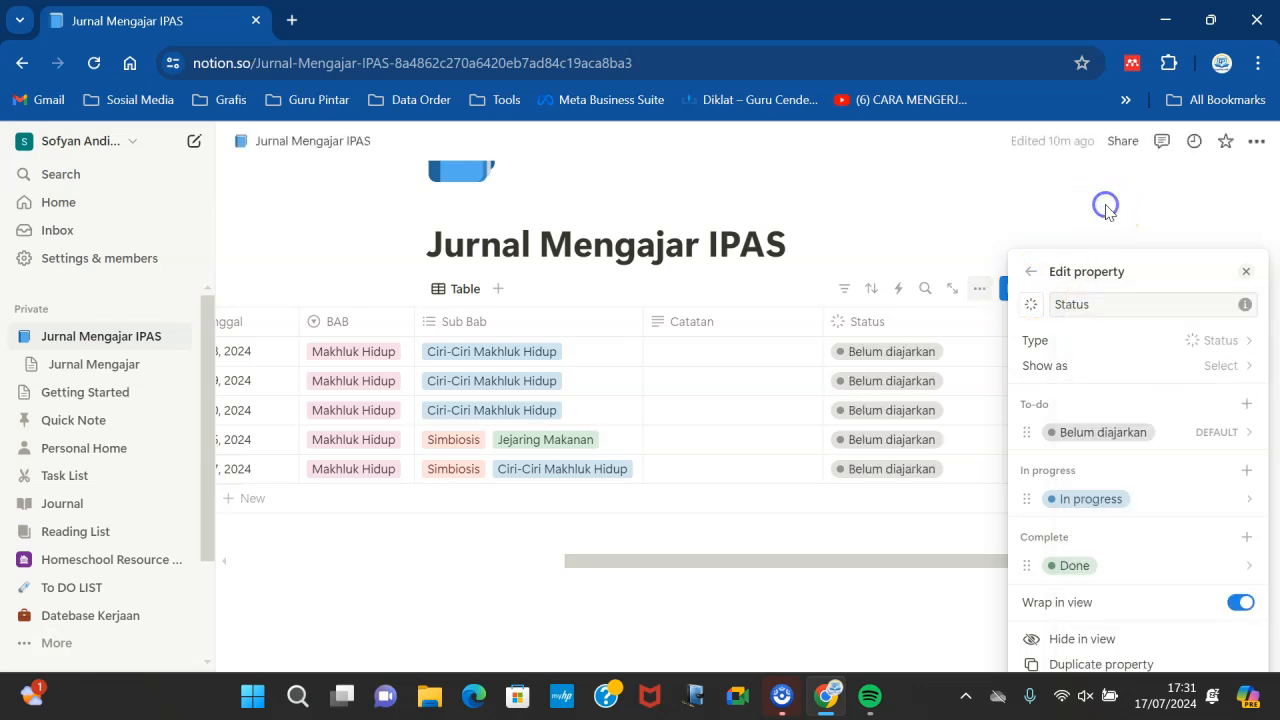
- Rename the Status option In progress to Sedang diajarkan
click(1105, 503)
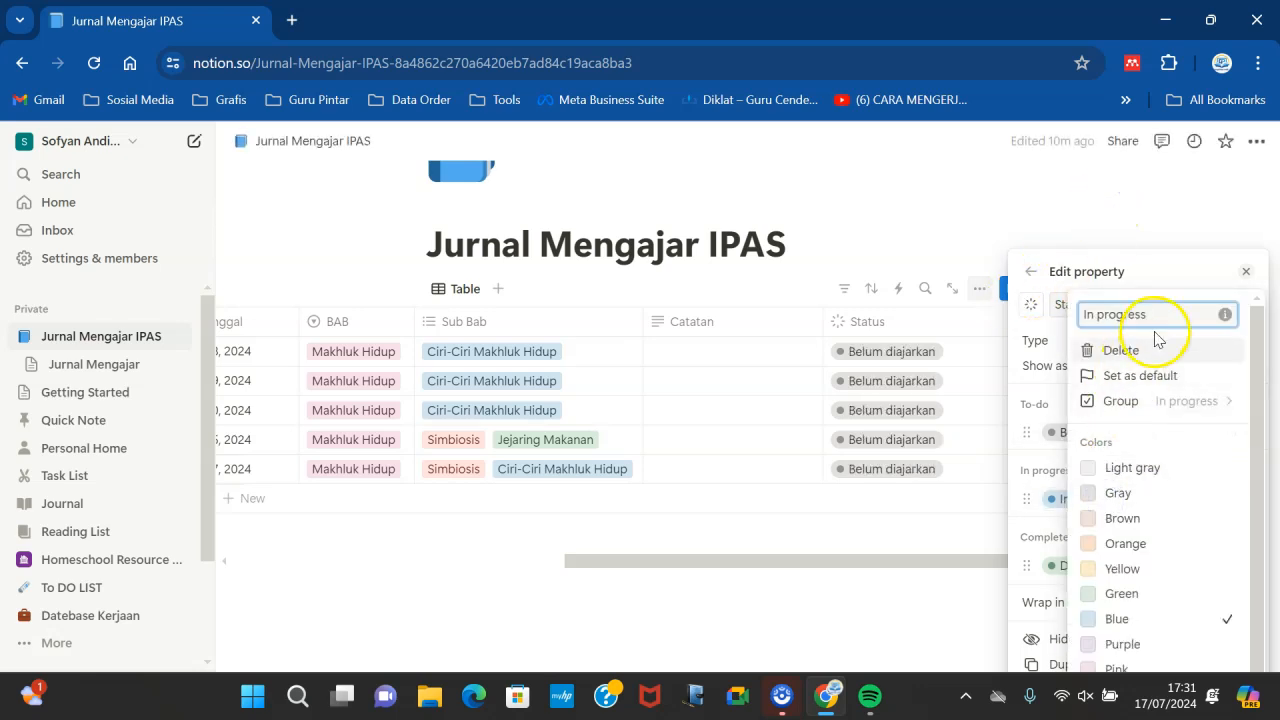
text(Sedang diajarkan)
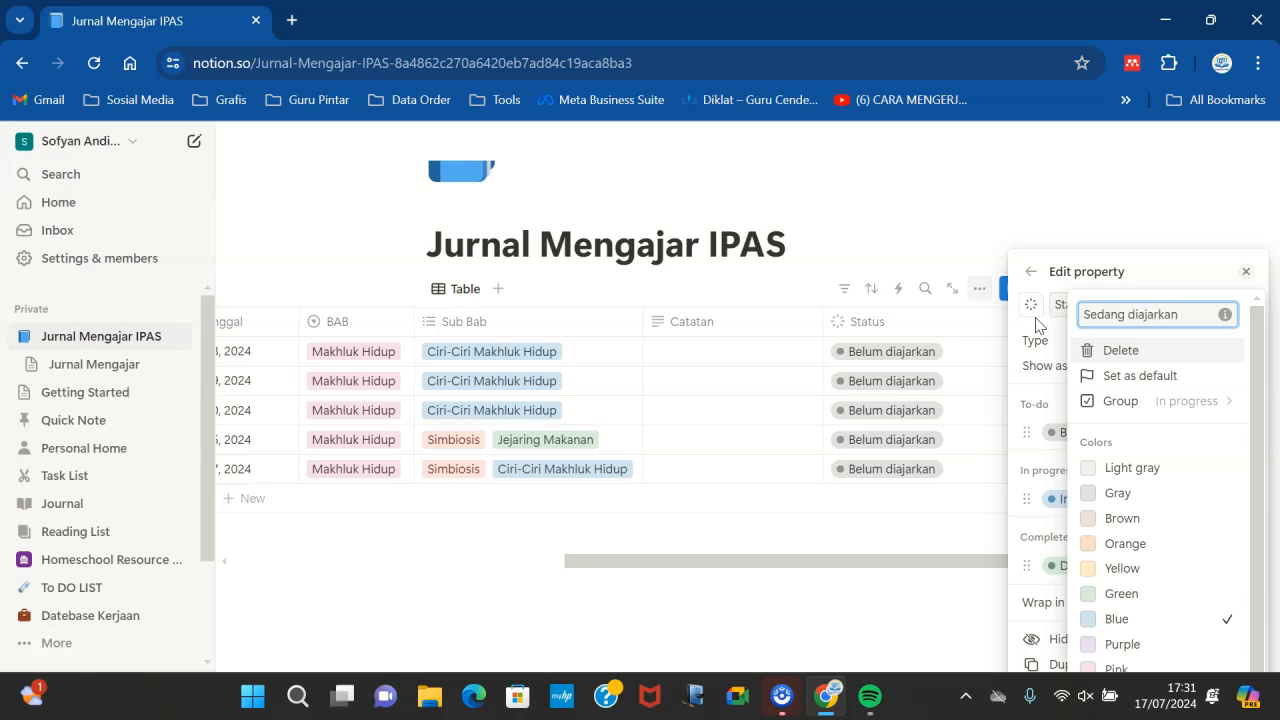
click(954, 569)
- Rename the Status option Done to Selesai and close the property editor
click(1076, 566)
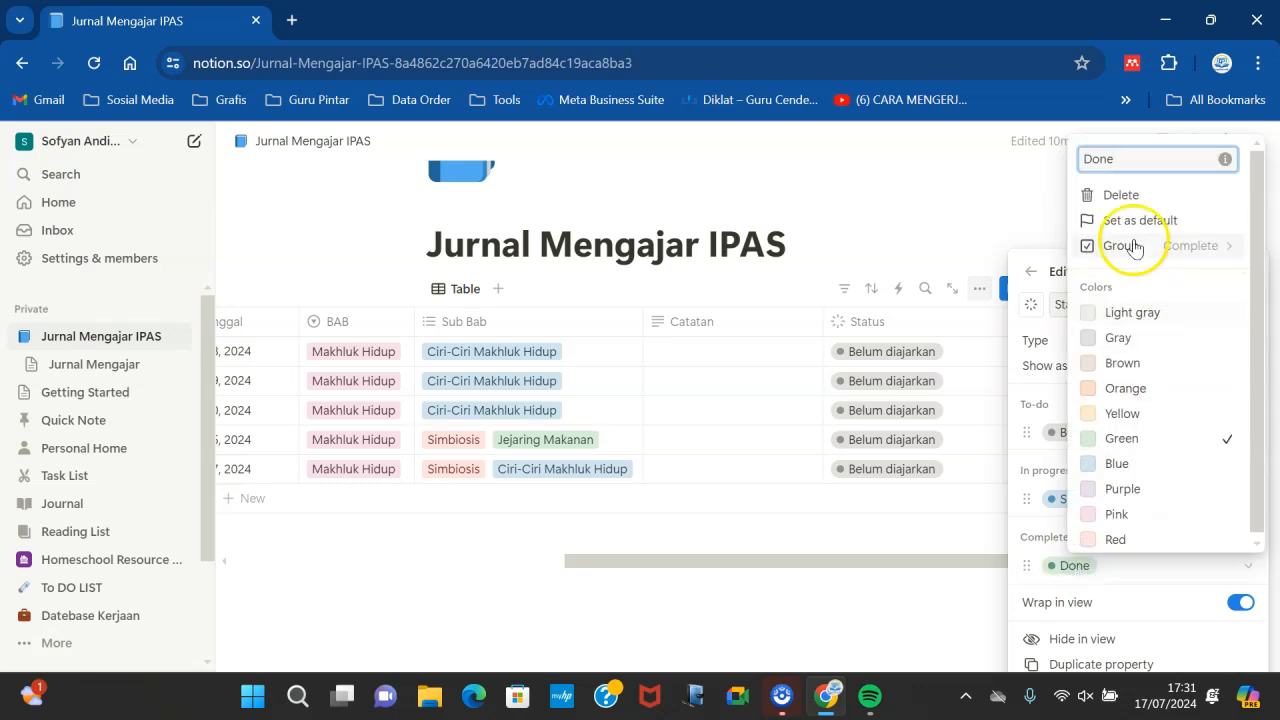
text(Selesai)
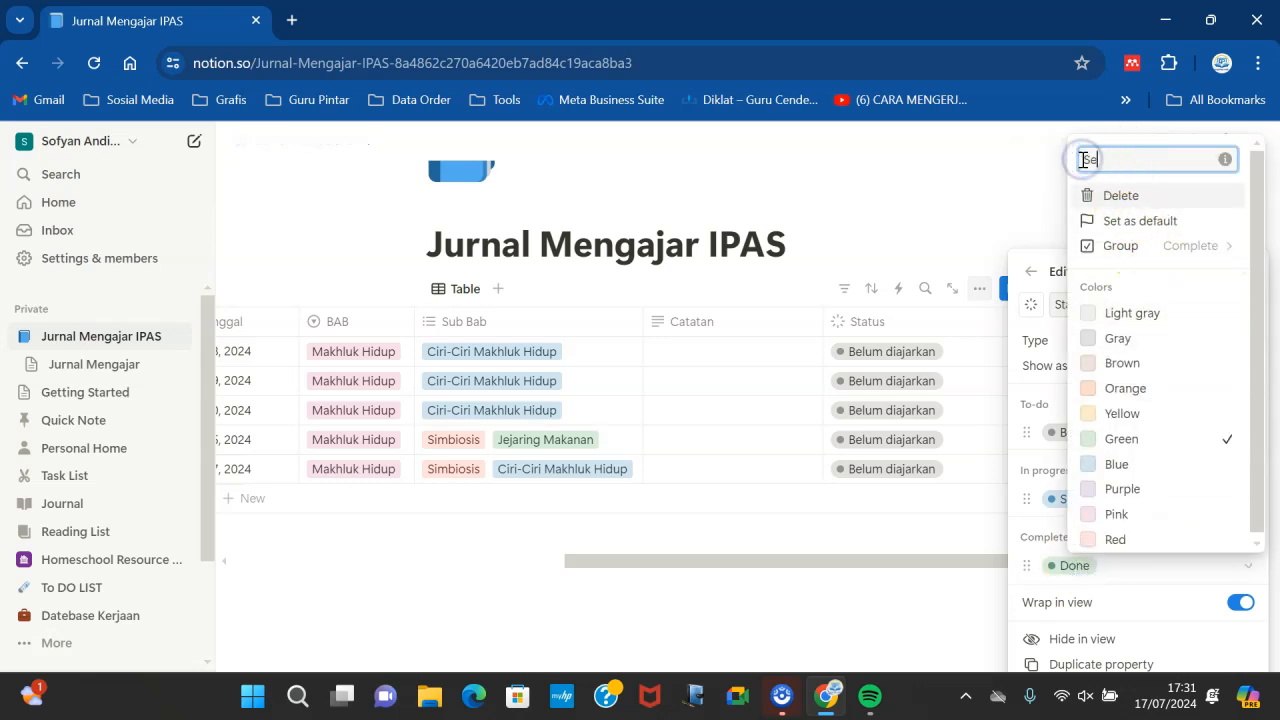
click(977, 191)
click(971, 191)
click(1015, 322)
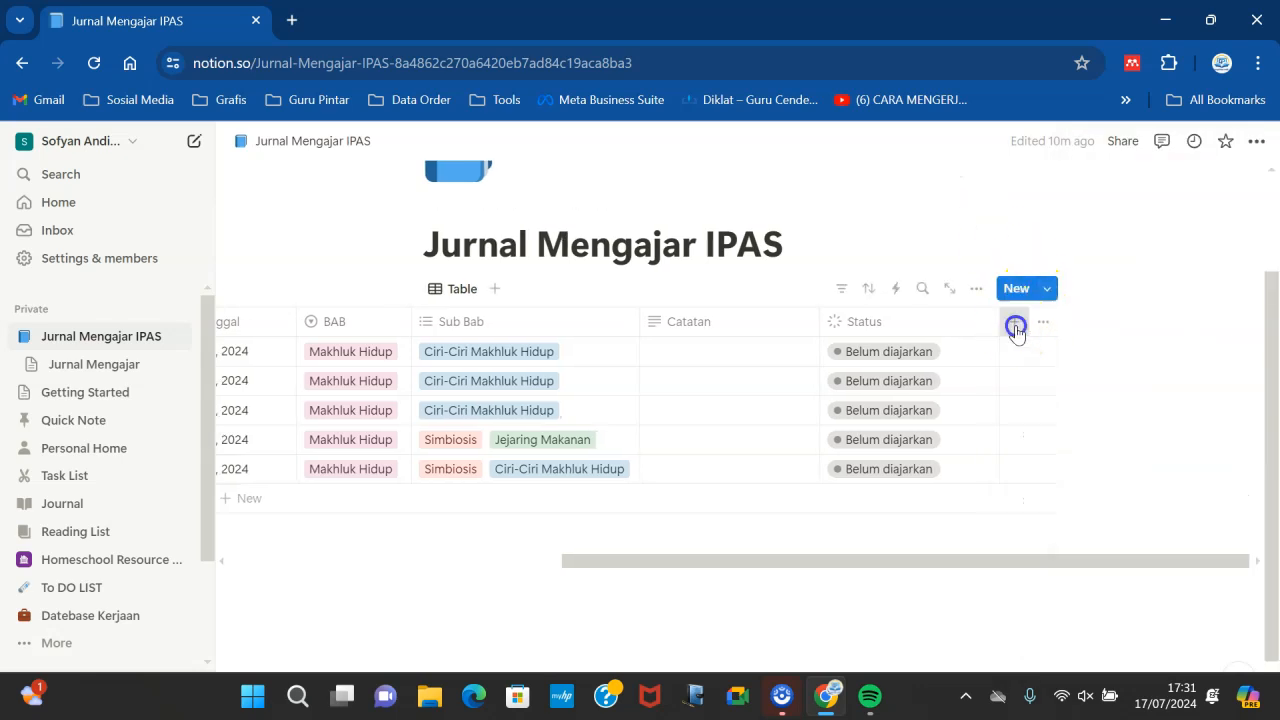
- Move the Status column so it sits before the Catatan column
click(828, 260)
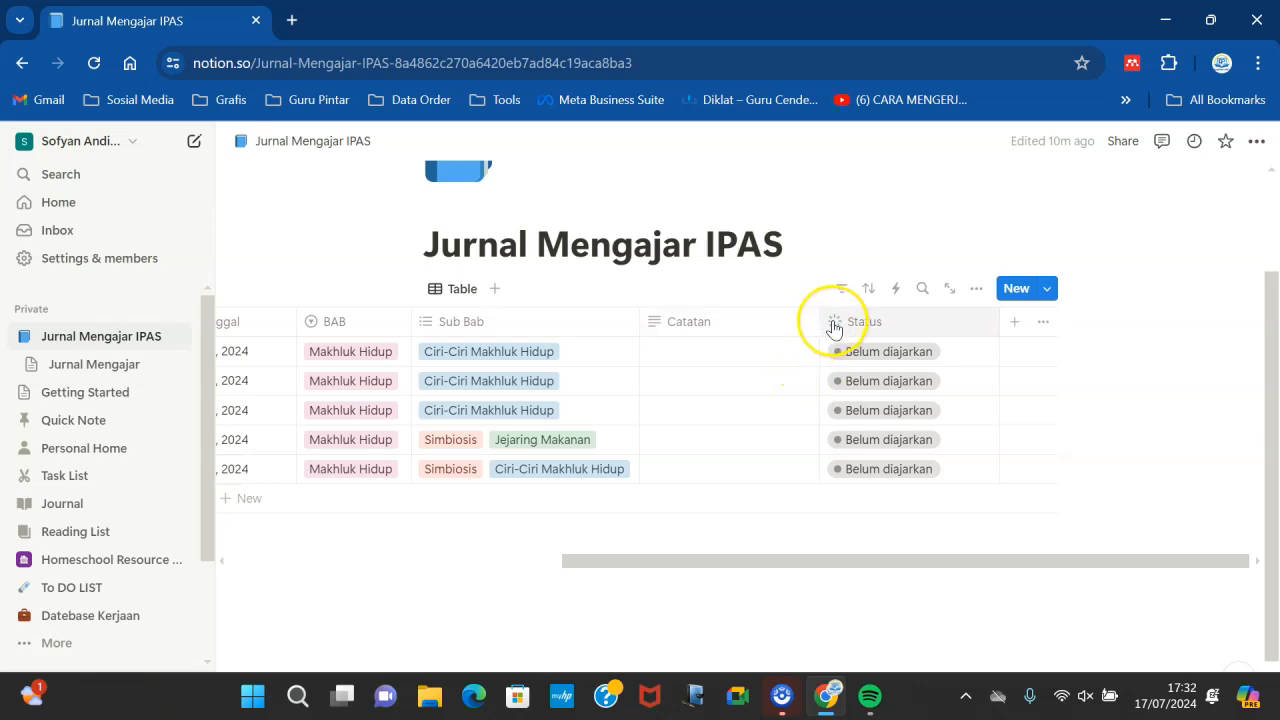
drag(818, 322, 760, 328)
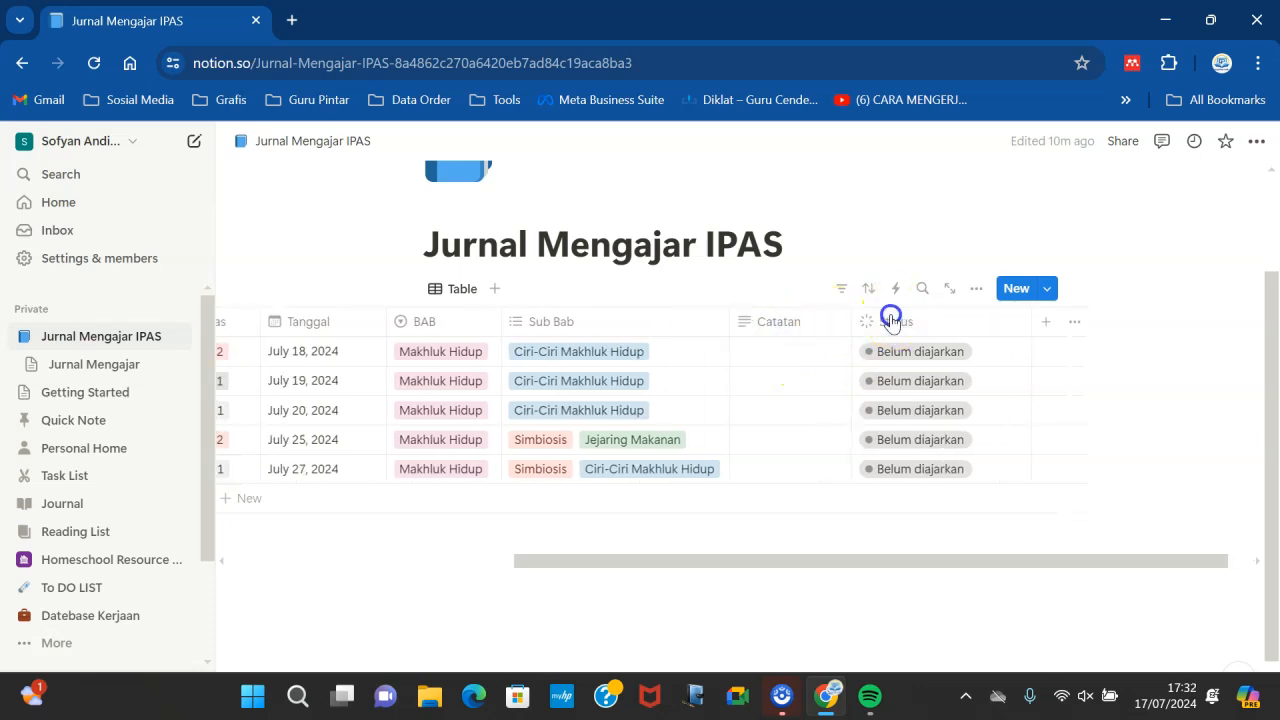
drag(912, 321, 880, 320)
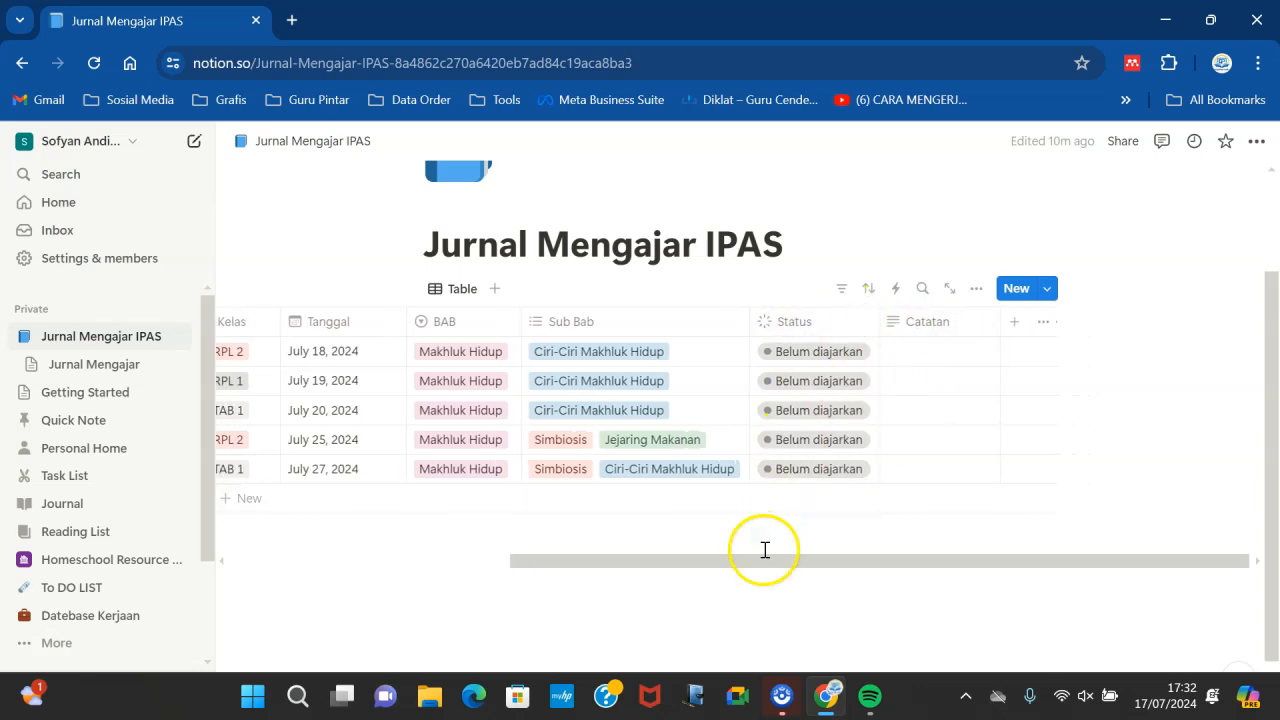
- Add a new row named Pertemuan ke 2 with Kelas X RPL 1
drag(757, 567, 557, 582)
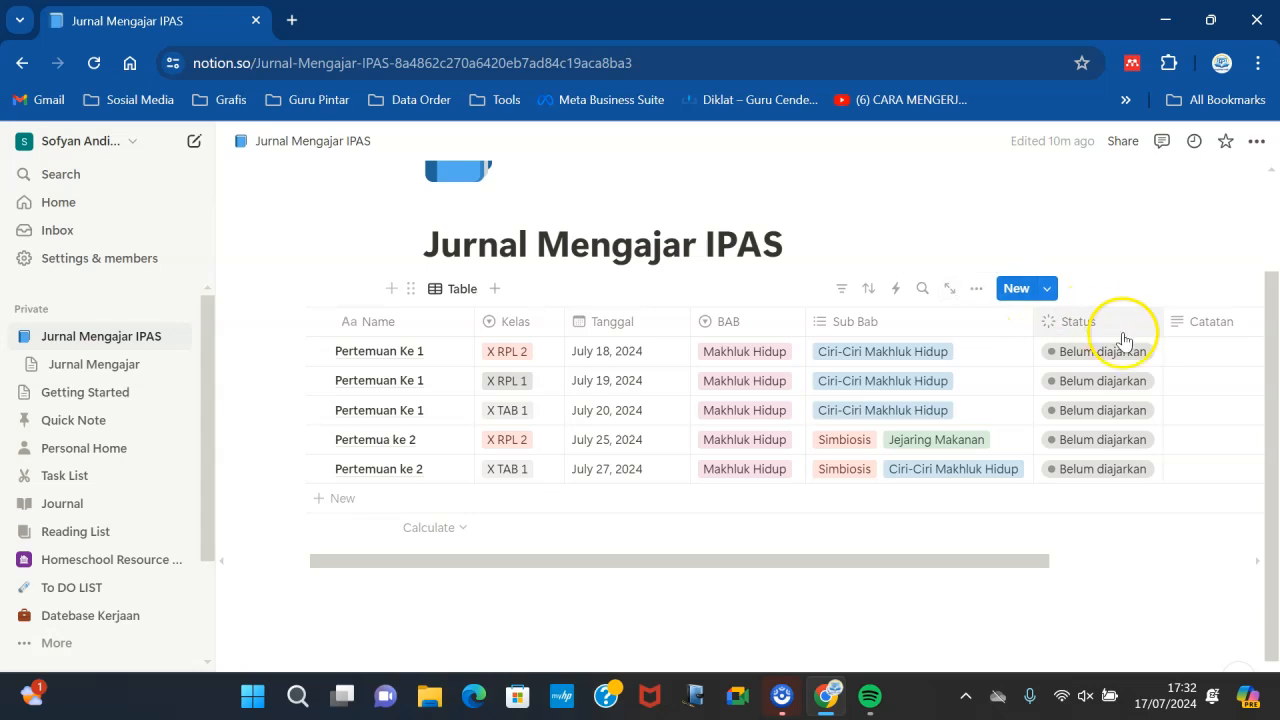
drag(783, 563, 855, 567)
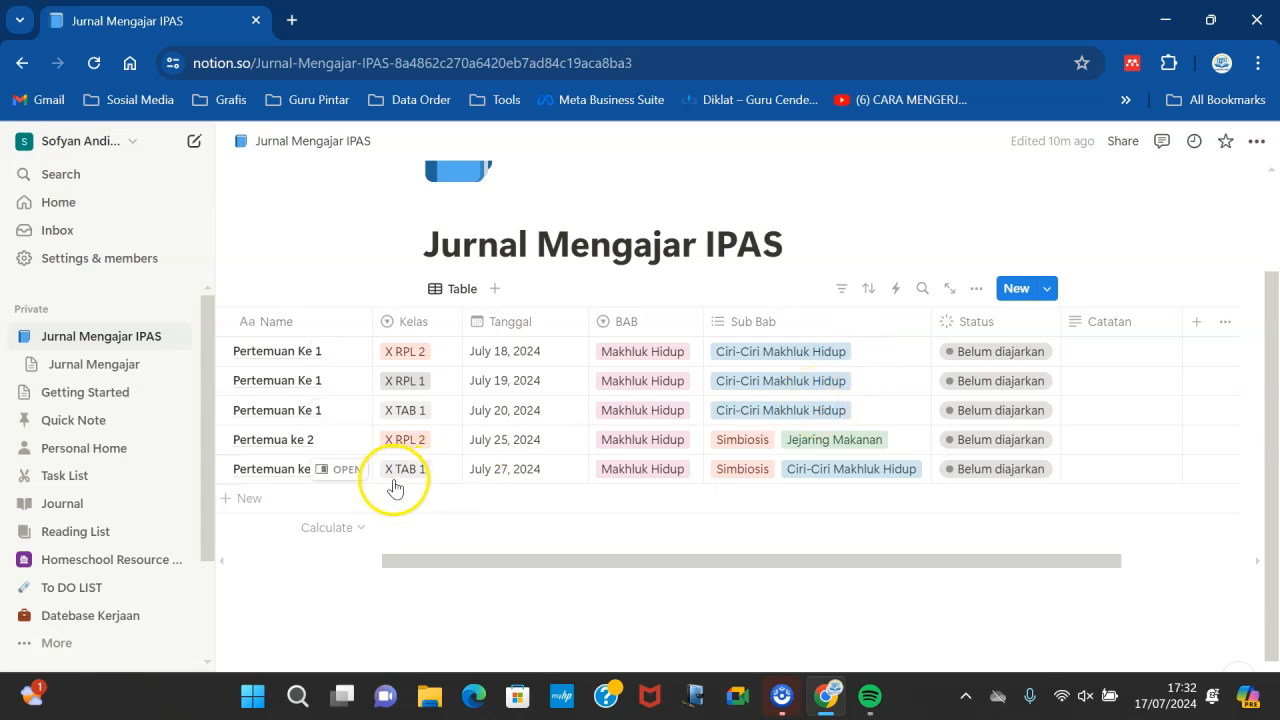
click(277, 495)
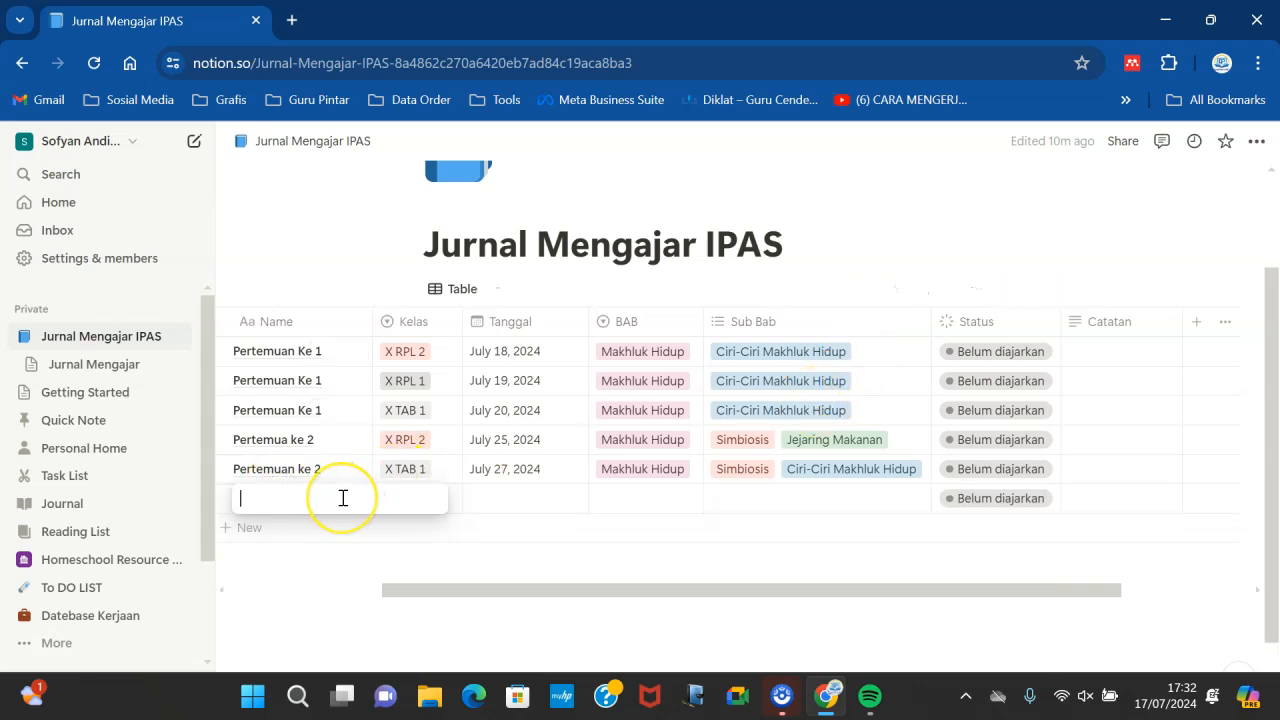
text(Pertemuan ke)
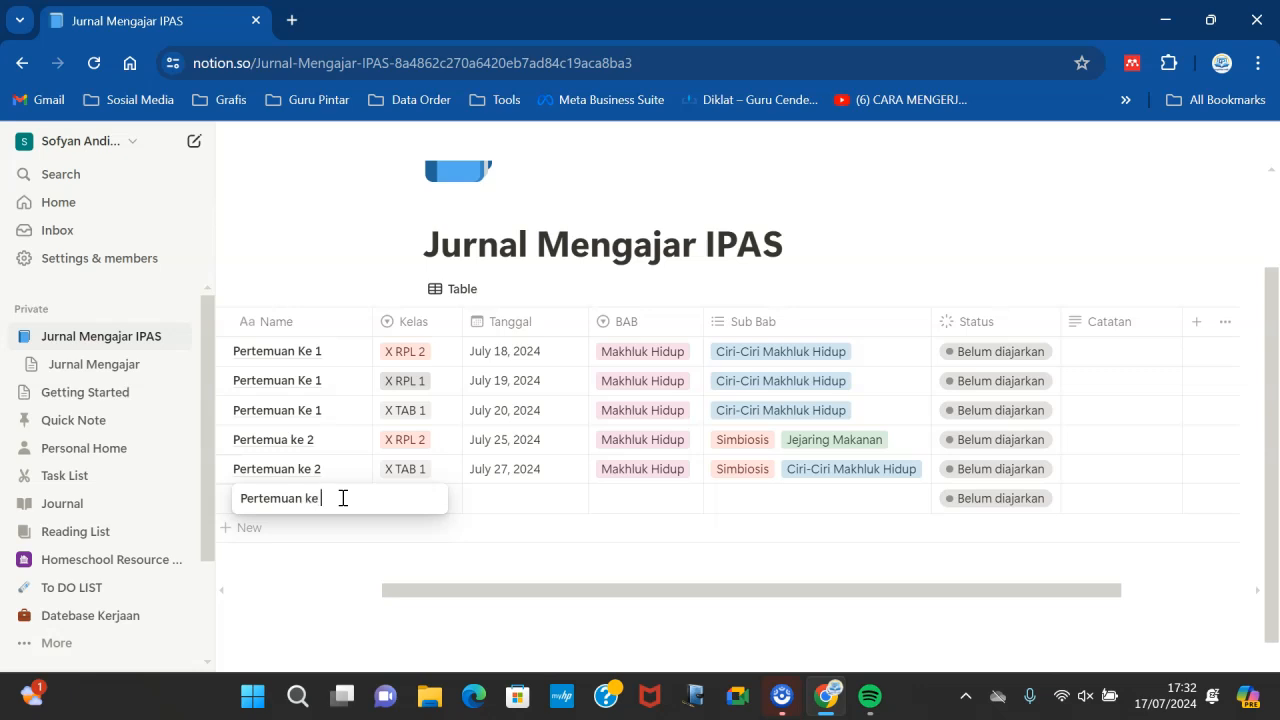
click(545, 545)
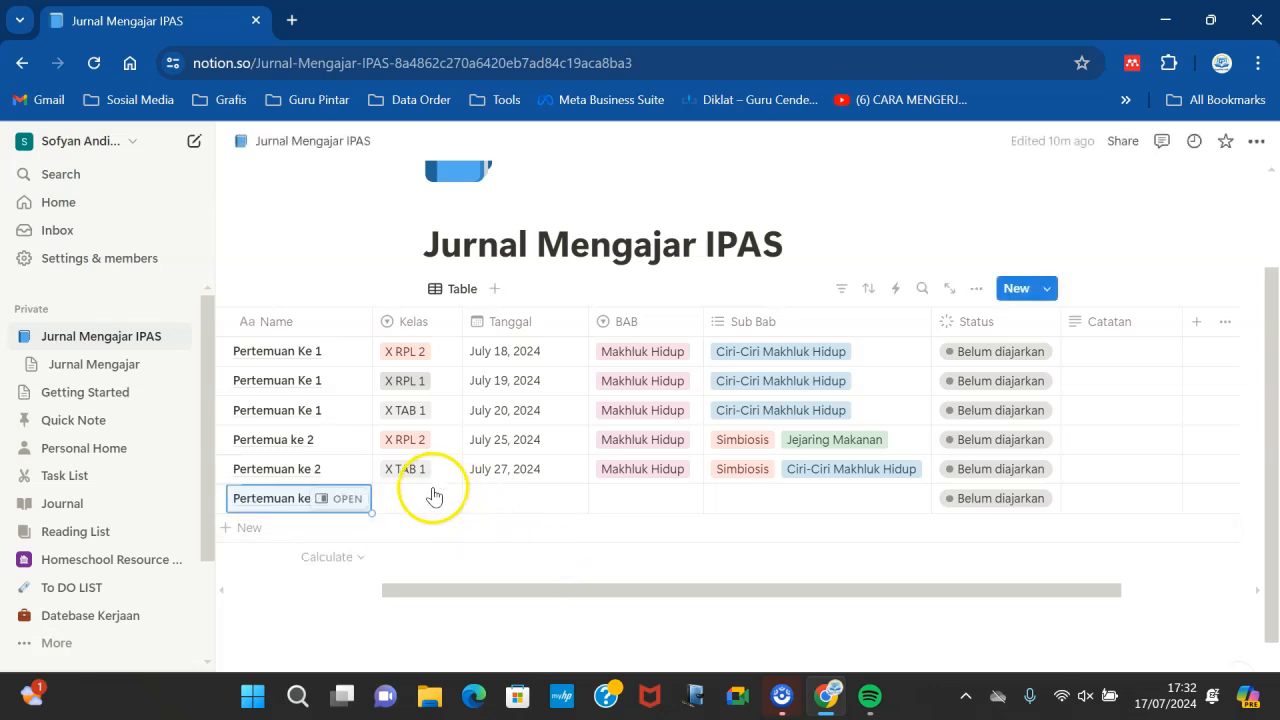
click(423, 490)
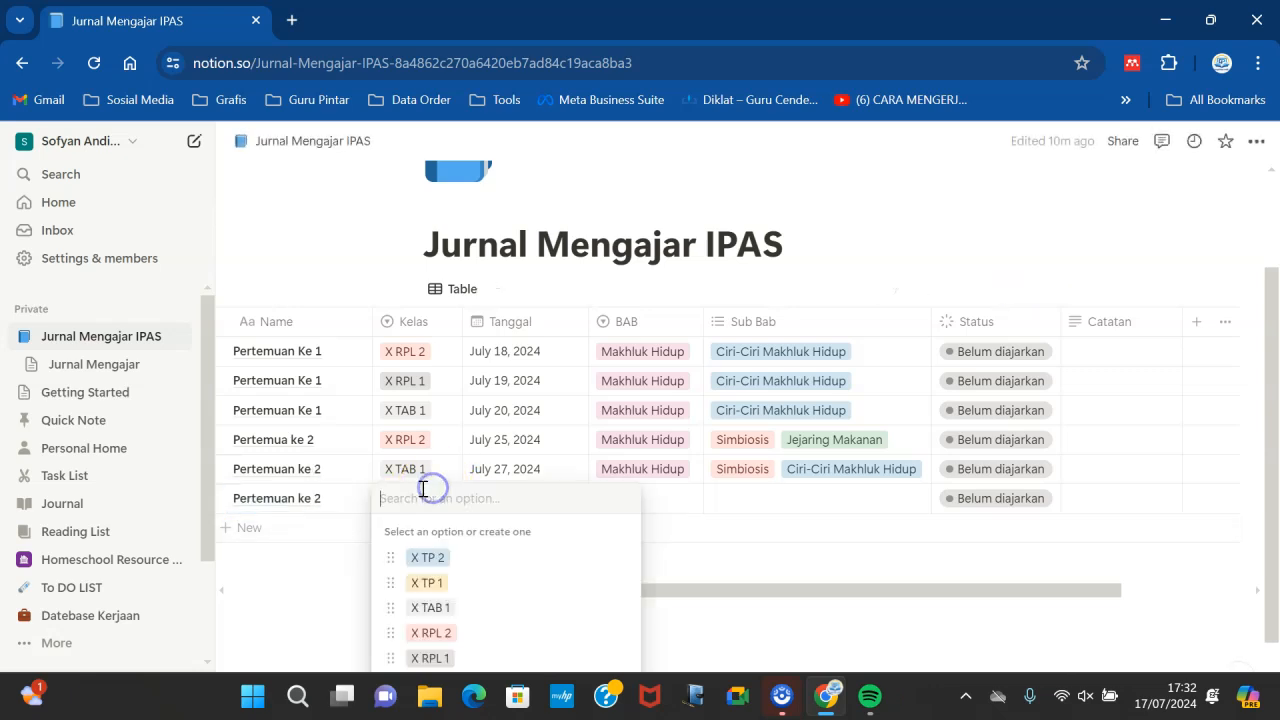
click(432, 656)
- Add another row named Pertemuan ke 3 with Kelas X RPL 2
click(260, 524)
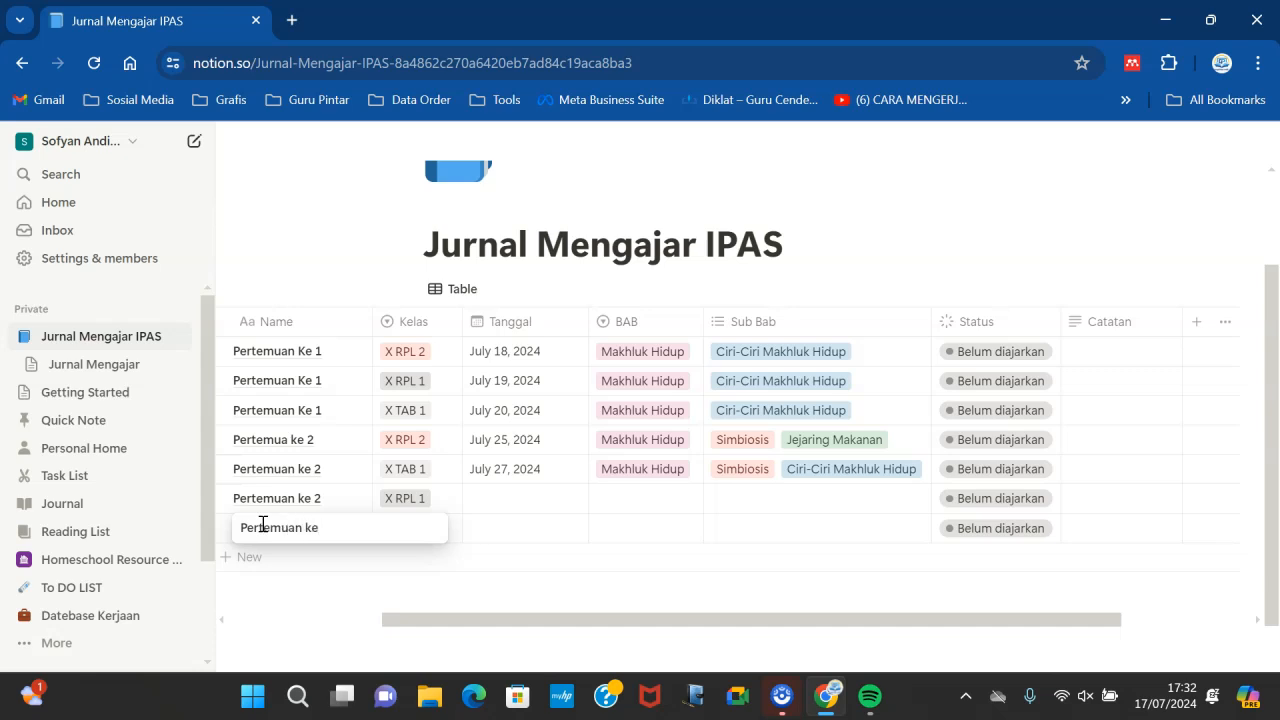
text(Pertemuan ke 3)
click(457, 534)
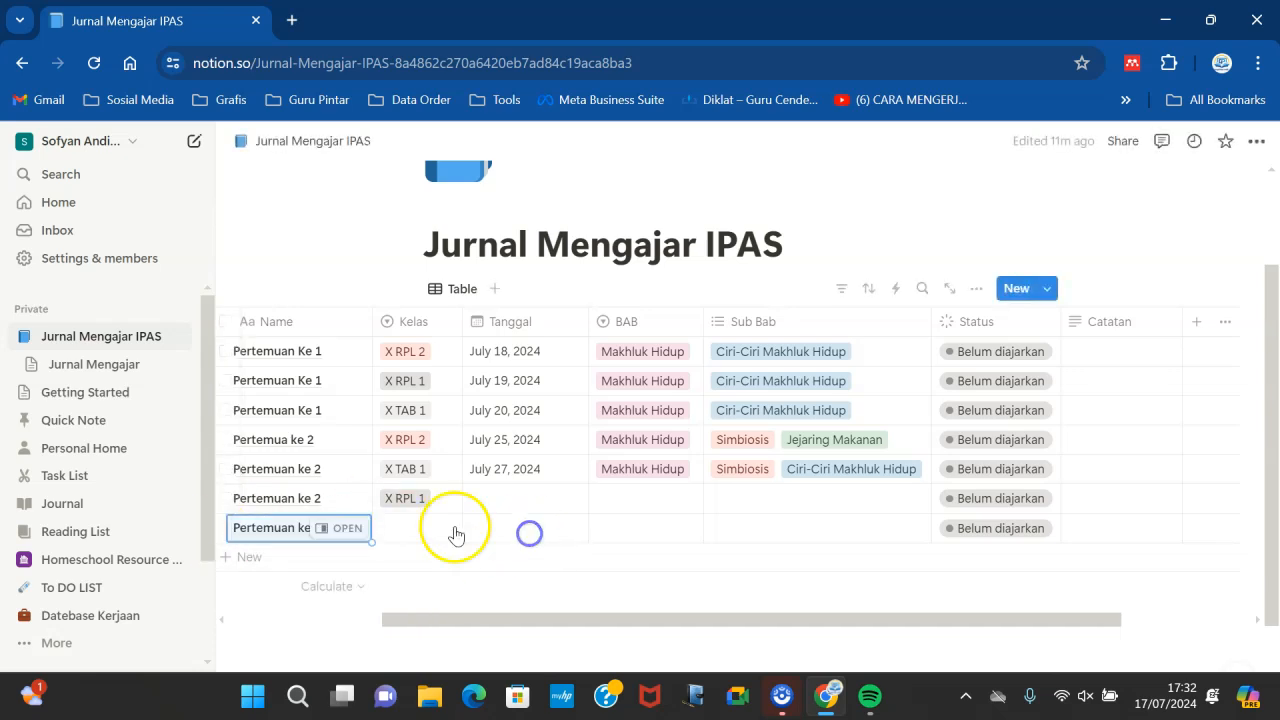
click(428, 526)
click(433, 661)
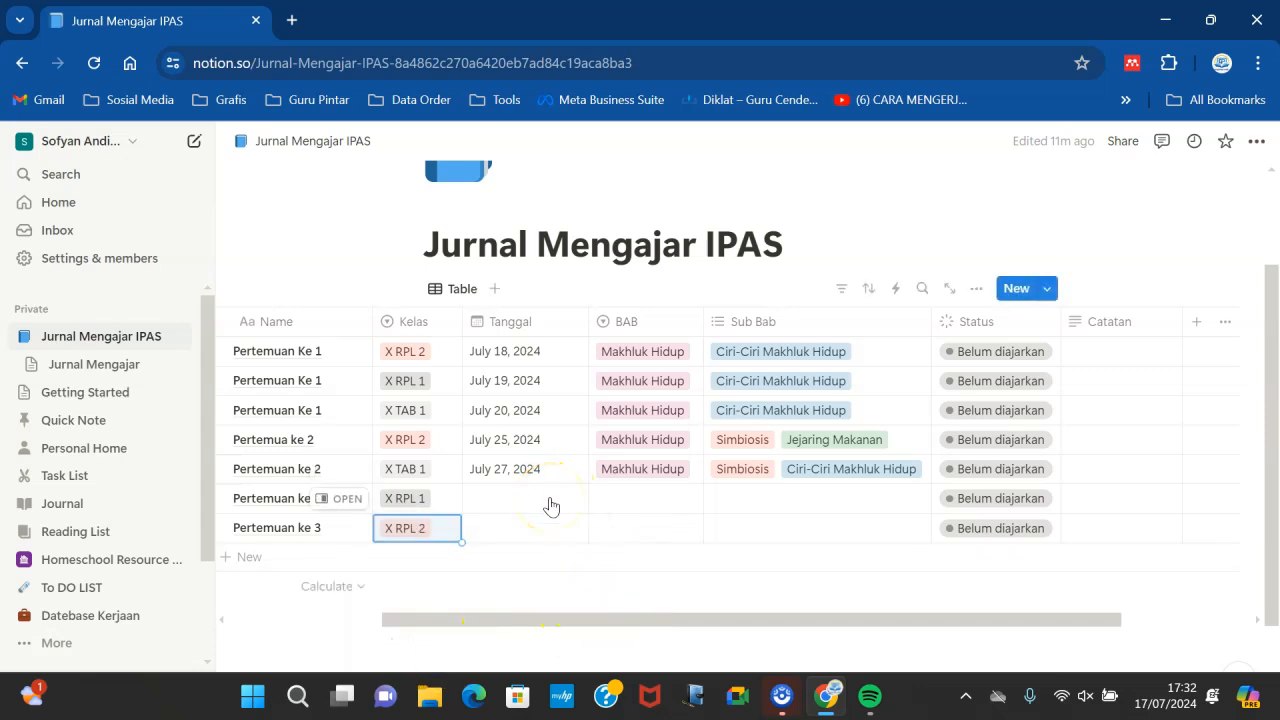
- Set the sixth row's Tanggal to July 26, 2024
click(515, 507)
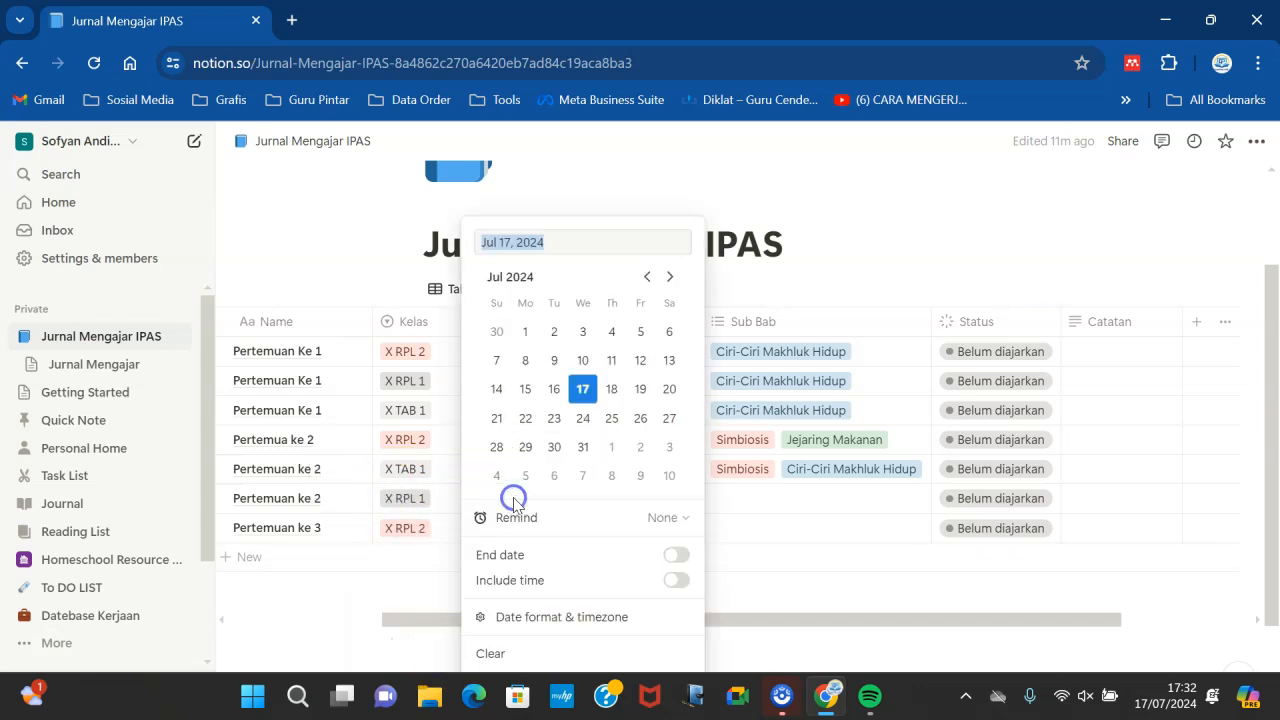
click(634, 416)
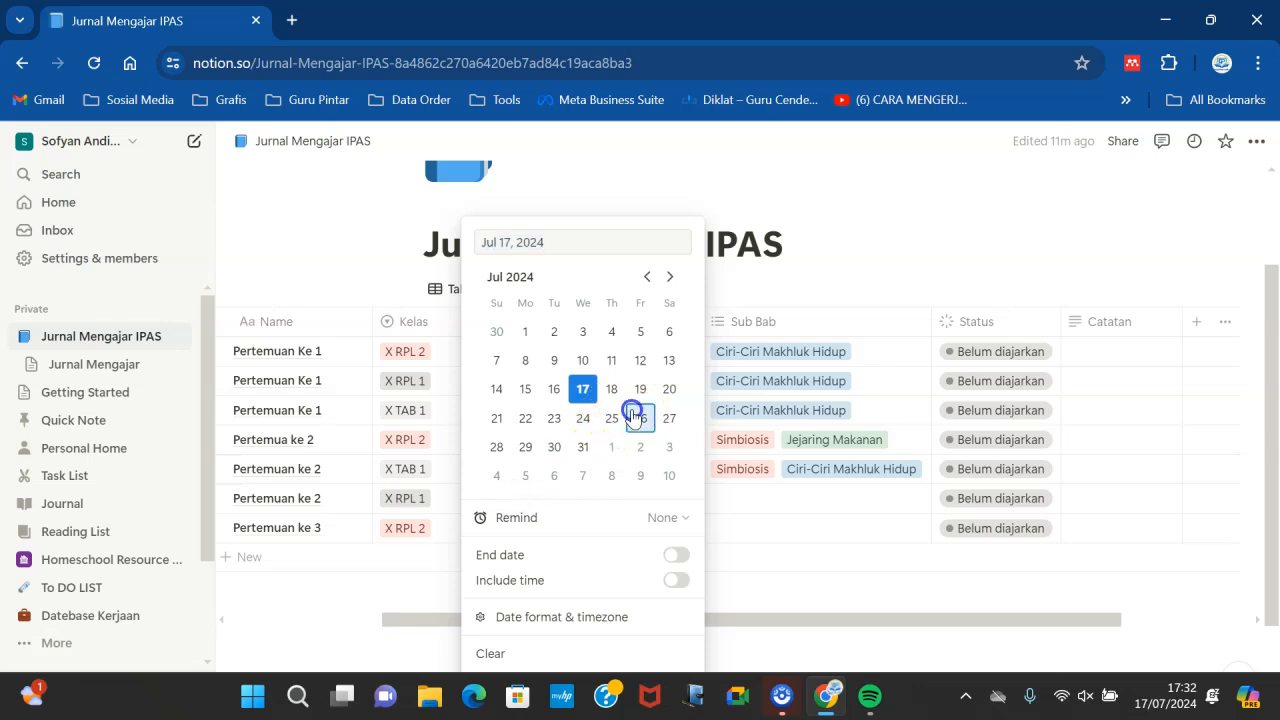
click(749, 502)
- Set the seventh row's Tanggal to July 22, 2024
click(537, 531)
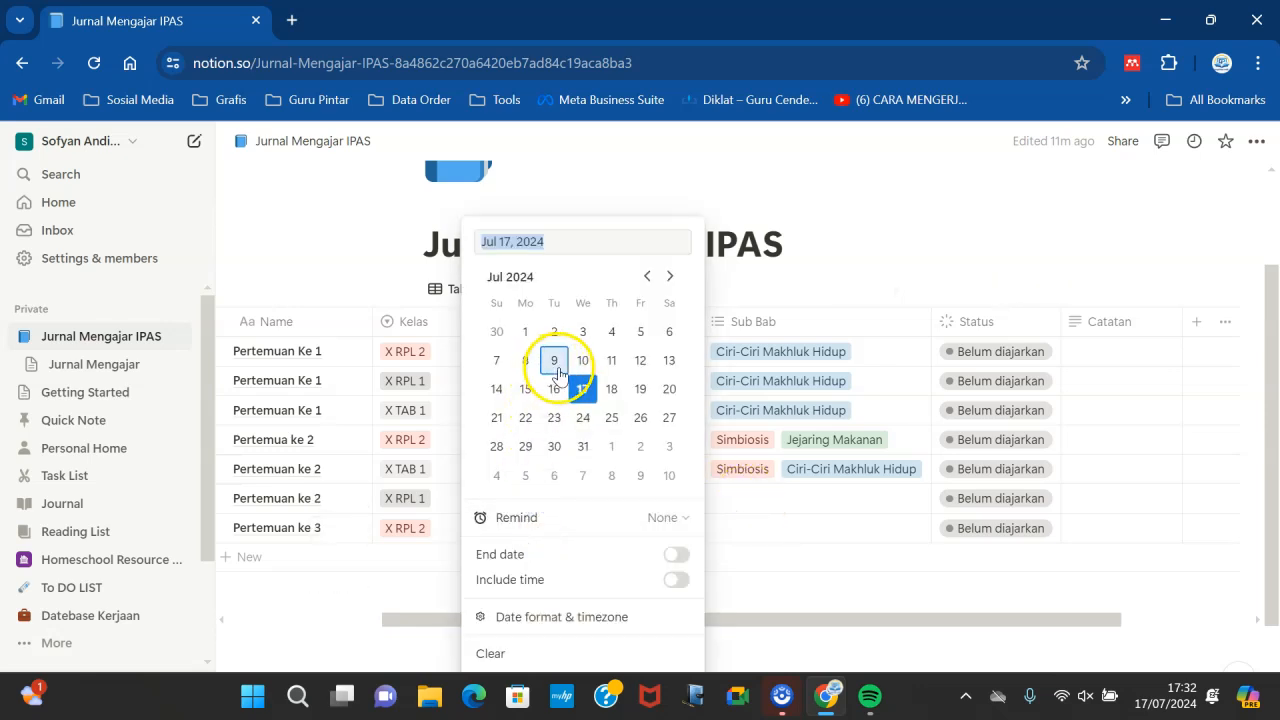
click(497, 418)
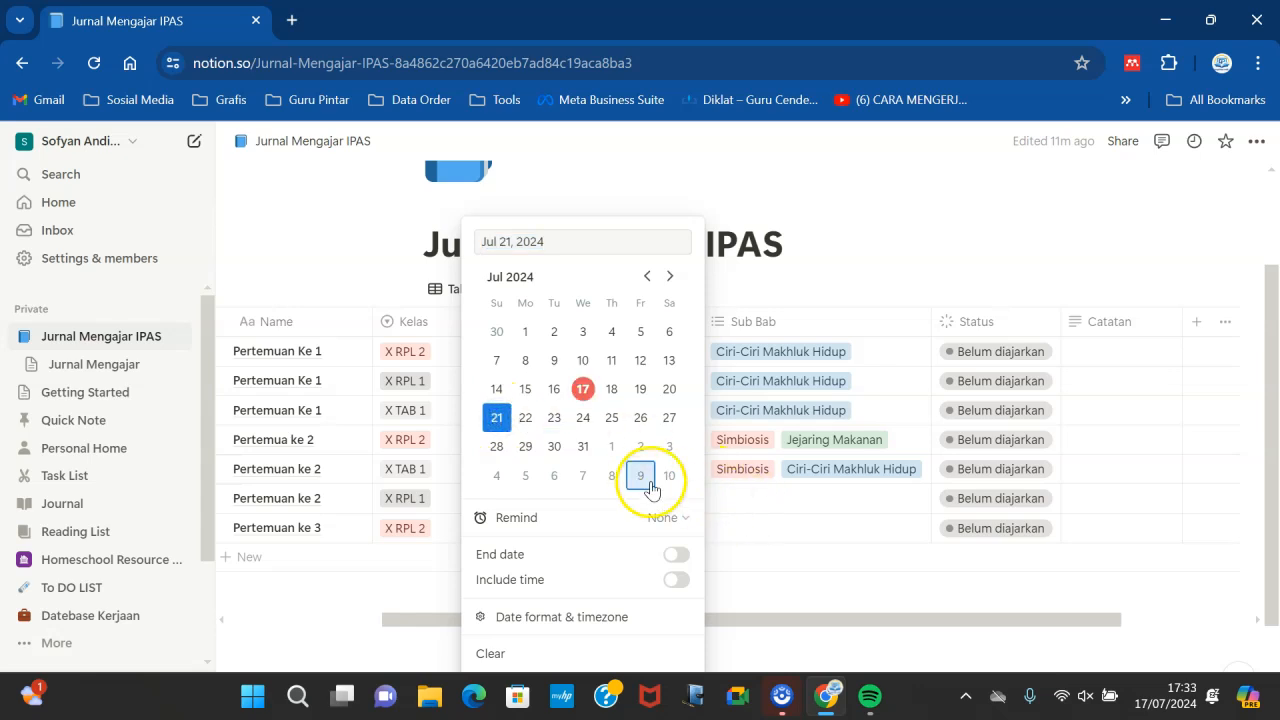
click(525, 418)
click(797, 522)
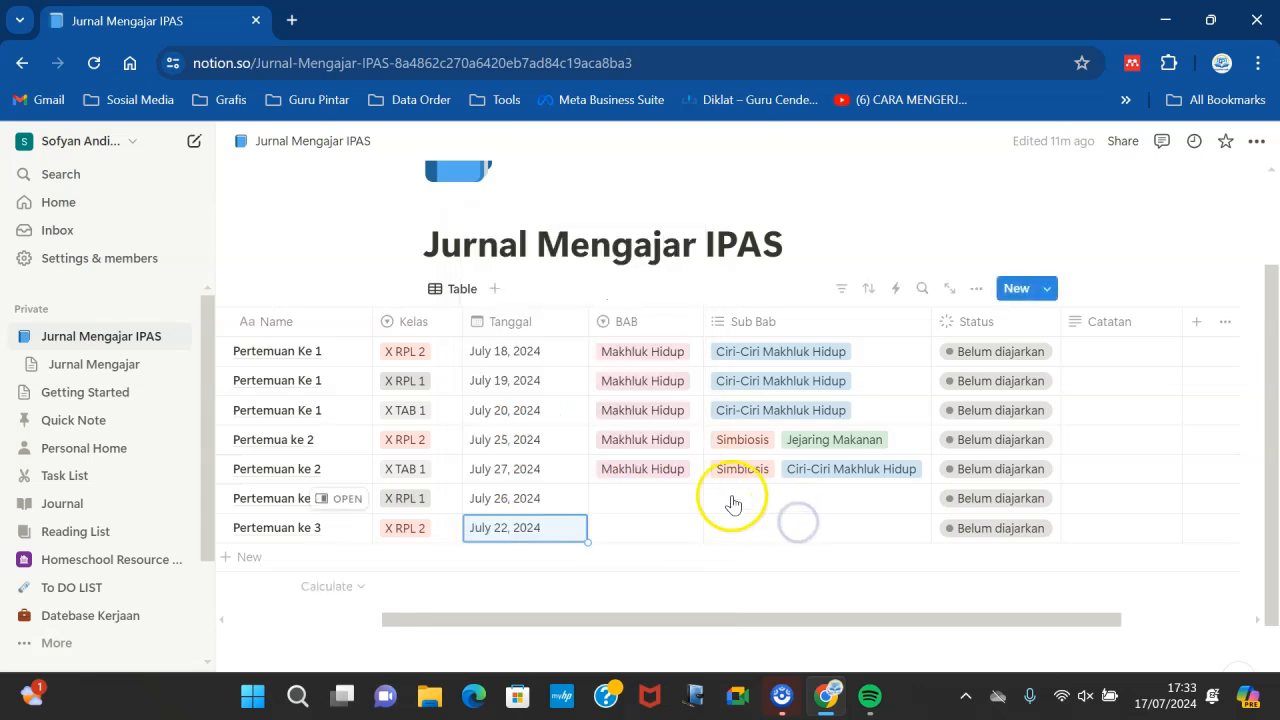
- Set the sixth row's BAB to Makhluk Hidup and its Sub Bab to Simbiosis and Jejaring Makanan
click(644, 496)
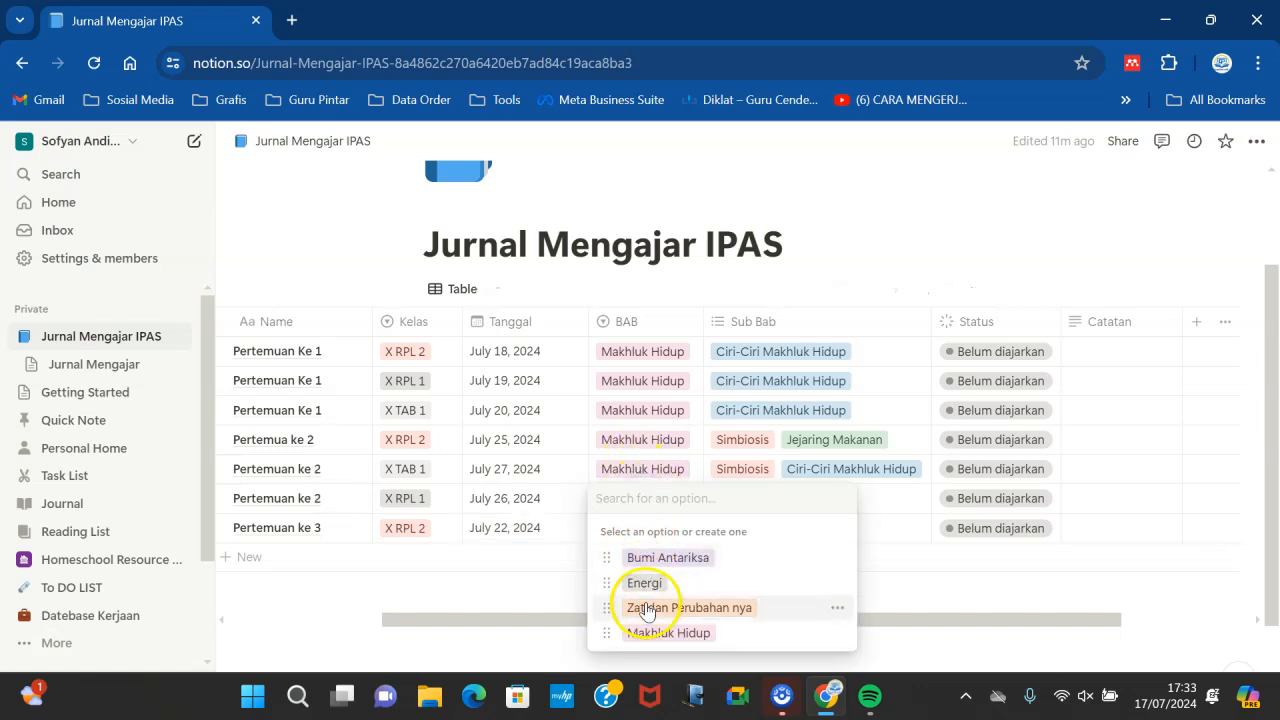
click(660, 633)
click(770, 498)
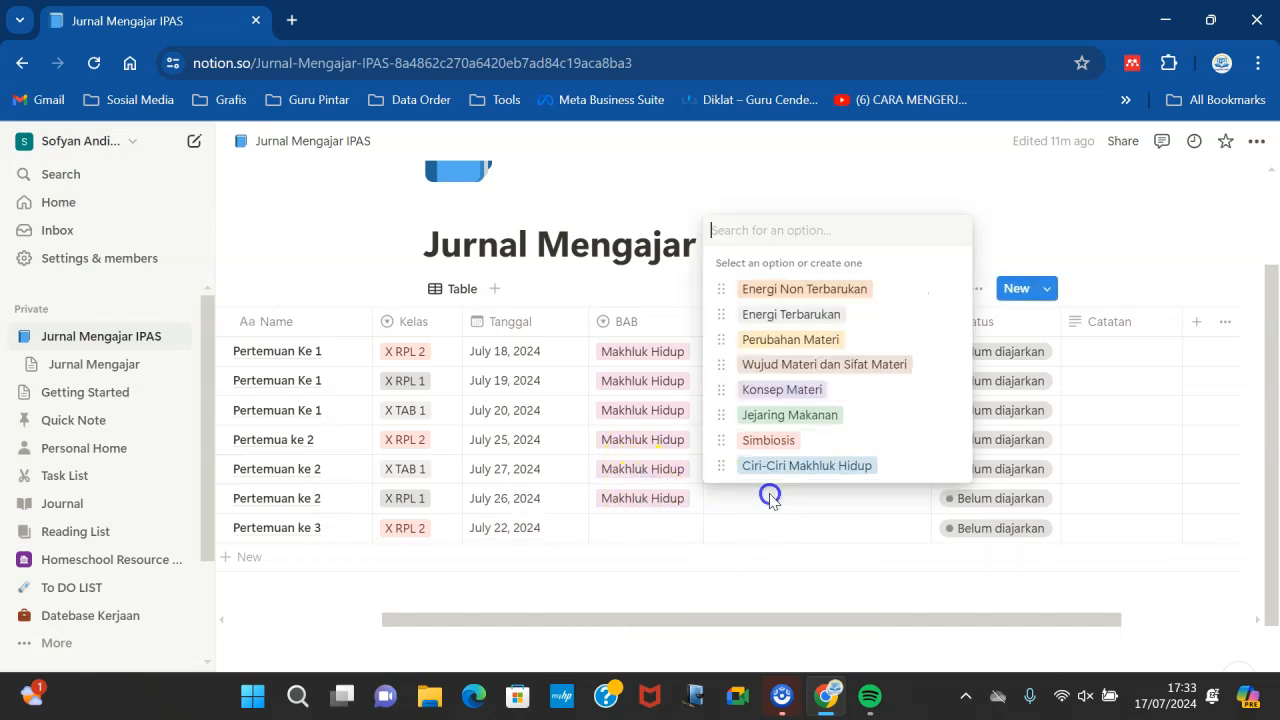
click(752, 442)
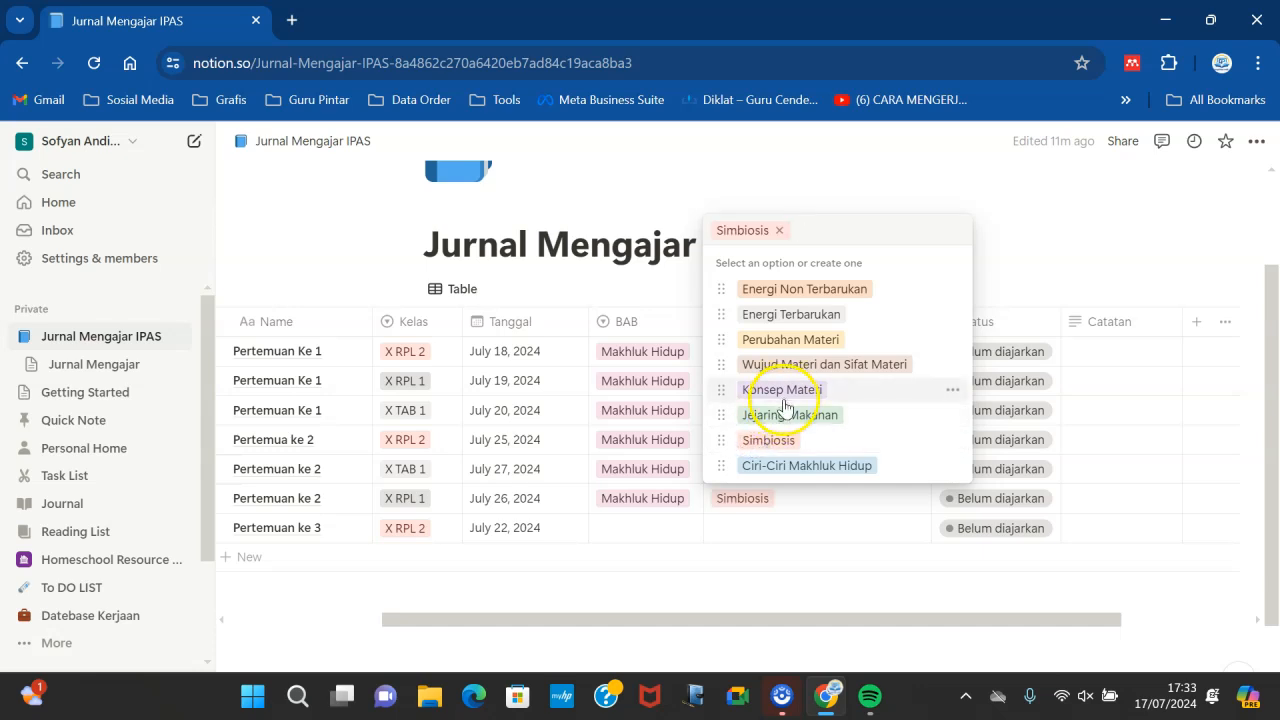
click(785, 412)
- Set the seventh row's BAB to Makhluk Hidup and its Sub Bab to Ciri-Ciri Makhluk Hidup
click(633, 530)
click(634, 527)
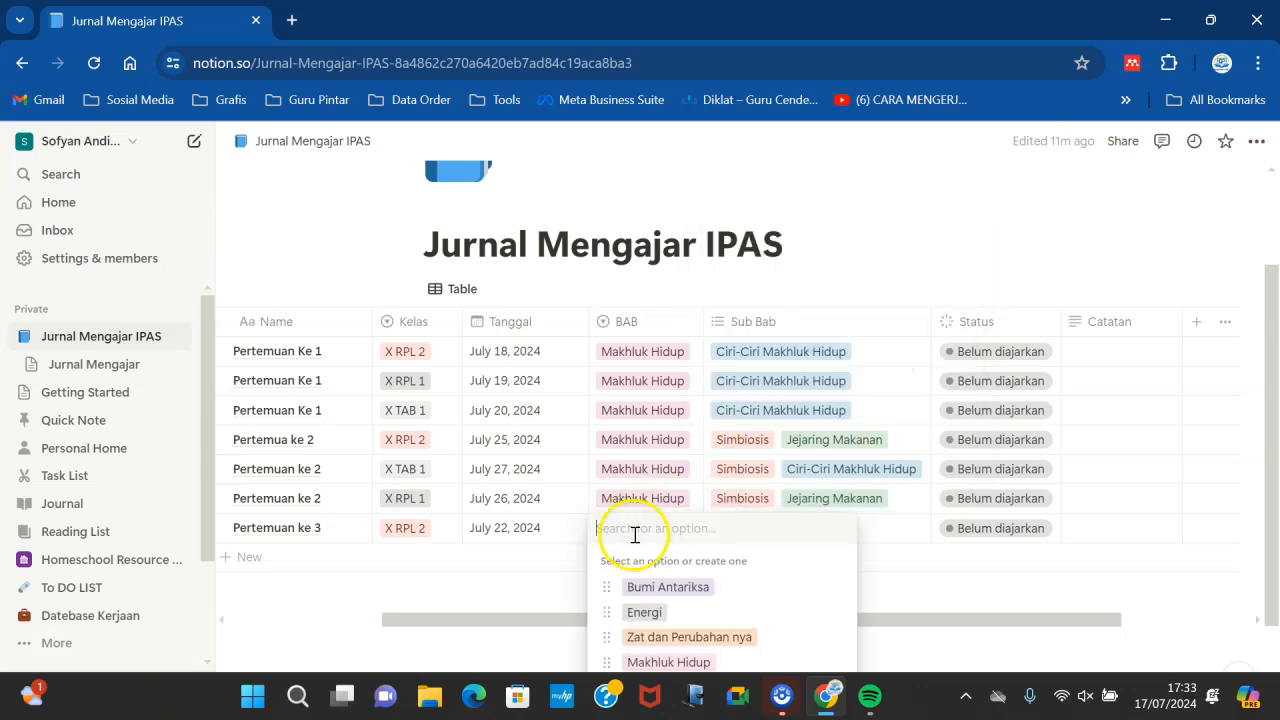
click(640, 662)
click(766, 530)
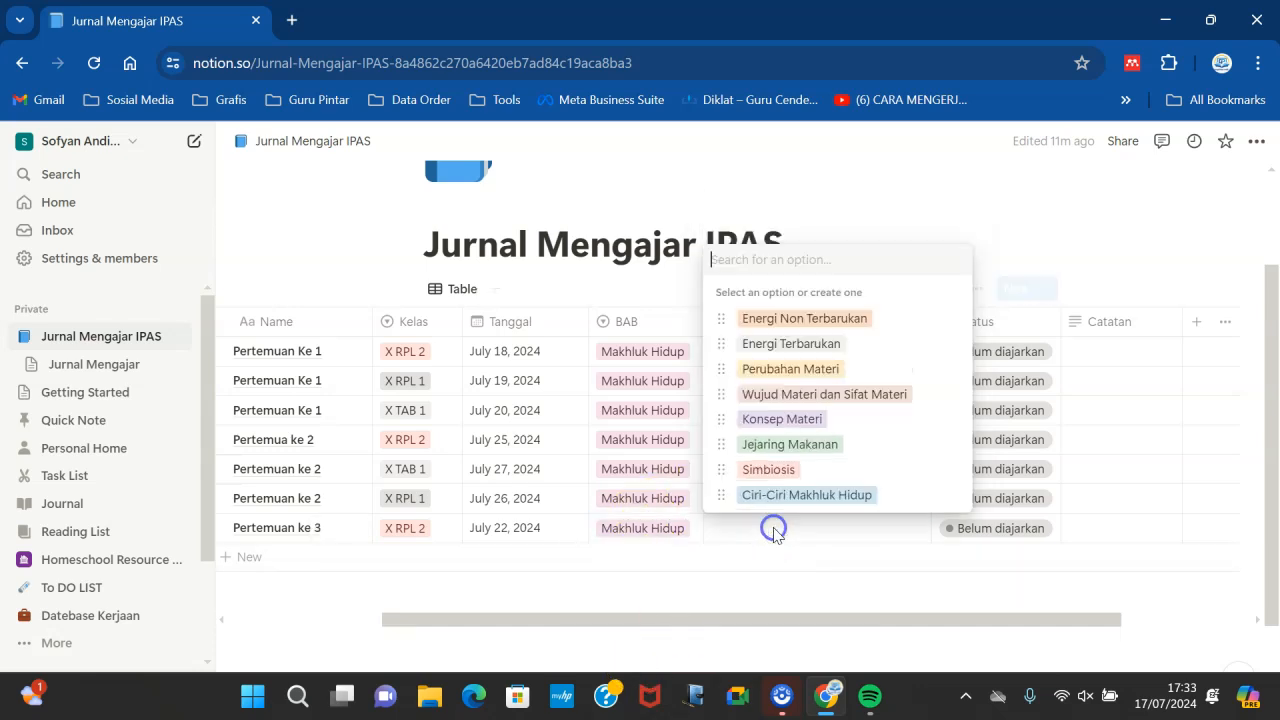
click(797, 494)
click(1171, 463)
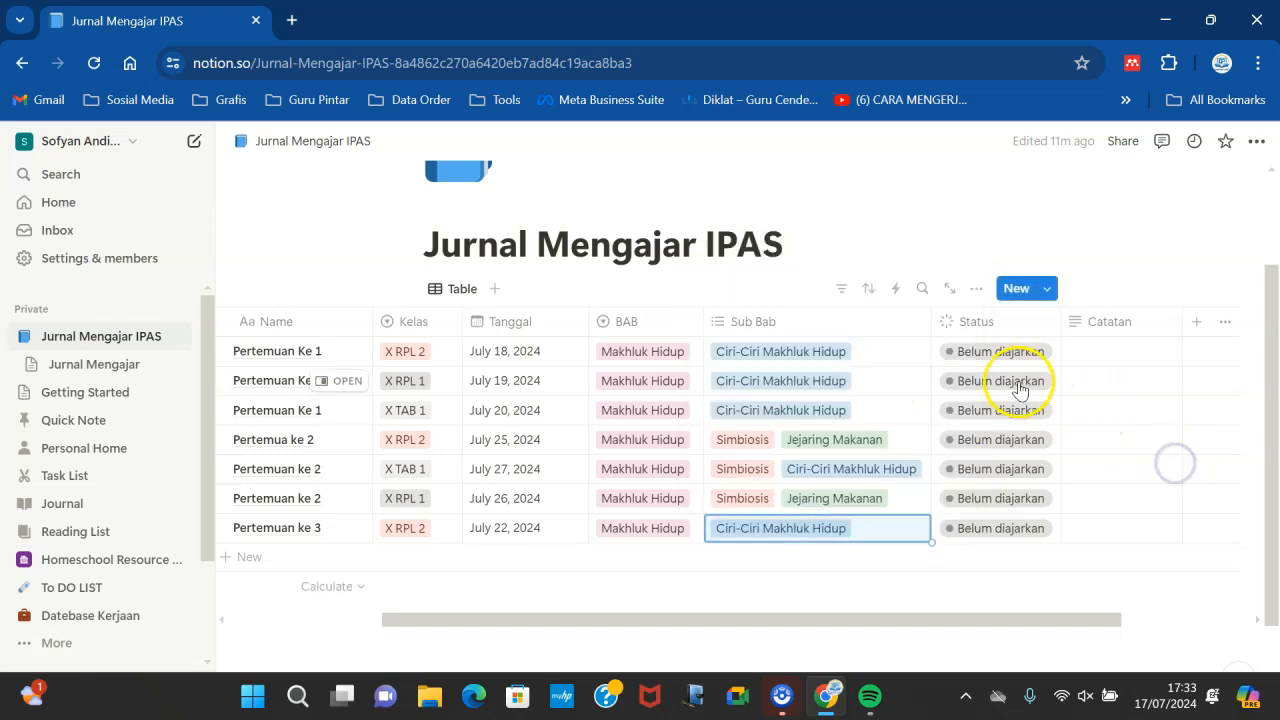
- Set the first row's Status to Selesai and the second and fourth rows' Status to Sedang diajarkan
click(1003, 357)
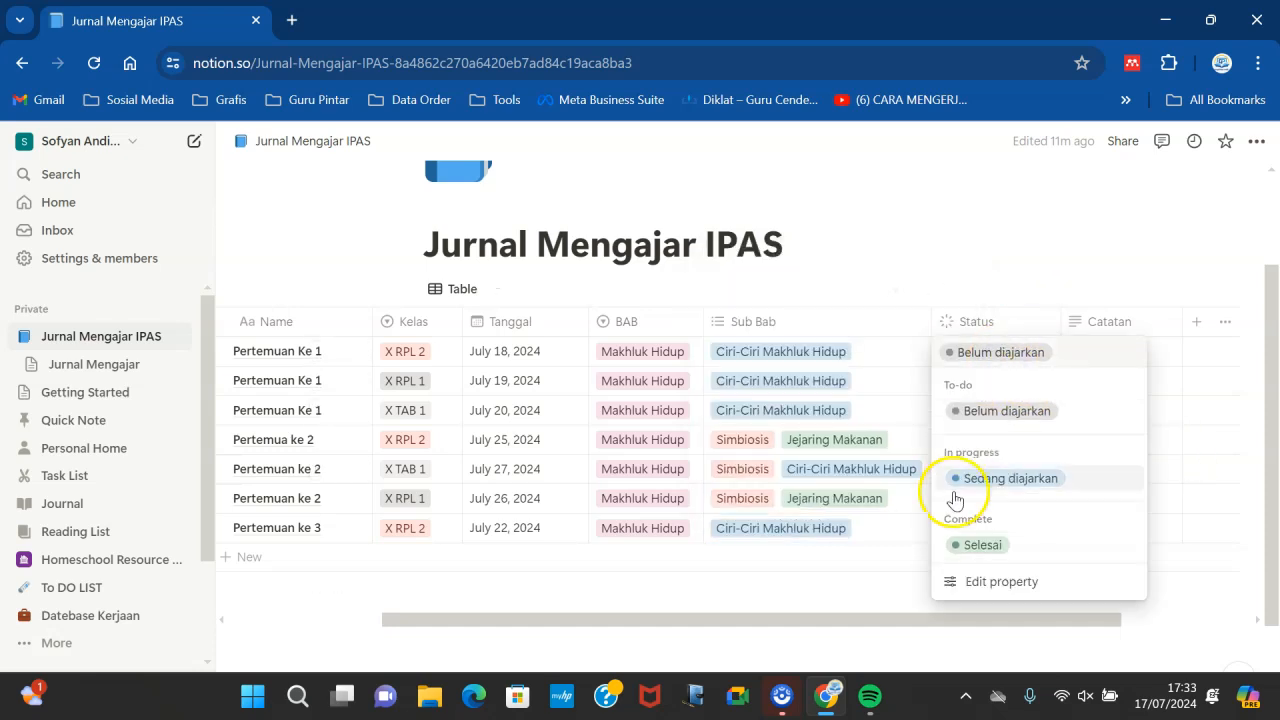
click(963, 543)
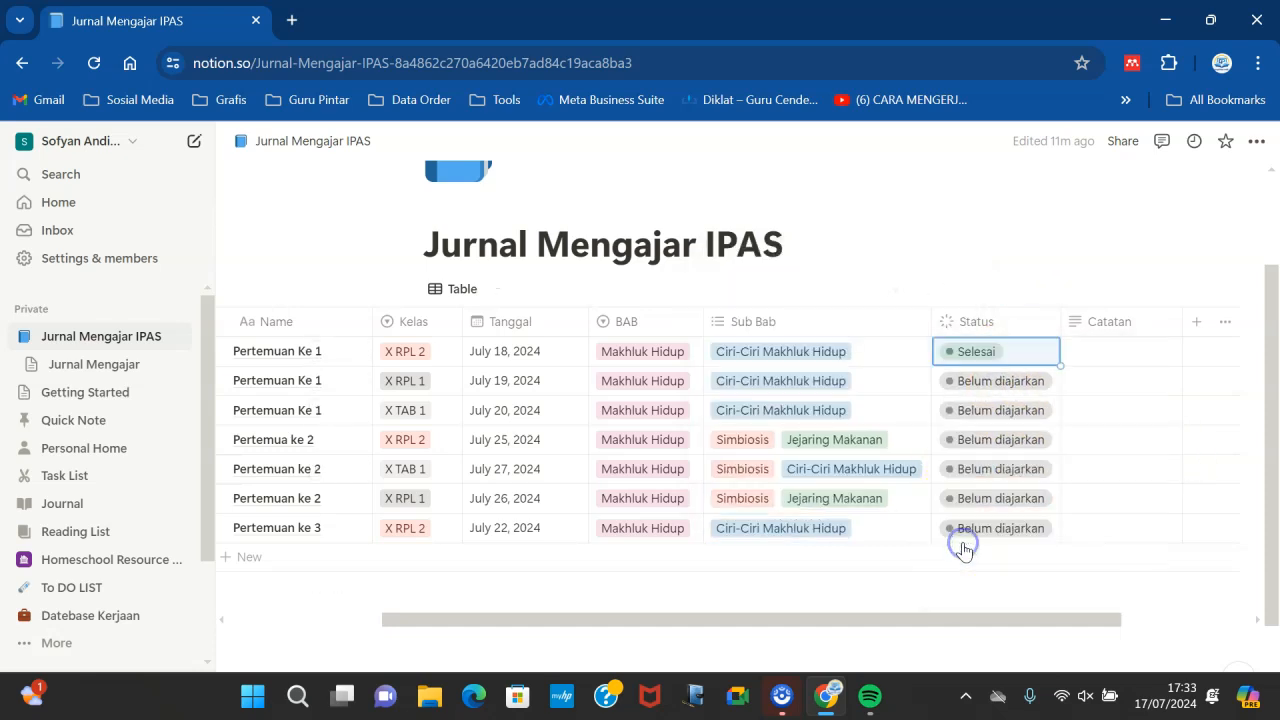
click(969, 378)
click(974, 504)
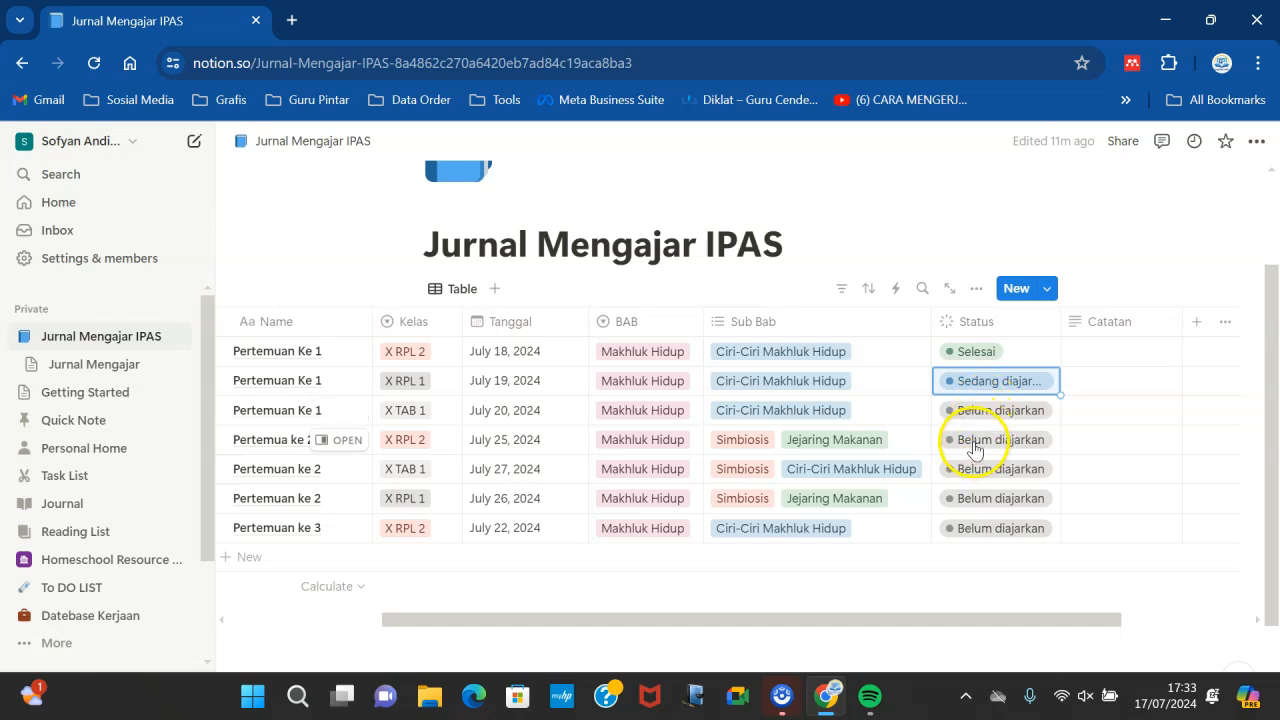
click(972, 440)
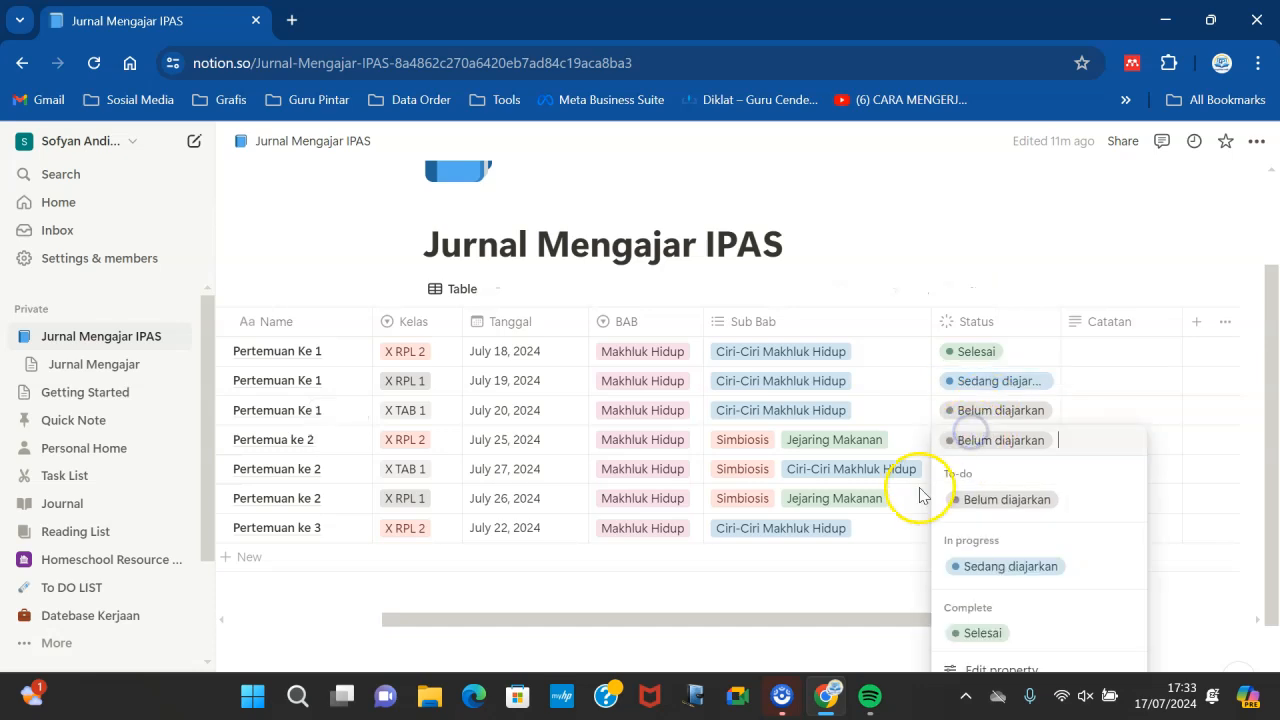
click(1009, 566)
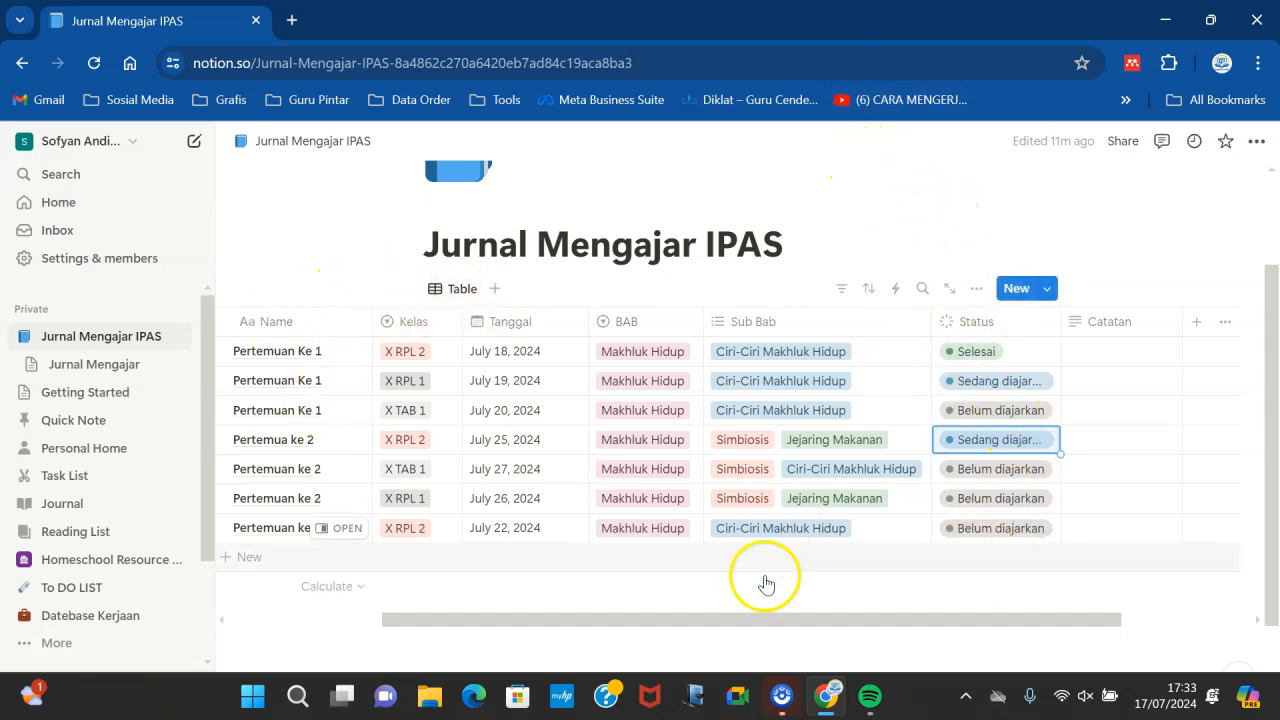
- Duplicate the table view and name the copy "X RPL 1"
drag(768, 625, 694, 626)
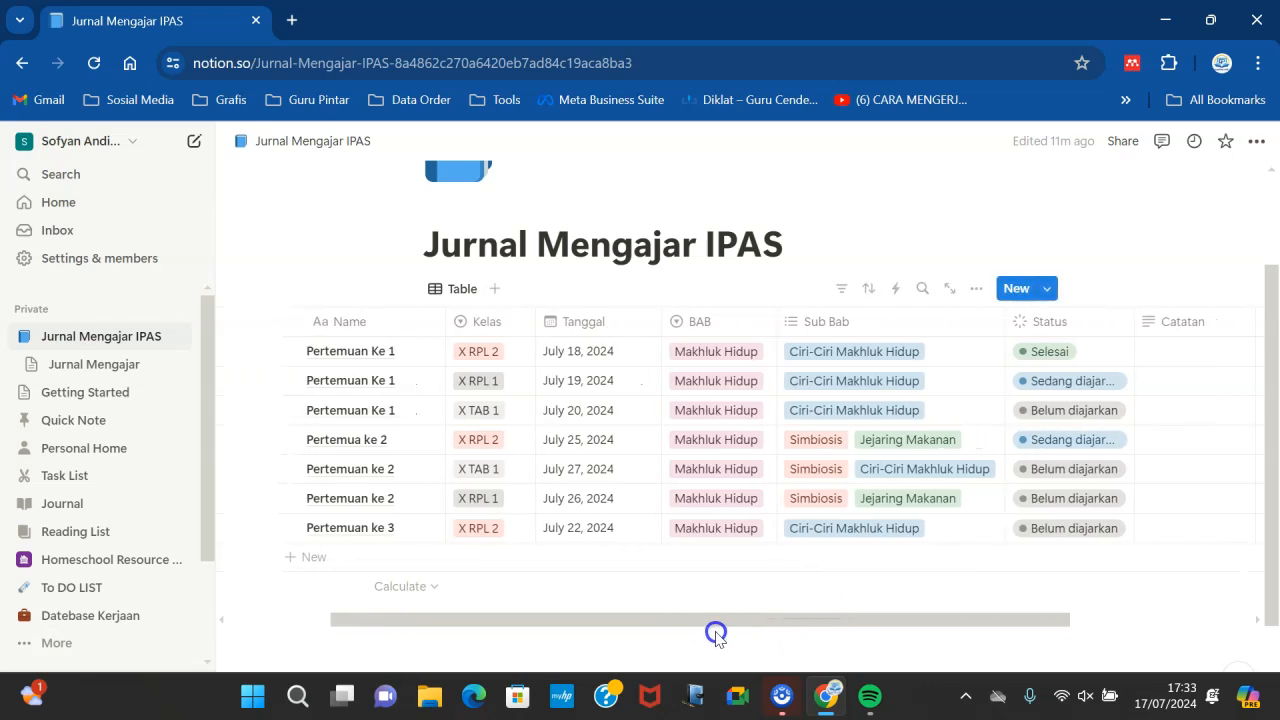
click(457, 295)
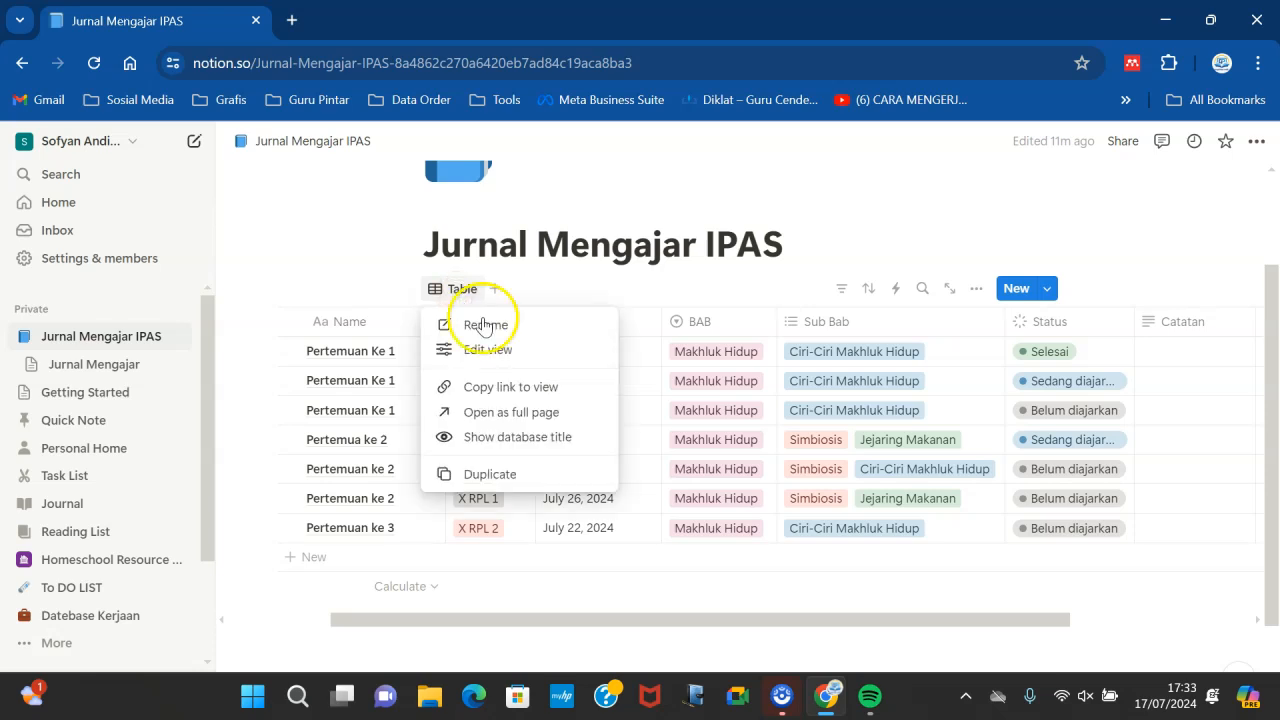
click(490, 474)
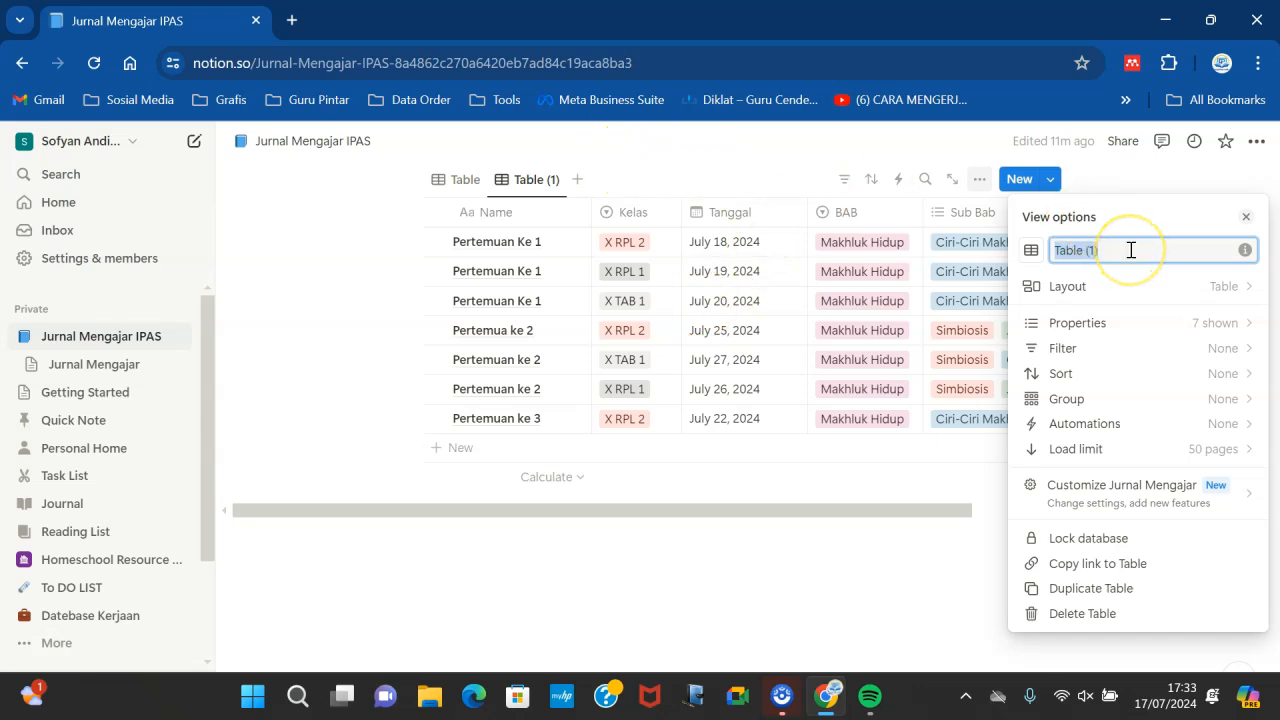
text(X RPL 1)
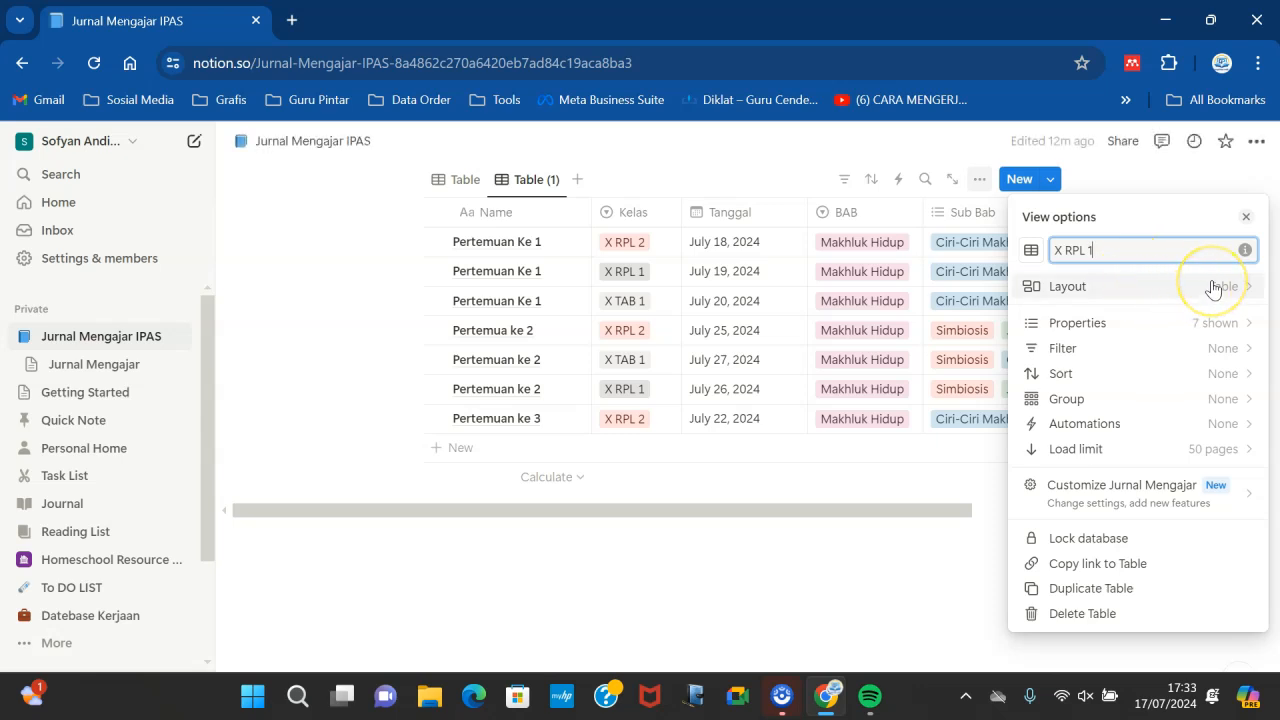
click(711, 585)
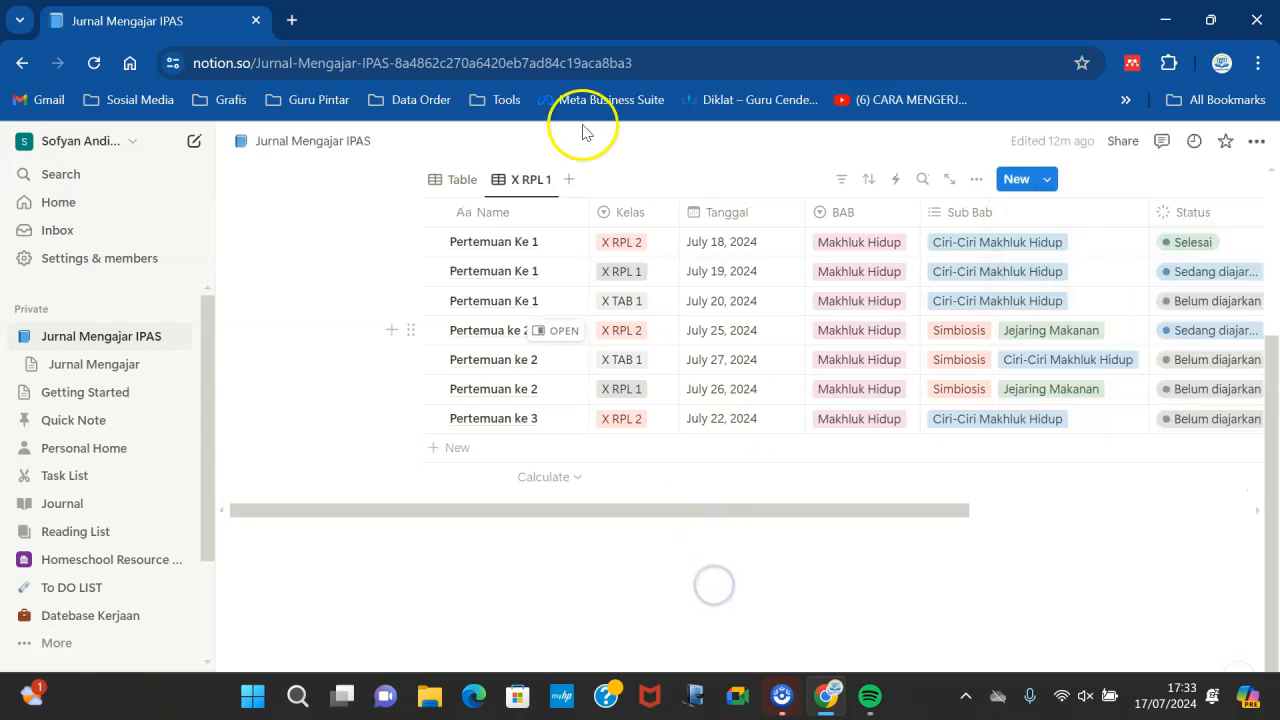
- Duplicate the X RPL 1 view and name the new copy "X TAB 1"
click(537, 181)
click(616, 360)
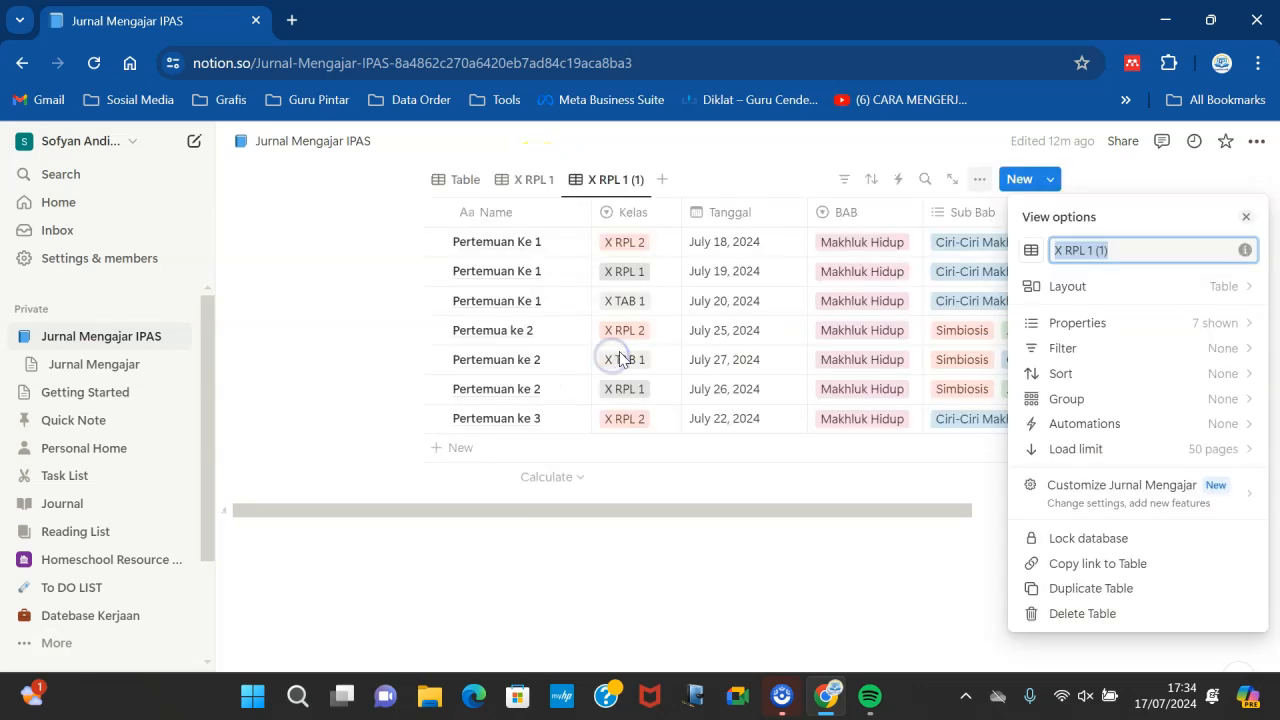
text(X TAB 1)
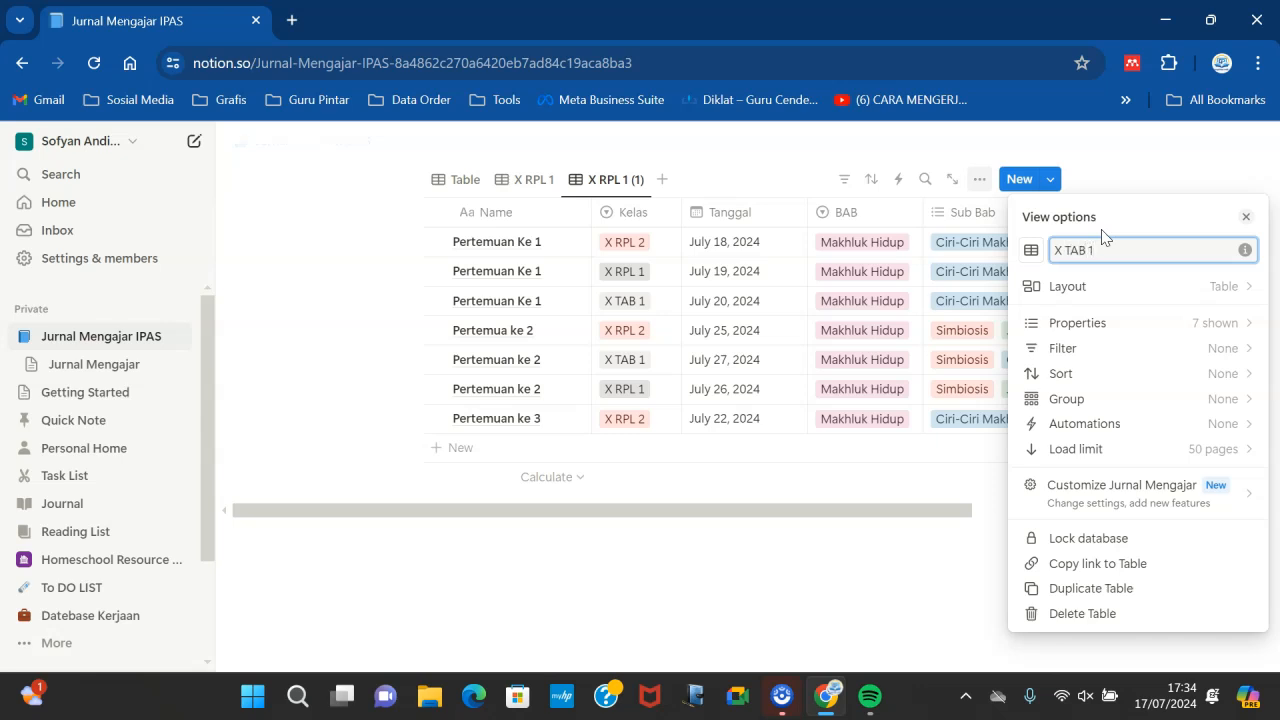
click(904, 578)
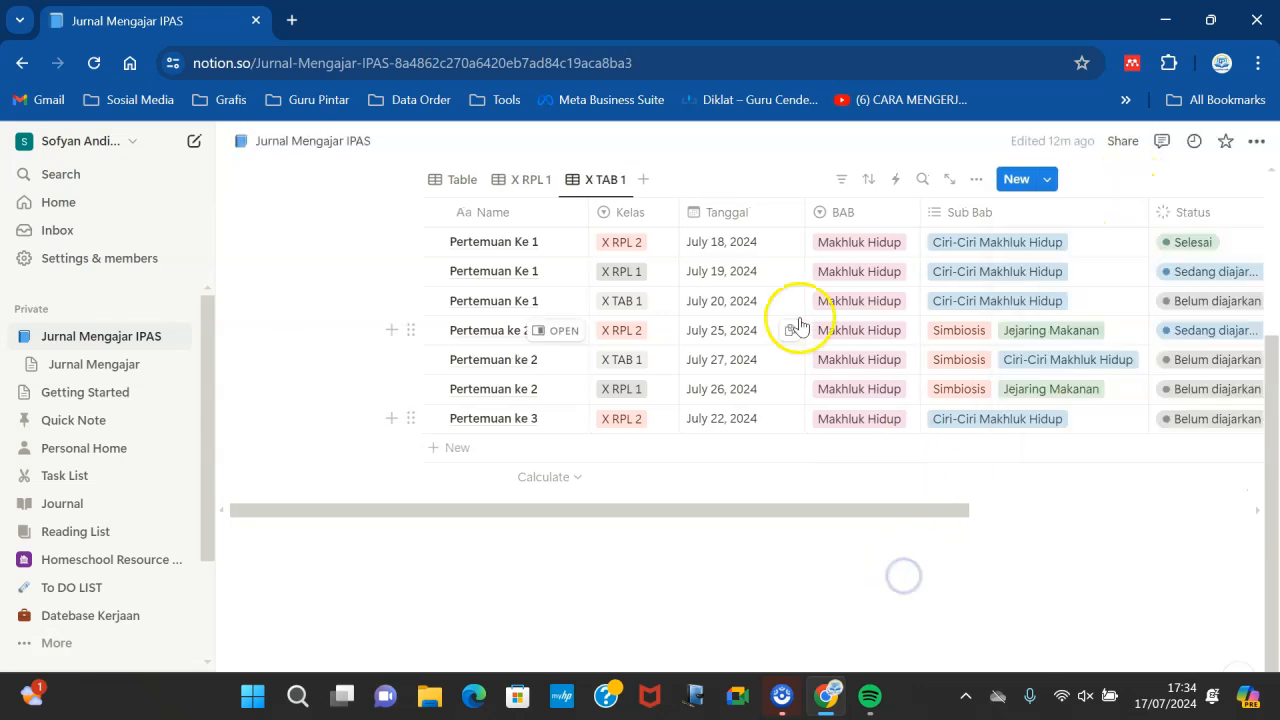
- Rename the original Table view to "Semua Kelas"
click(458, 181)
click(457, 183)
click(457, 183)
click(457, 183)
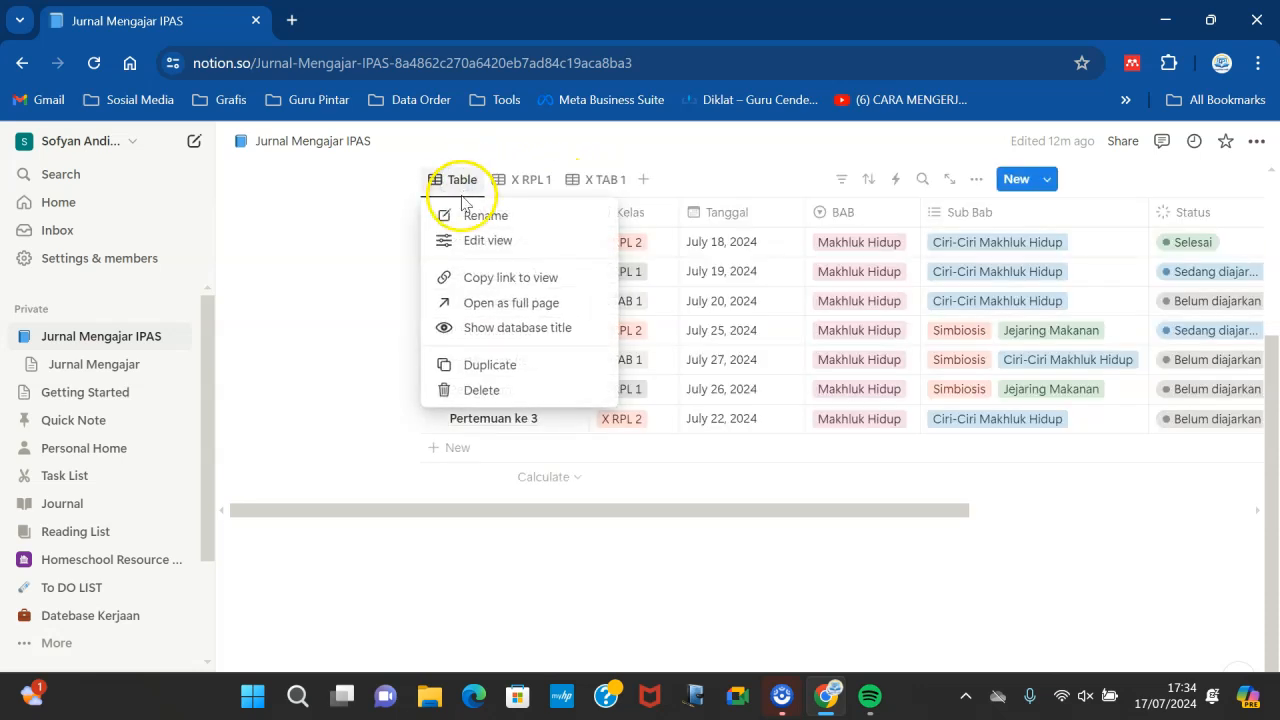
click(465, 210)
text(Semua Kelas)
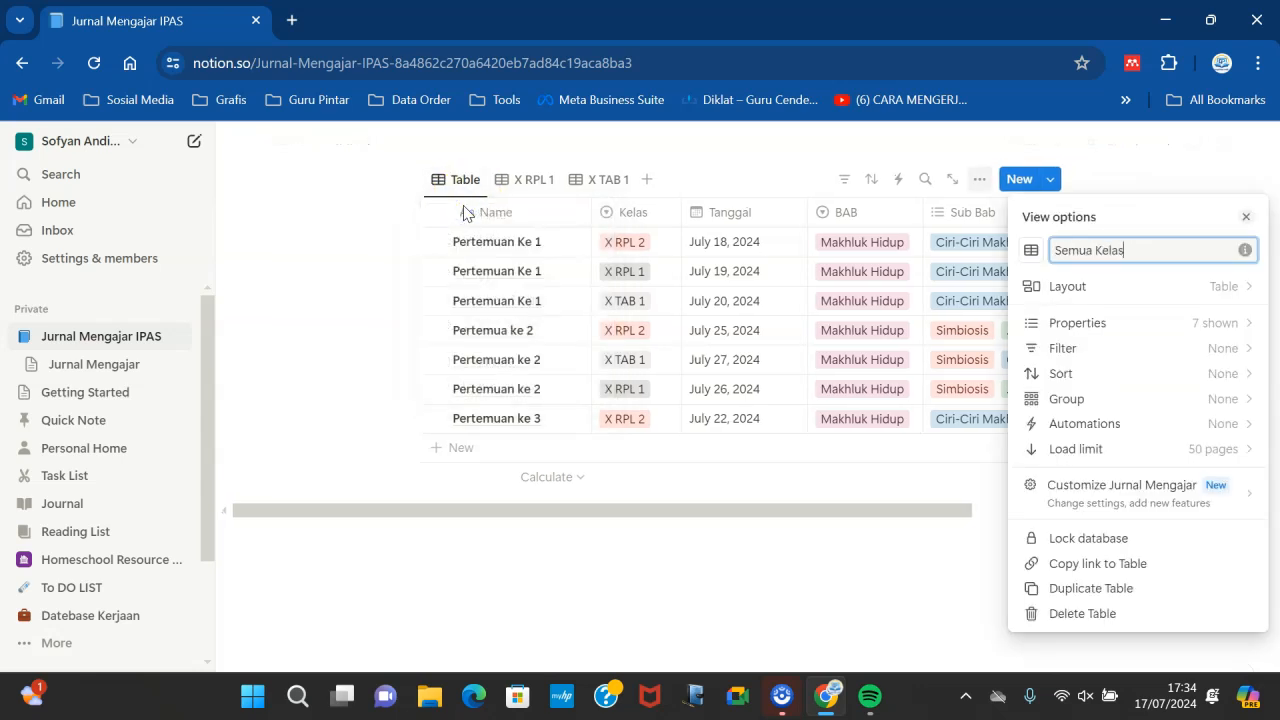
click(485, 587)
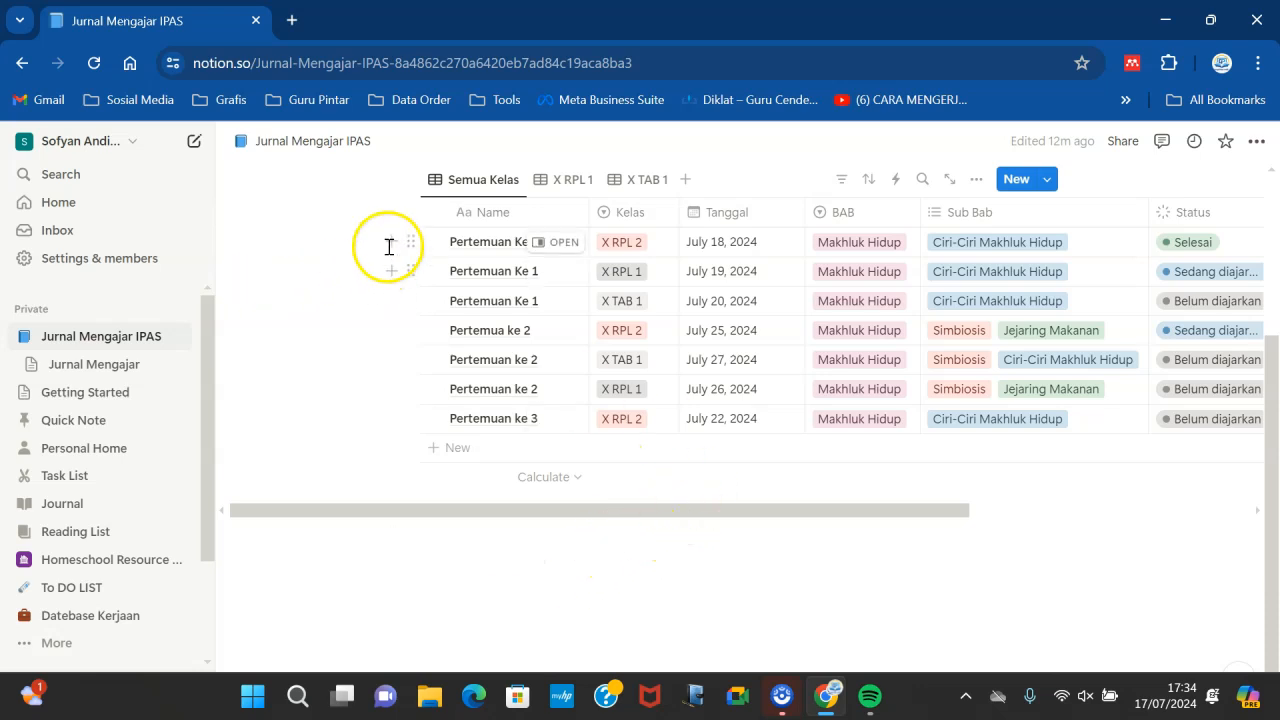
- In the X RPL 1 view, add a Kelas filter showing only X RPL 2 rows
click(574, 183)
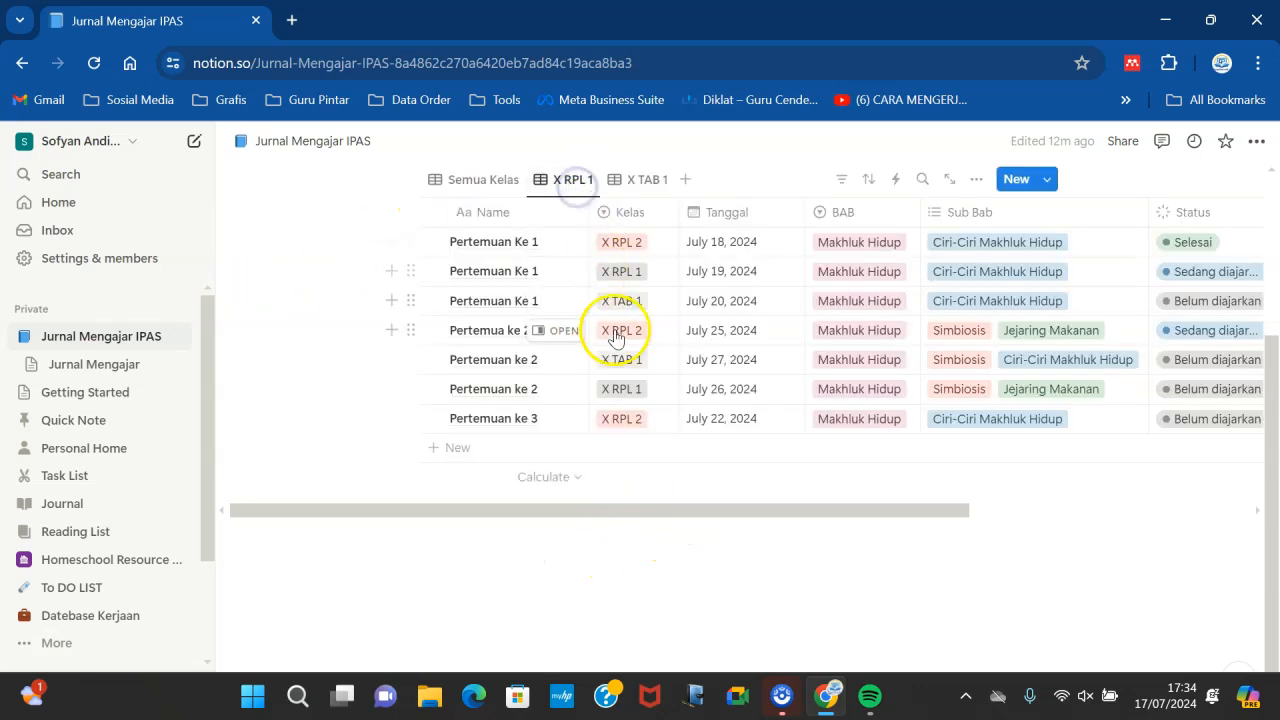
drag(1272, 350, 1275, 292)
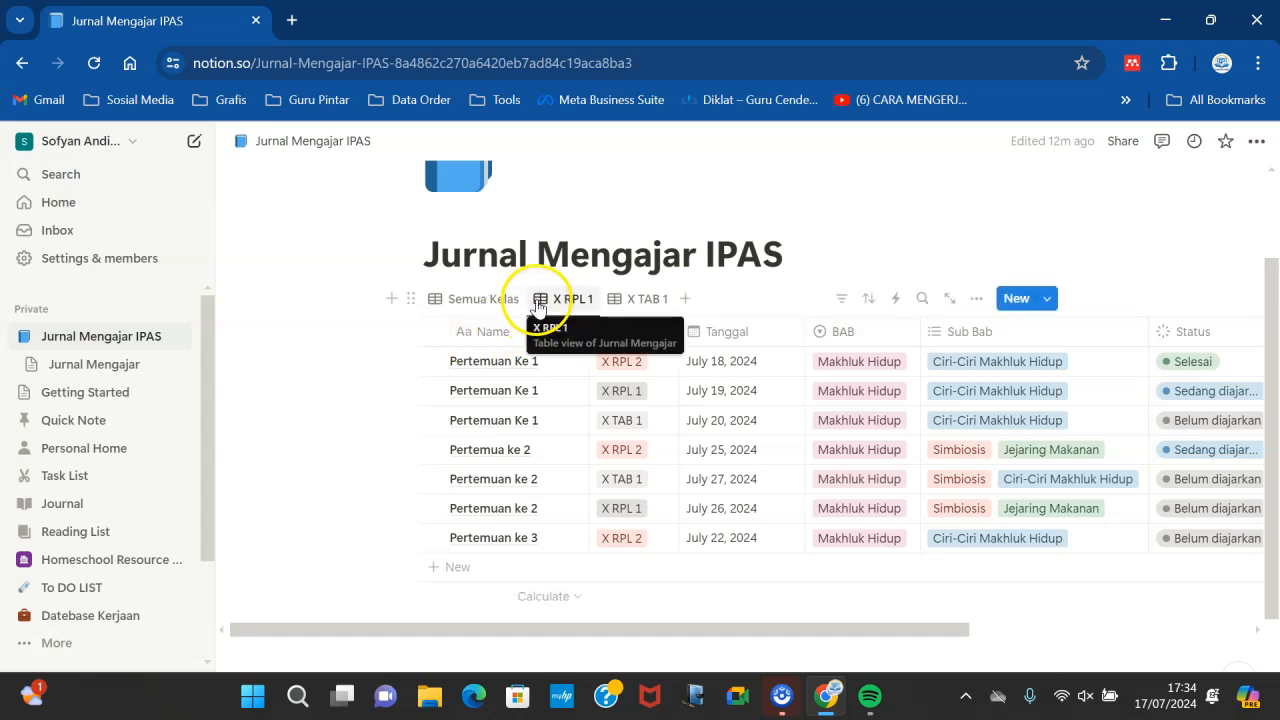
click(841, 300)
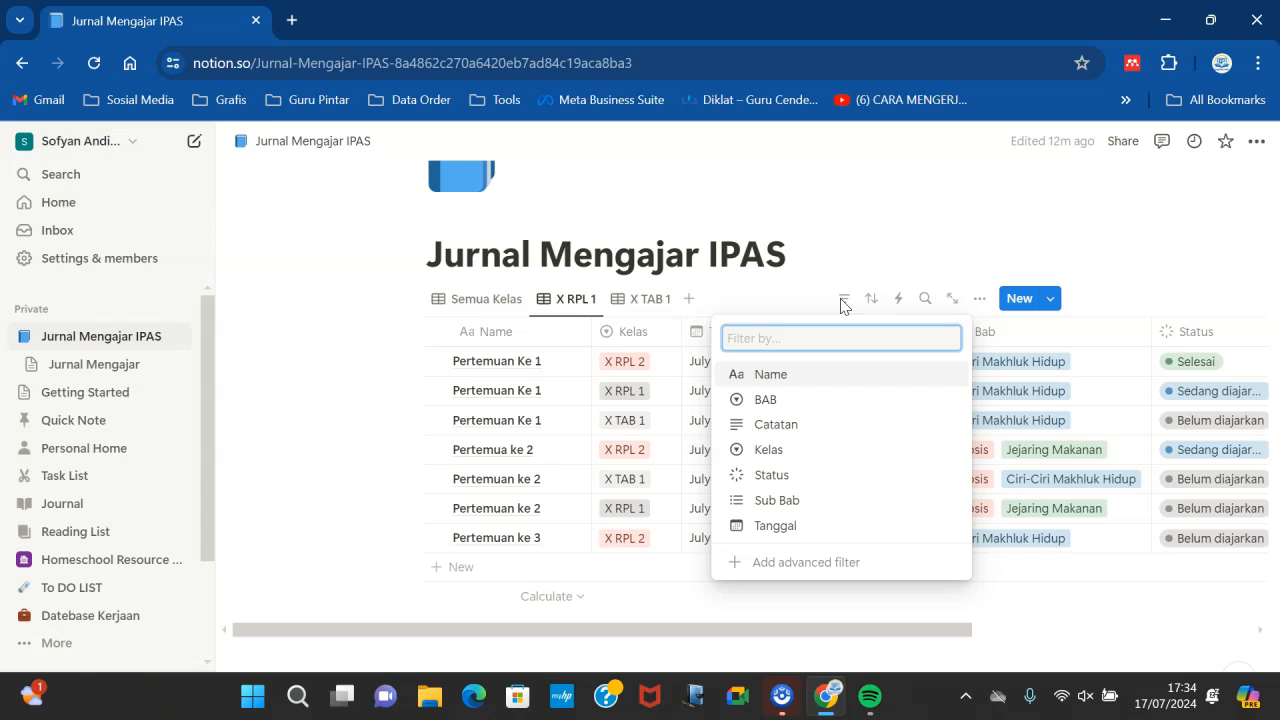
click(789, 450)
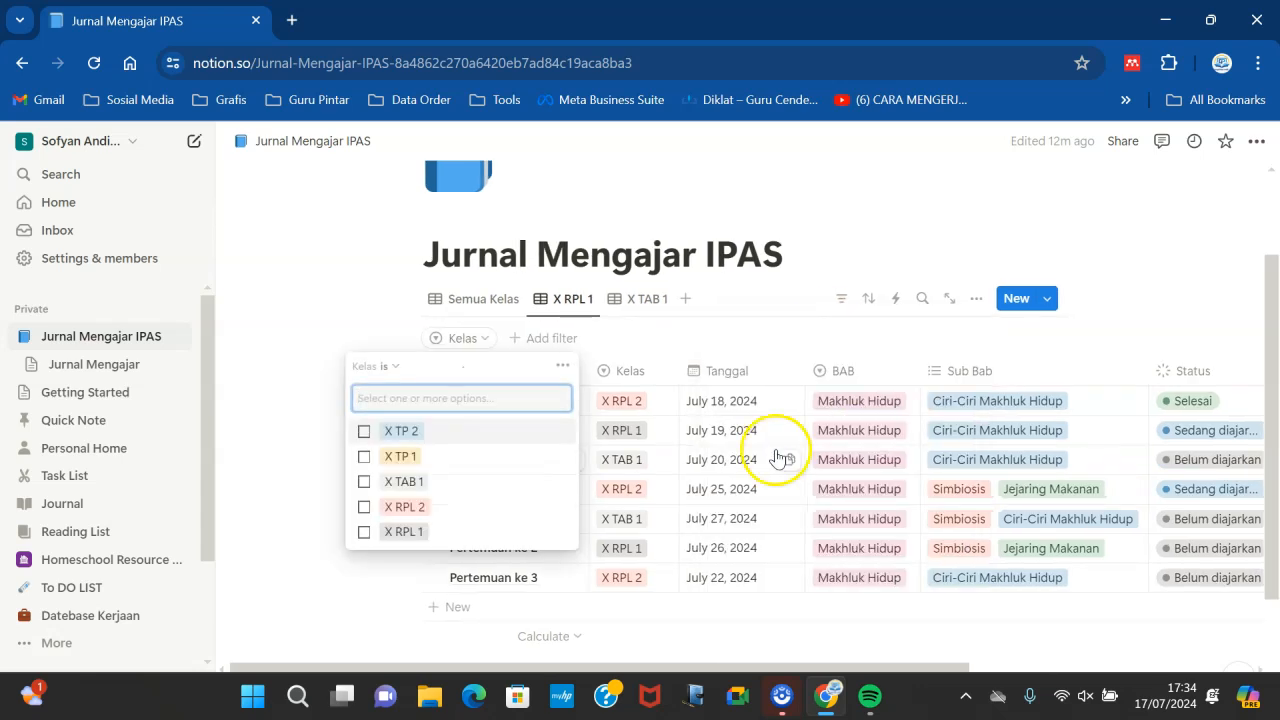
click(401, 512)
click(767, 295)
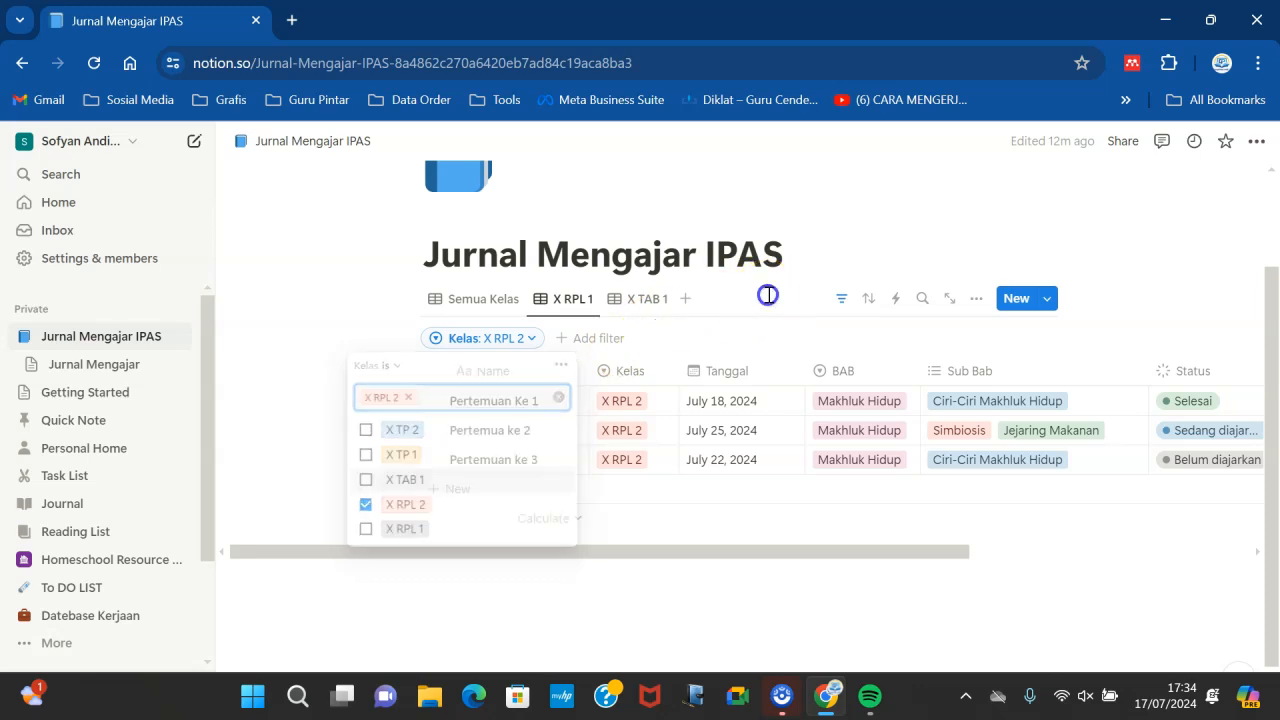
- Rename the filtered view to "X RPL 2"
click(578, 298)
click(616, 334)
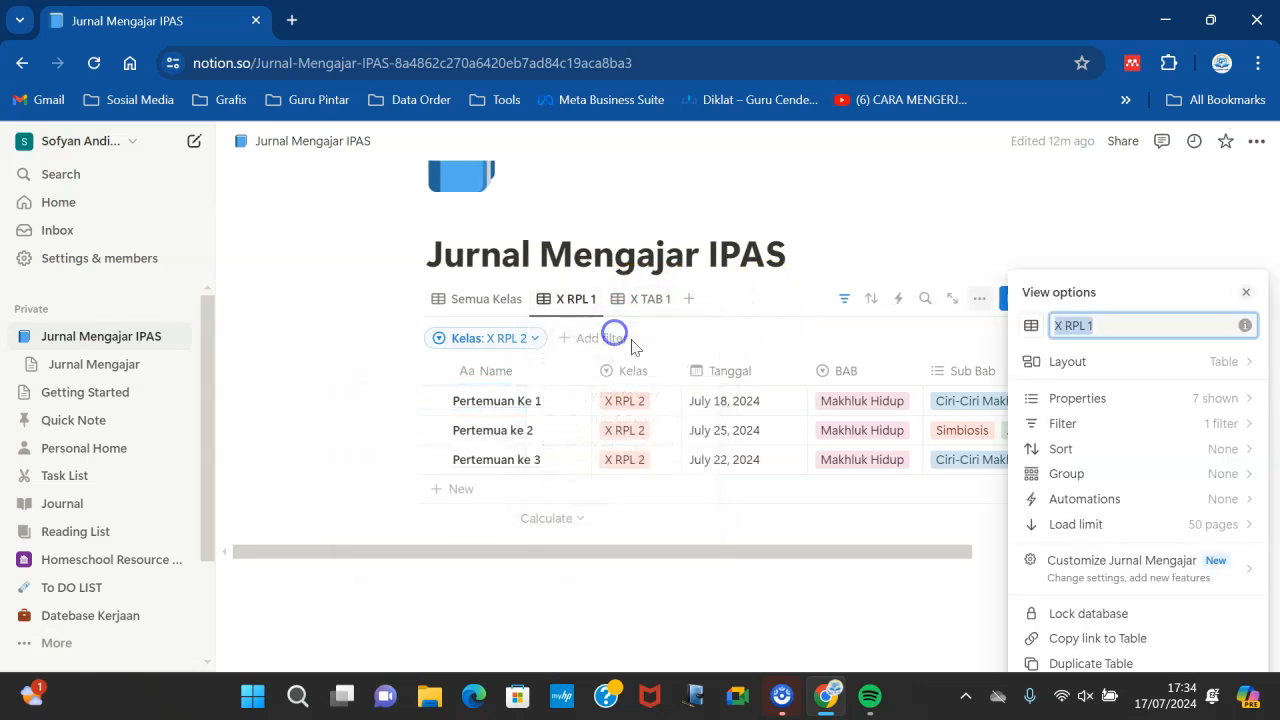
text(2)
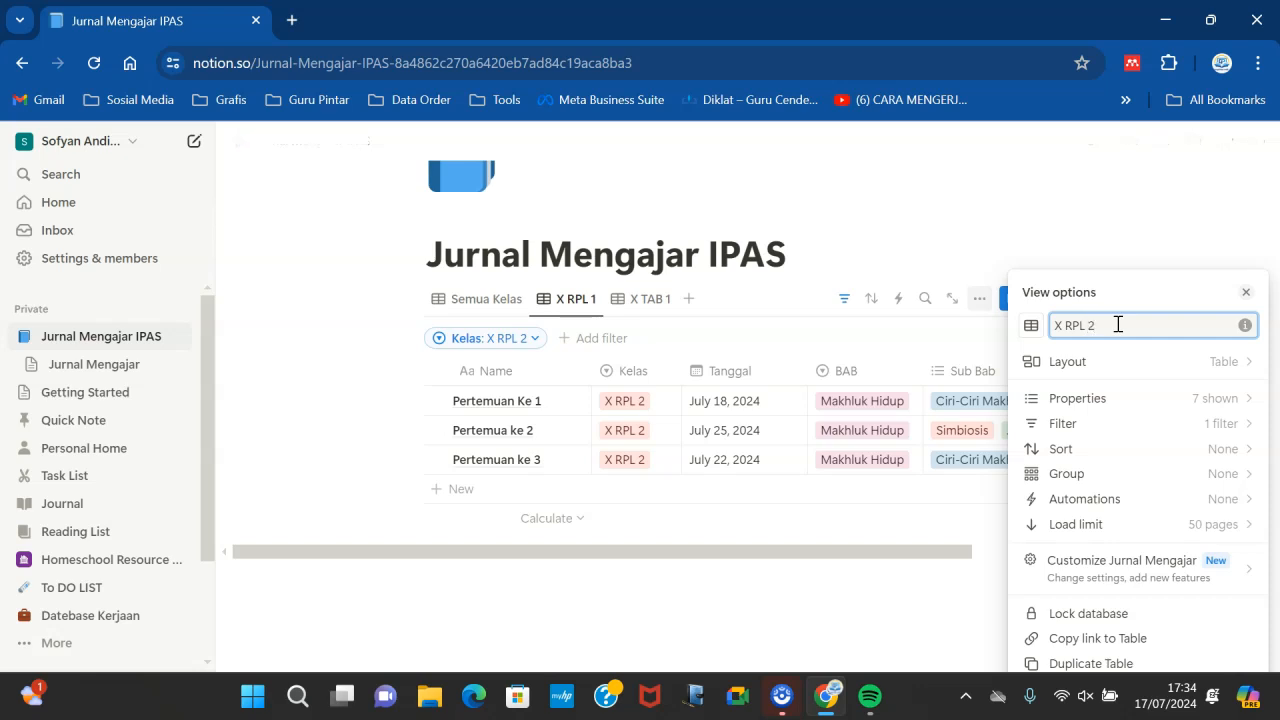
click(740, 523)
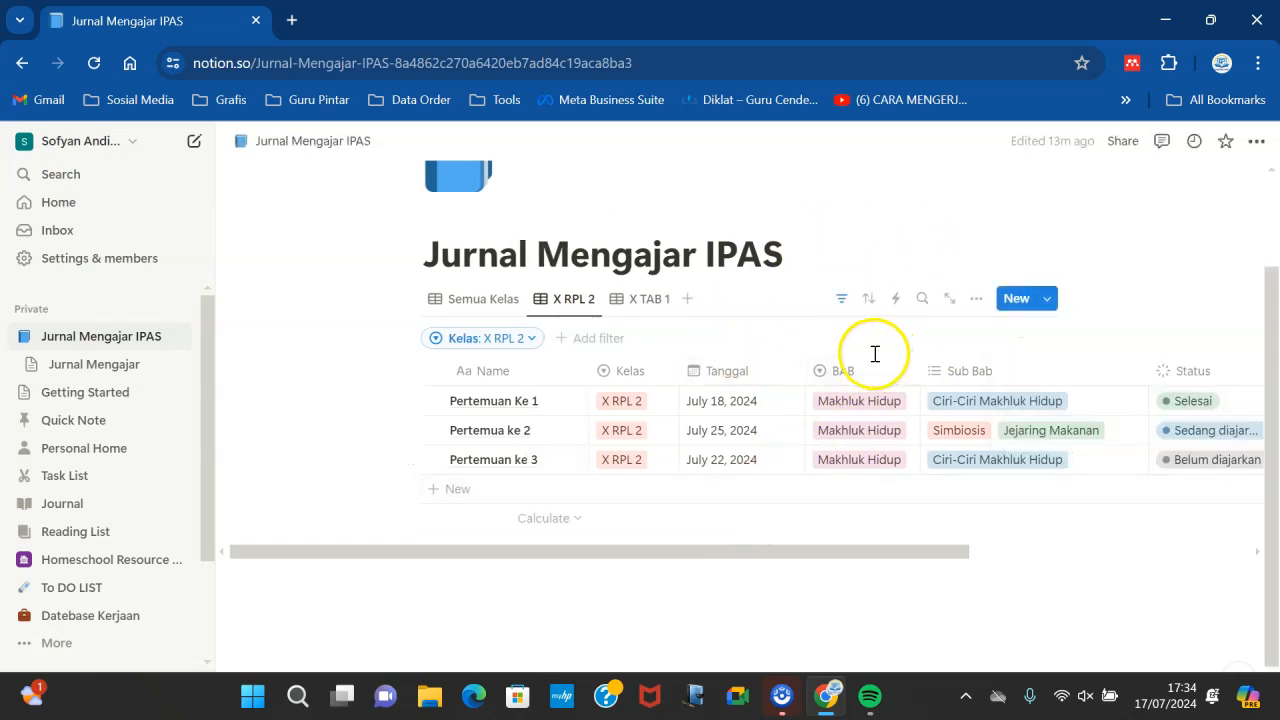
- In the X TAB 1 view, add a Kelas filter showing only X TAB 1 rows
drag(768, 549, 839, 543)
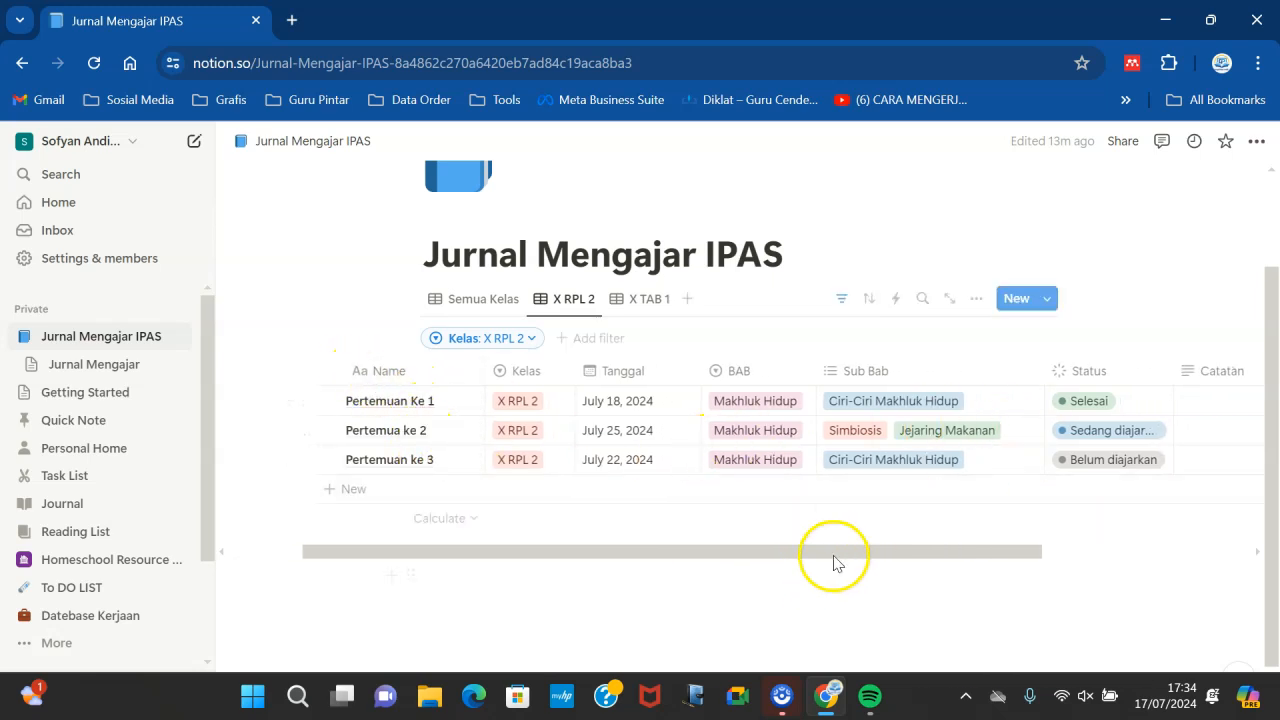
click(649, 300)
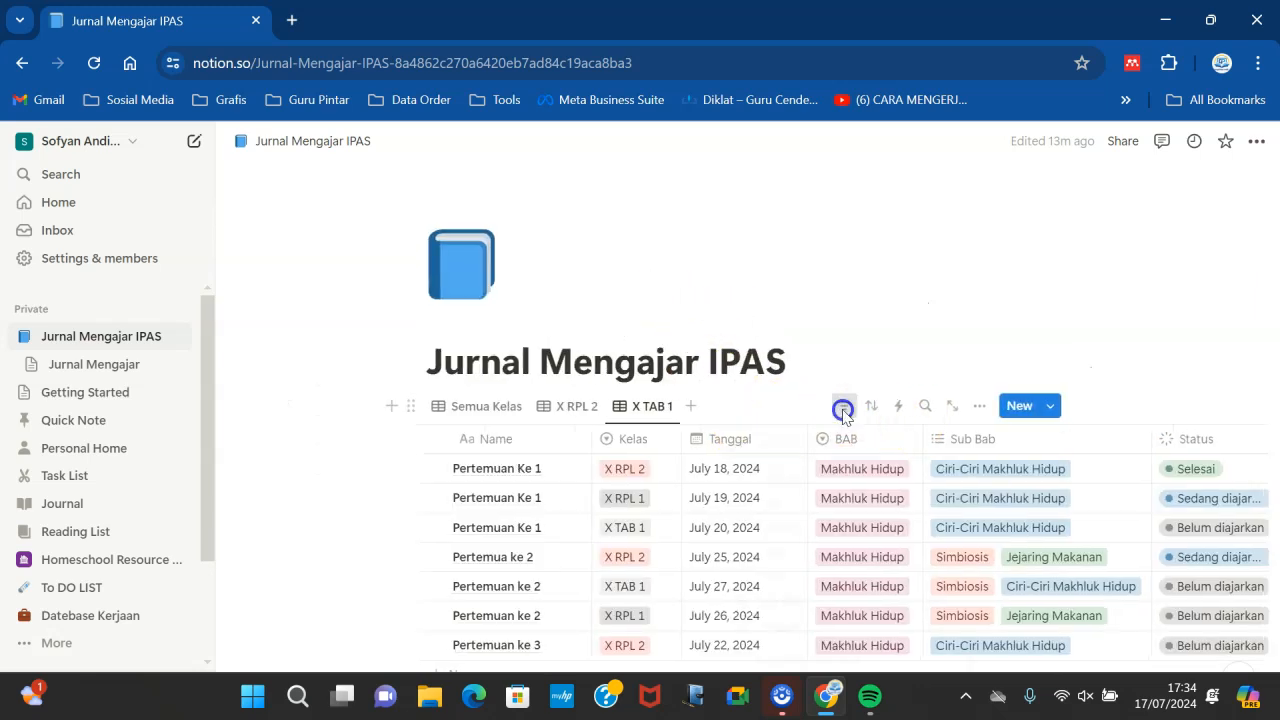
click(842, 406)
click(786, 559)
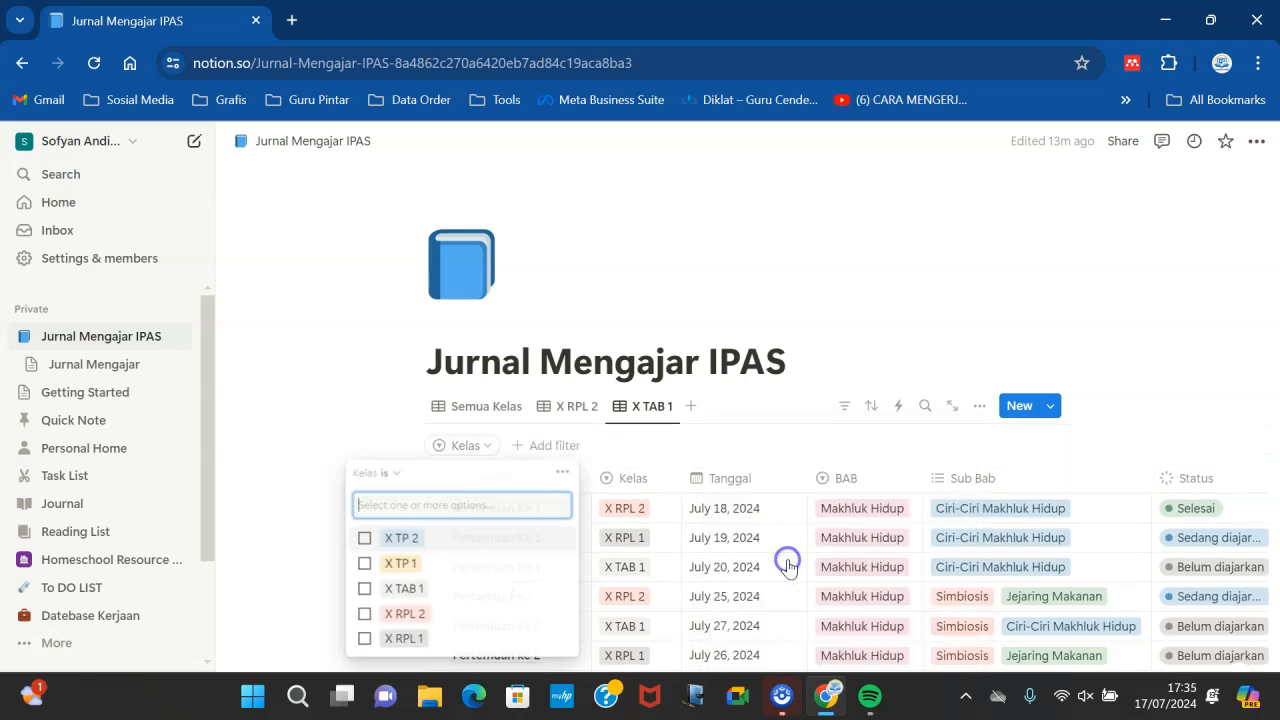
click(388, 591)
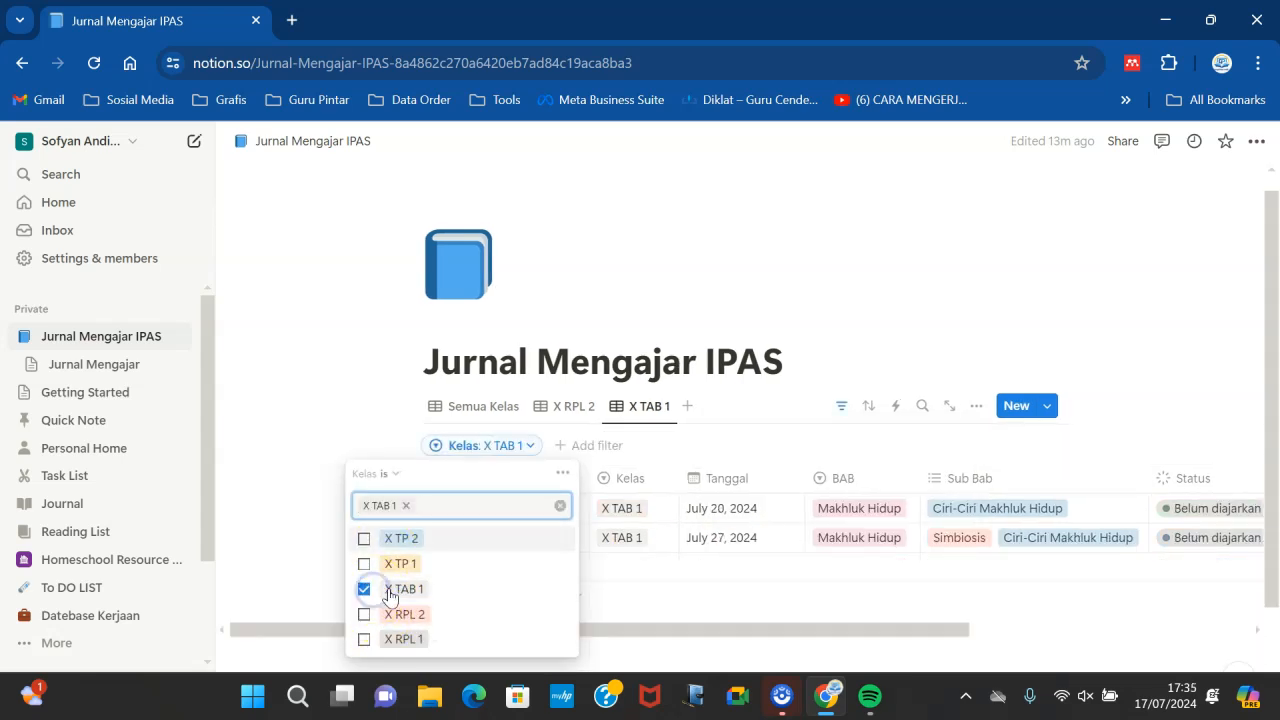
click(877, 322)
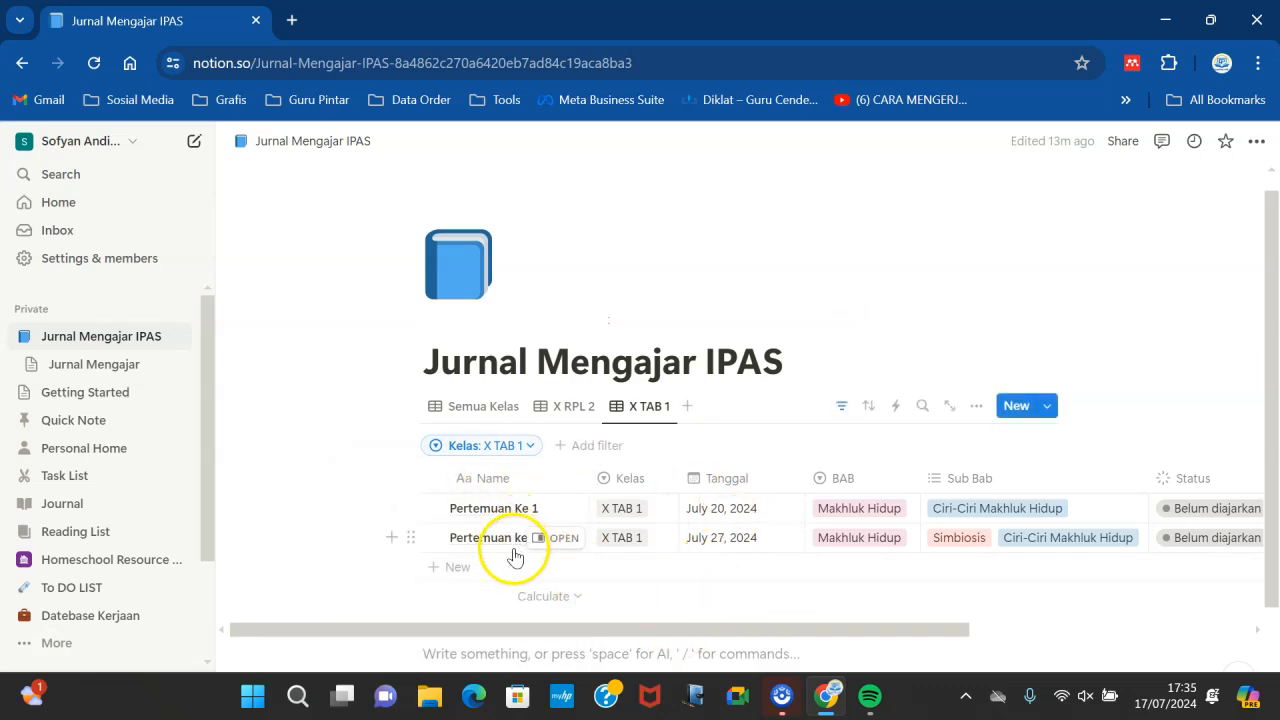
- Switch back to the Semua Kelas view and open the first row's Catatan cell for editing
drag(637, 630, 729, 632)
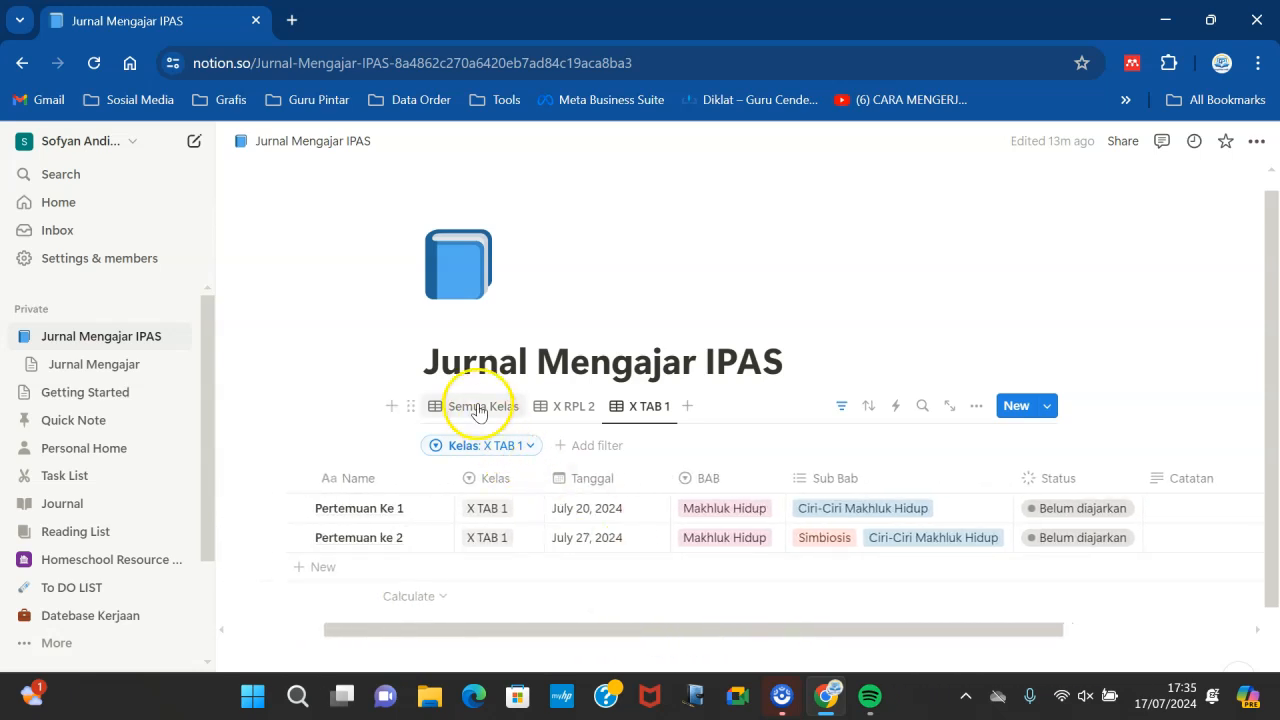
click(475, 404)
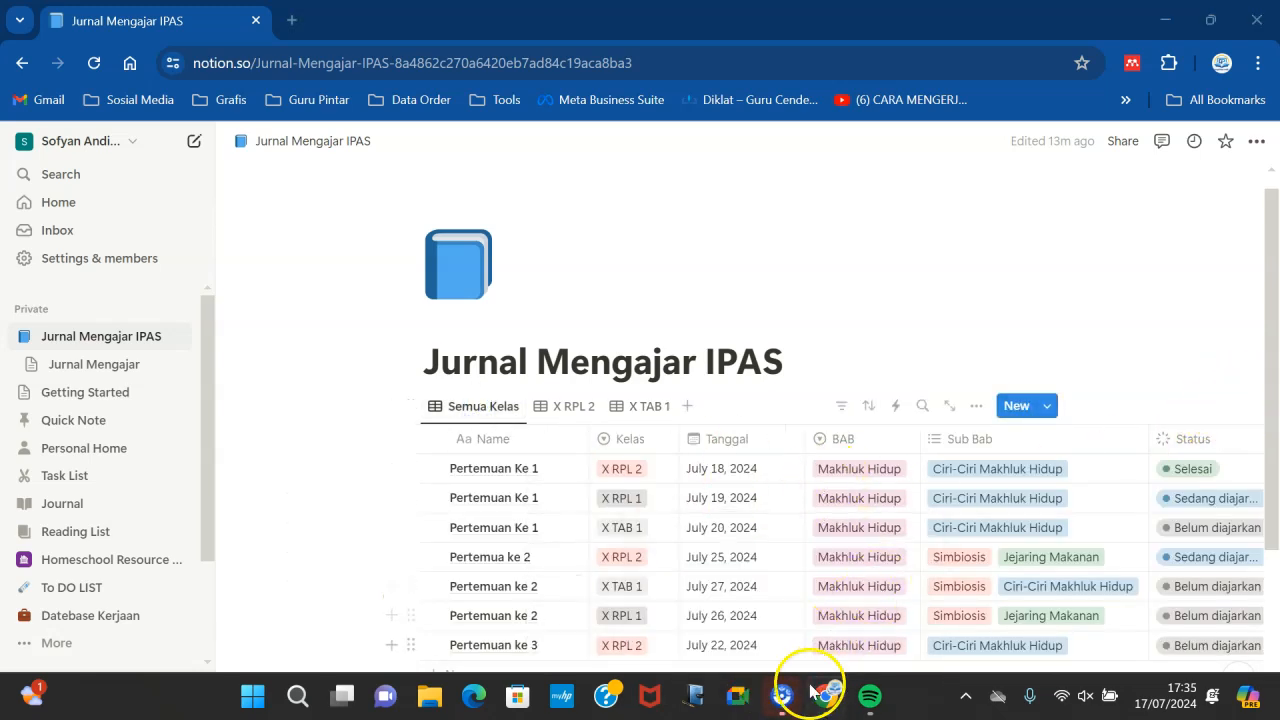
mouse_move(782, 690)
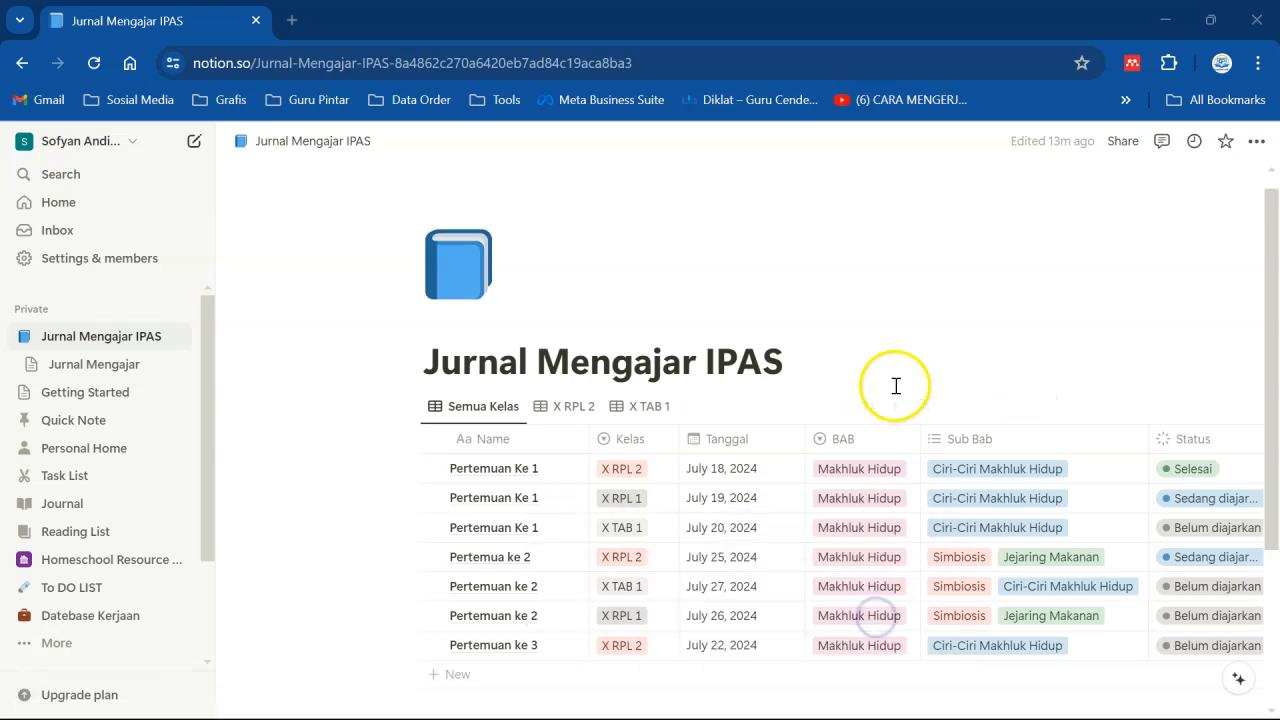
drag(1273, 375, 1272, 425)
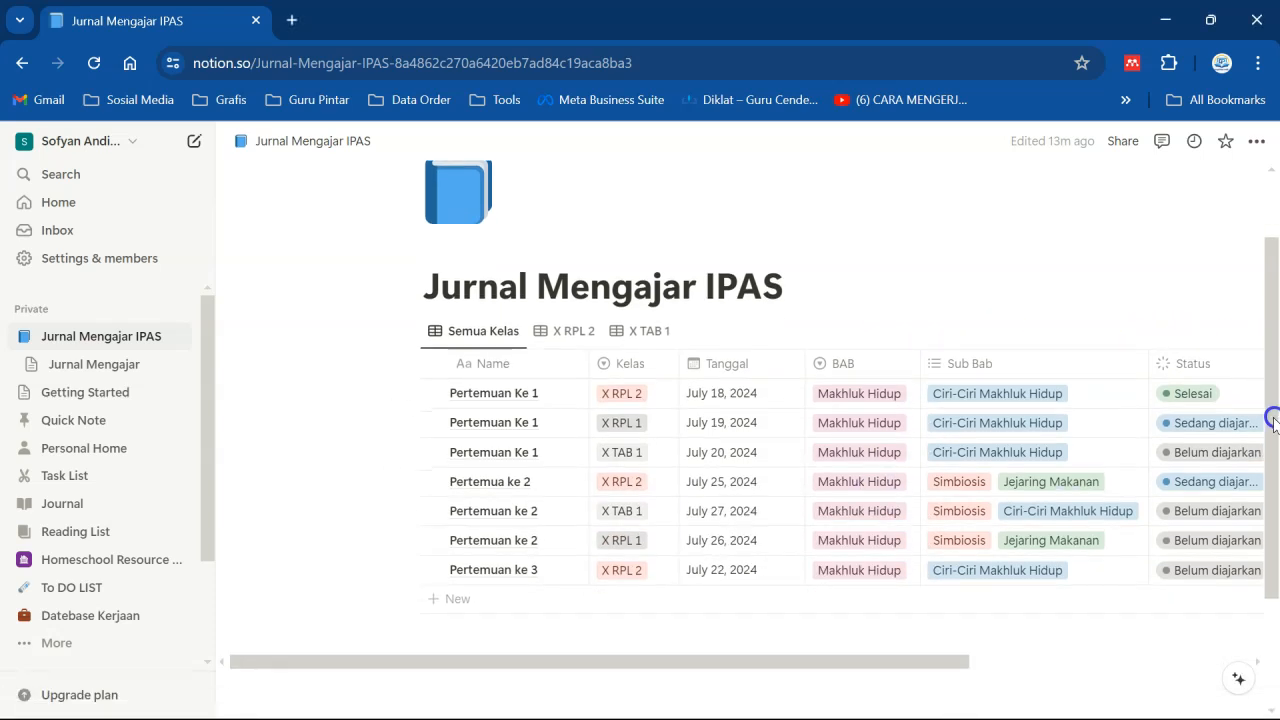
drag(910, 664, 1002, 666)
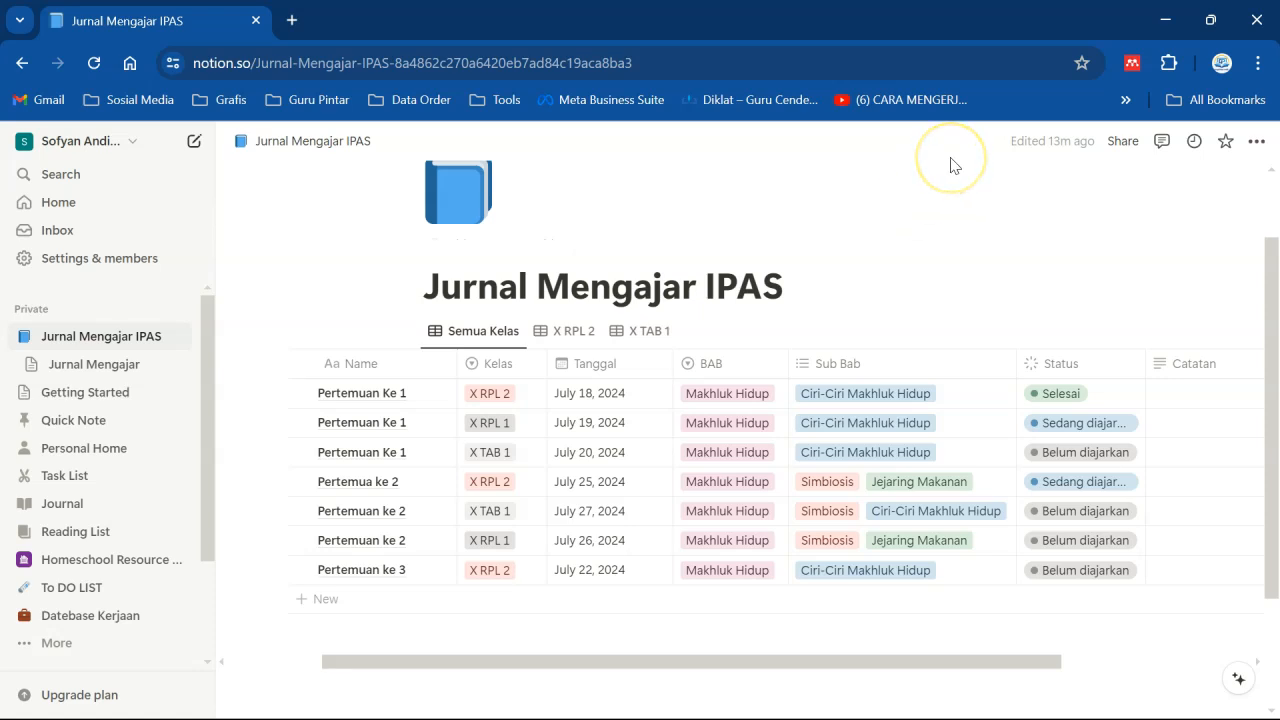
click(1193, 391)
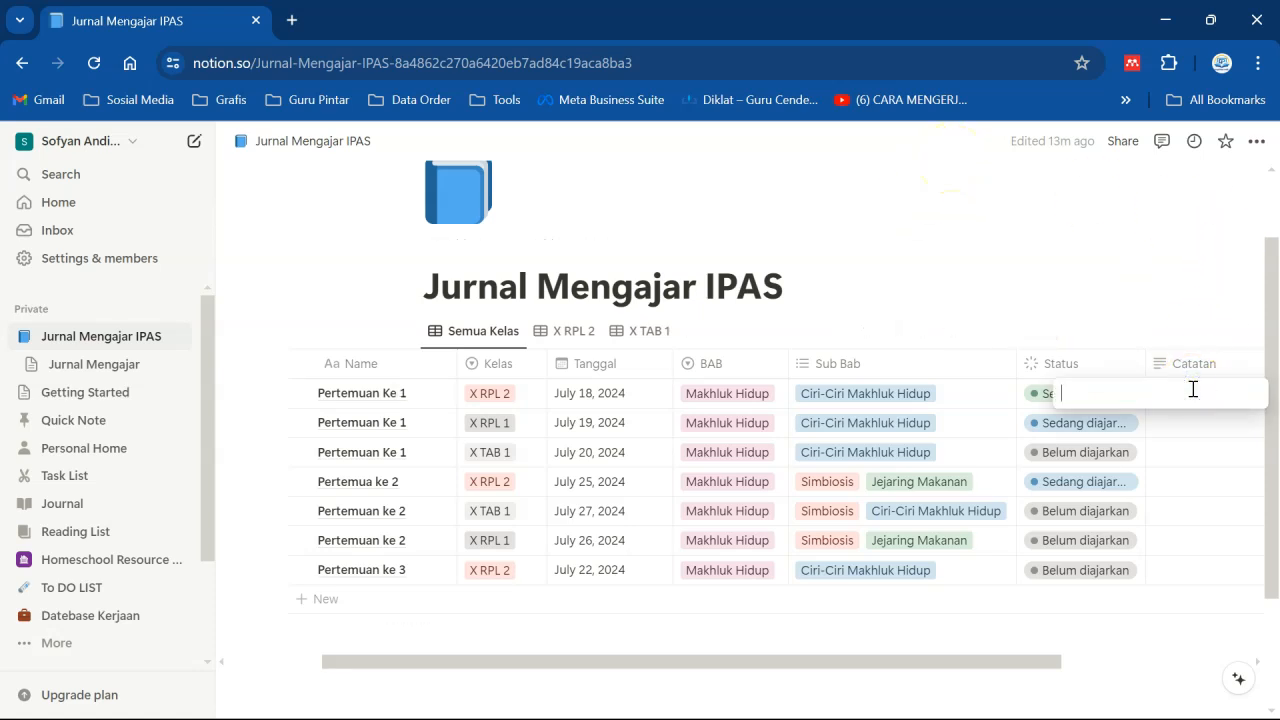
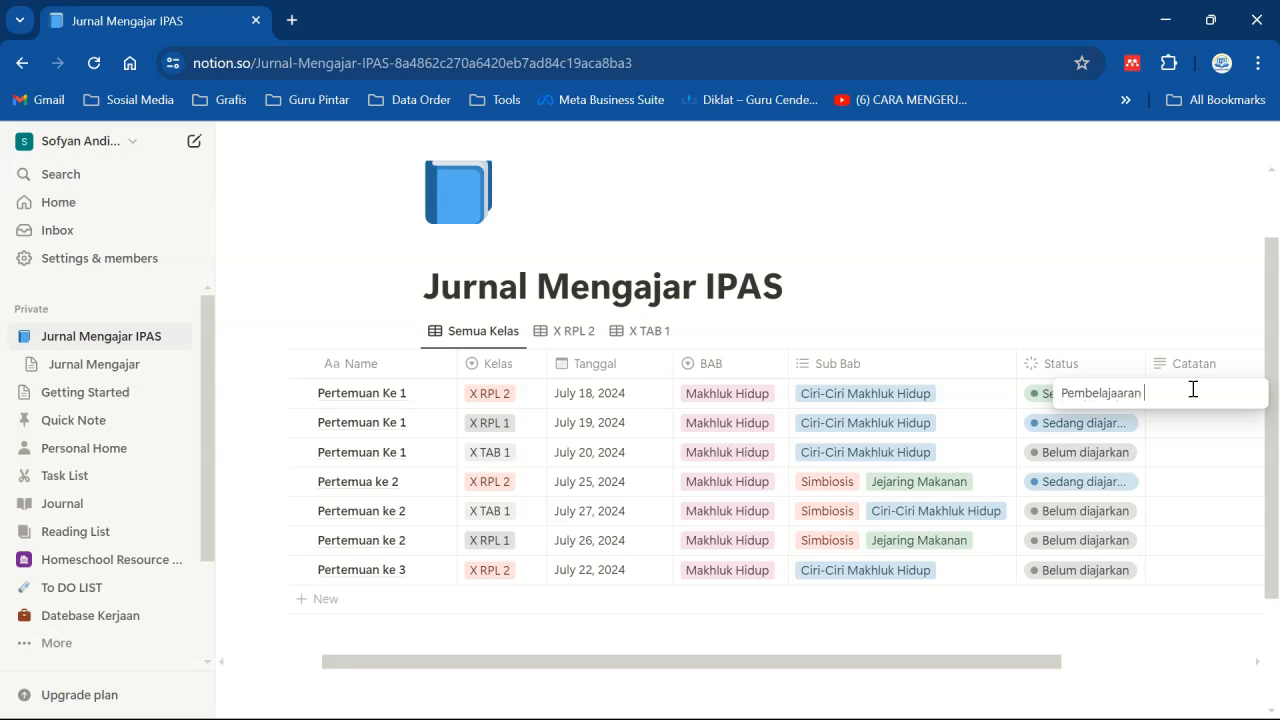
- Enter "Pembelajaaran berjalan dengan Baik" as the first row's Catatan note
text(jalan dengan Baik)
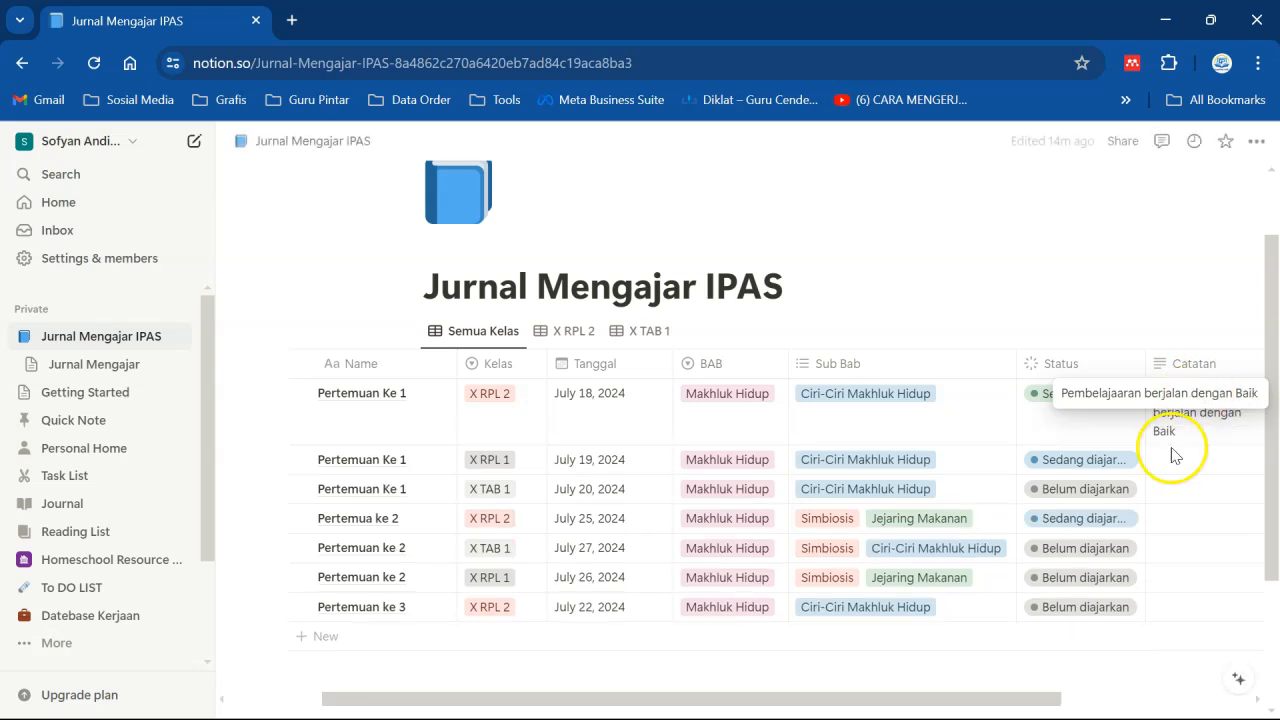
key(Escape)
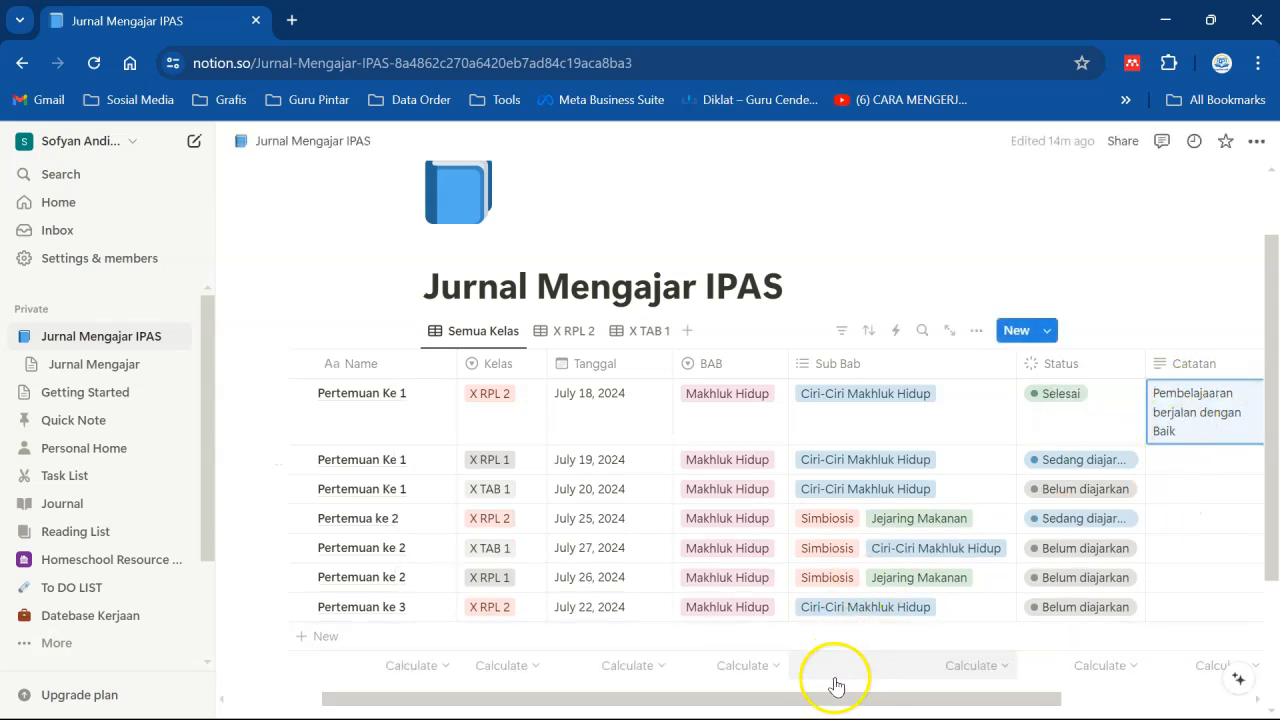
- Widen the Catatan column and enter "ada 4 orang yang belum memahami materi" as the second row's Catatan note
drag(831, 694, 926, 692)
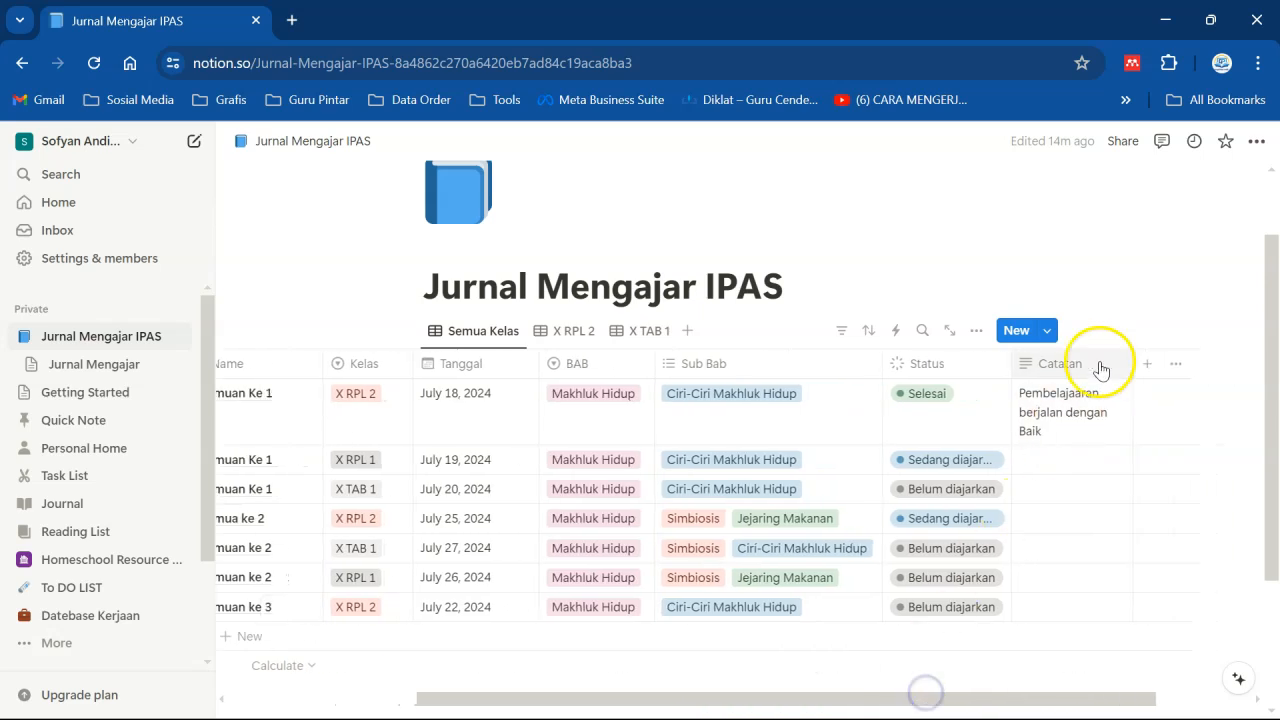
drag(1134, 364, 1191, 356)
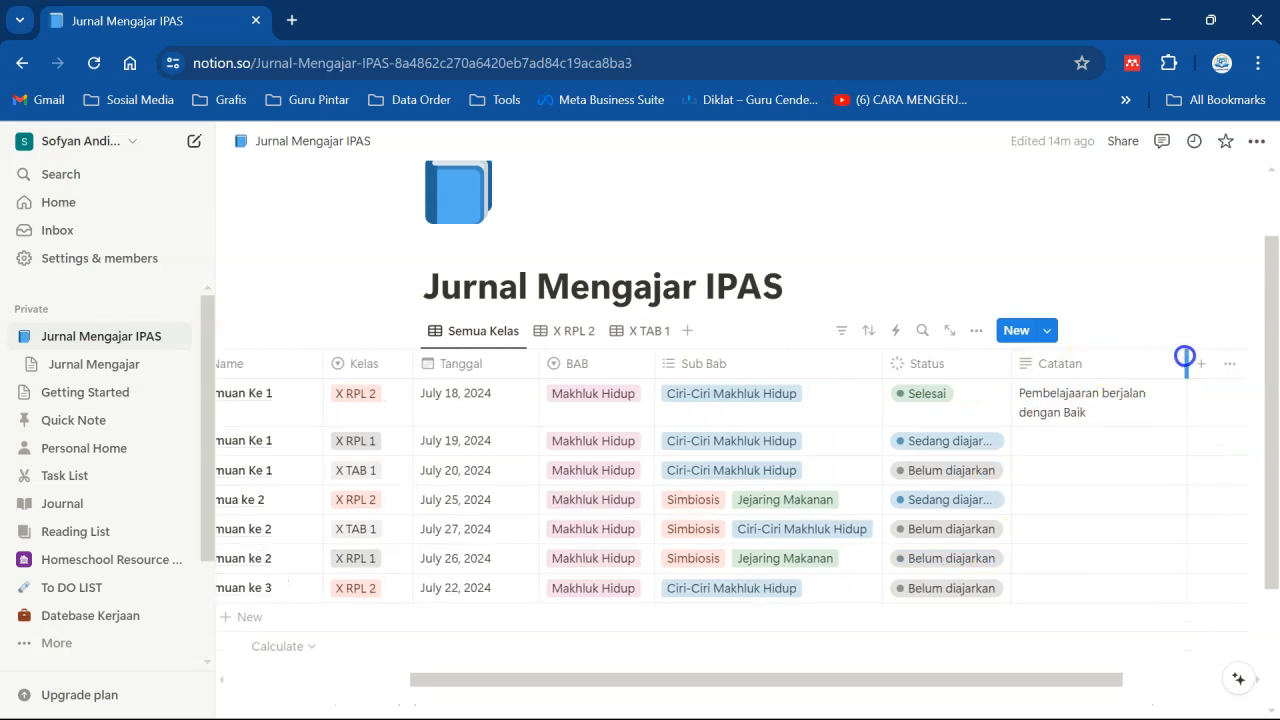
click(1066, 434)
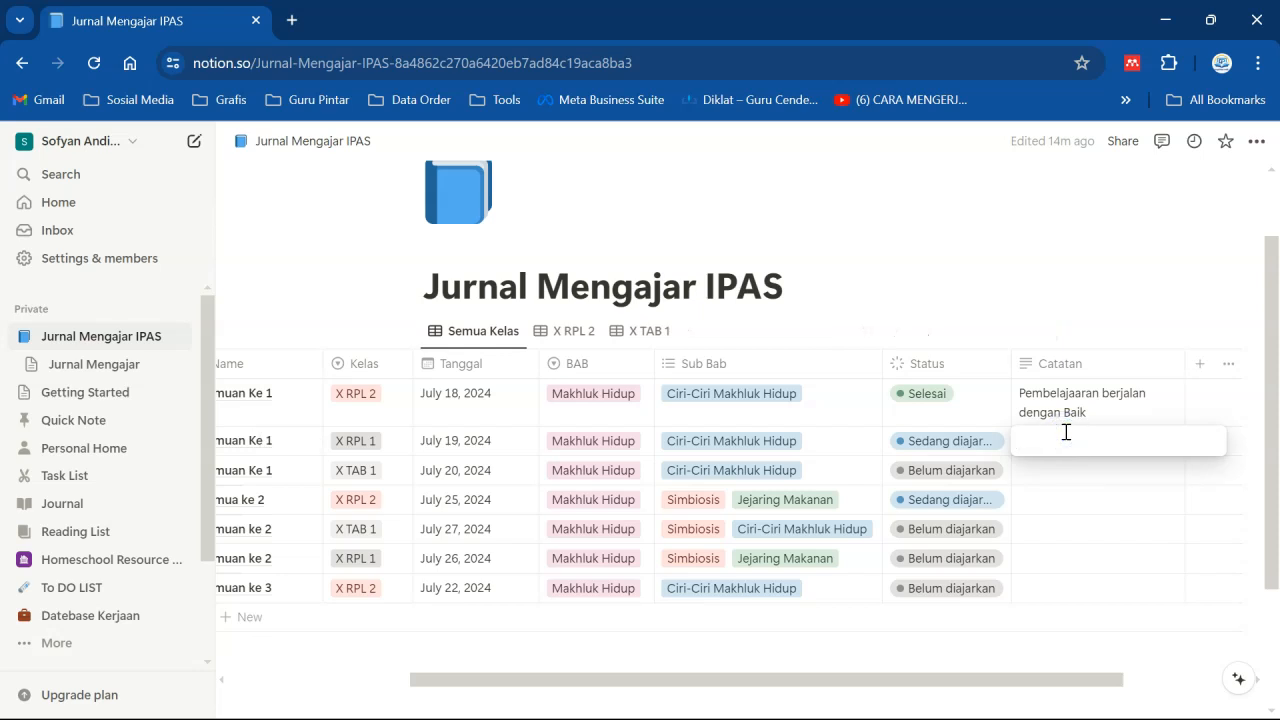
text(ada)
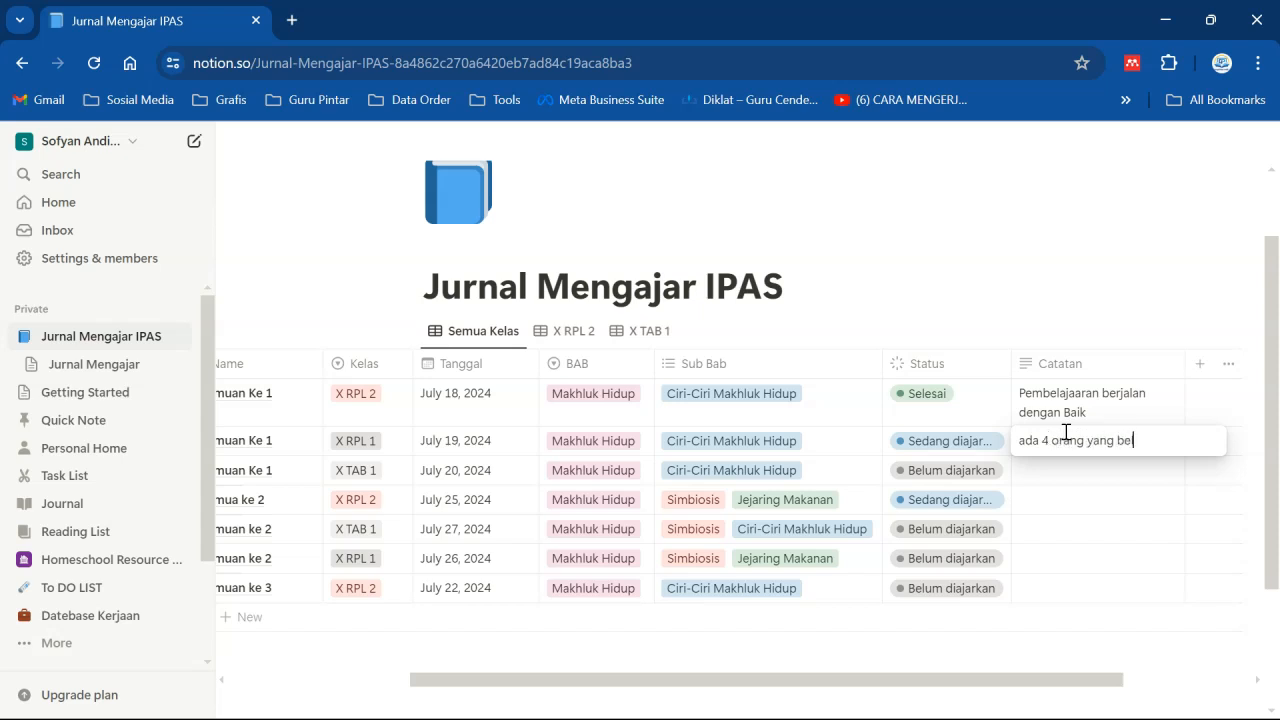
text(4 orang yang belum memahami)
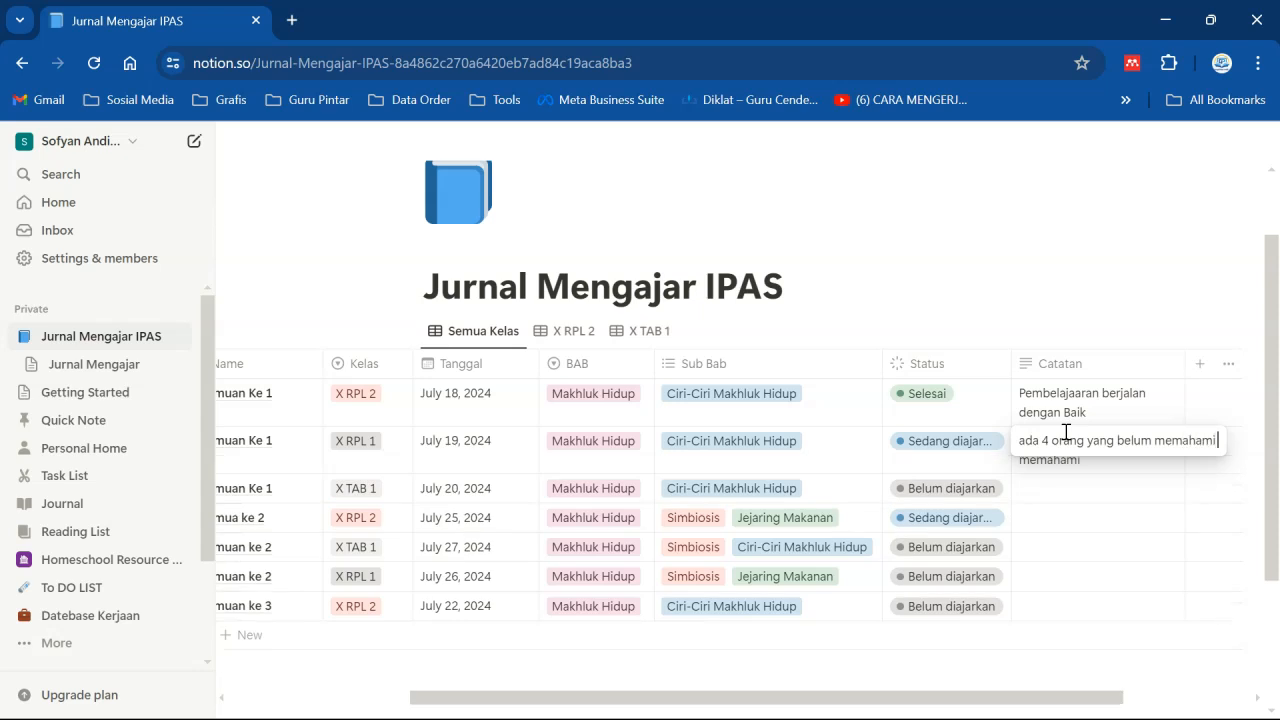
text( materi)
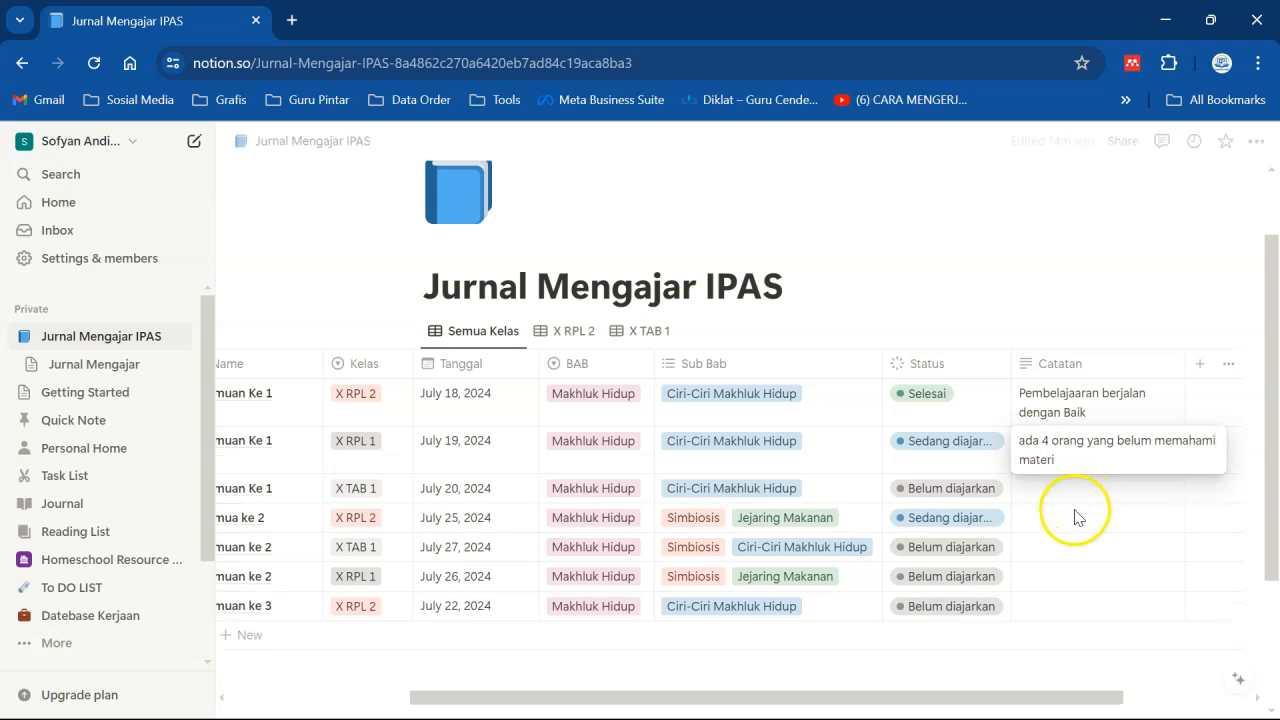
key(Escape)
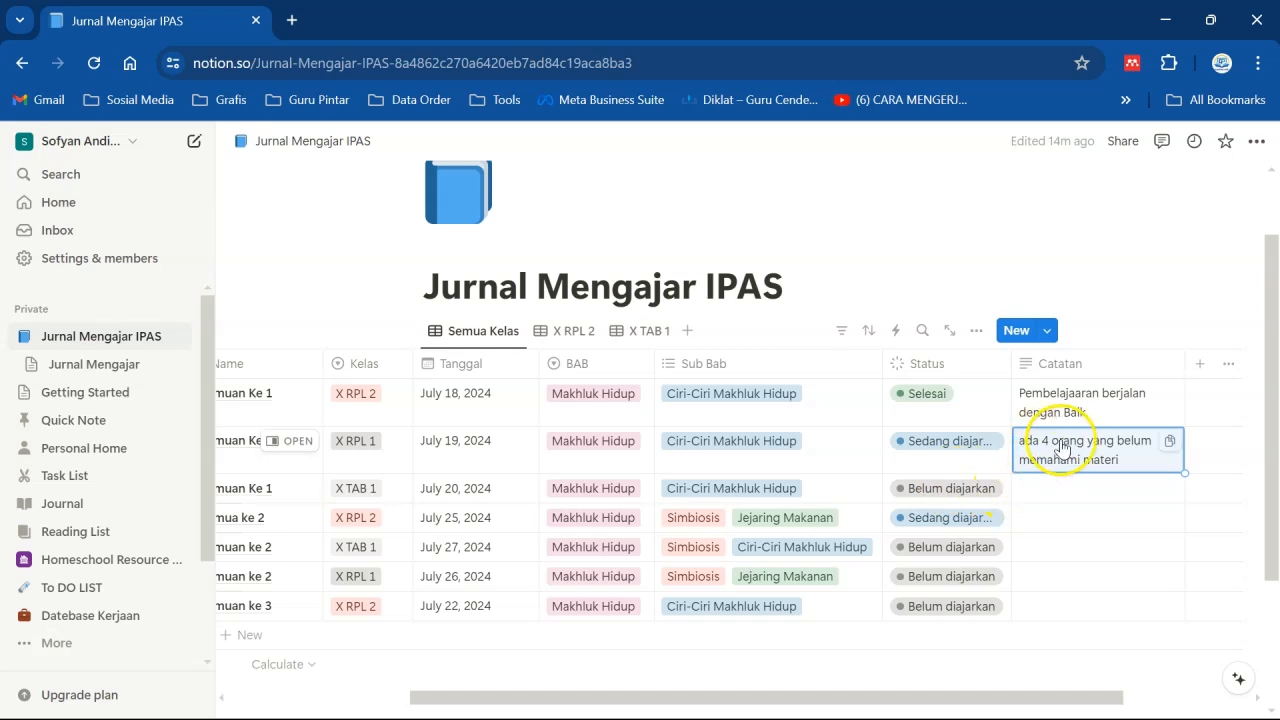
- Copy the second row's Catatan note and paste it into the third row's Catatan cell
click(1165, 440)
click(1095, 486)
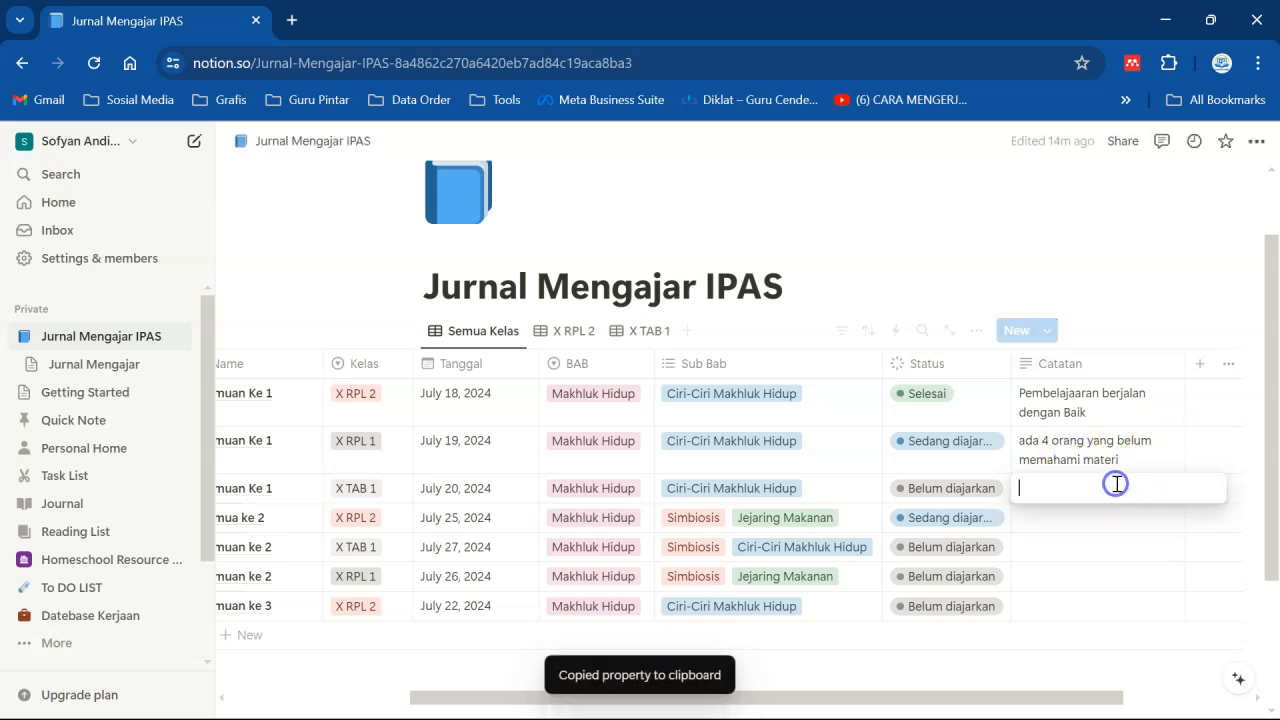
key(ctrl+v)
key(Escape)
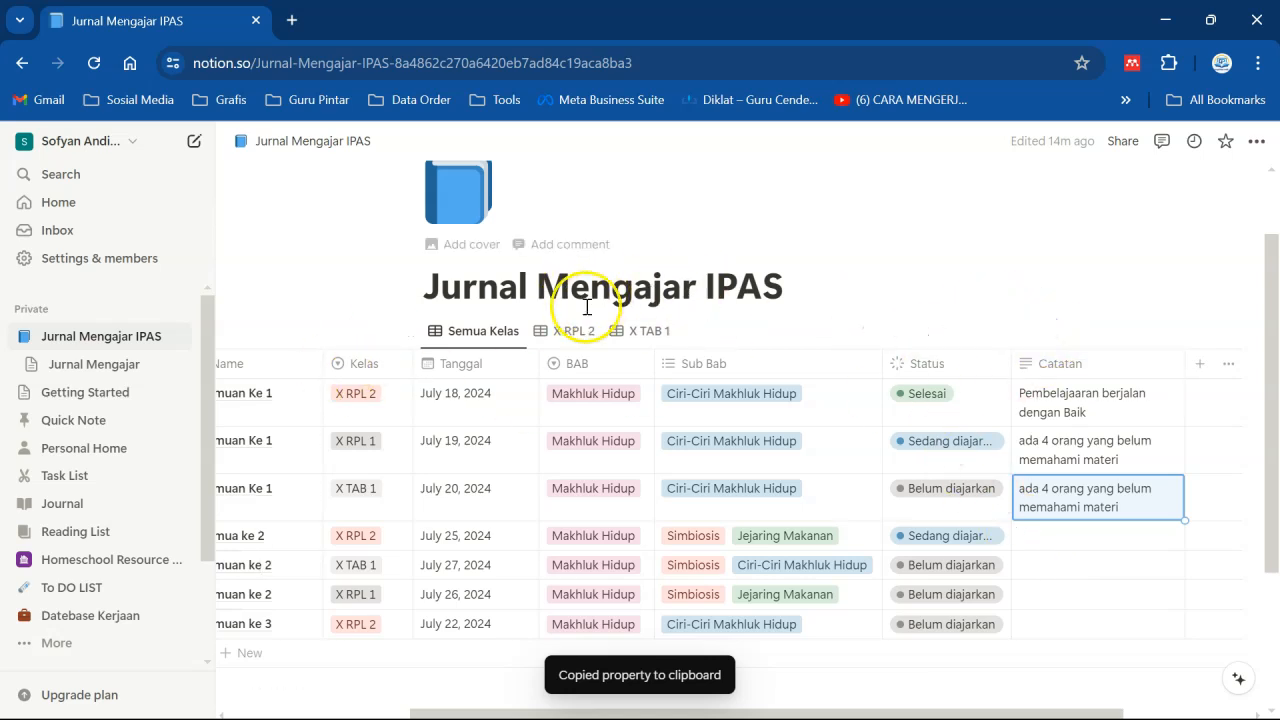
- Switch between the Semua Kelas and X RPL 2 views to review which rows each shows
drag(813, 713, 731, 706)
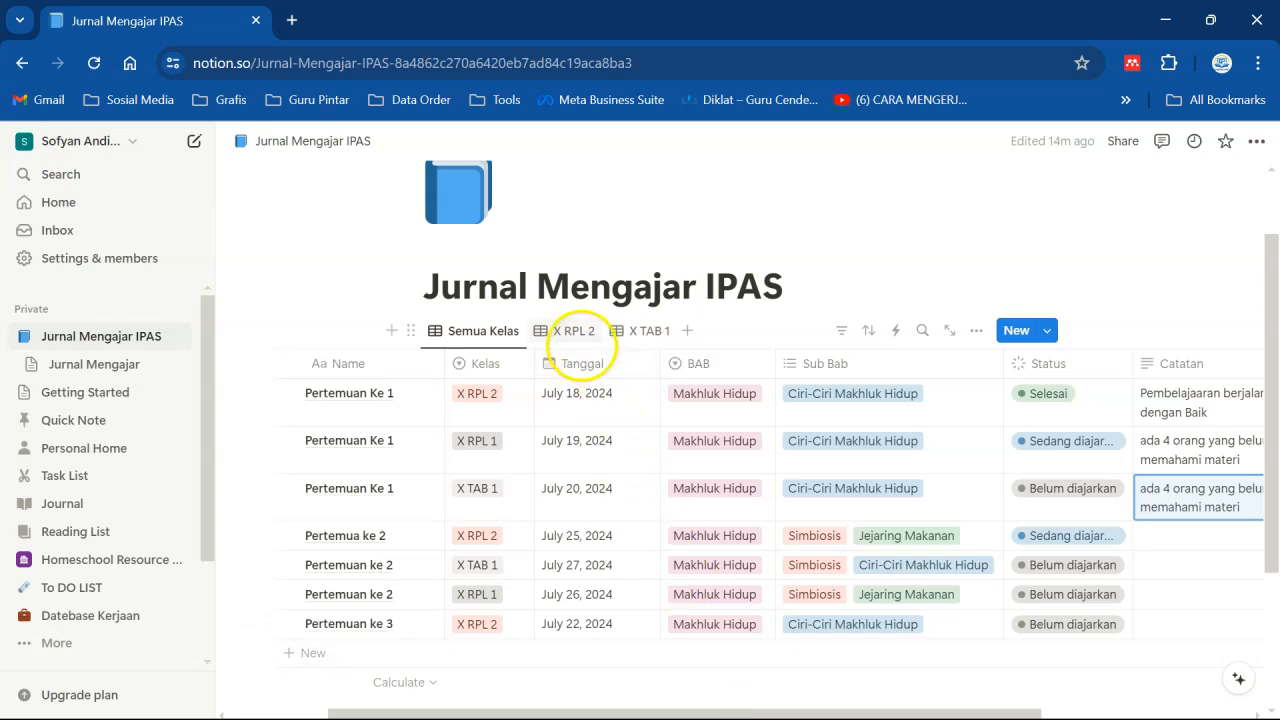
click(572, 330)
drag(686, 665, 835, 680)
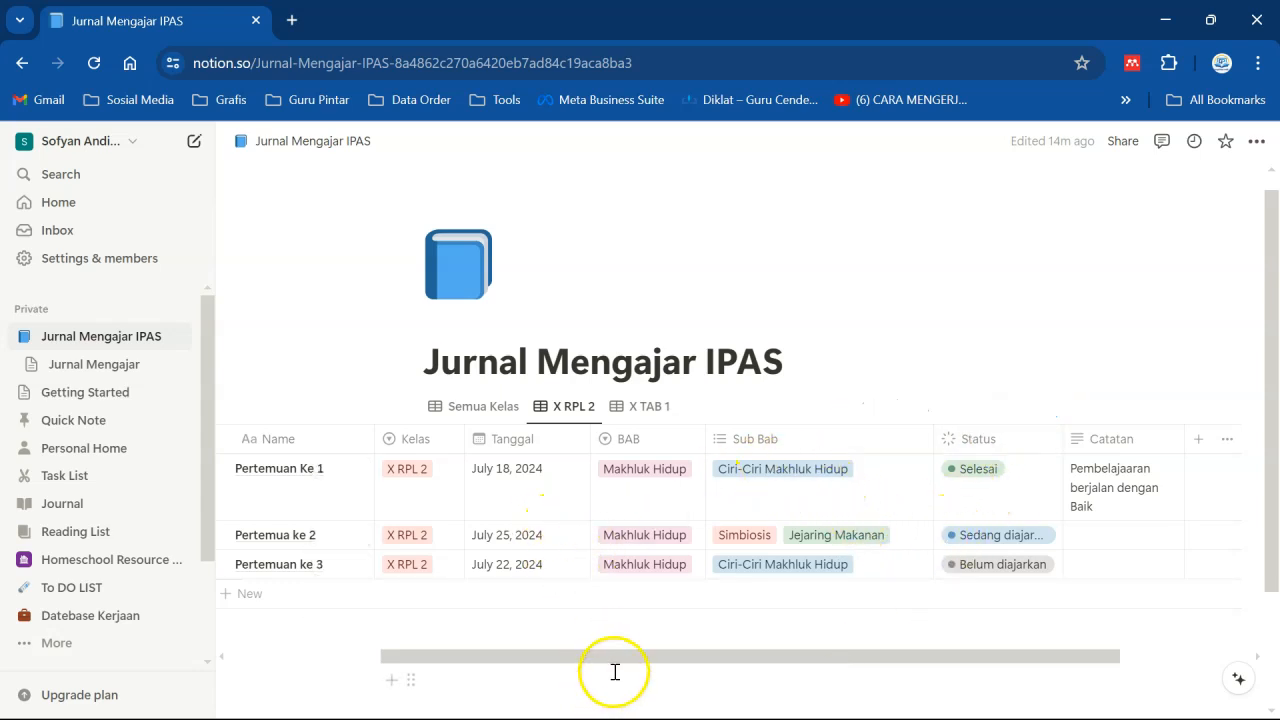
drag(607, 657, 598, 657)
drag(476, 656, 529, 655)
click(469, 410)
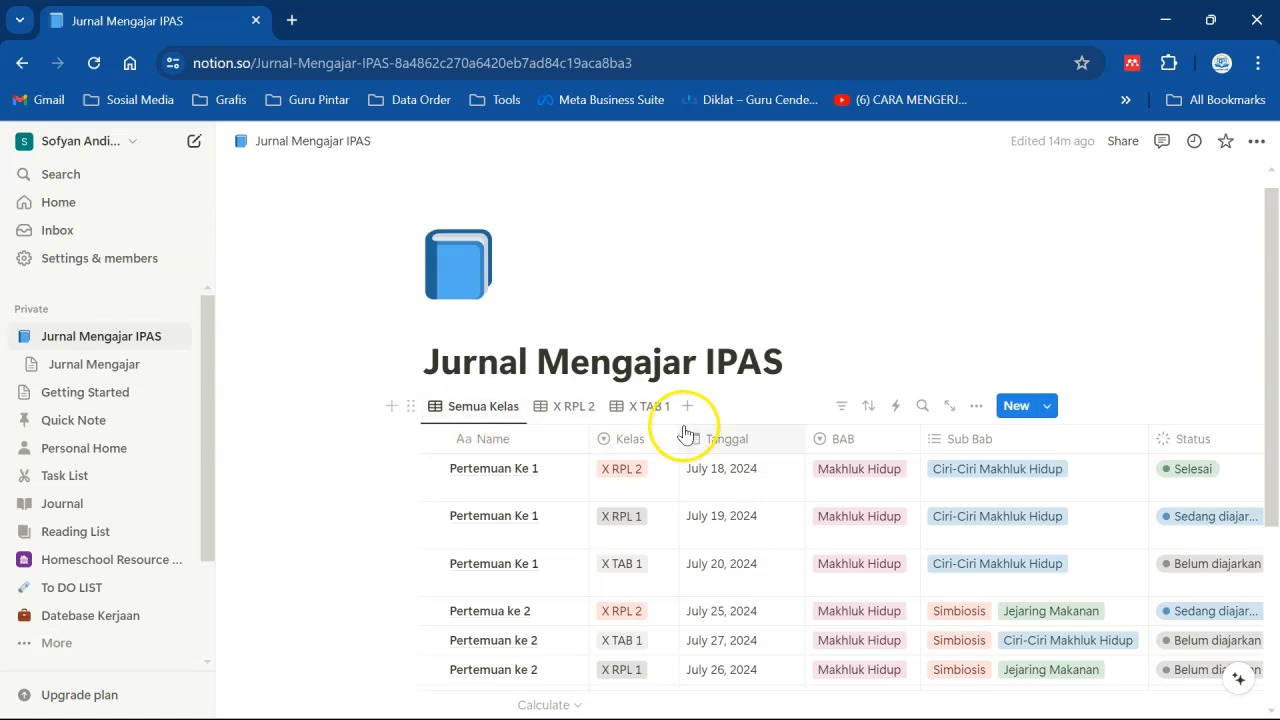
click(564, 405)
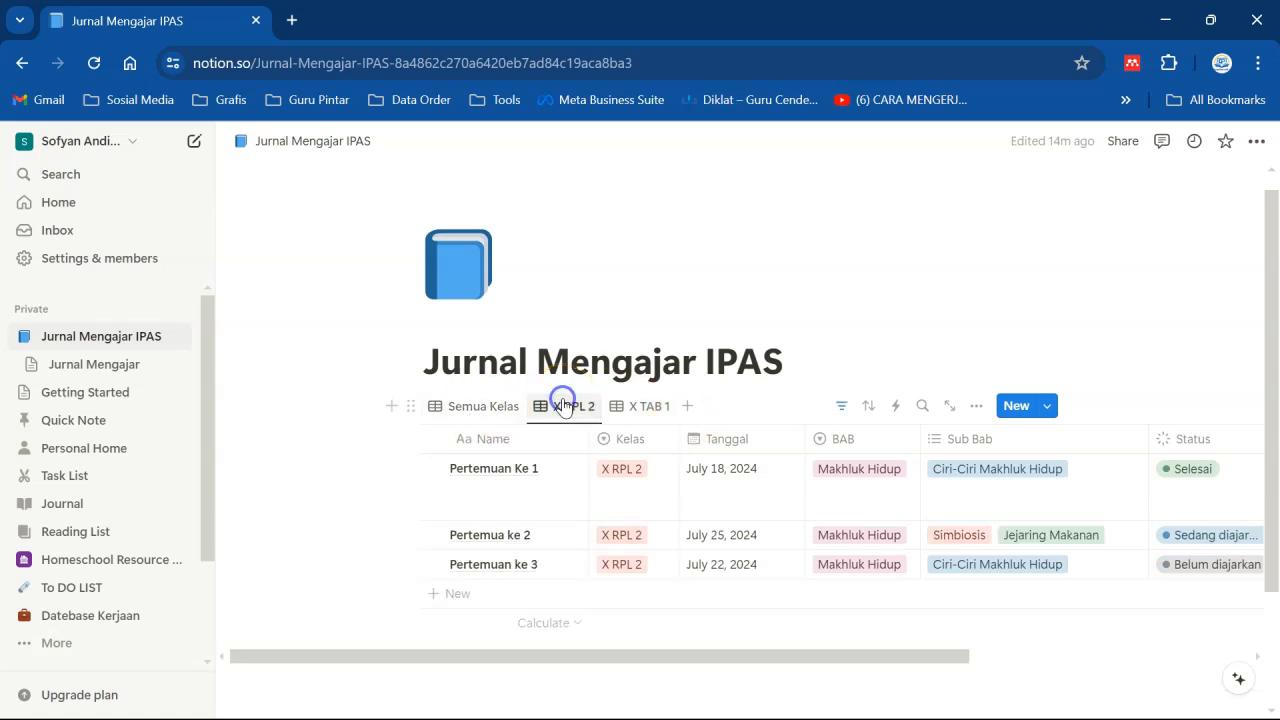
mouse_move(655, 663)
mouse_down()
mouse_move(714, 660)
mouse_move(630, 660)
mouse_up()
- In the Semua Kelas view, narrow the Tanggal and Name columns
click(505, 408)
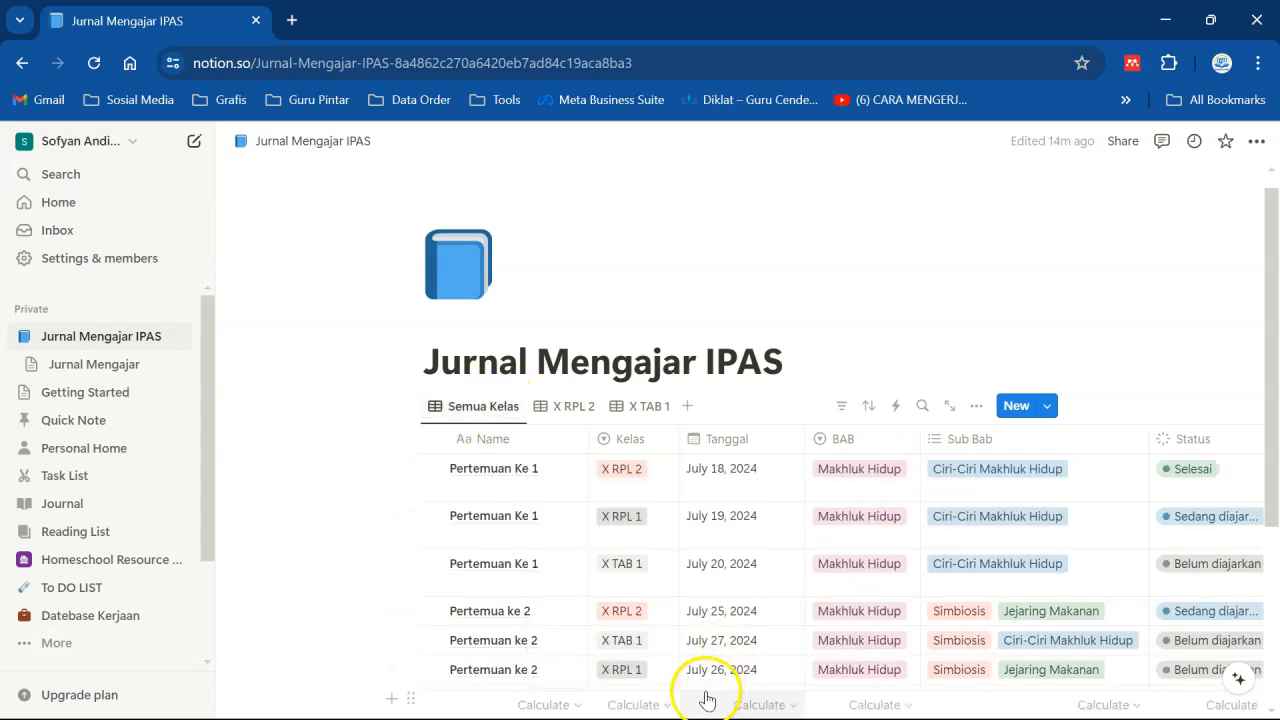
drag(804, 432, 778, 436)
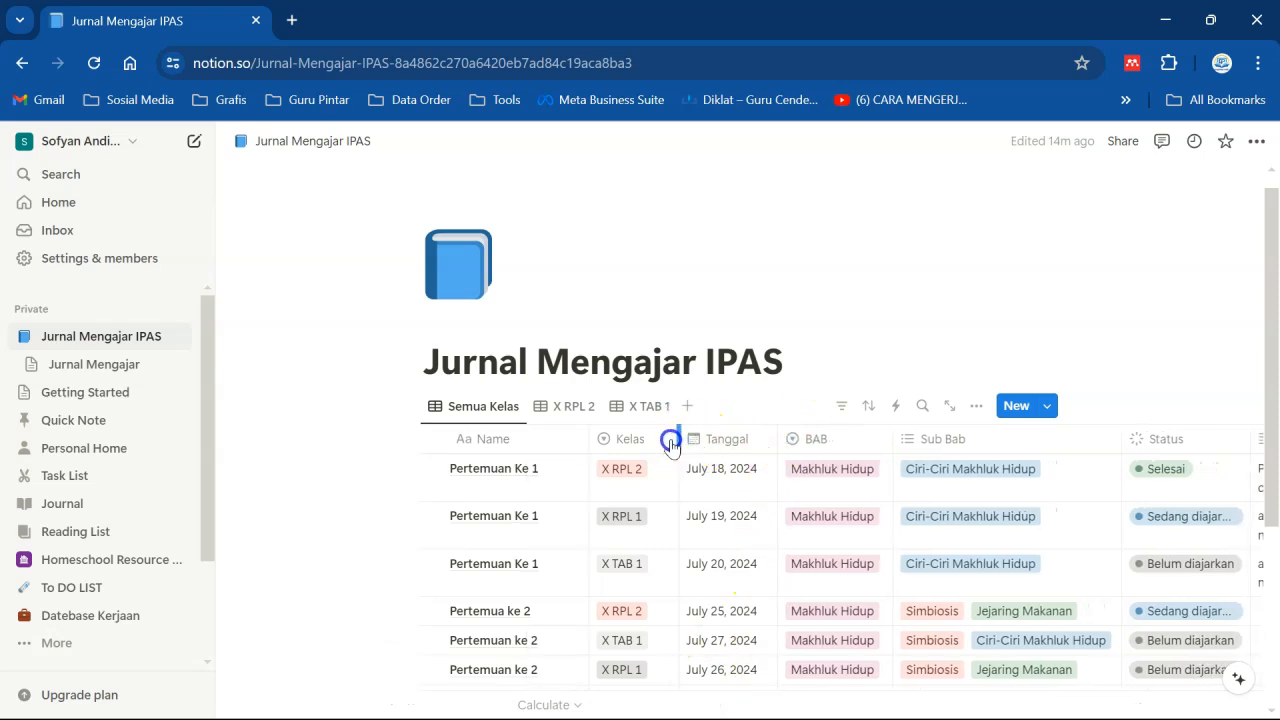
drag(591, 440, 562, 440)
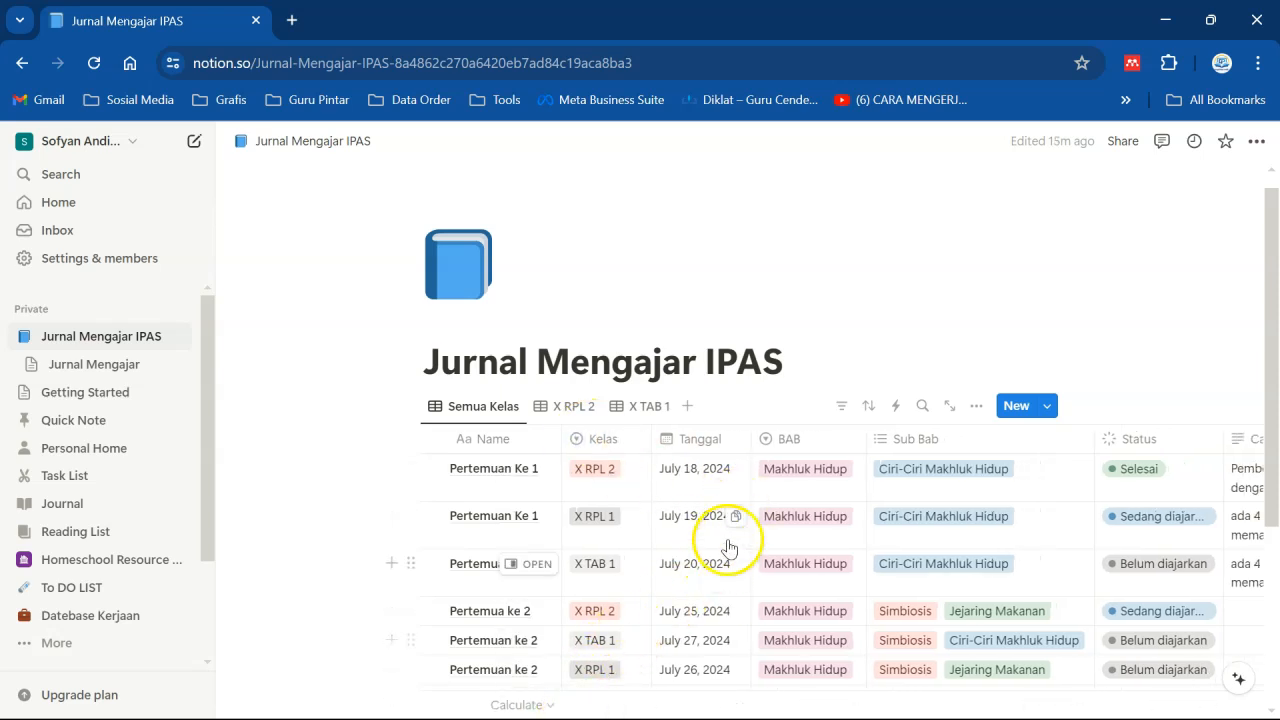
scroll(850, 614, down, 2)
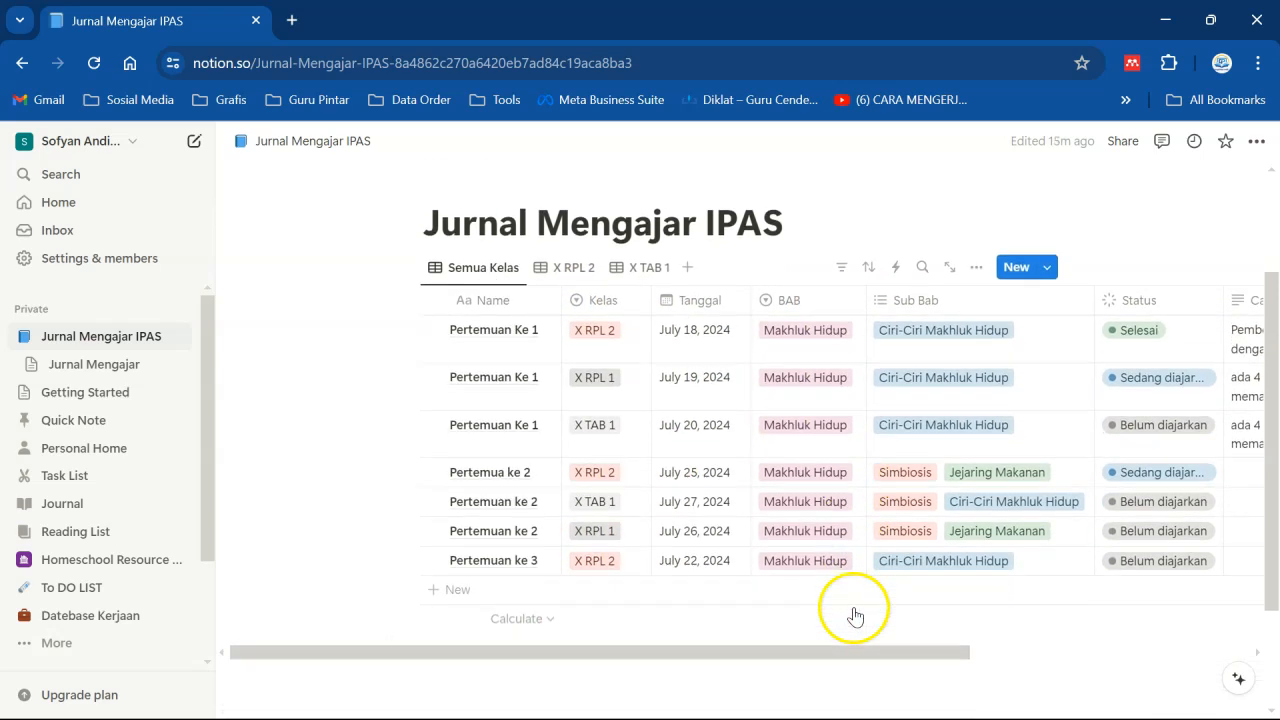
drag(846, 611, 1046, 583)
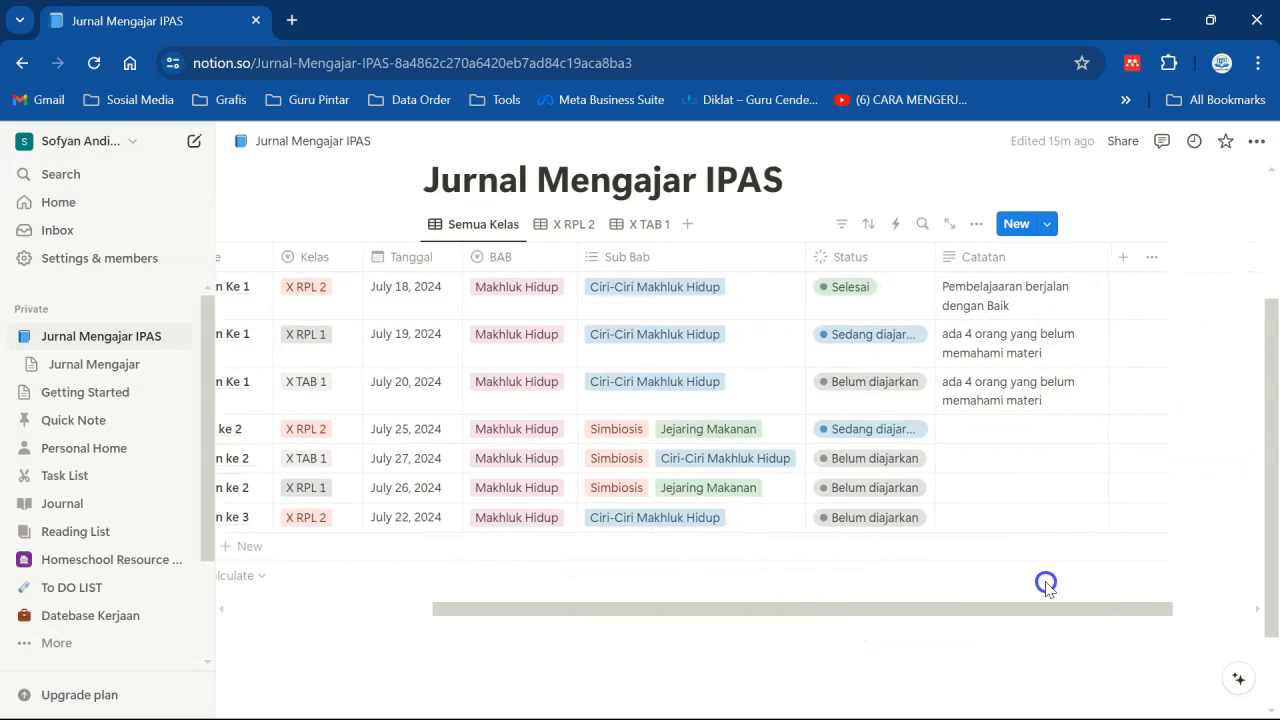
click(1120, 262)
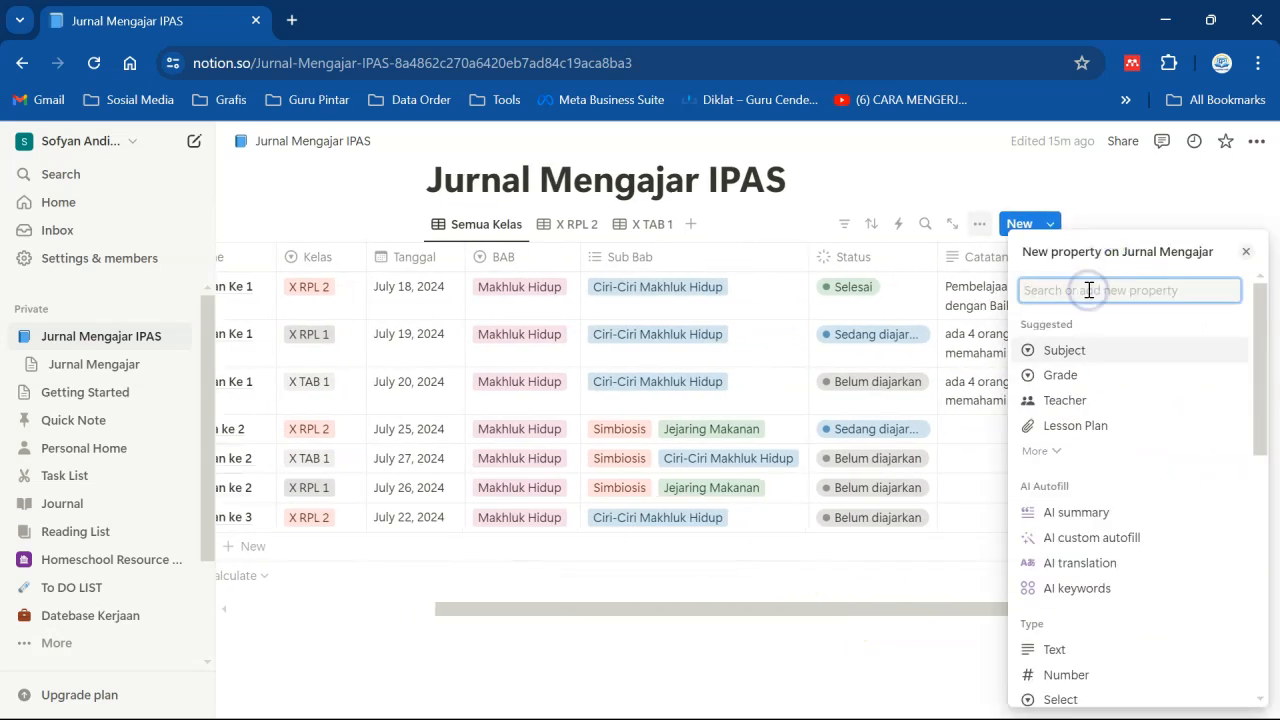
text(Jam Mengajar)
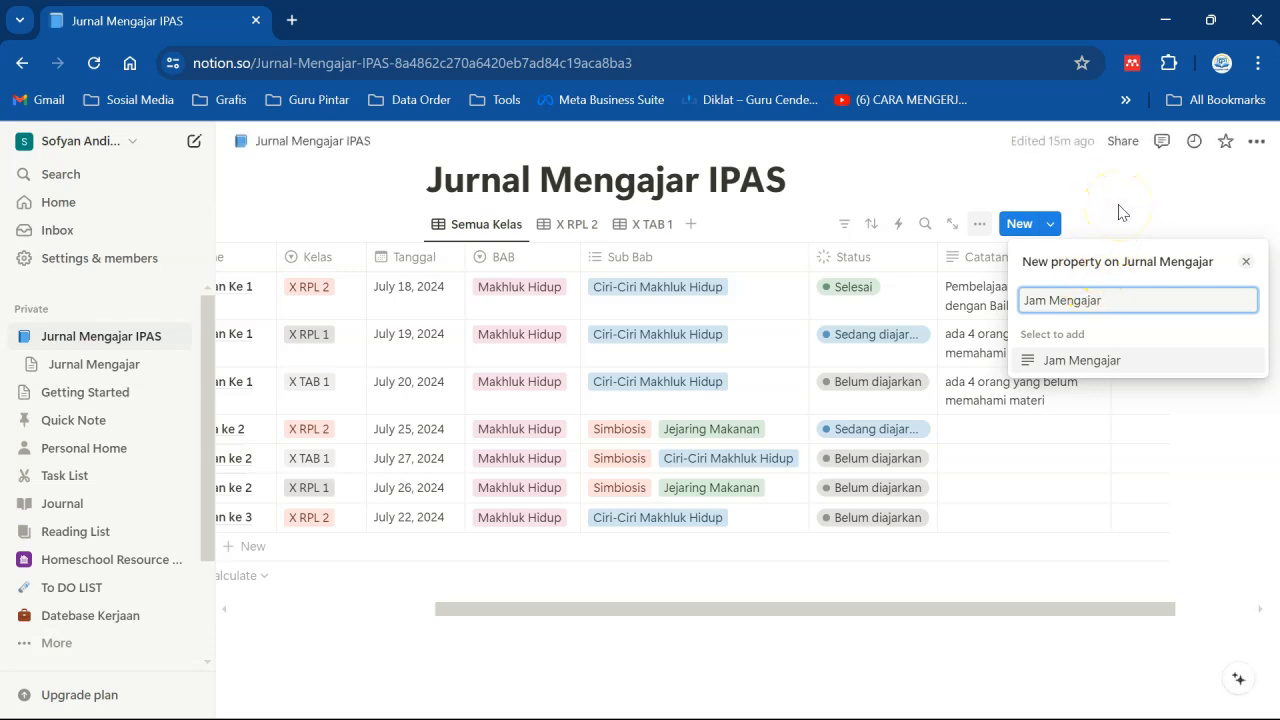
click(1118, 206)
- Add a new Select property named "Jam Mengajar" to the table
click(1122, 260)
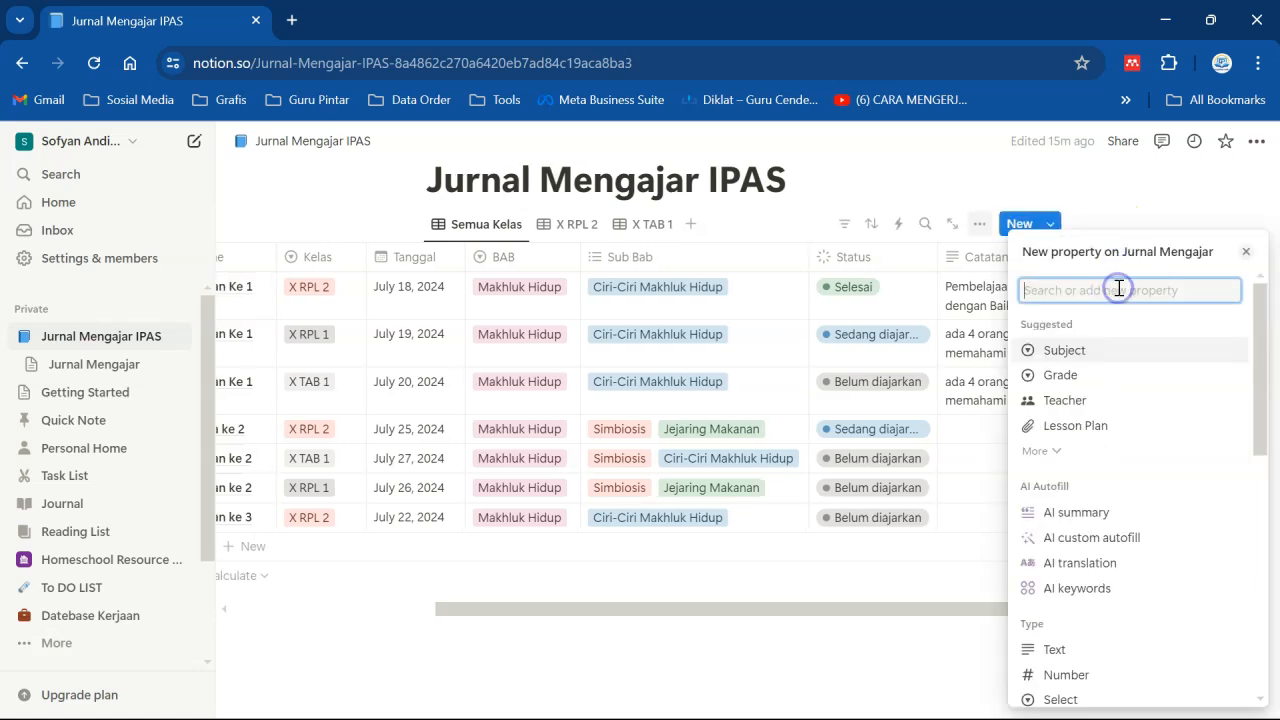
text(Jam Mengajar)
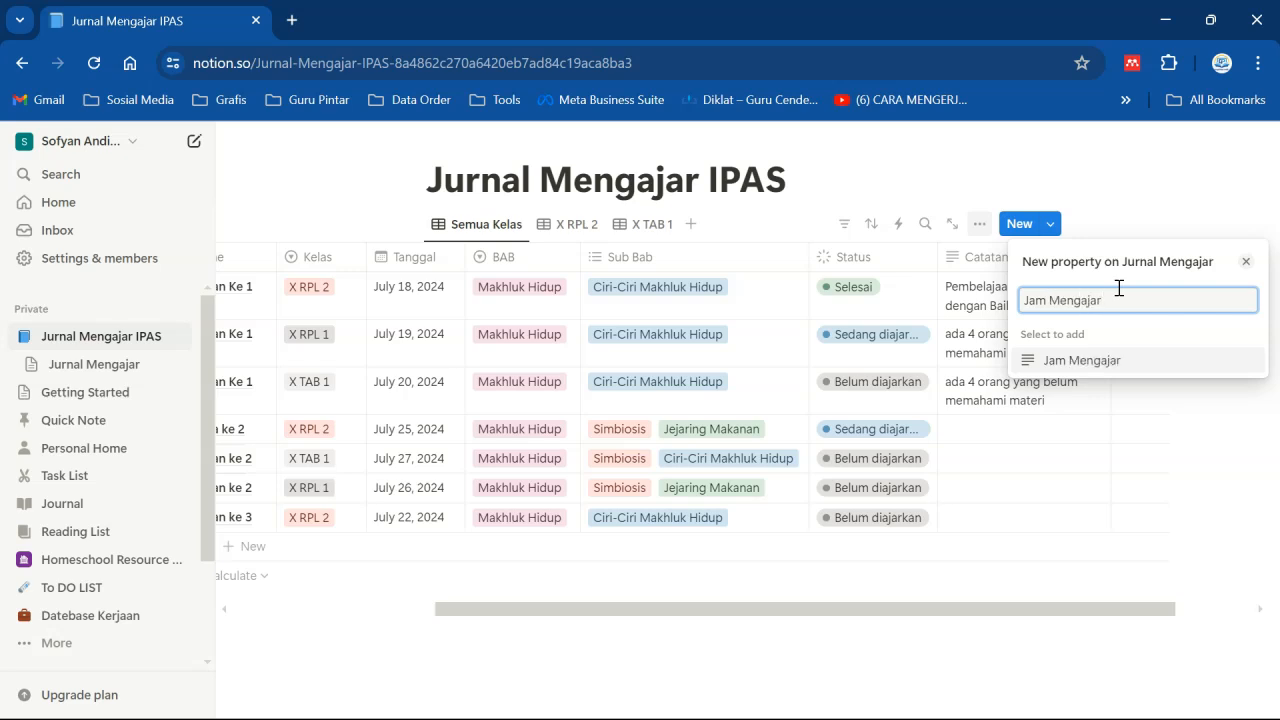
click(1086, 360)
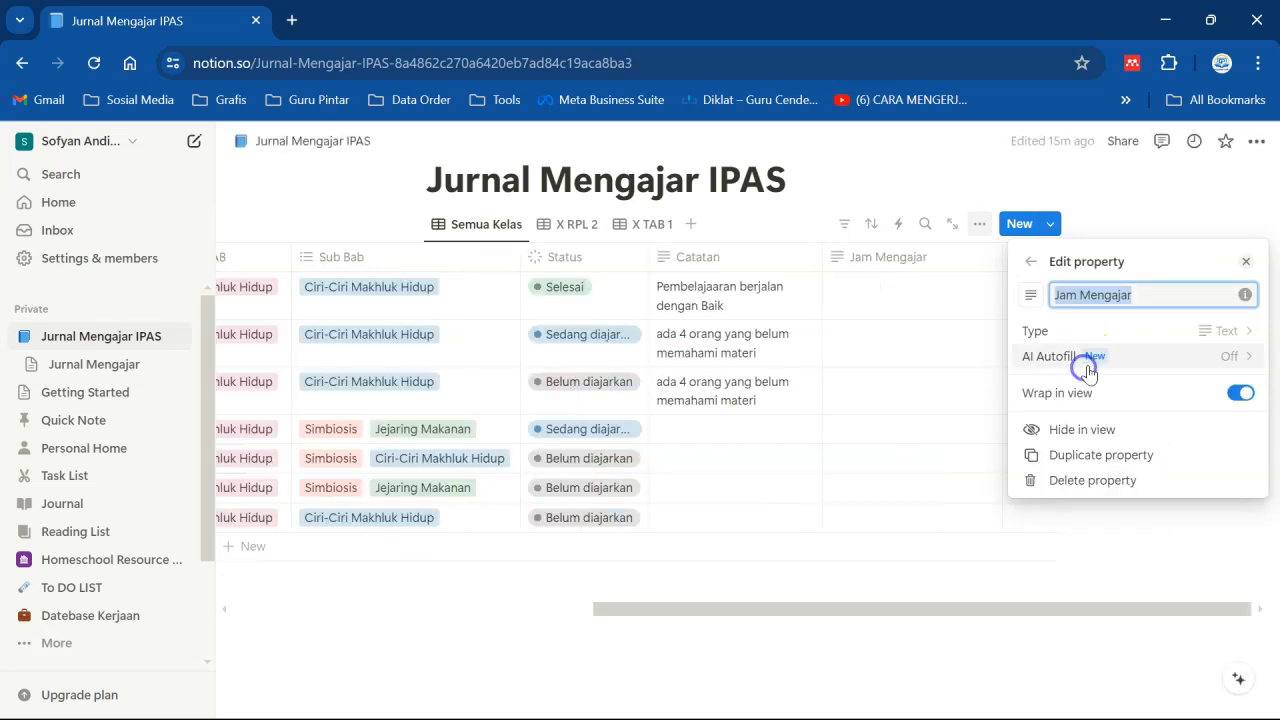
click(1235, 344)
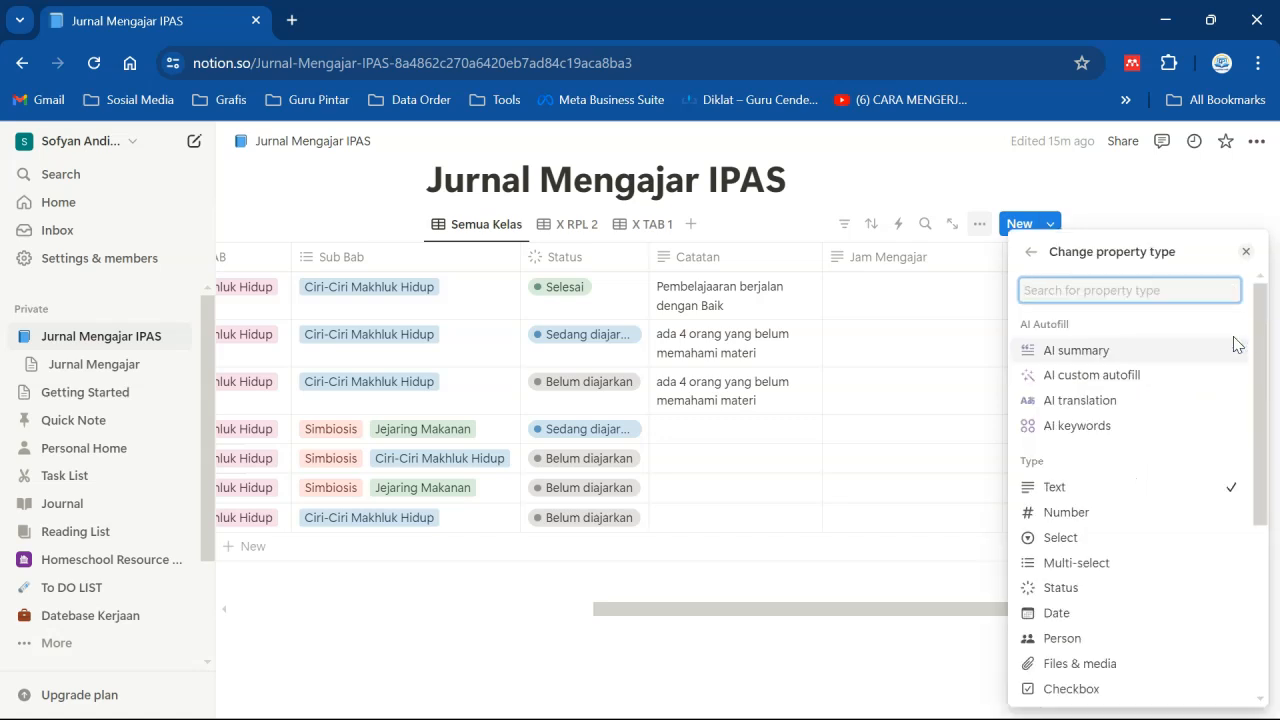
click(1106, 537)
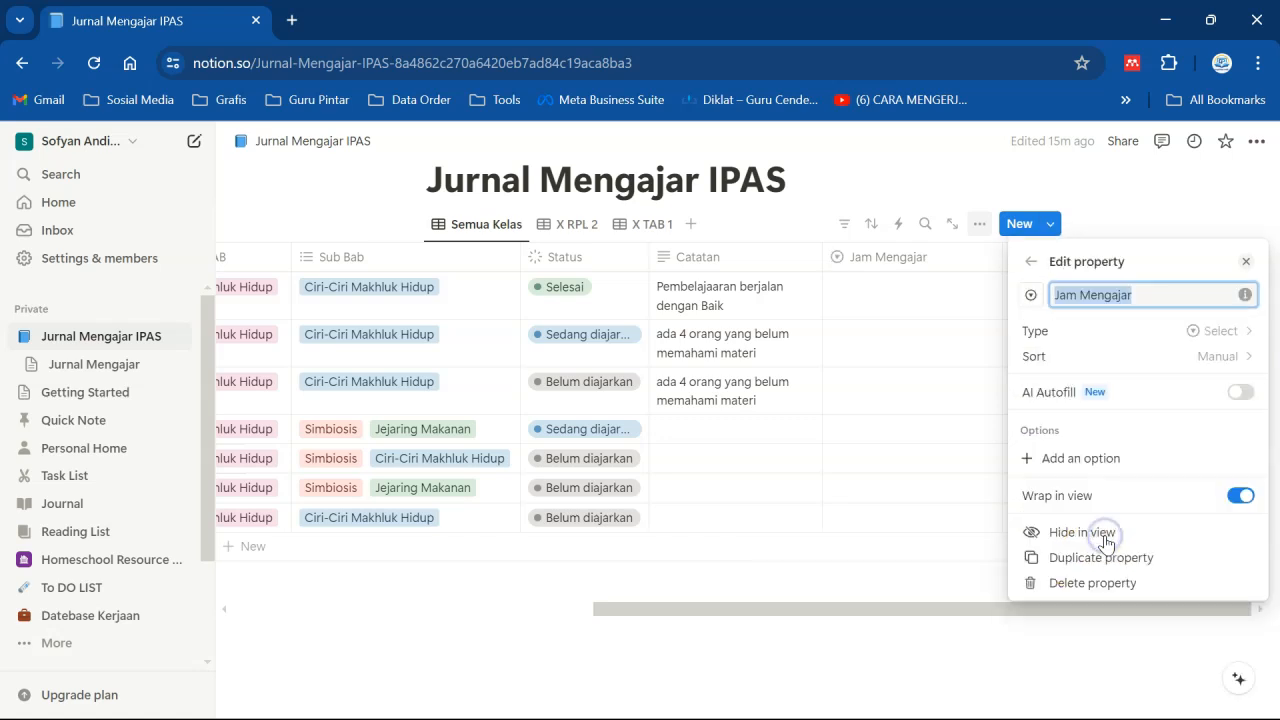
- Add the Jam Mengajar options 07.00 - 07.45, 07.45 - 08.30, 08.30 - 09.15 and 09.30 - 10.15
click(1100, 458)
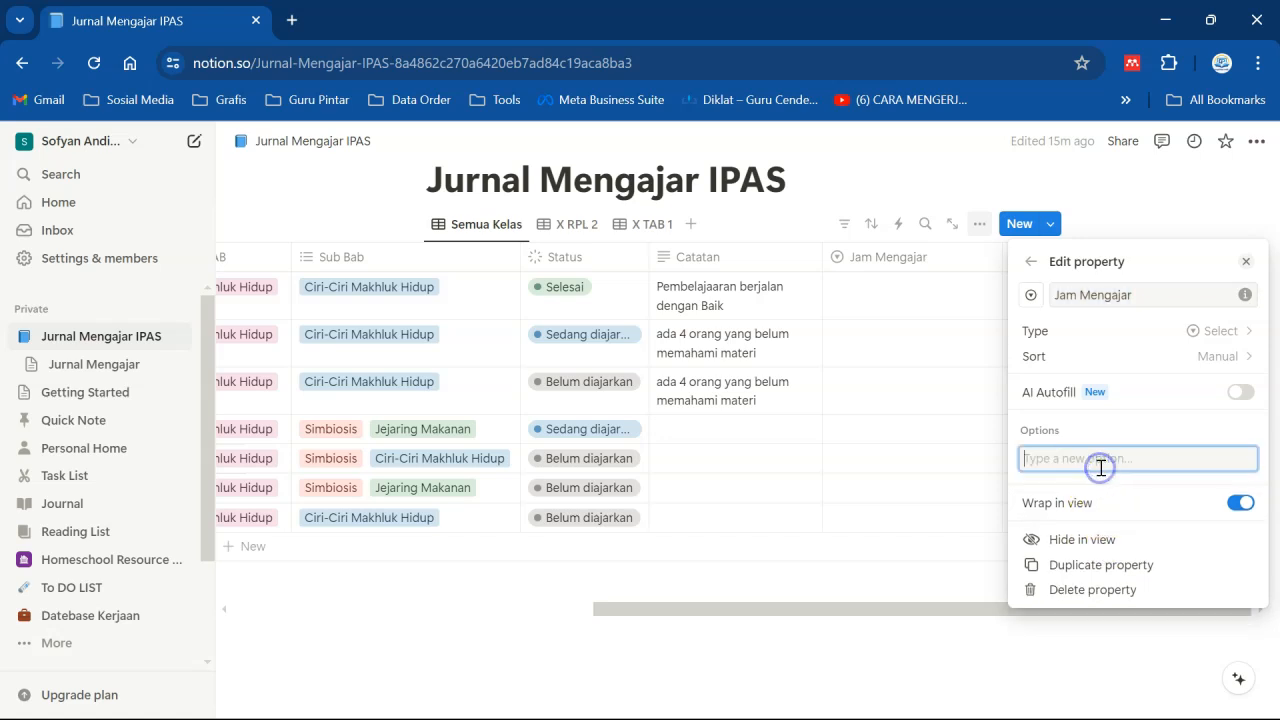
text(07.00 - 07.45)
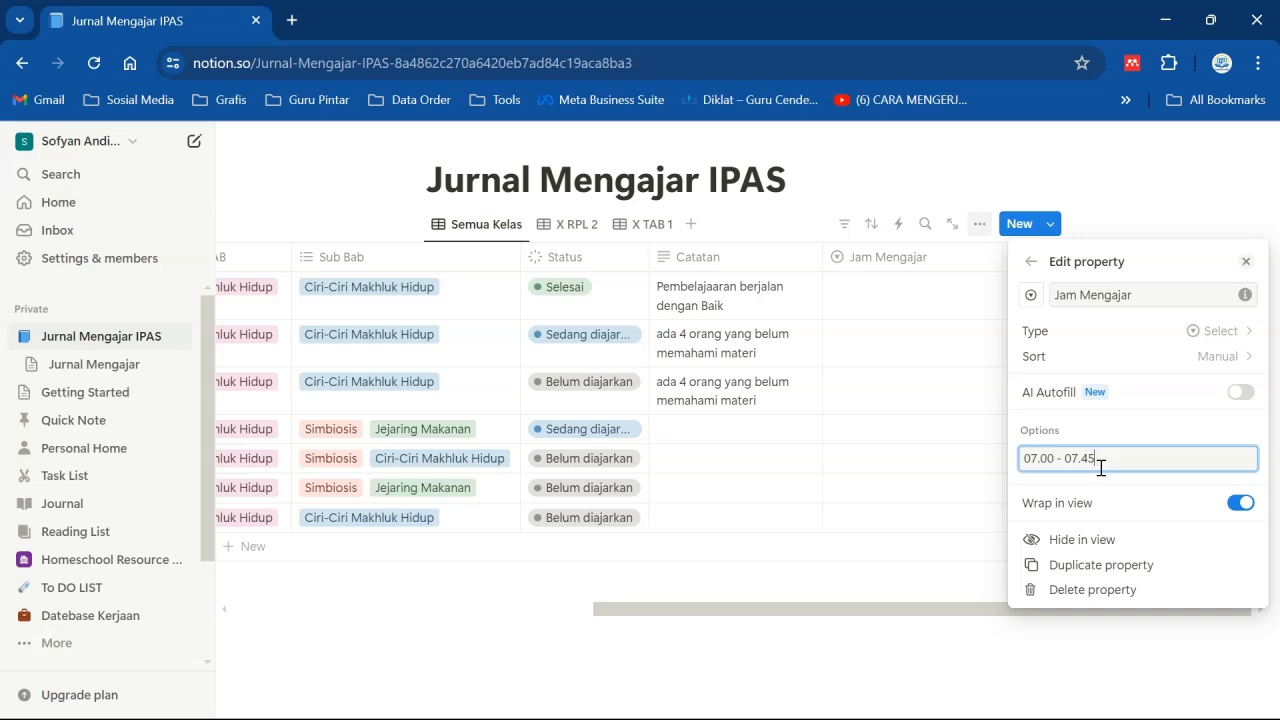
key(Return)
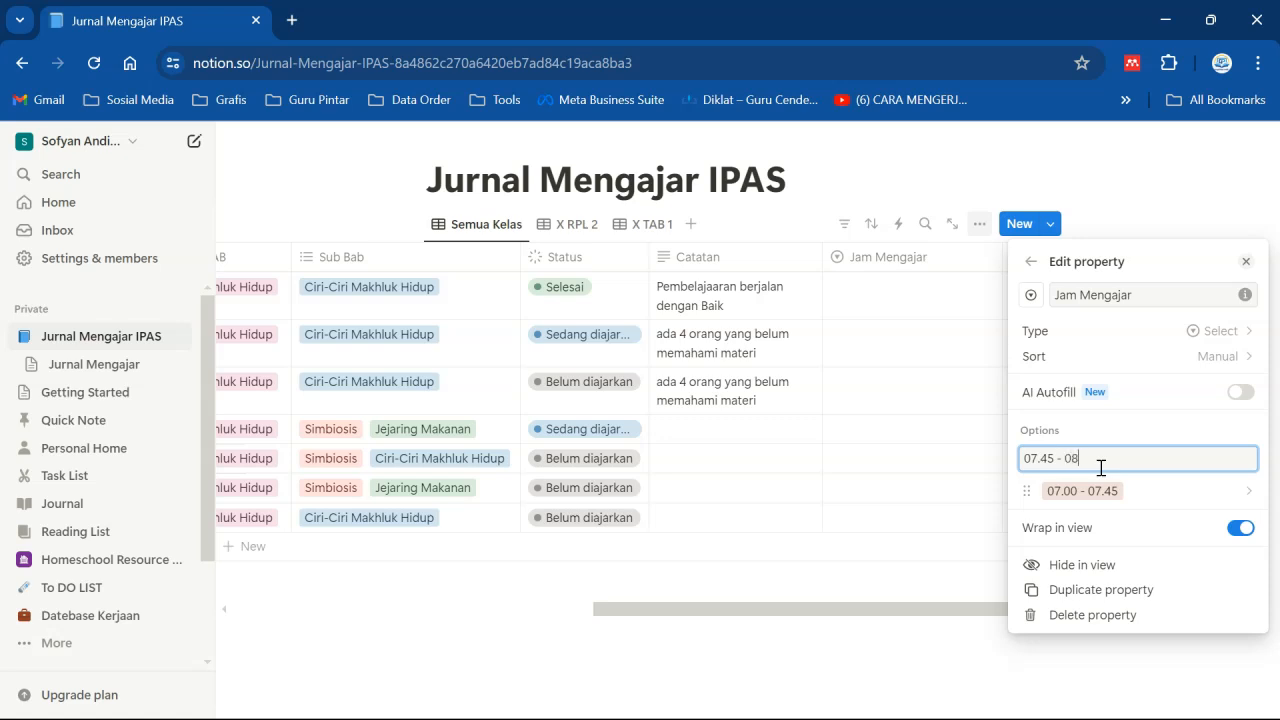
key(Return)
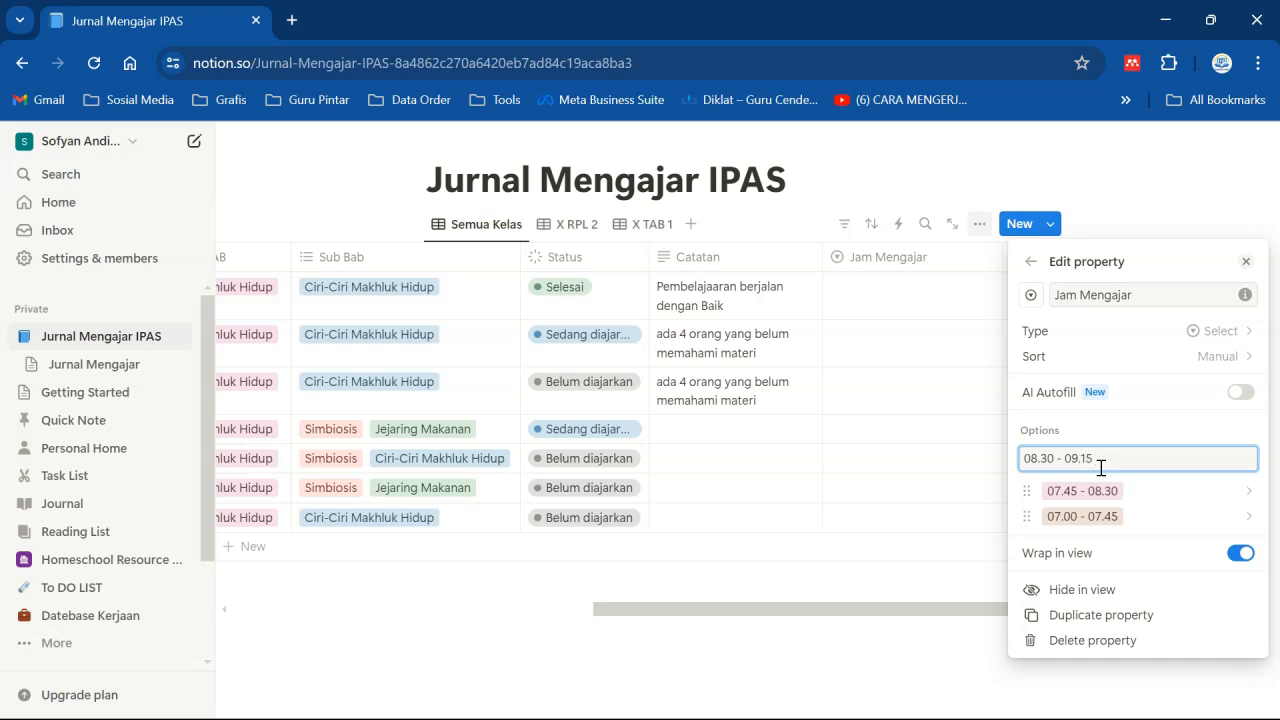
key(Return)
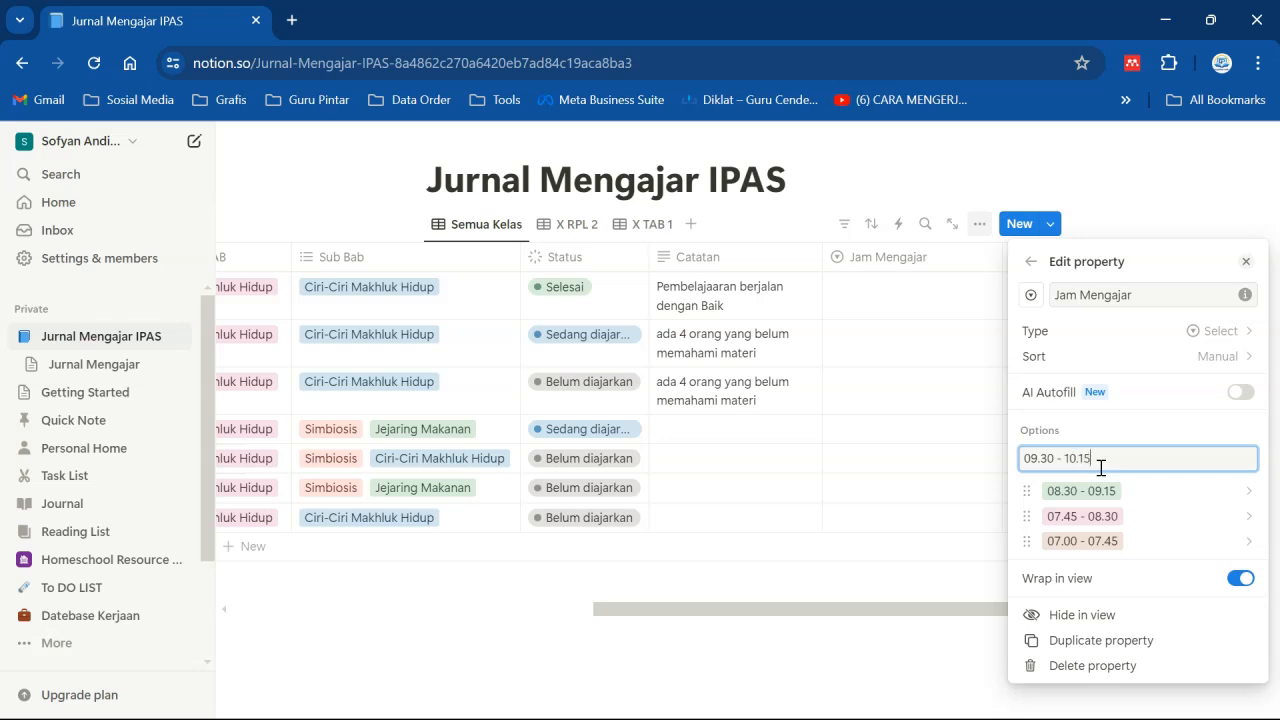
key(Return)
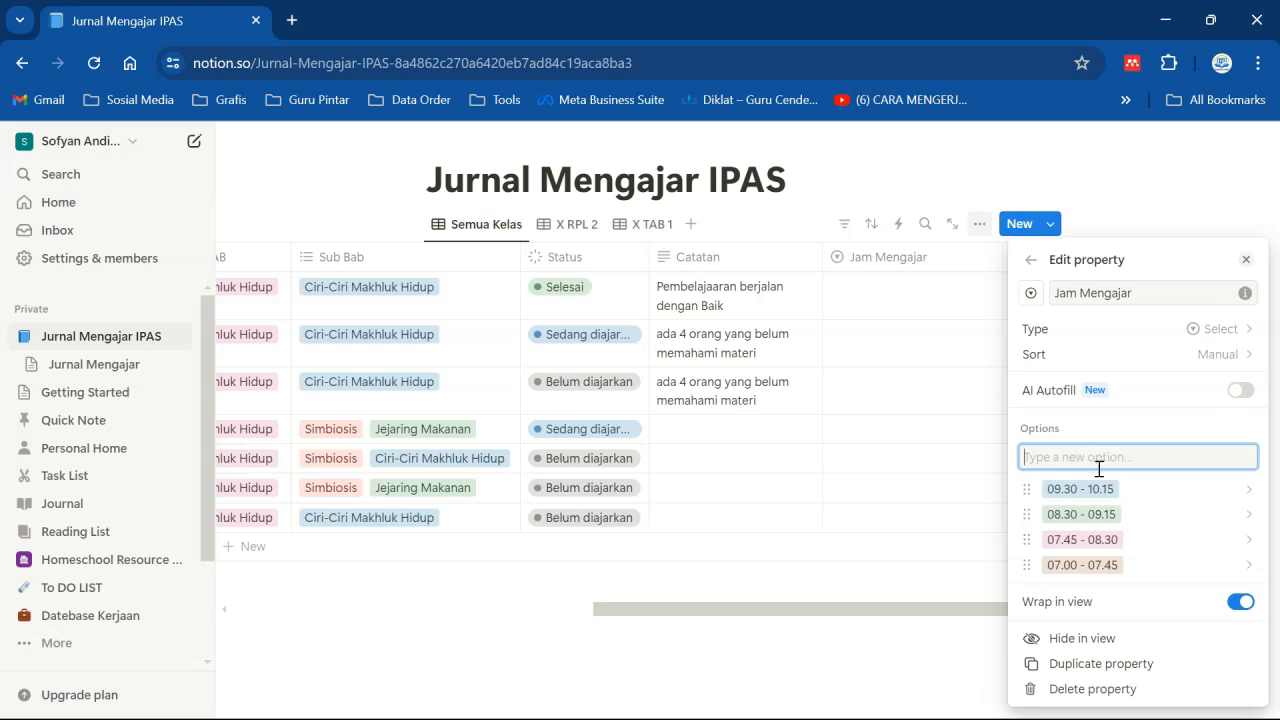
click(919, 517)
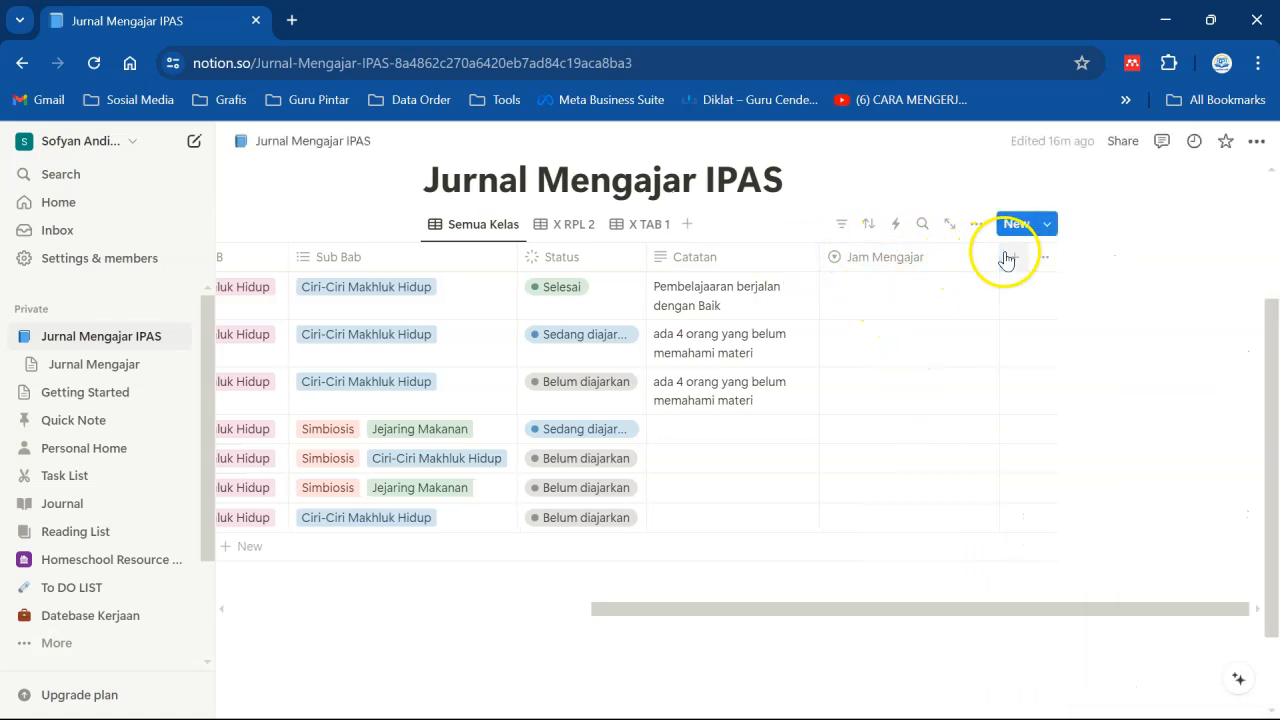
scroll(994, 252, left, 1)
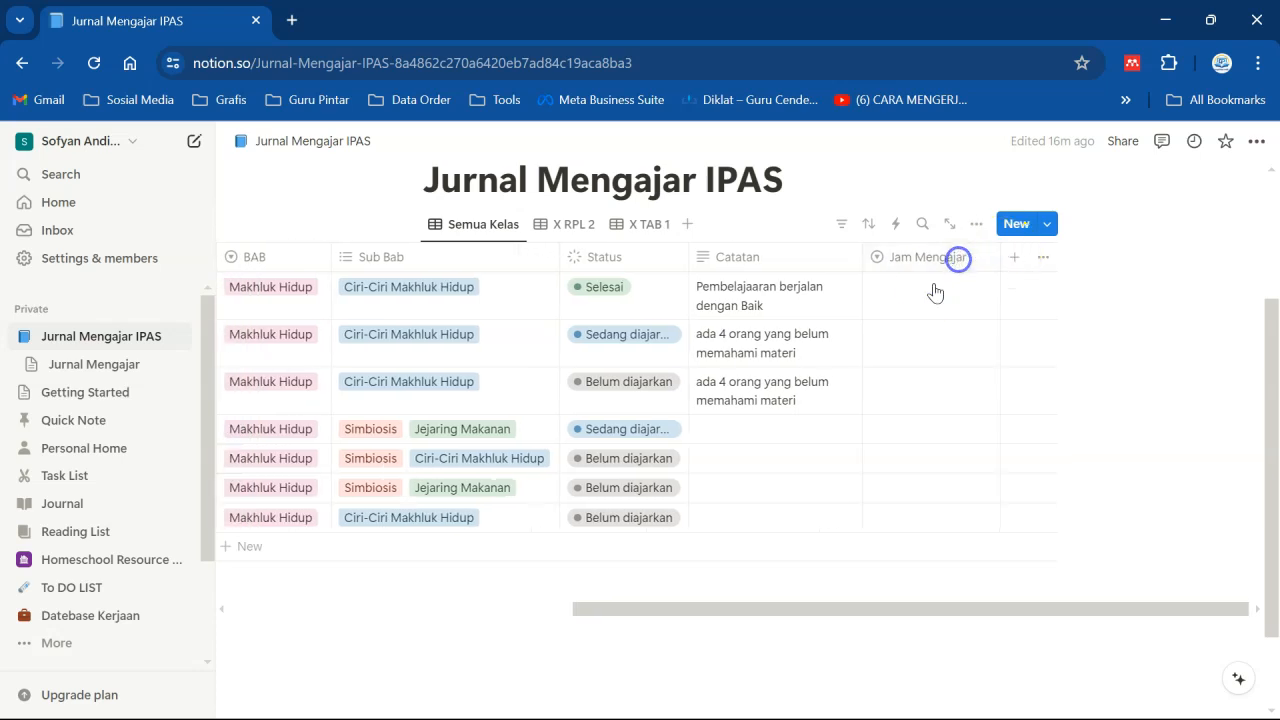
- Set Jam Mengajar for the first four rows to 07.45 - 08.30, 08.30 - 09.15, 09.30 - 10.15 and 07.45 - 08.30
click(934, 291)
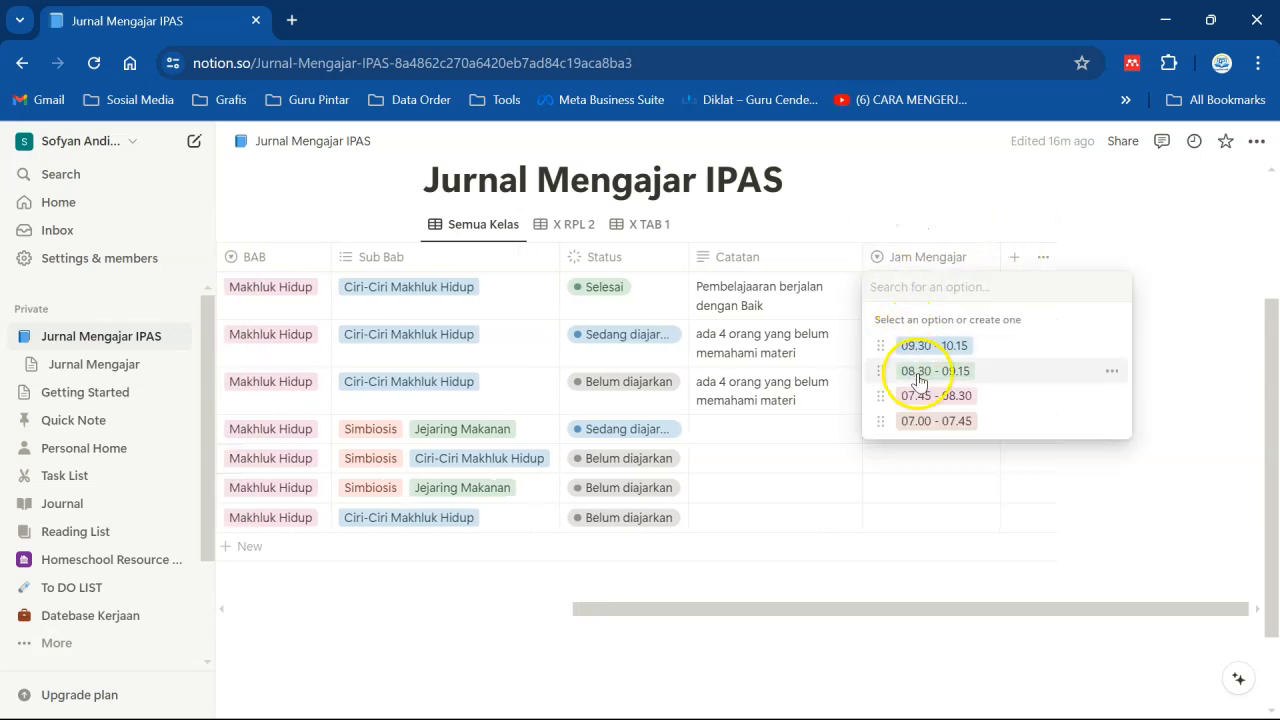
click(918, 395)
click(903, 340)
click(916, 418)
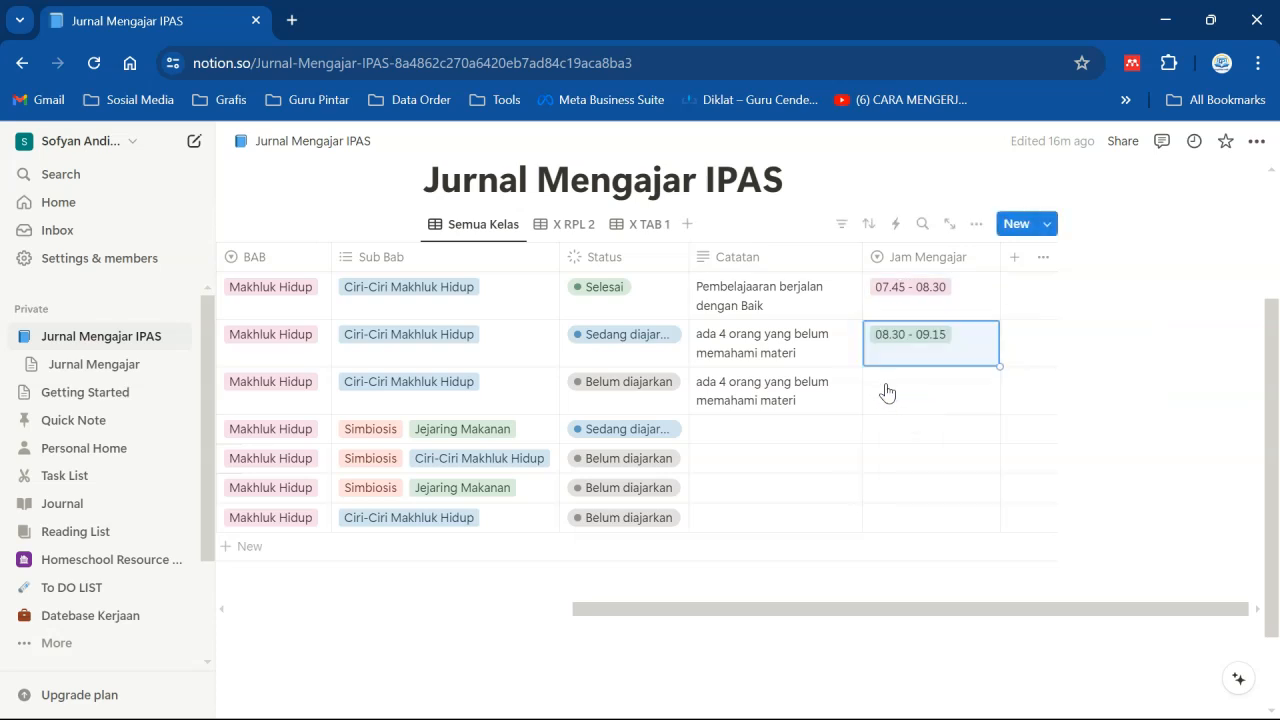
click(886, 391)
click(900, 438)
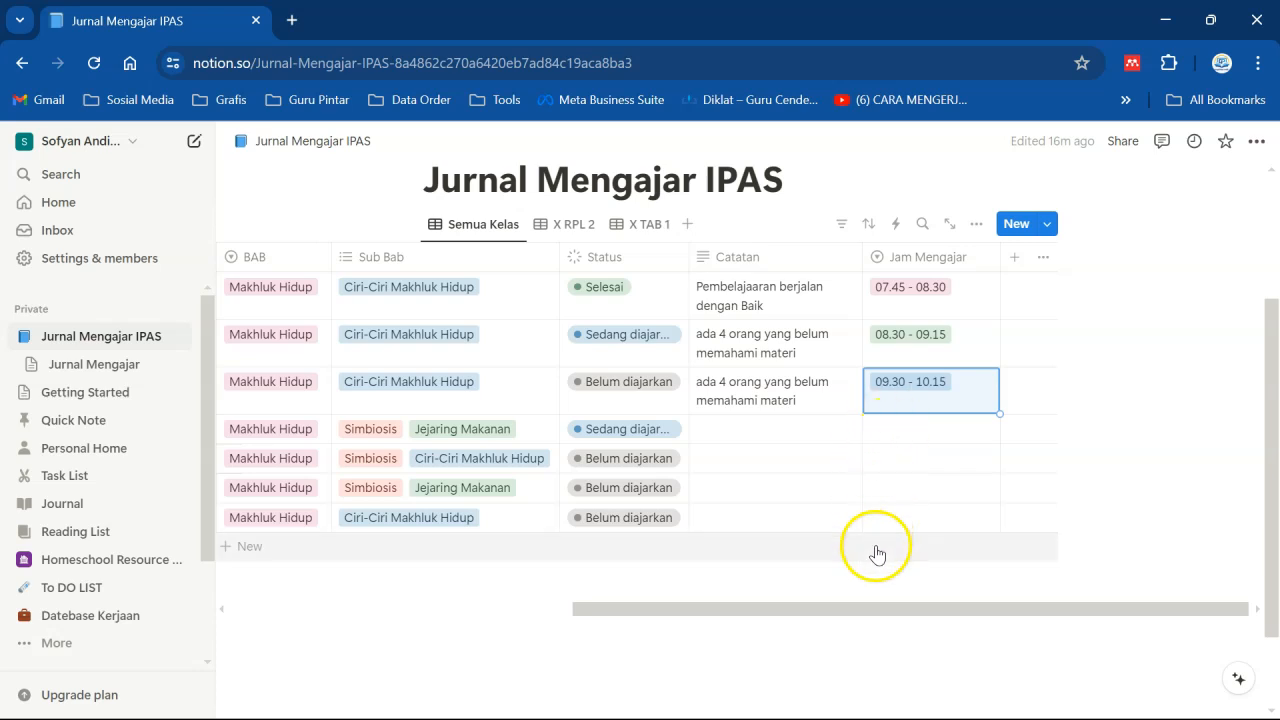
click(893, 417)
click(928, 536)
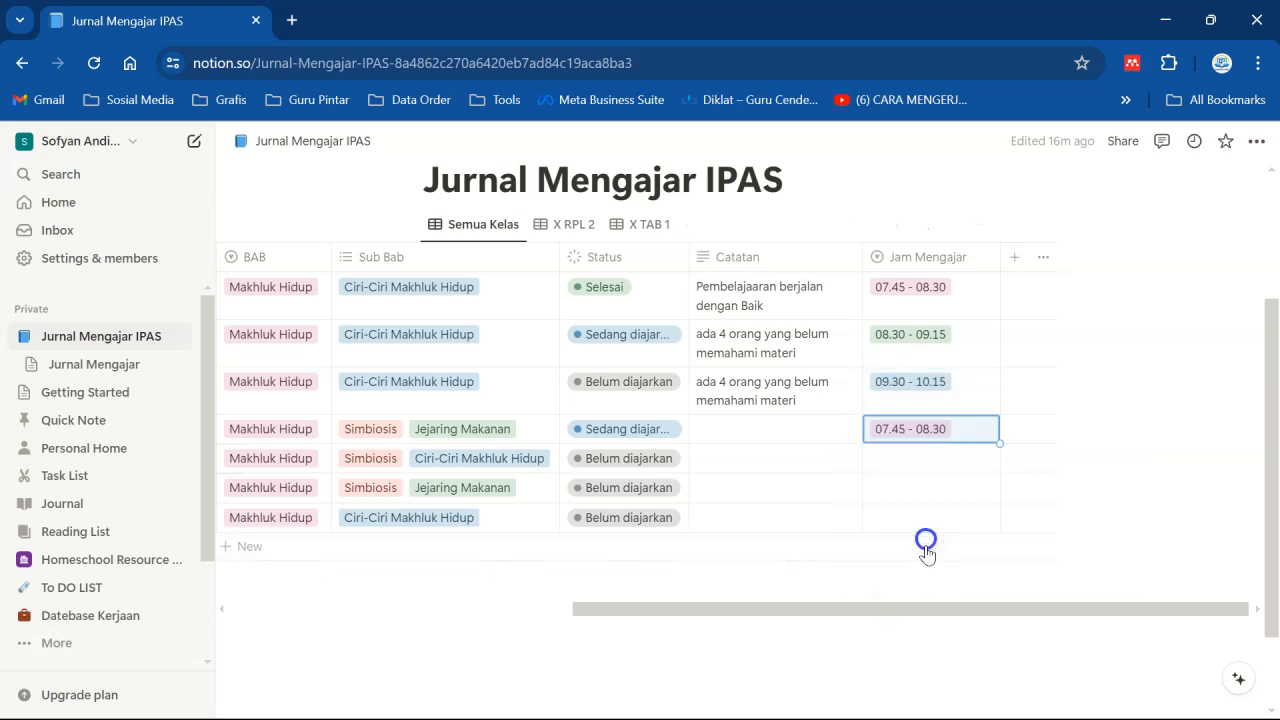
- Change the Jam Mengajar property's icon to a clock icon found by searching "clock"
drag(903, 612, 854, 617)
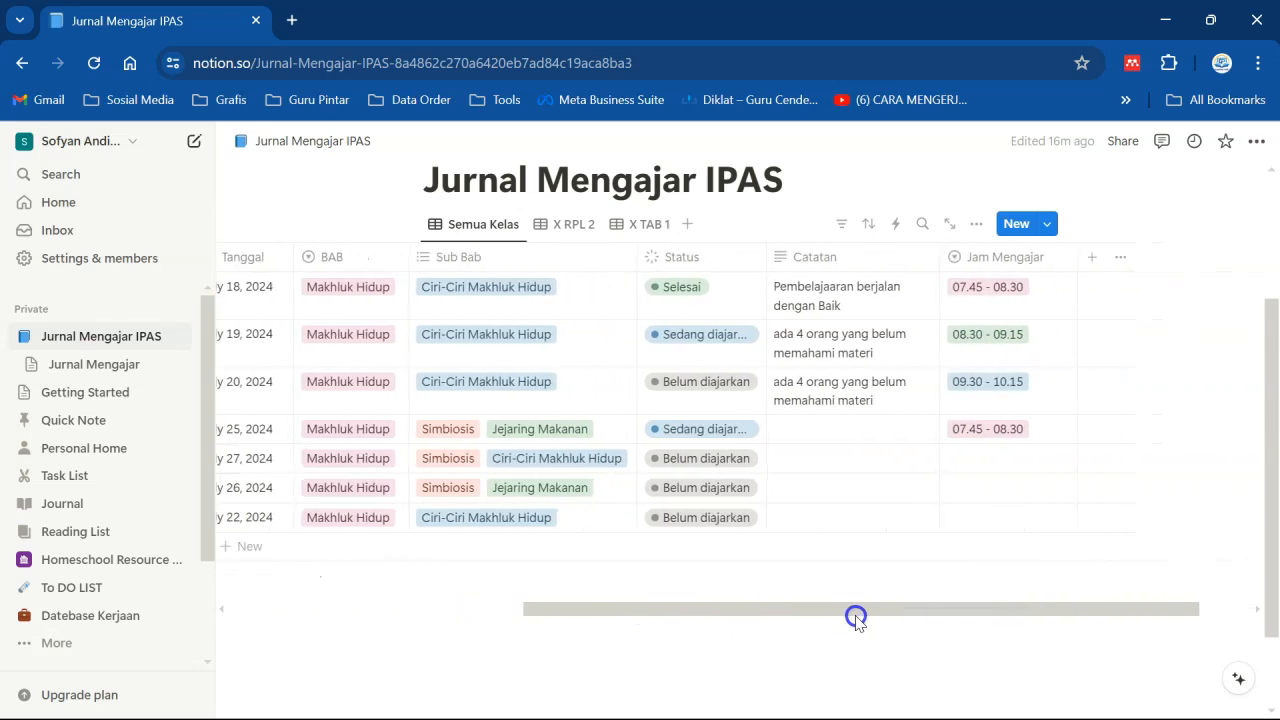
click(955, 260)
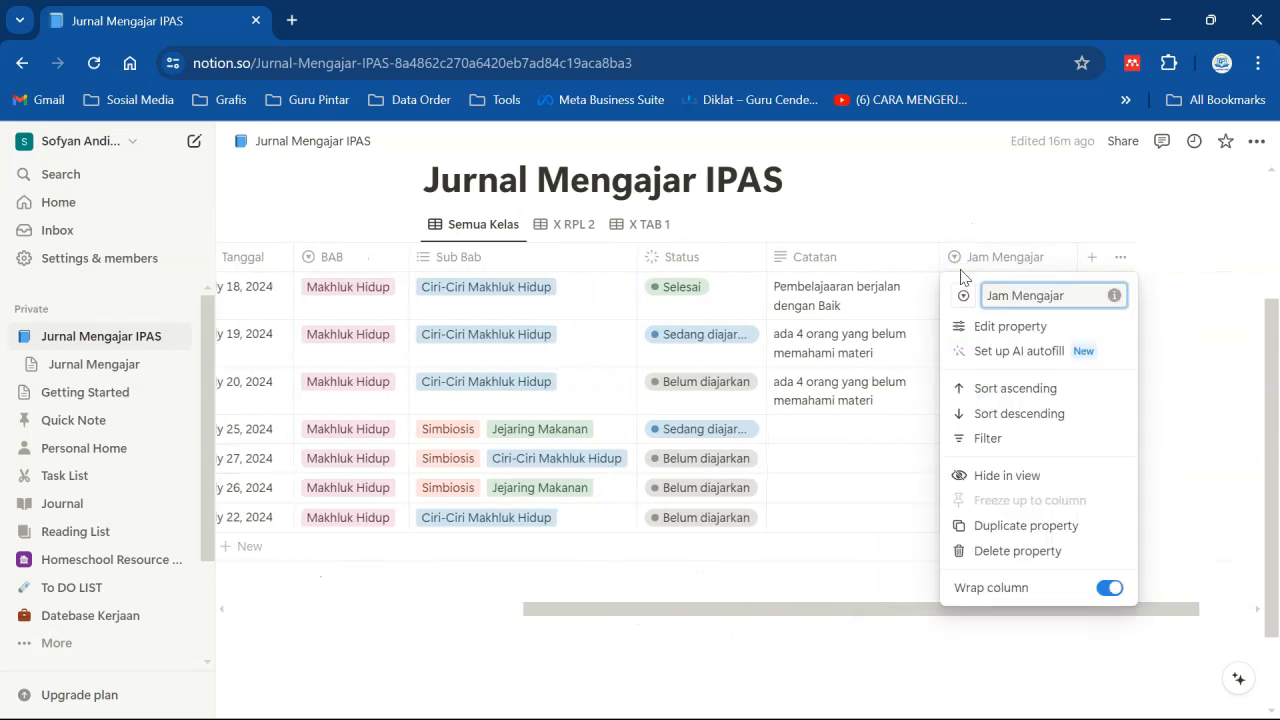
click(962, 297)
click(894, 365)
text(jam)
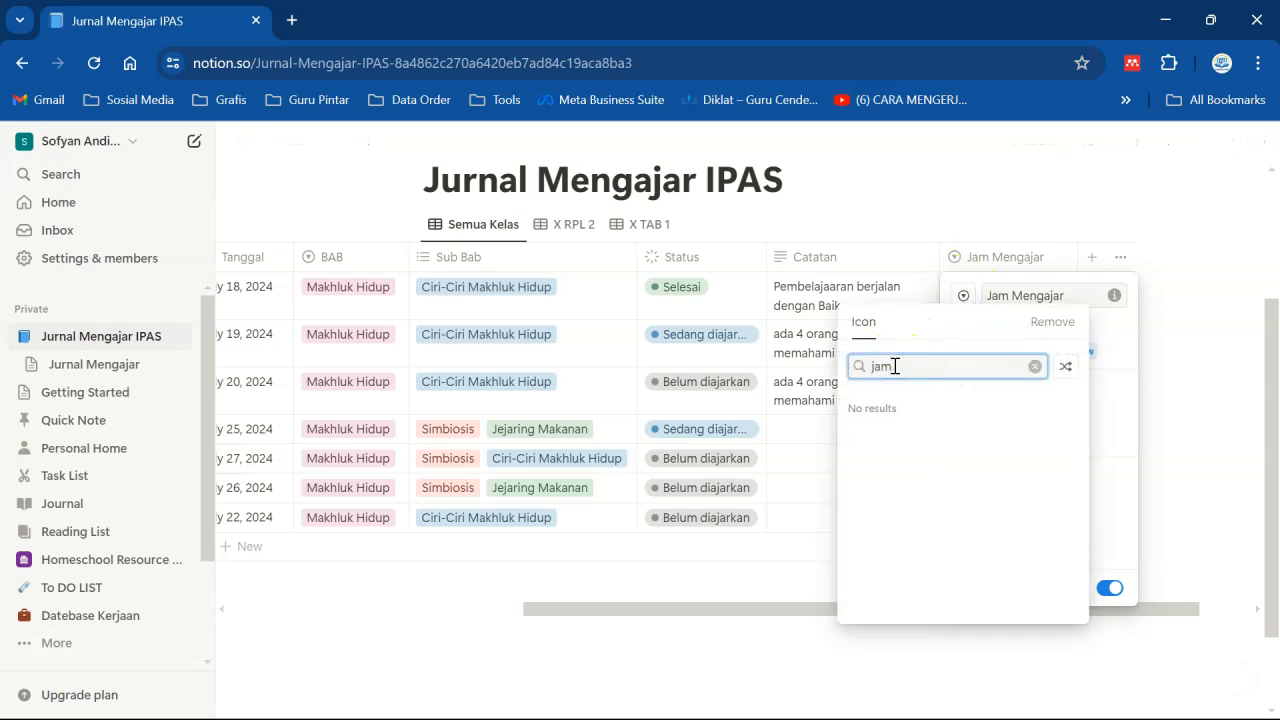
key(BackSpace)
key(BackSpace)
key(BackSpace)
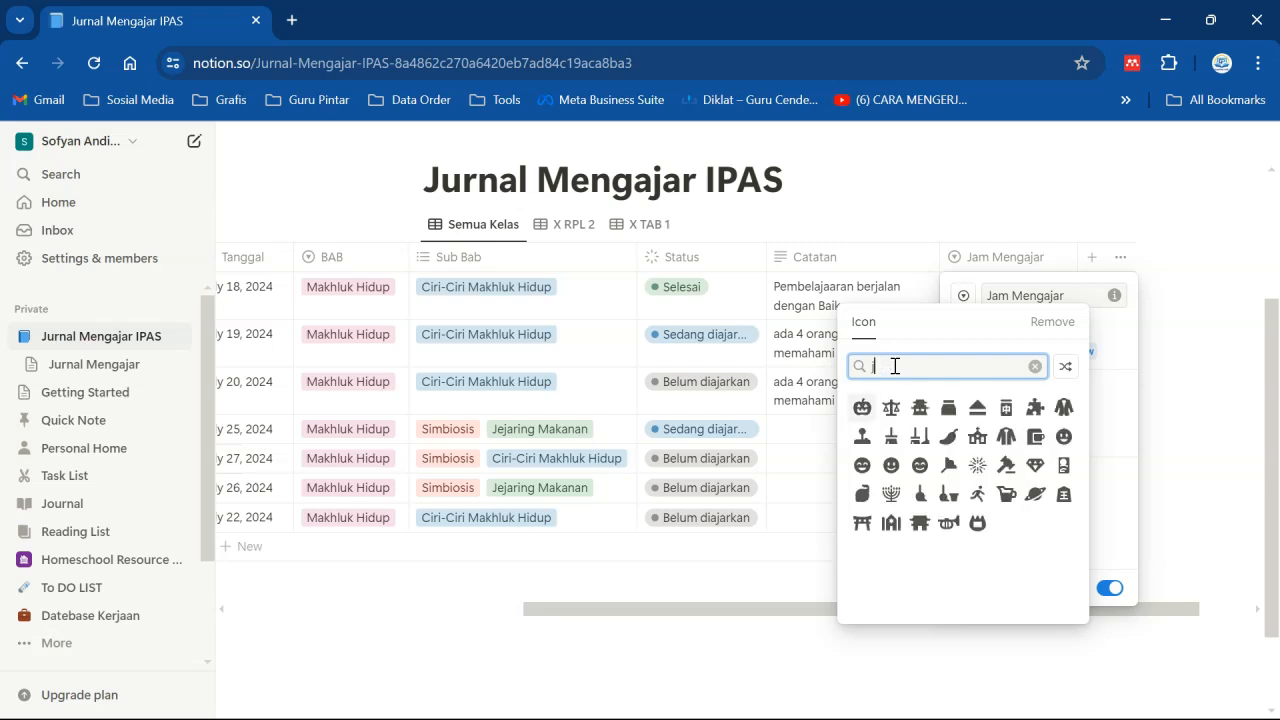
text(clock)
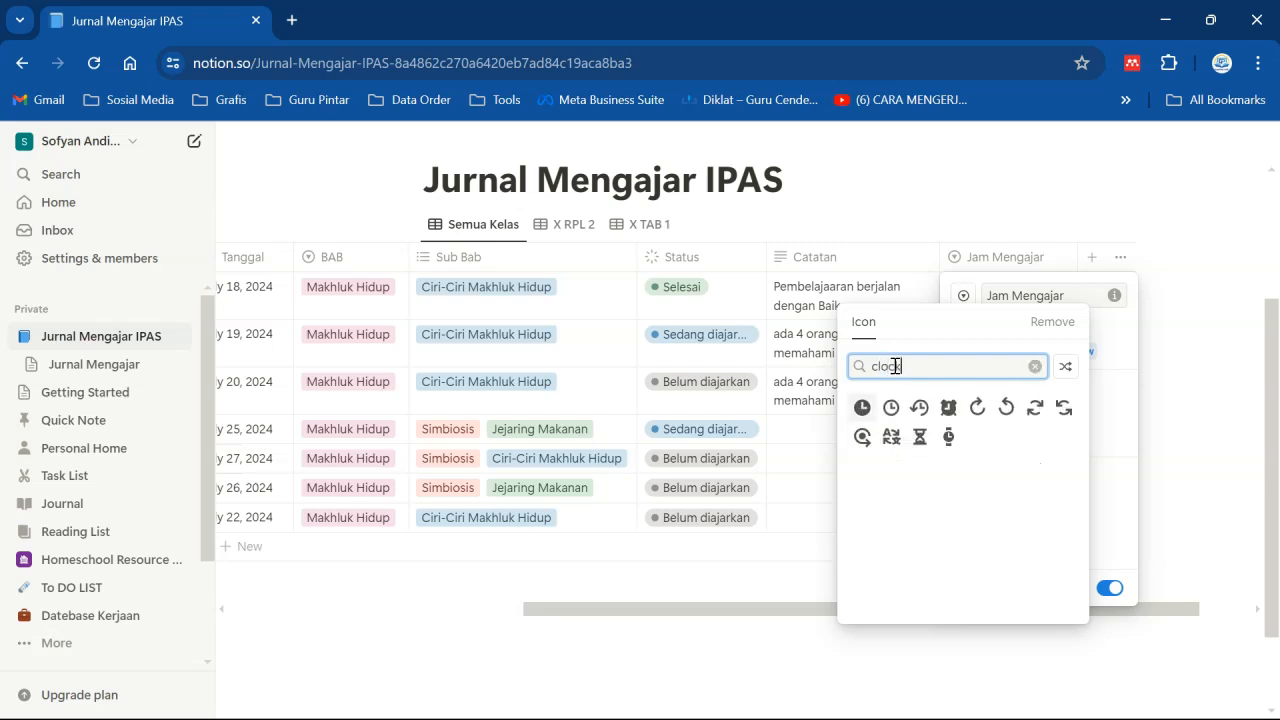
click(890, 408)
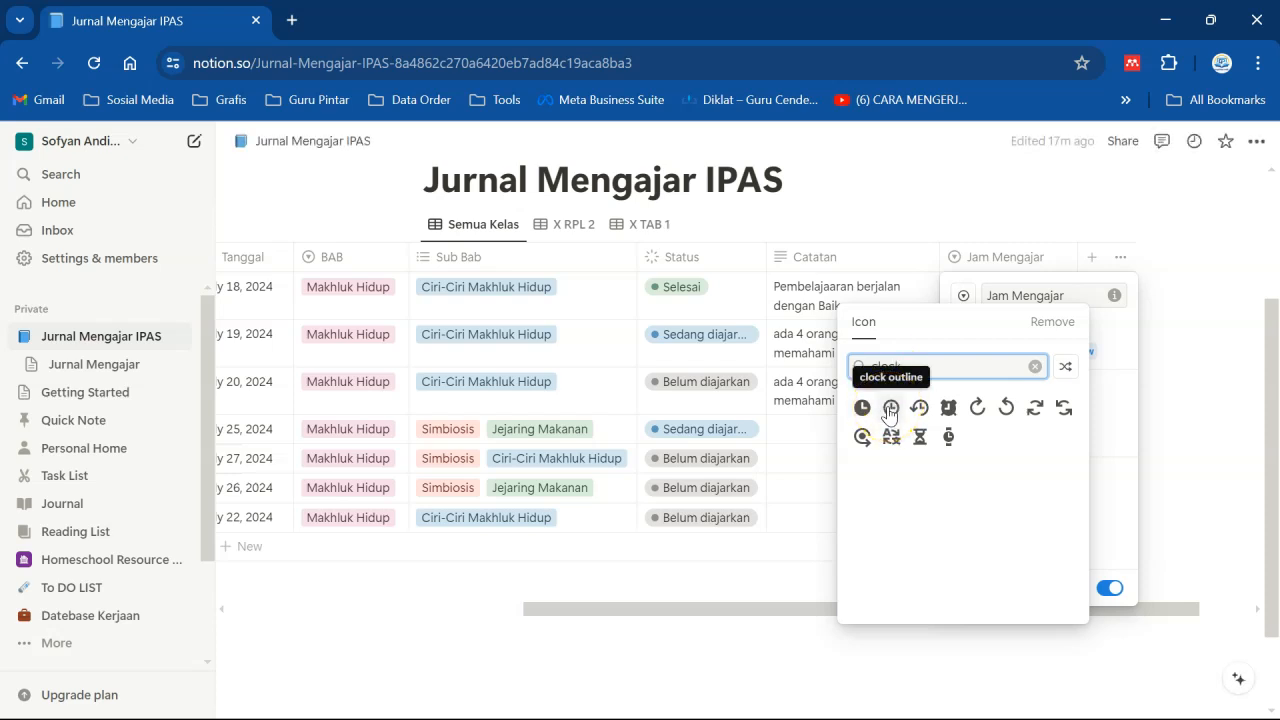
click(948, 408)
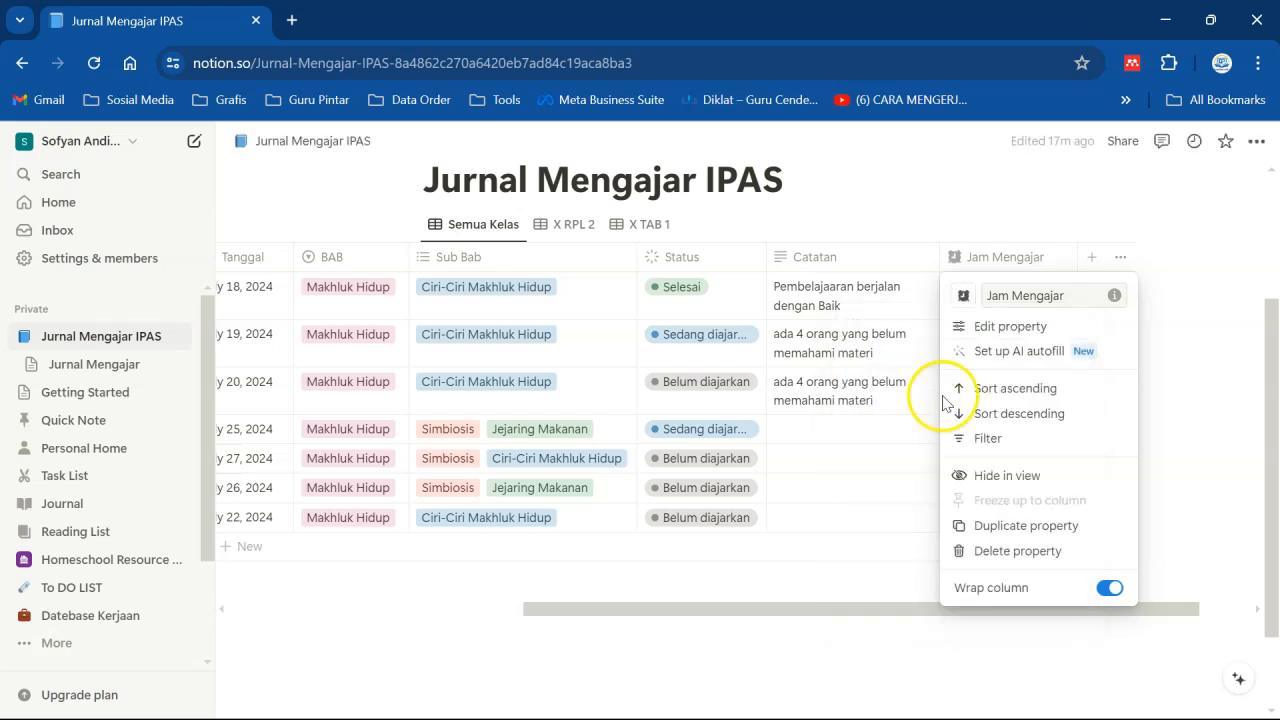
click(963, 295)
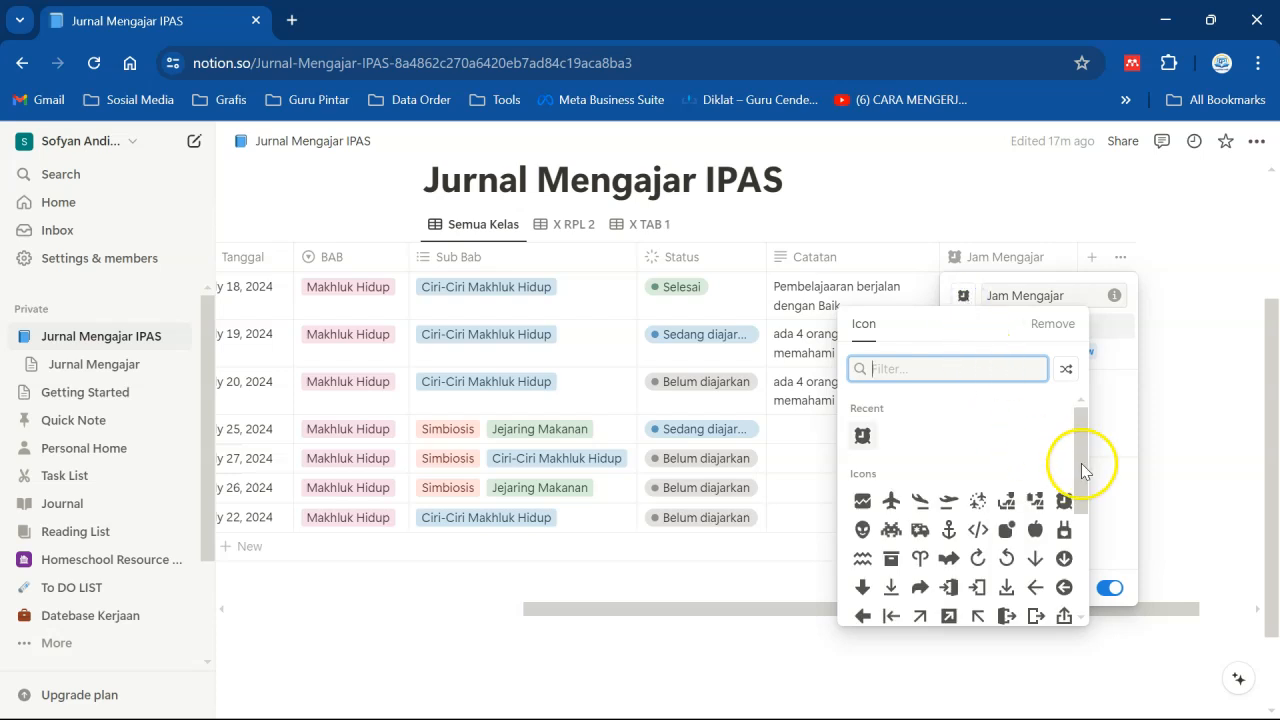
mouse_move(1083, 469)
mouse_down()
mouse_move(1083, 593)
mouse_move(1086, 471)
mouse_up()
click(1214, 267)
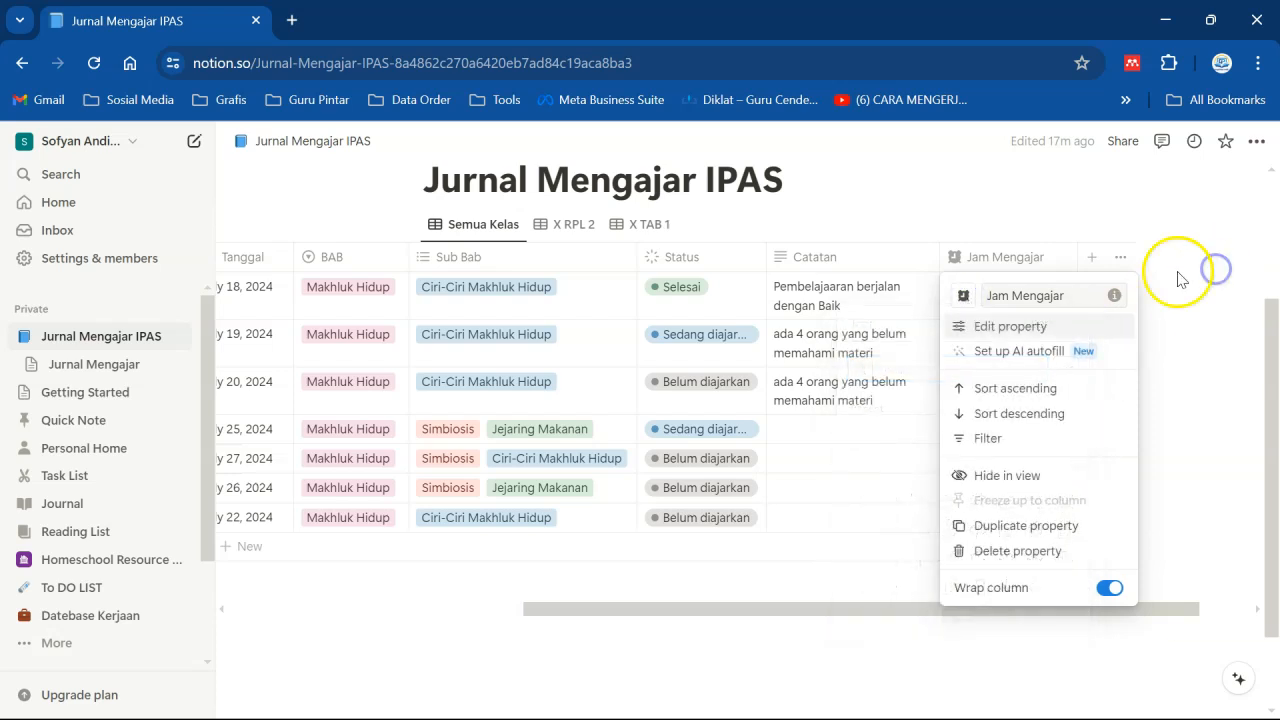
click(1000, 198)
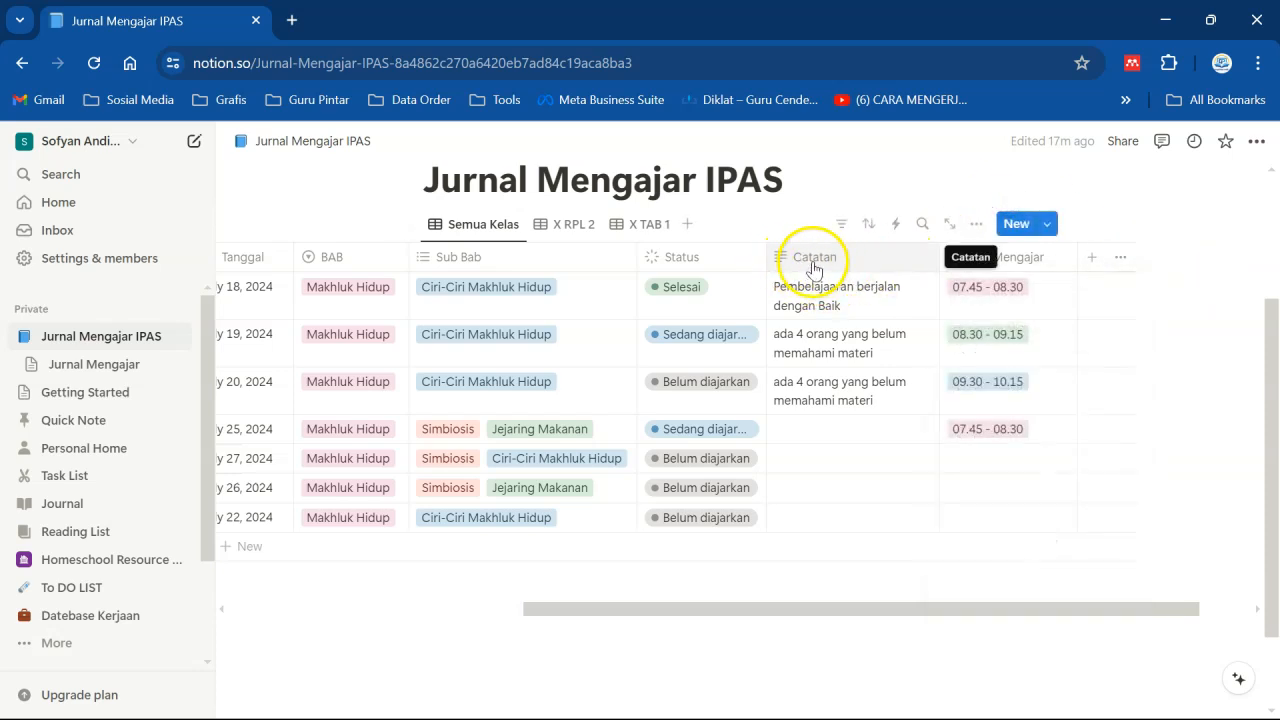
- Change the Catatan property's icon to a notebook icon found by searching "no"
click(776, 260)
click(789, 295)
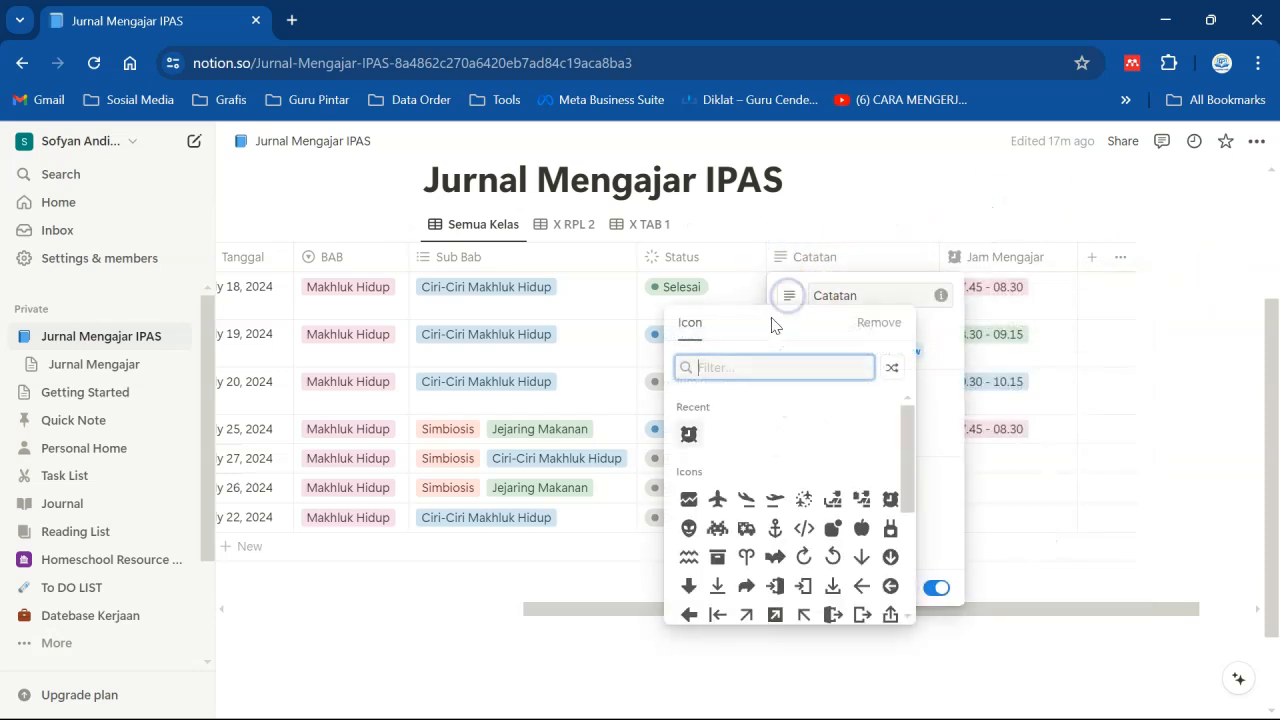
text(note)
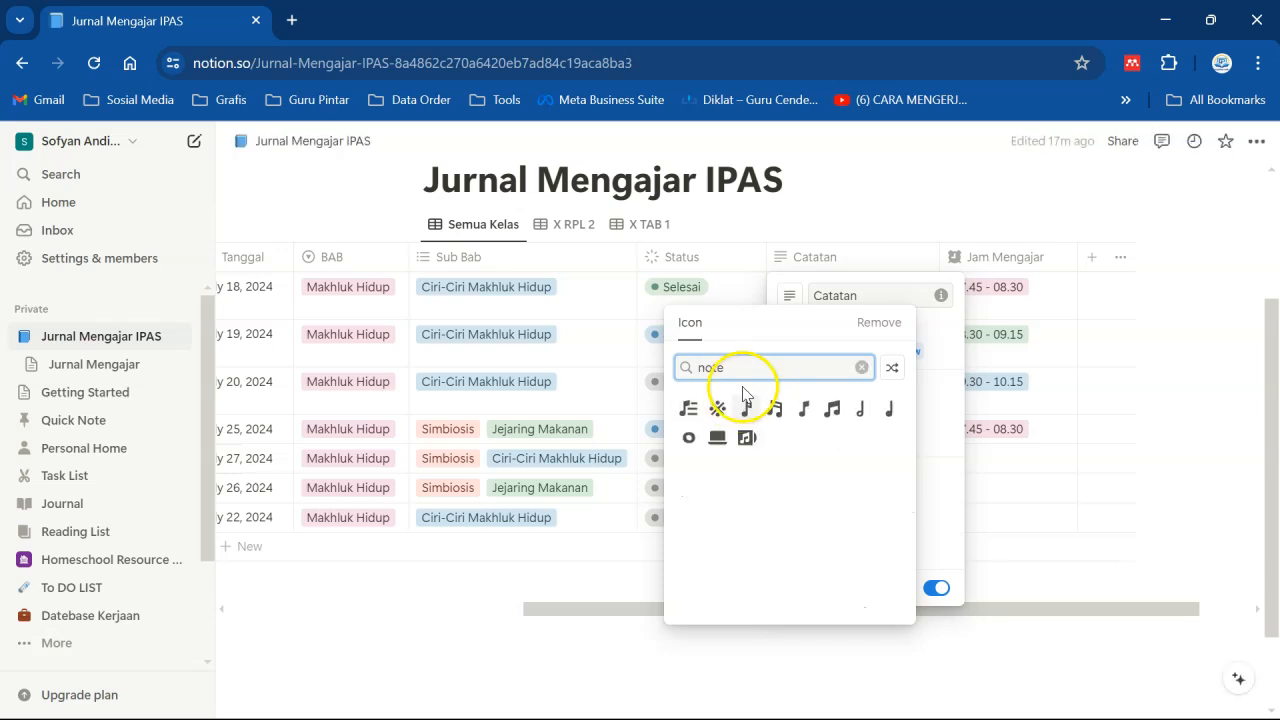
key(BackSpace)
key(BackSpace)
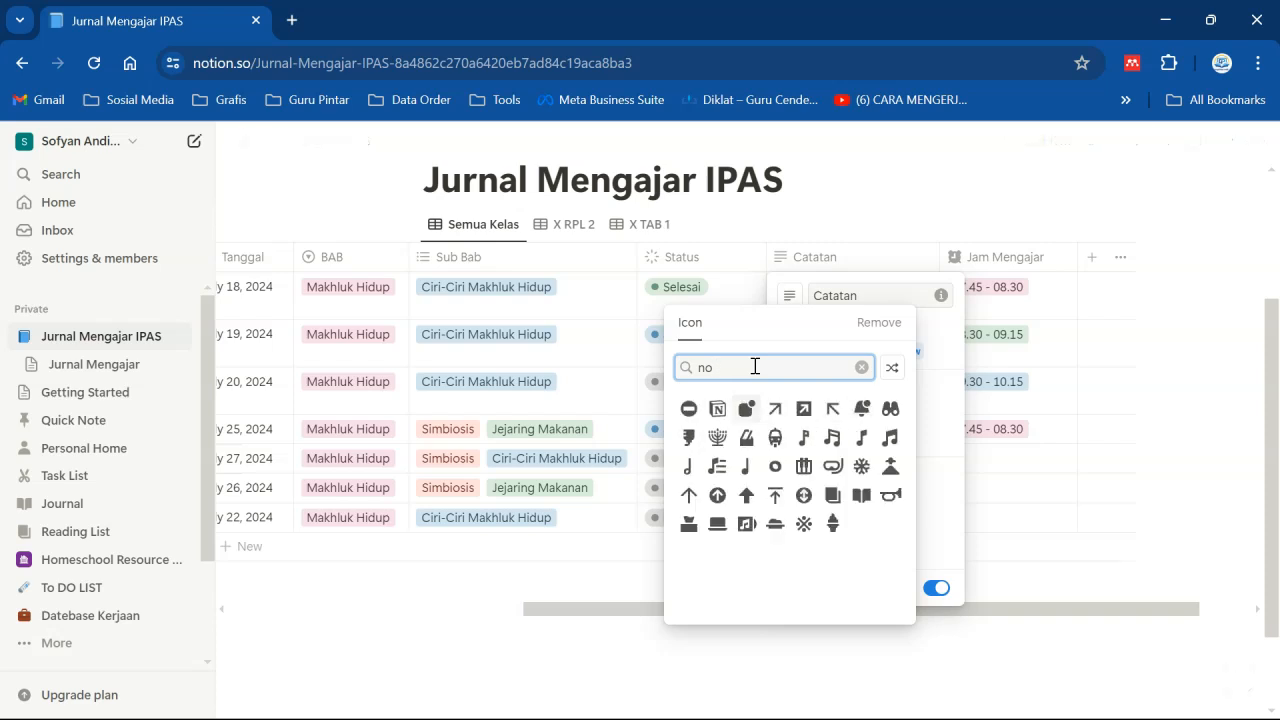
click(836, 496)
click(1055, 467)
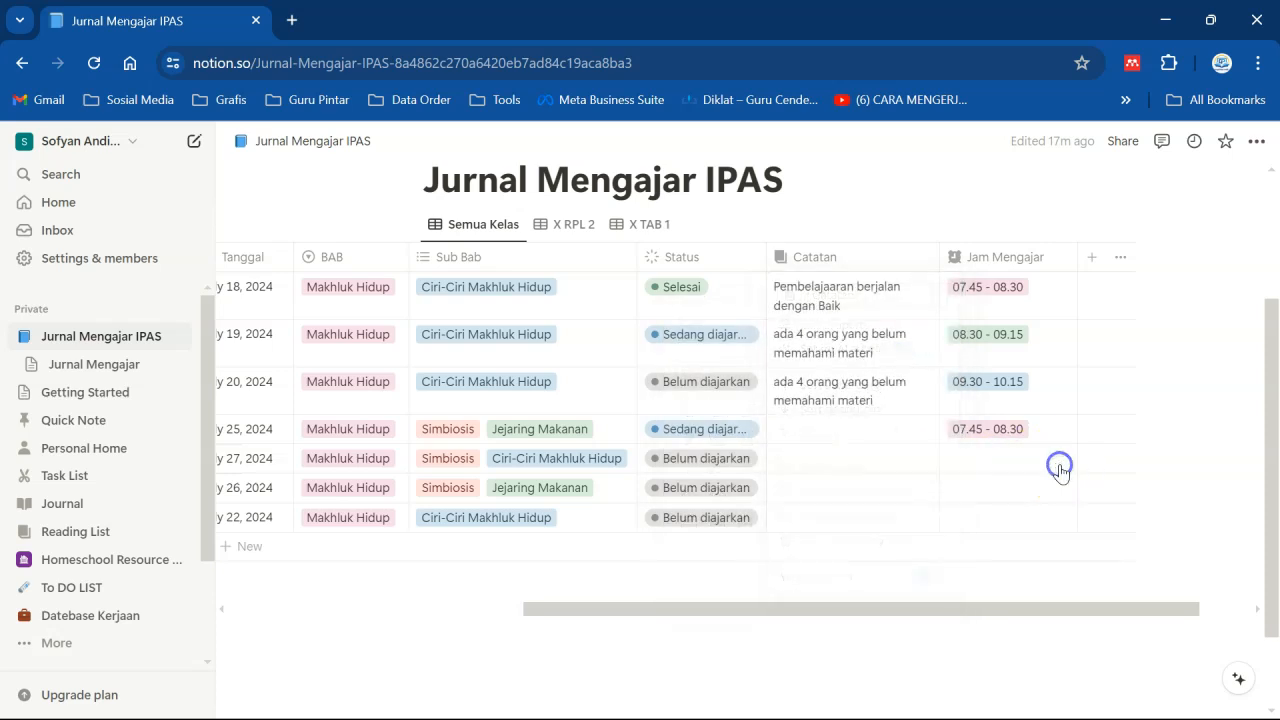
- In the X RPL 2 view, narrow the Tanggal column
drag(815, 598, 576, 578)
click(572, 223)
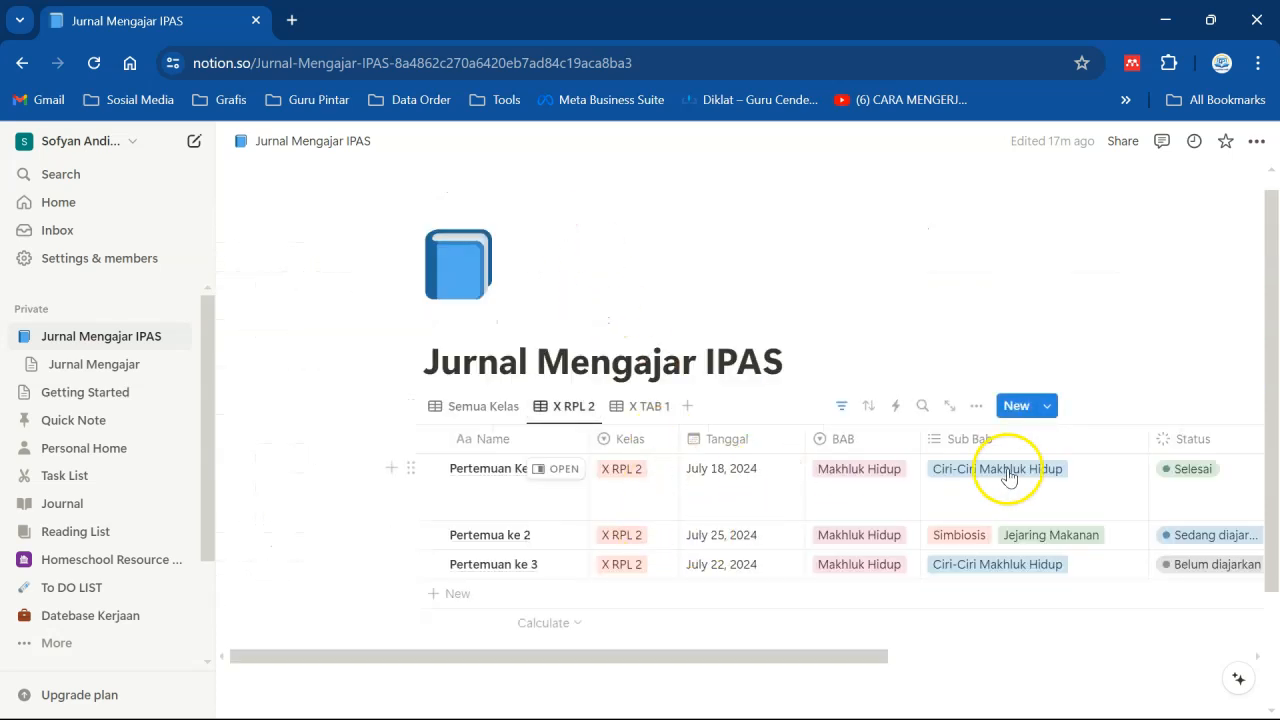
drag(809, 438, 780, 438)
drag(737, 660, 671, 657)
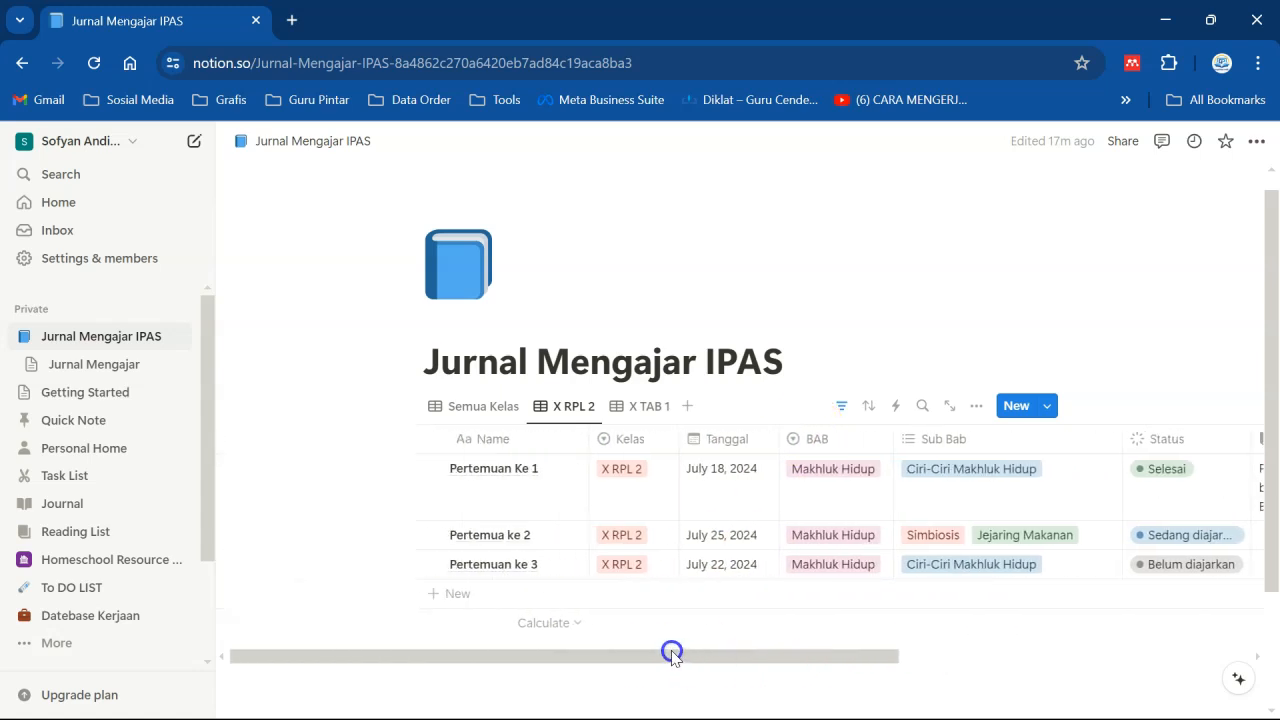
- In the Semua Kelas view, move the Jam Mengajar column to follow Tanggal and narrow it
click(505, 398)
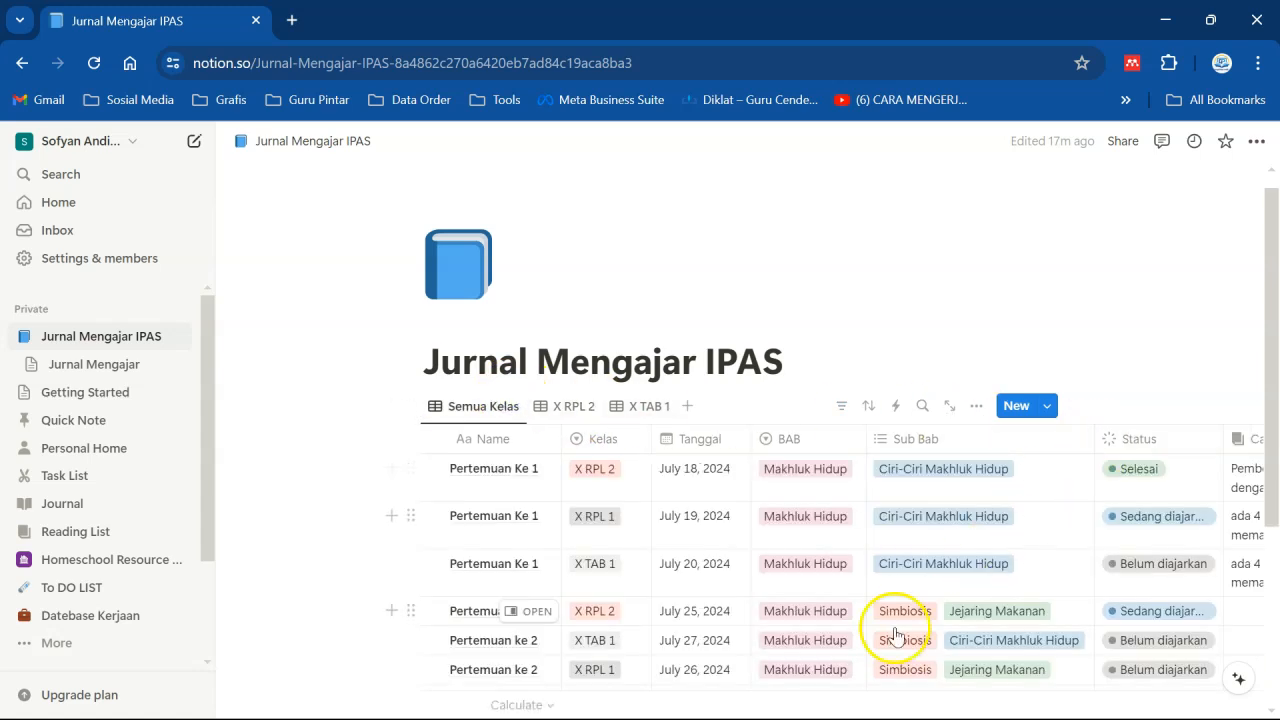
scroll(628, 665, down, 2)
drag(609, 709, 812, 705)
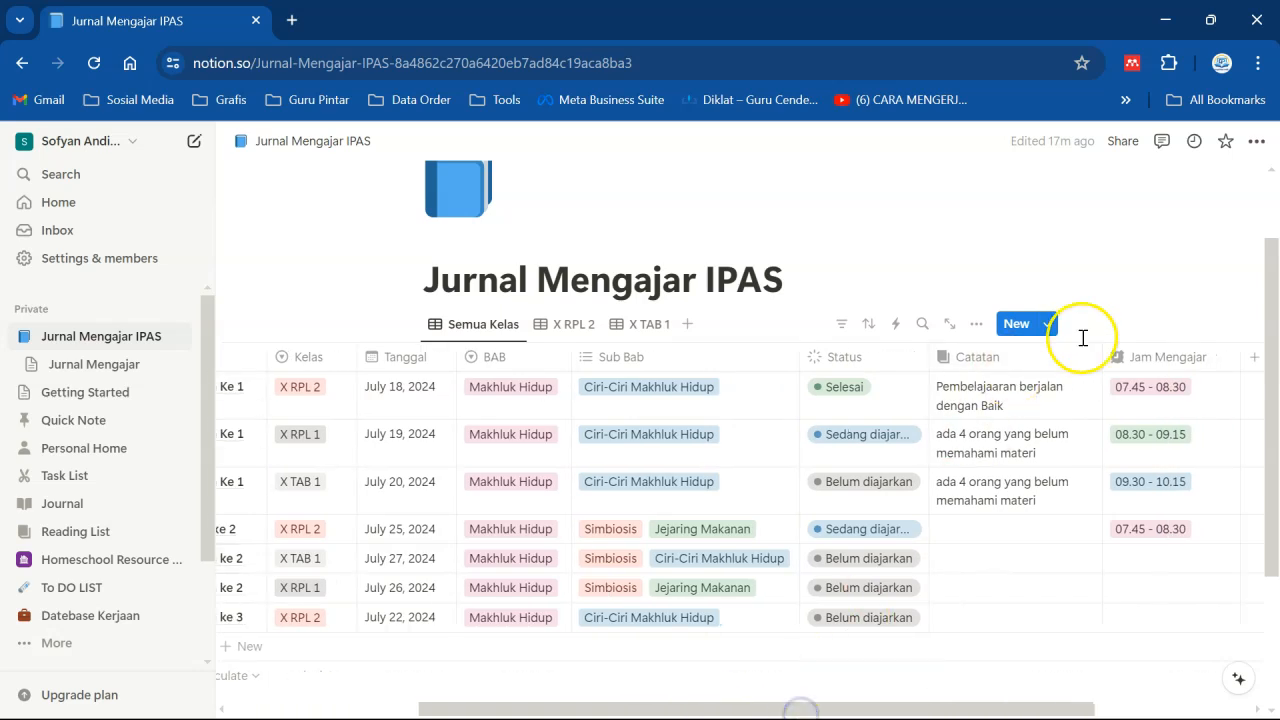
drag(1123, 362, 489, 370)
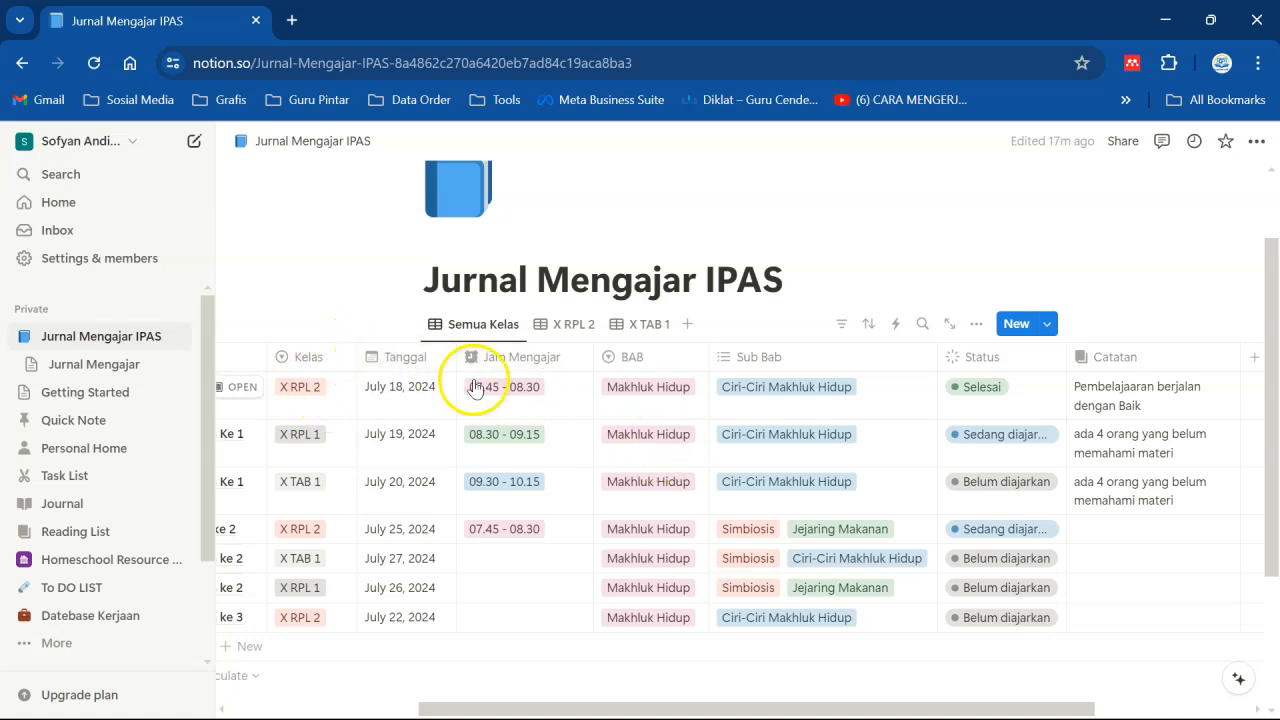
drag(594, 357, 566, 360)
- Append the teacher's name to the page title Jurnal Mengajar IPAS
click(893, 233)
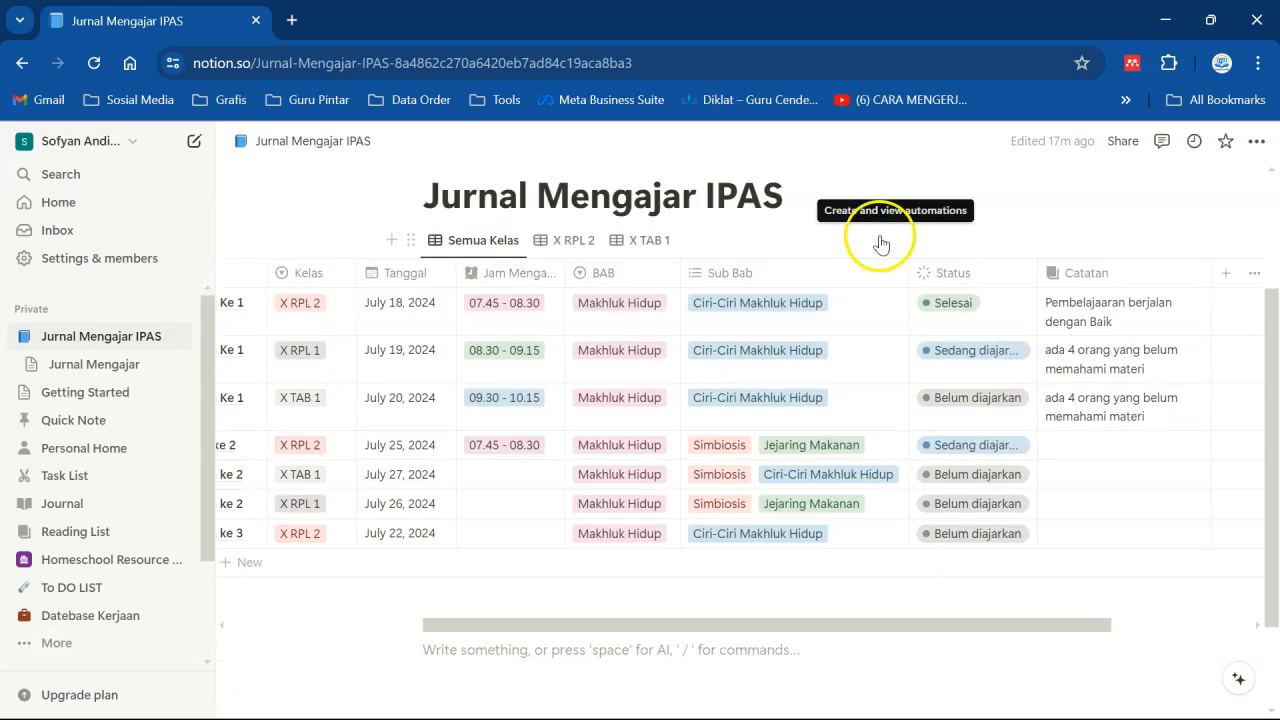
scroll(699, 229, up, 1)
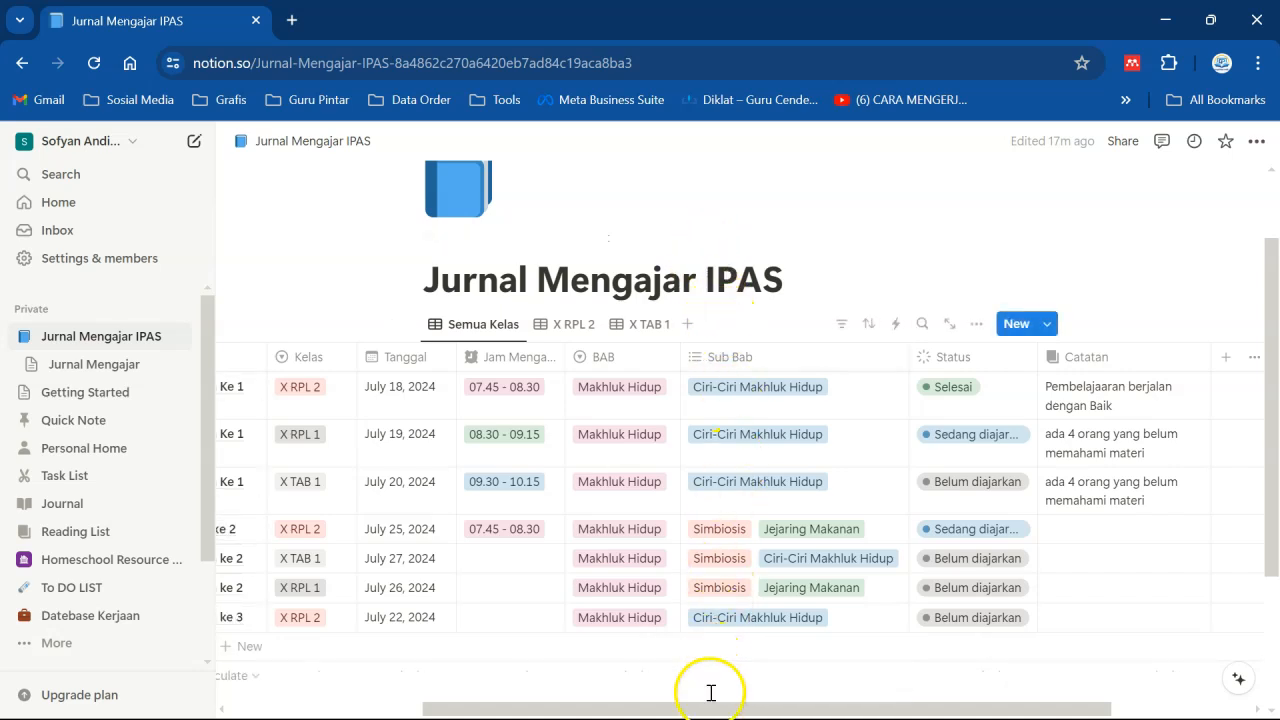
drag(705, 710, 652, 708)
mouse_move(626, 708)
mouse_down()
mouse_move(689, 711)
mouse_move(624, 713)
mouse_up()
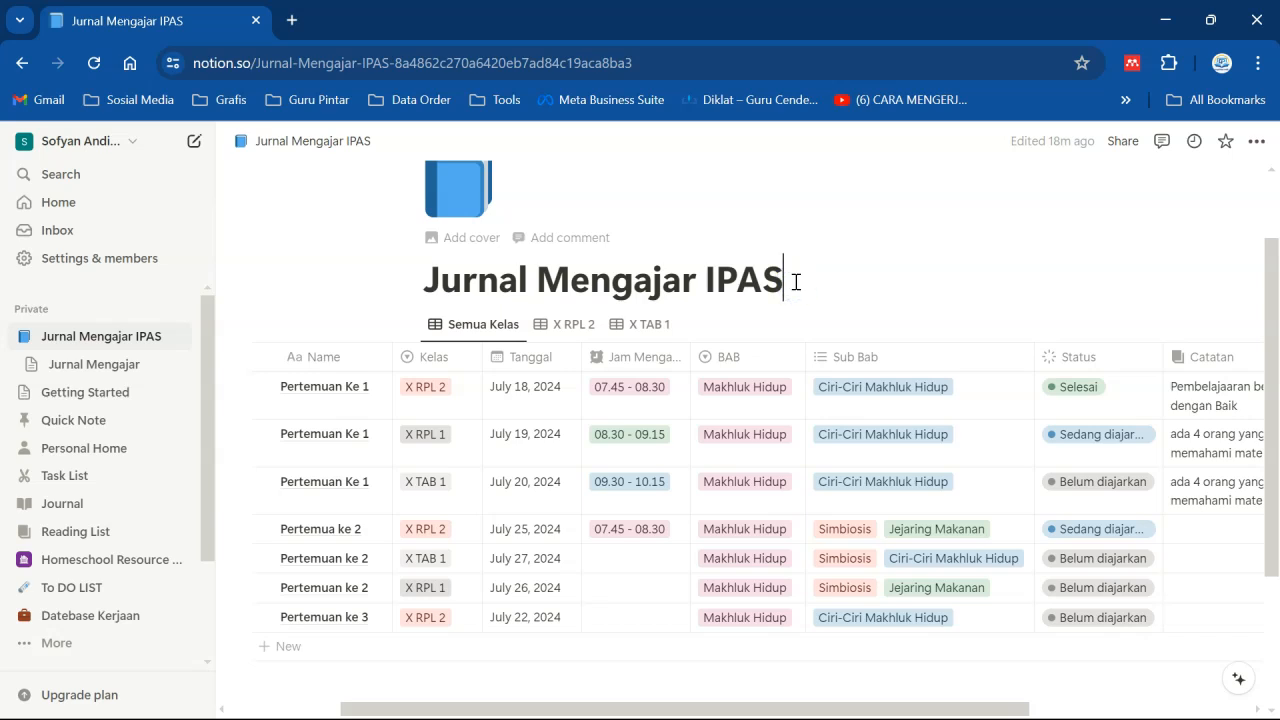
text(Sofyan)
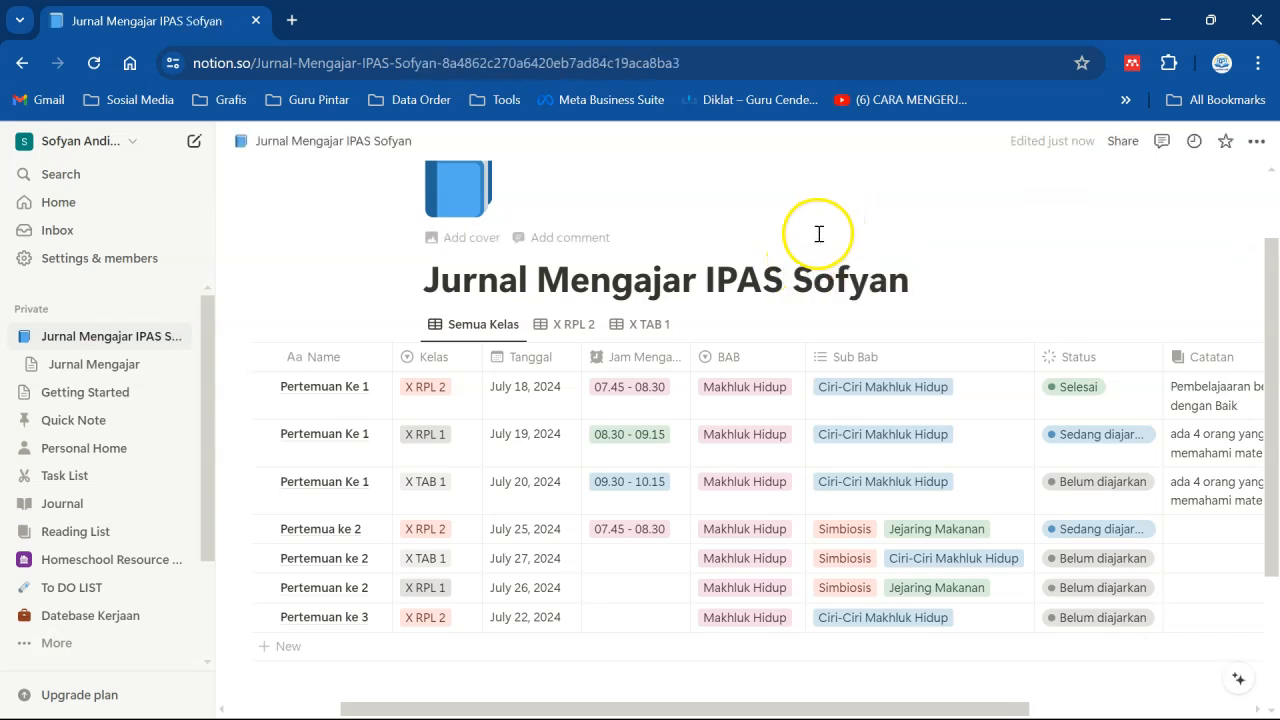
key(Return)
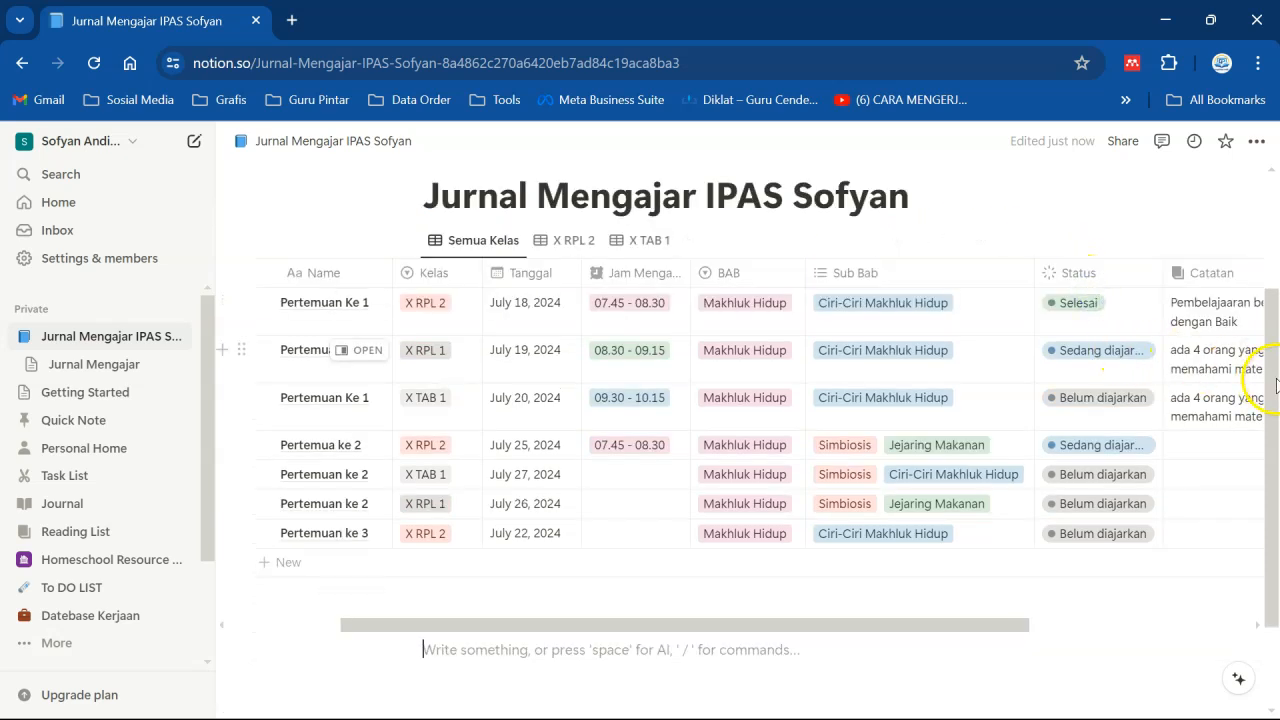
- Publish the page to the web
scroll(1275, 385, up, 3)
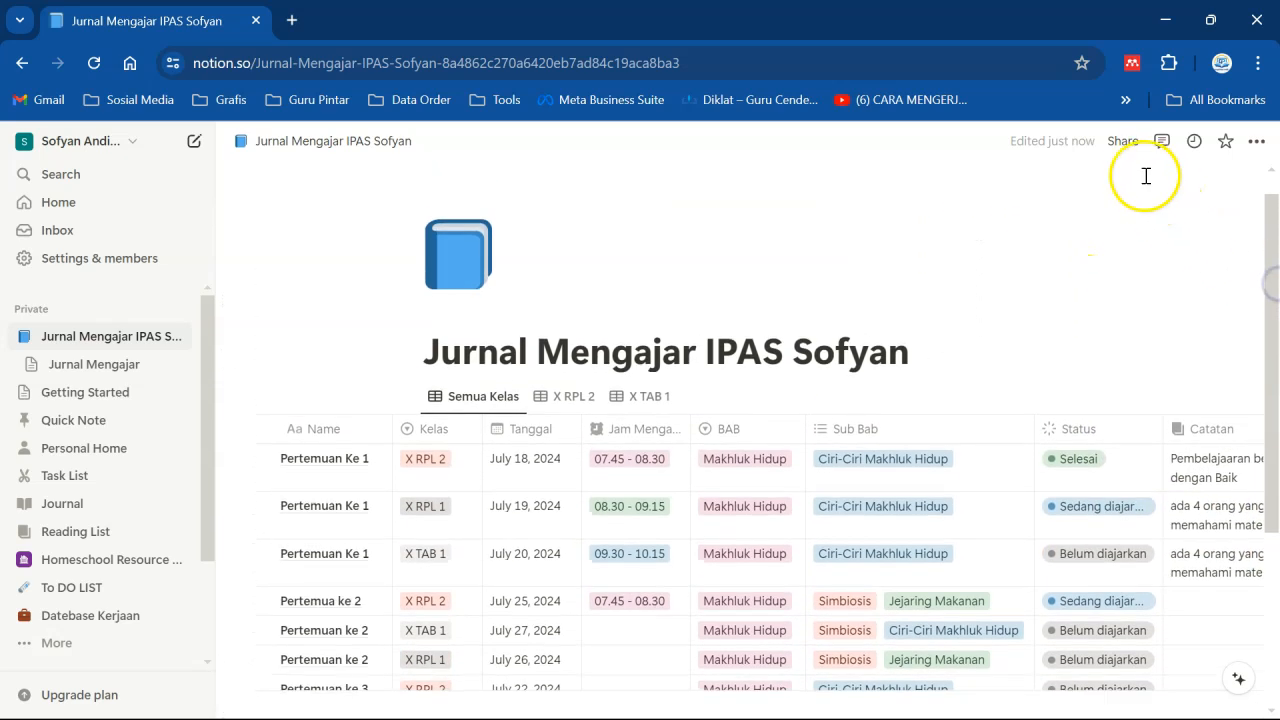
click(1122, 141)
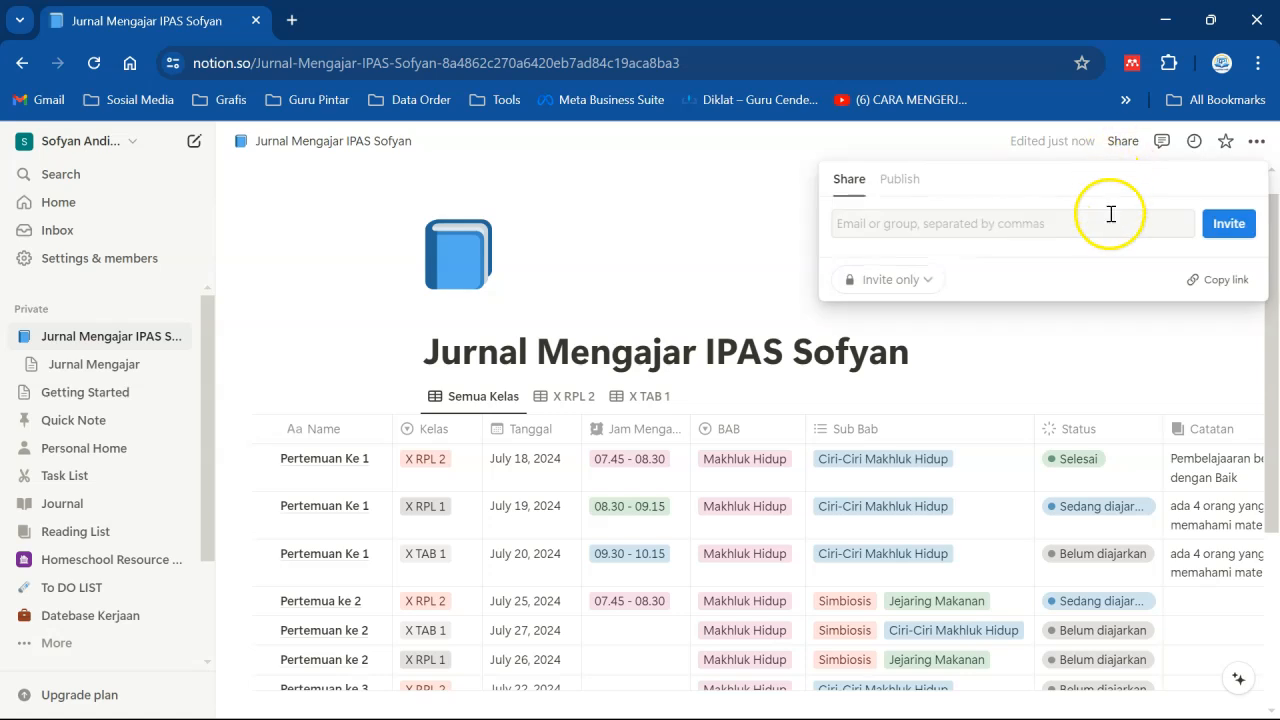
click(899, 178)
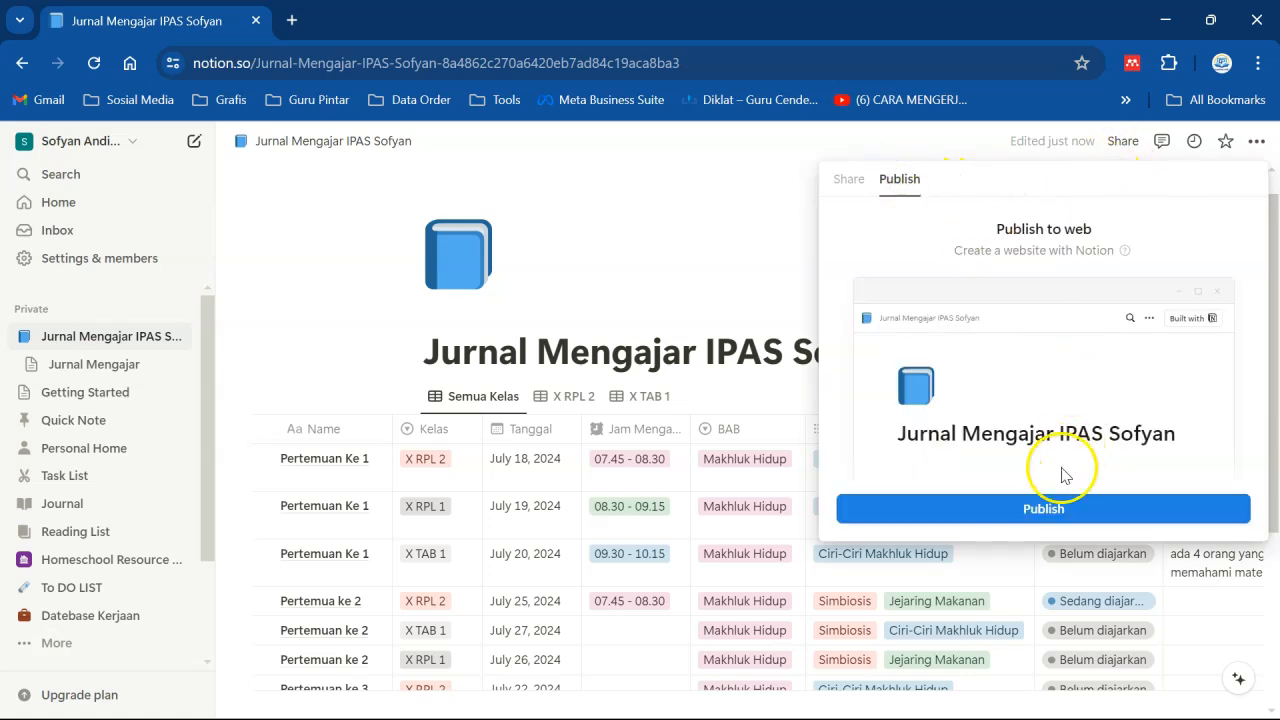
click(1040, 507)
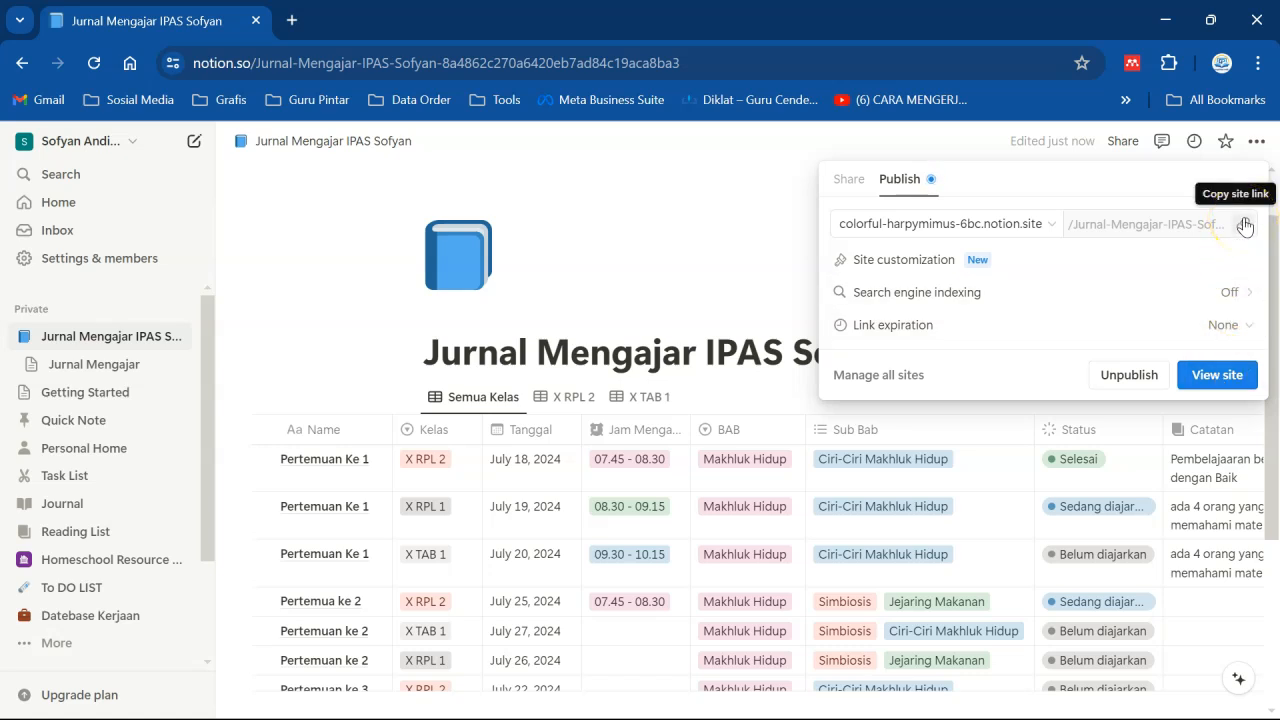
- Copy the published site link and open the published site in a new tab to review it
click(1257, 193)
click(1206, 372)
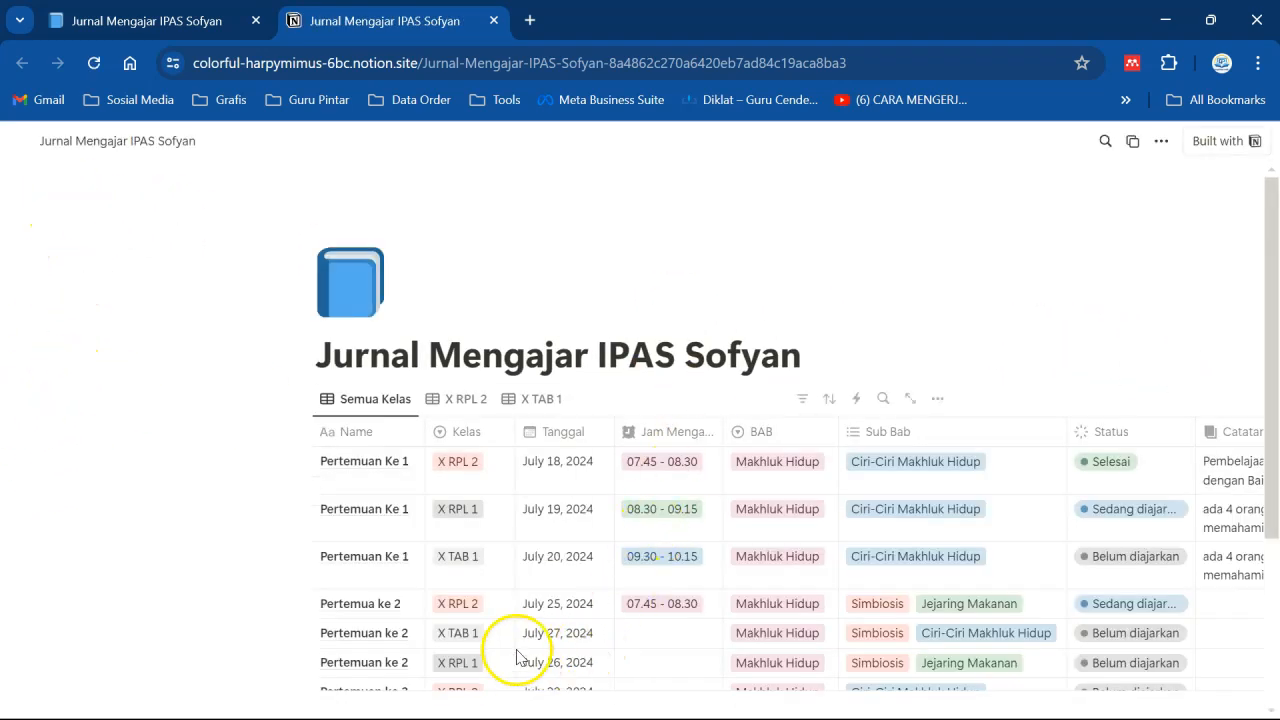
drag(1275, 228, 1260, 290)
drag(782, 656, 893, 650)
mouse_move(1272, 374)
mouse_down()
mouse_move(1273, 347)
mouse_move(1270, 361)
mouse_up()
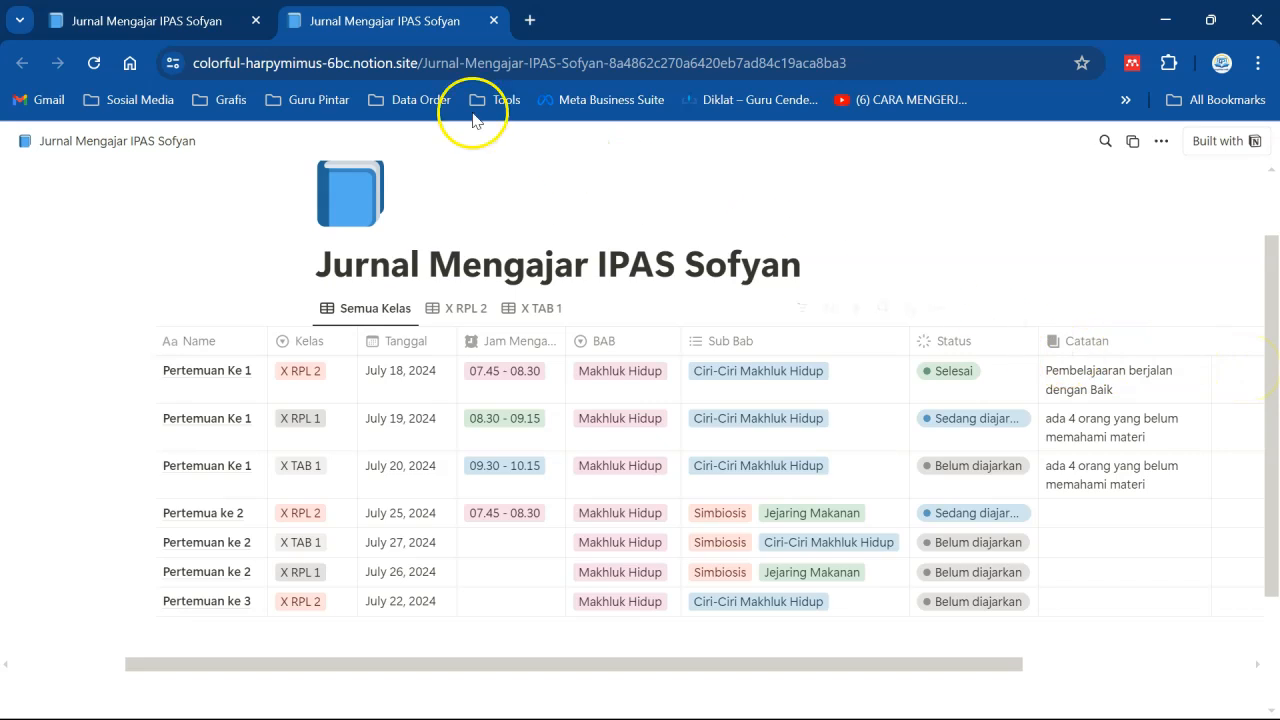
click(150, 21)
click(434, 22)
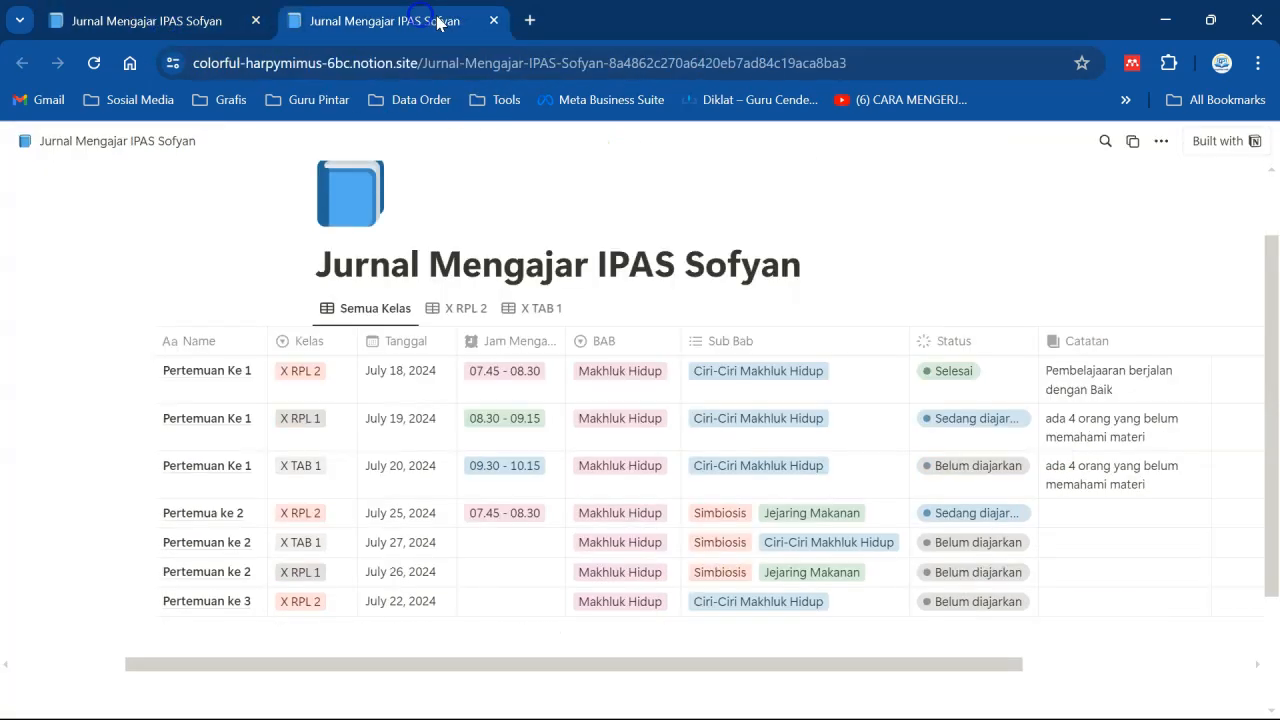
- Close the published site tab and return to the page in the editor
click(492, 21)
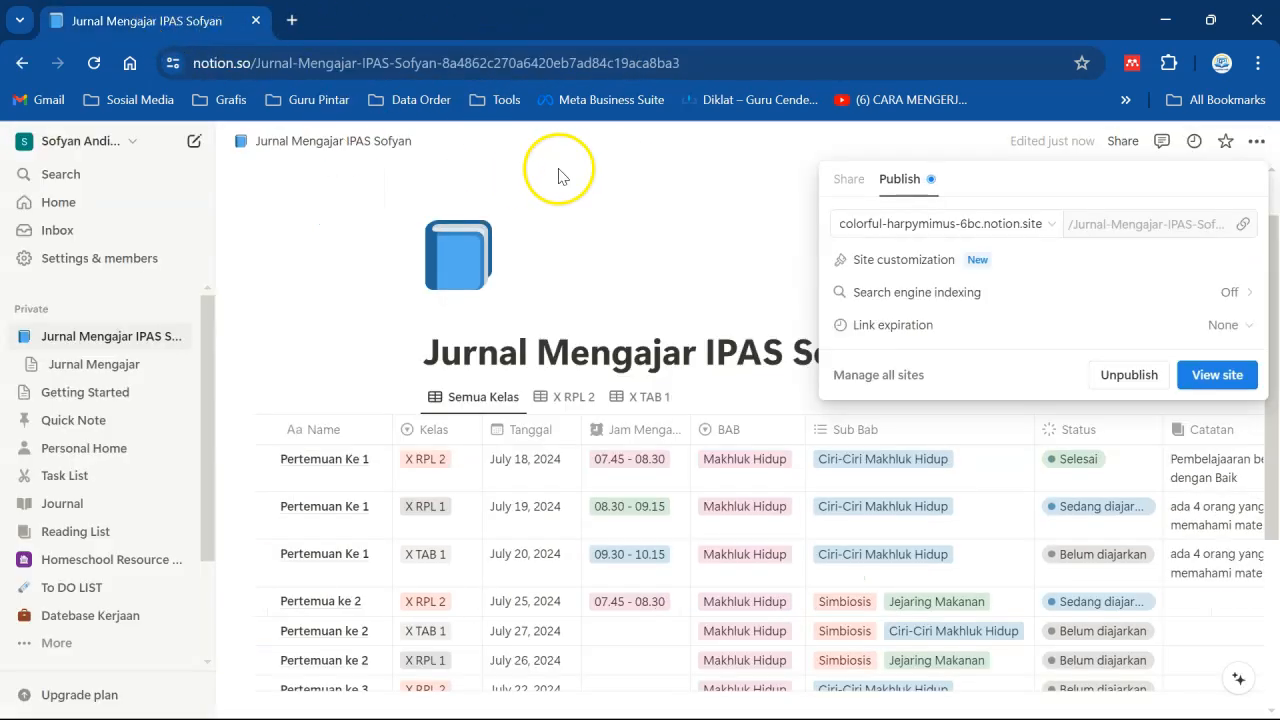
click(634, 195)
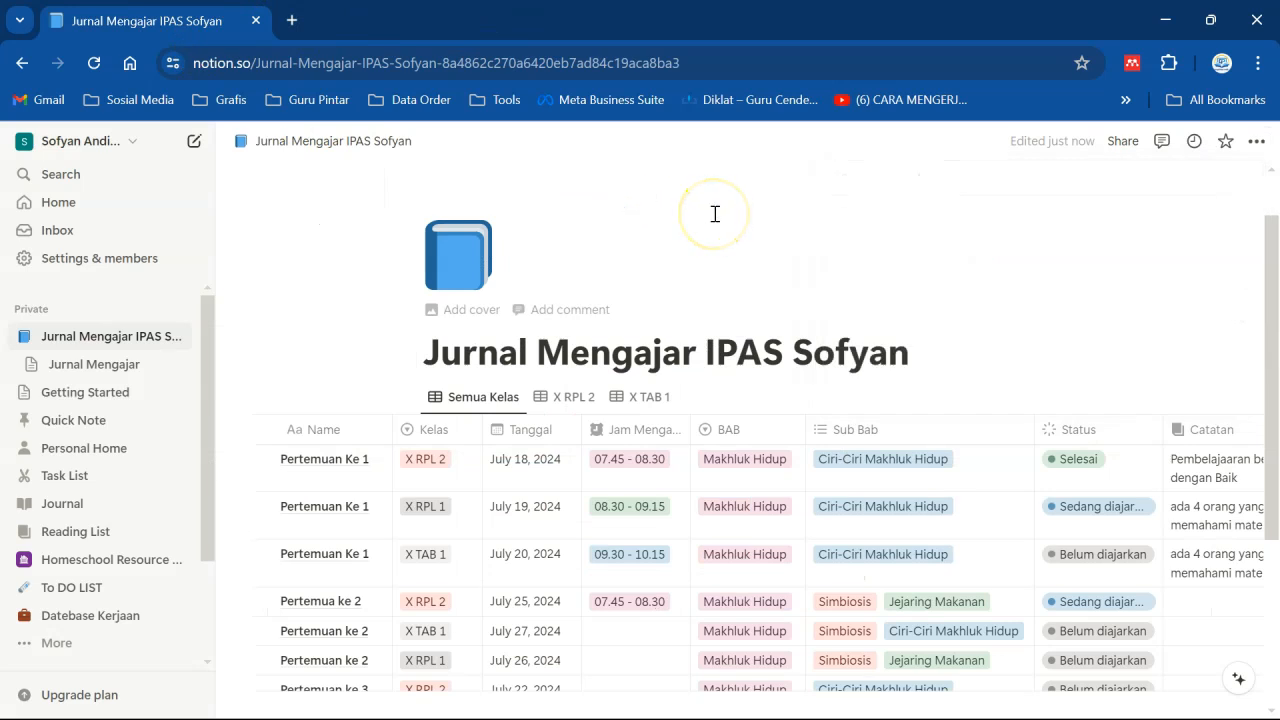
scroll(715, 213, down, 2)
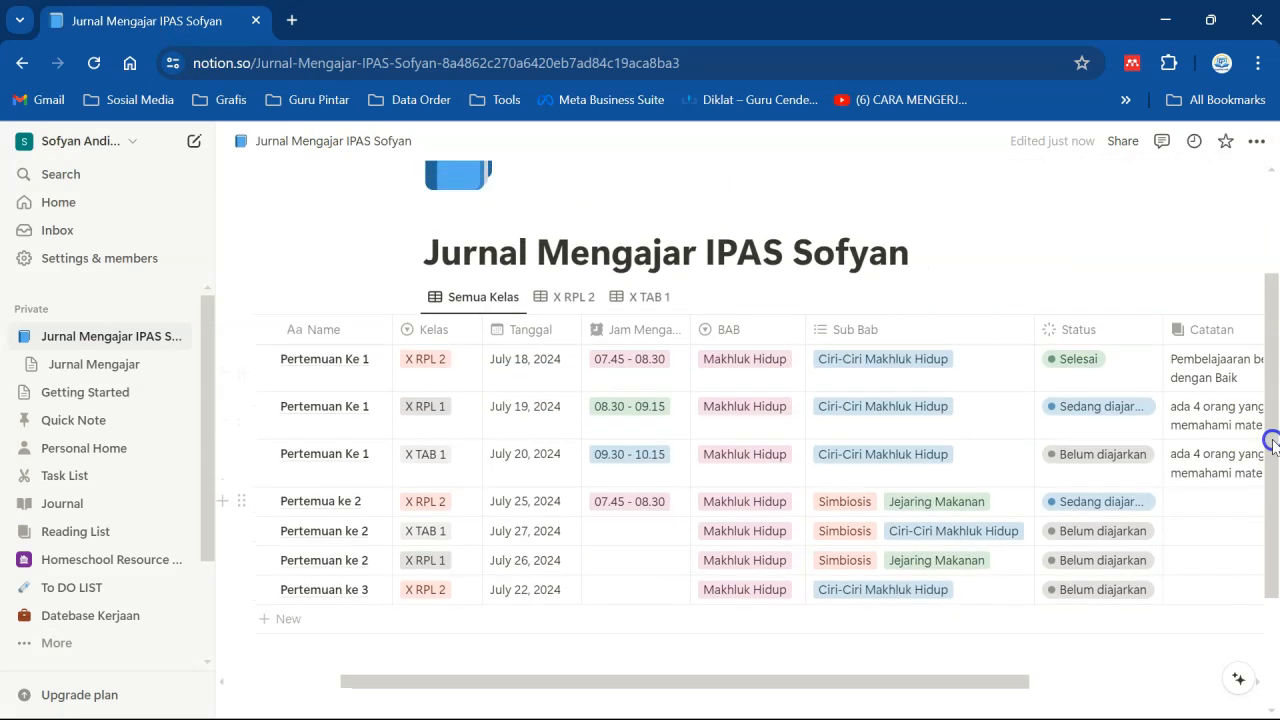
drag(1272, 441, 1240, 335)
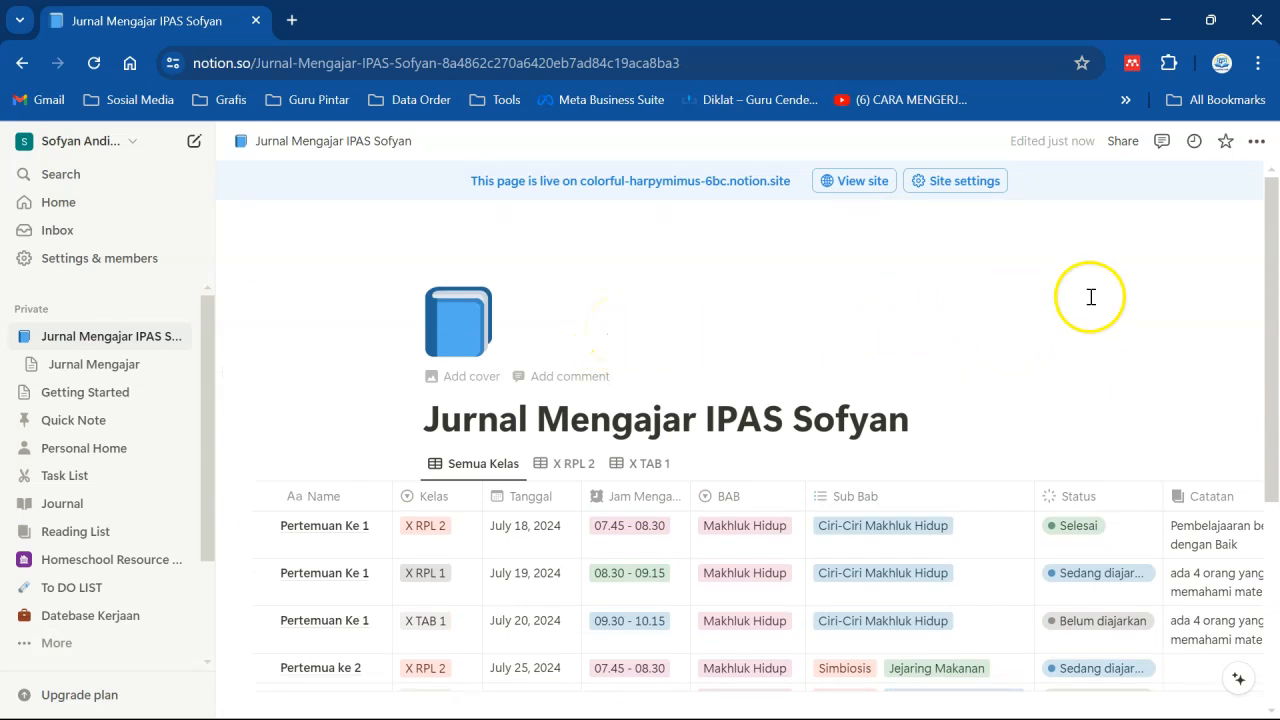
drag(1272, 322, 1266, 362)
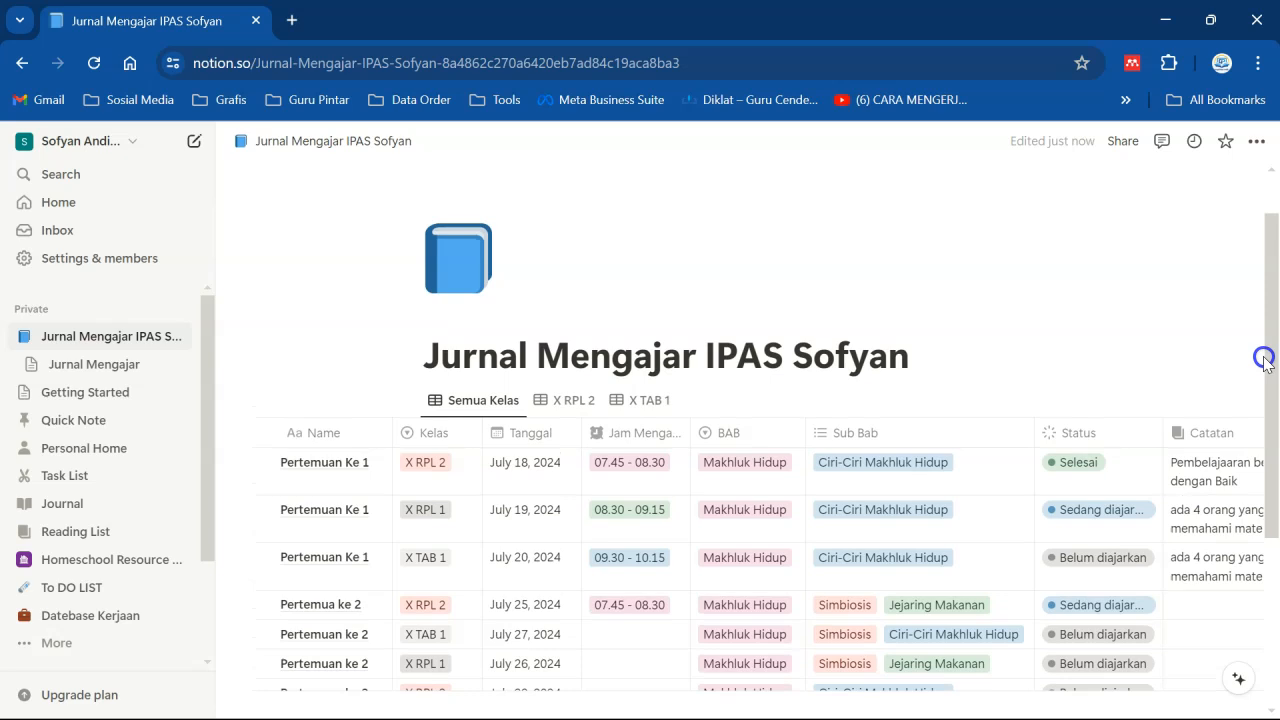
drag(1264, 362, 1260, 322)
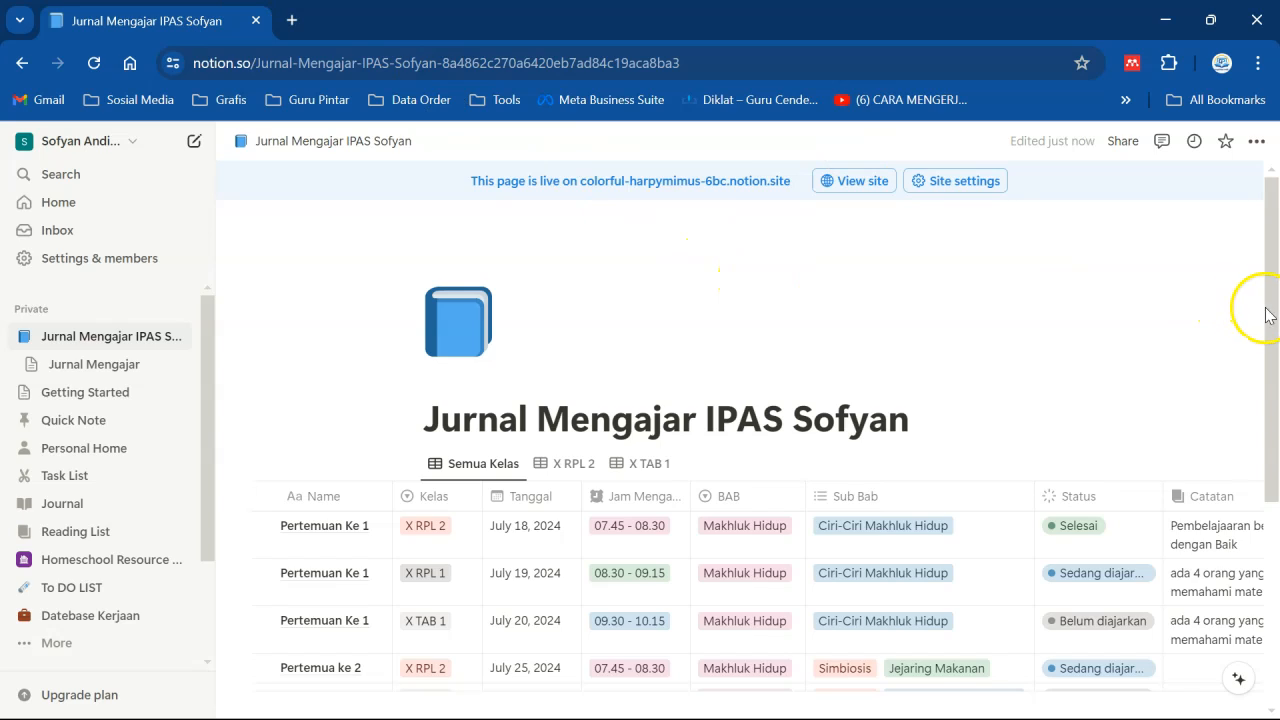
drag(1270, 316, 1231, 354)
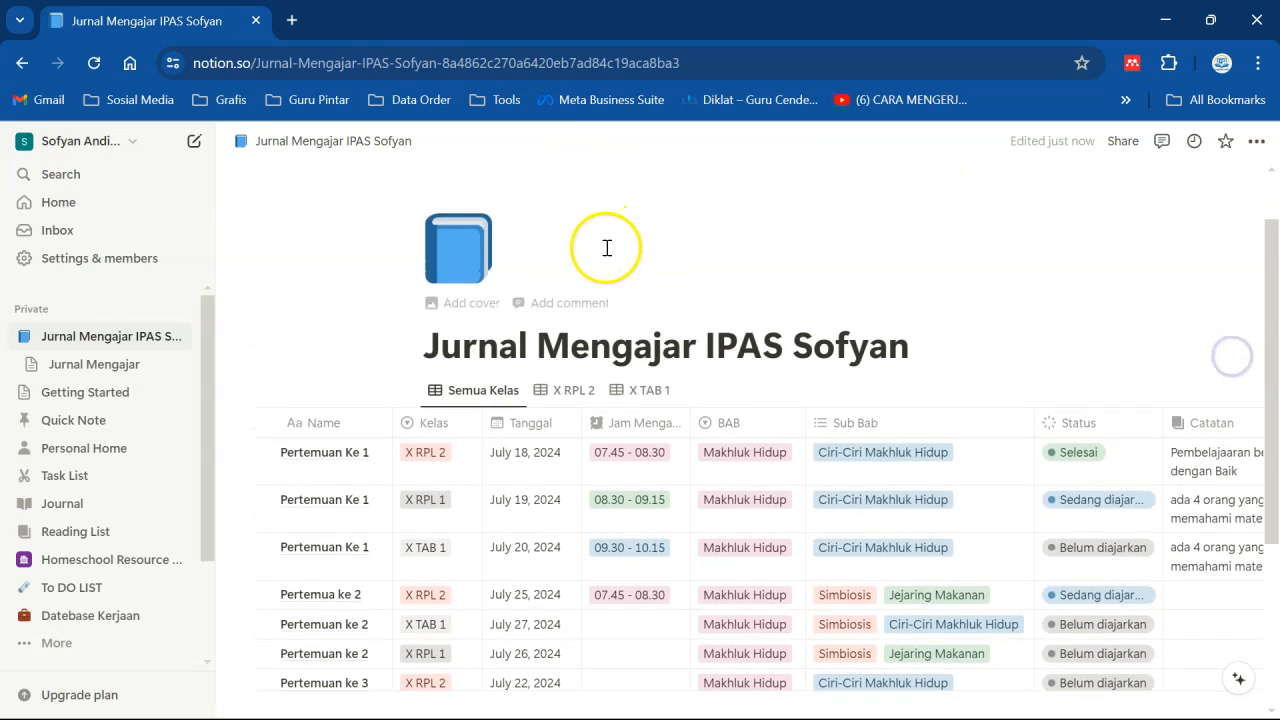
- Add a cover to the page and switch it to the rocket launch photo from the NASA Archive gallery
click(460, 303)
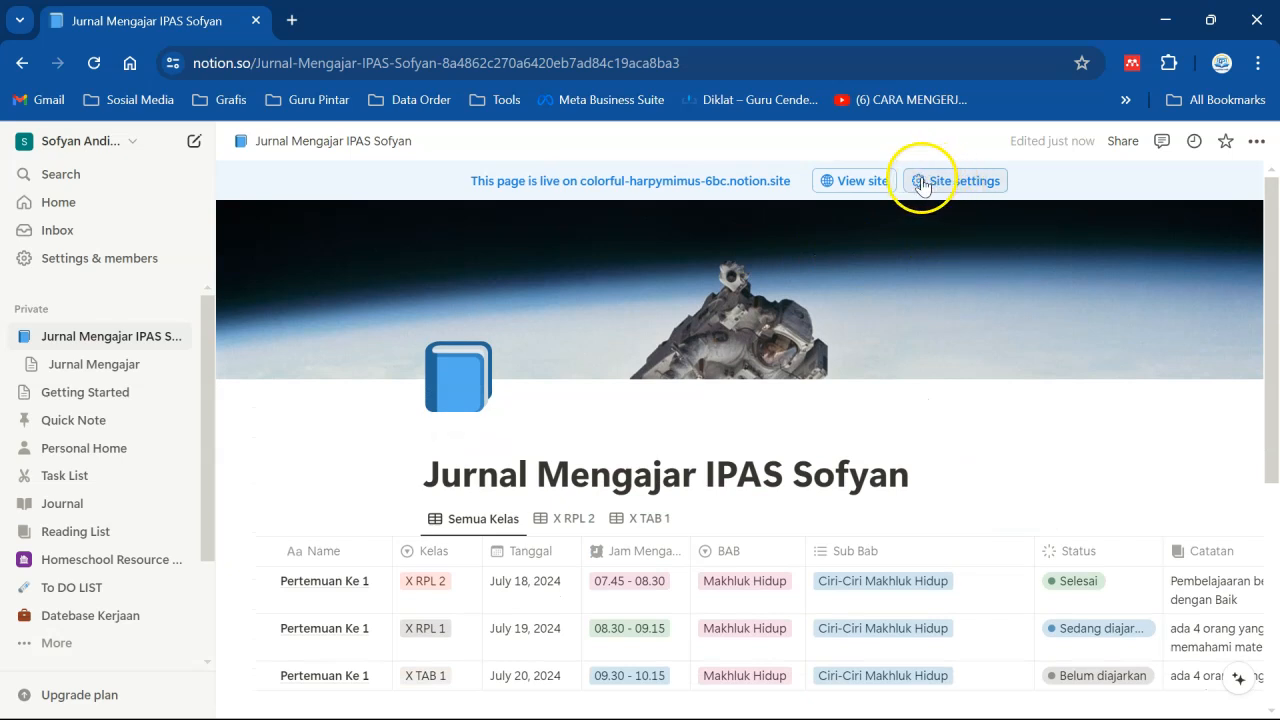
click(952, 232)
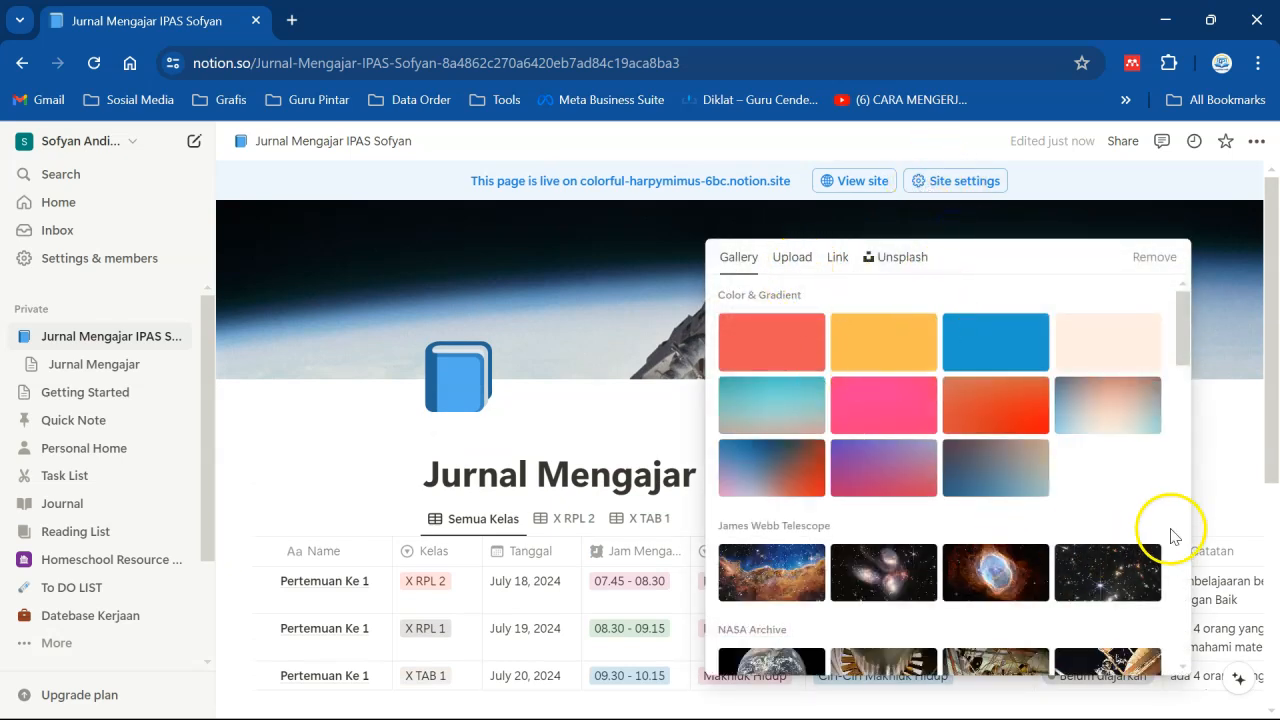
drag(1187, 353, 1186, 402)
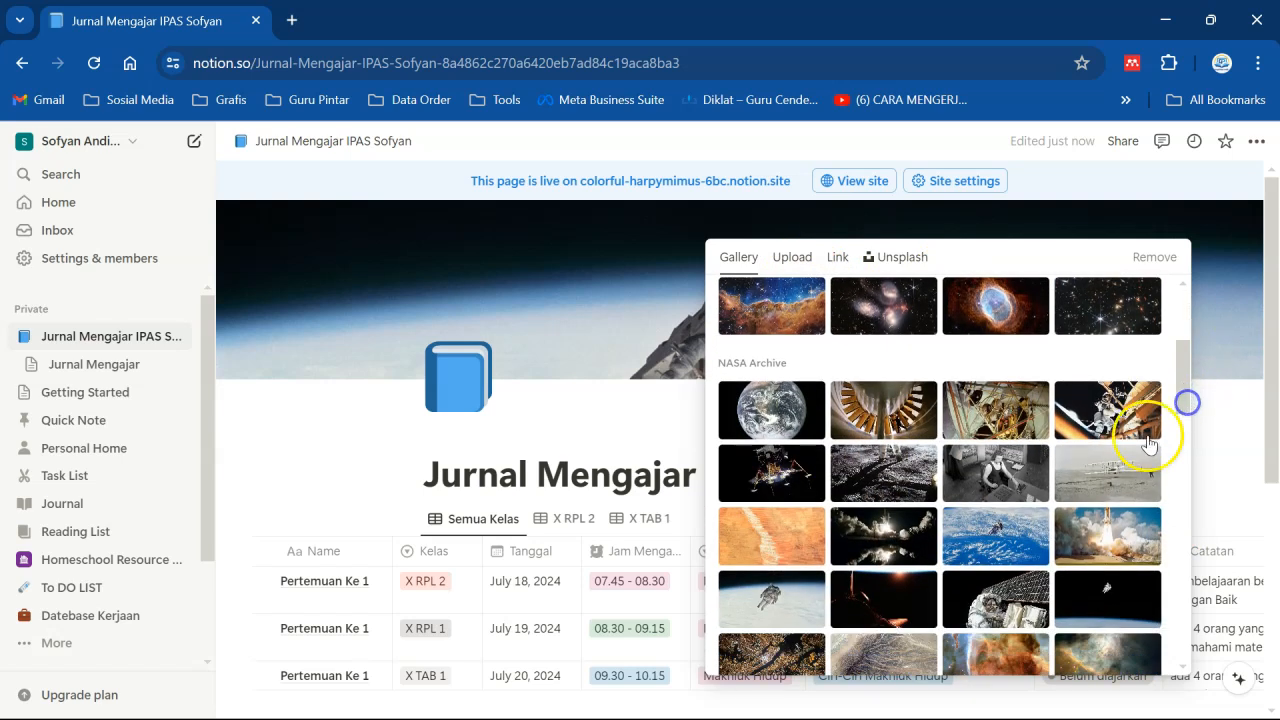
click(605, 325)
- Reposition the cover image and save its position
click(1025, 230)
drag(960, 287, 908, 231)
drag(897, 287, 895, 275)
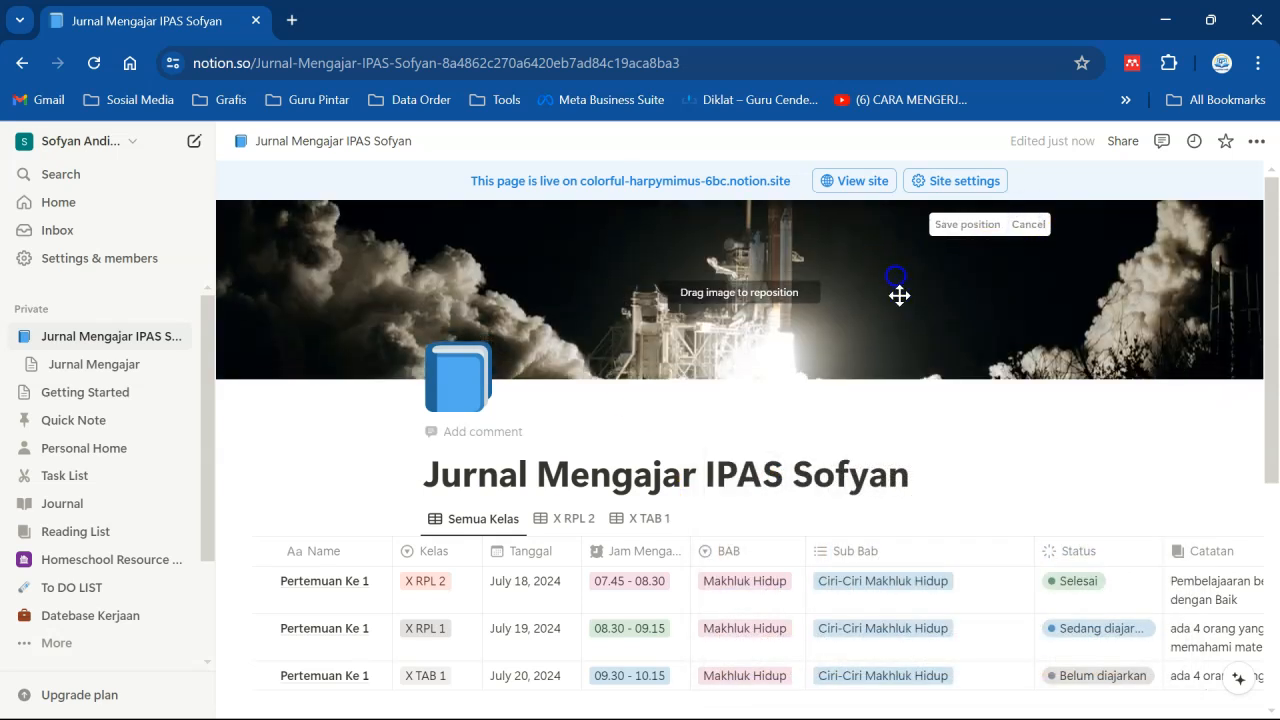
click(1035, 463)
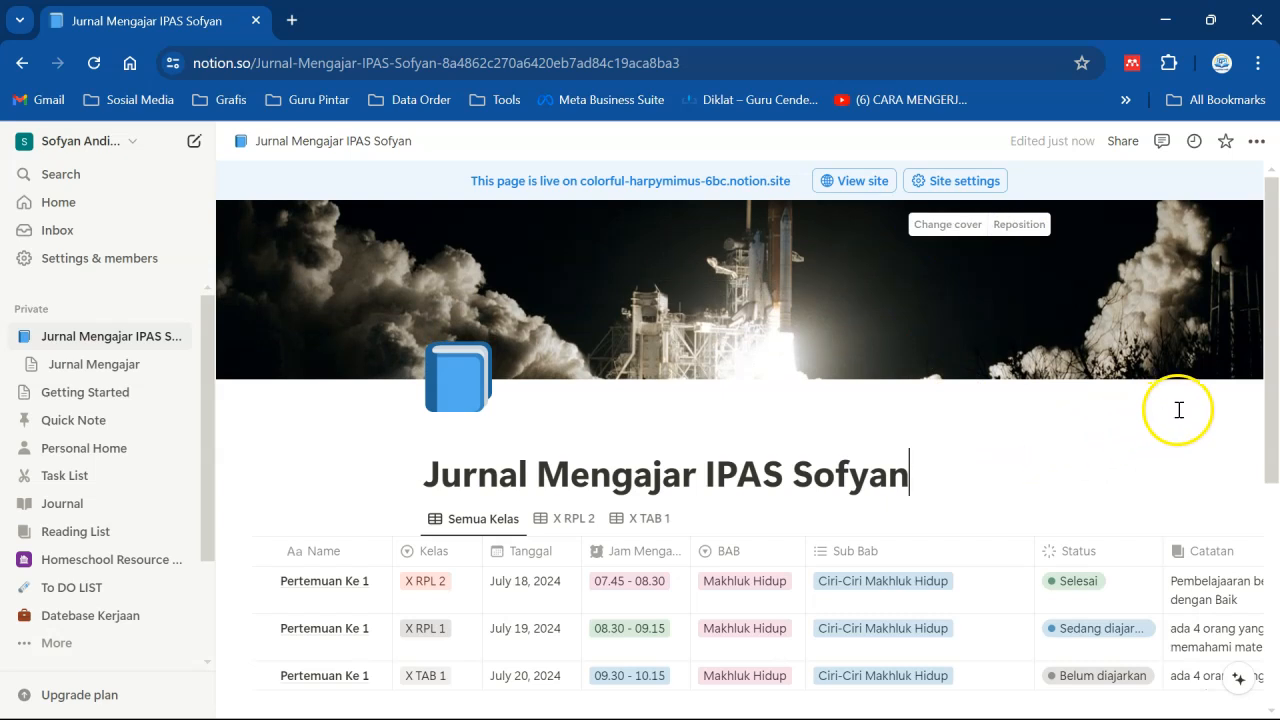
- Set the Status of the X TAB 1 and X RPL 1 Pertemuan Ke 1 rows to Selesai
drag(1268, 405, 1268, 497)
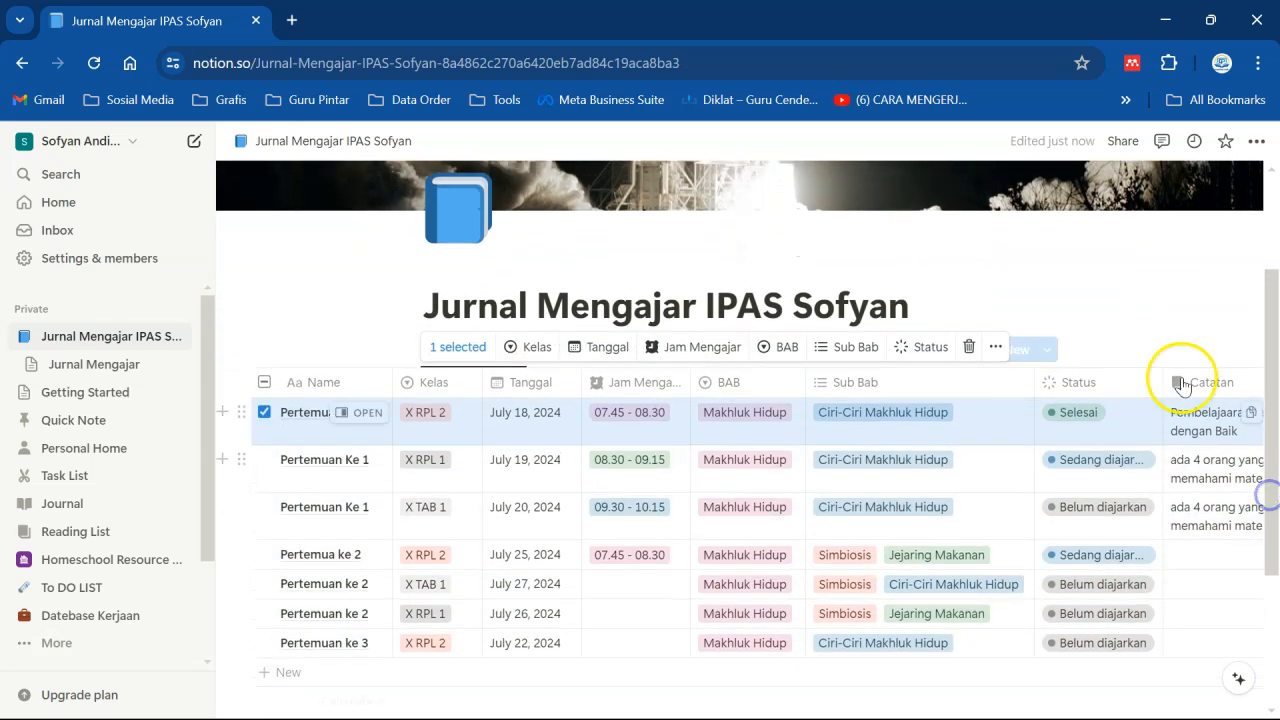
click(1034, 282)
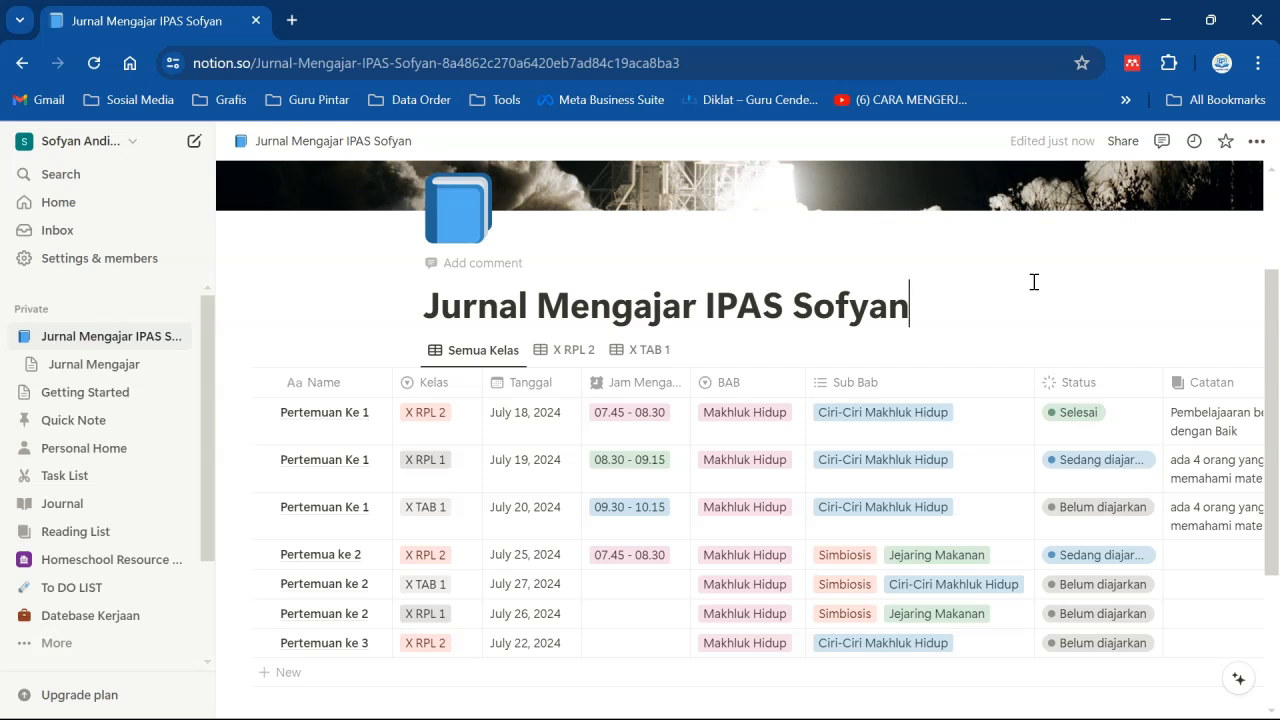
click(1087, 510)
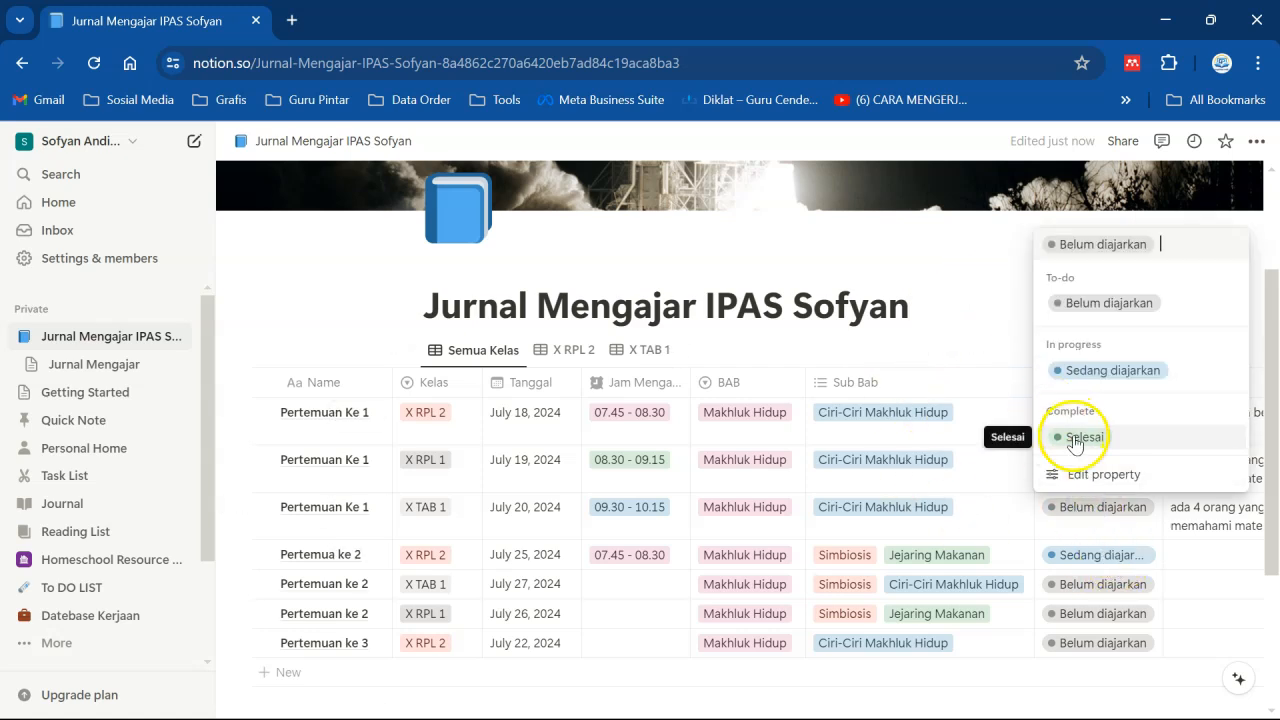
click(1075, 434)
click(1087, 462)
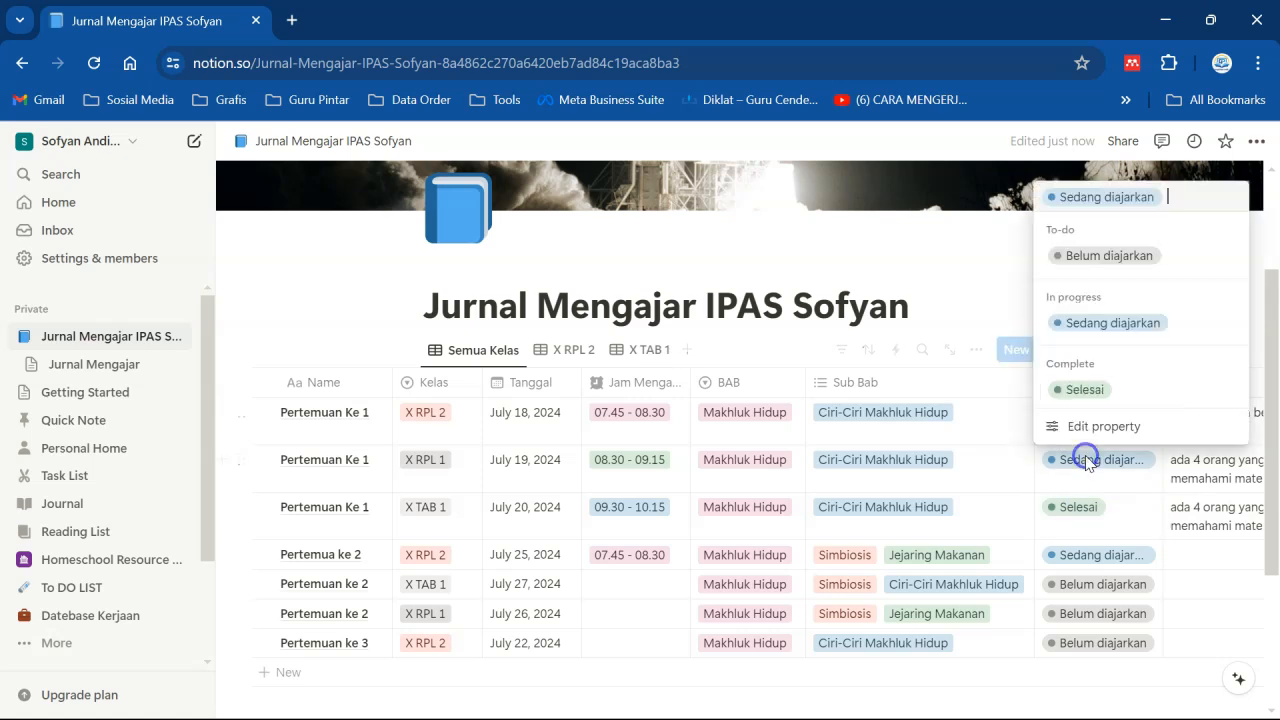
click(1075, 392)
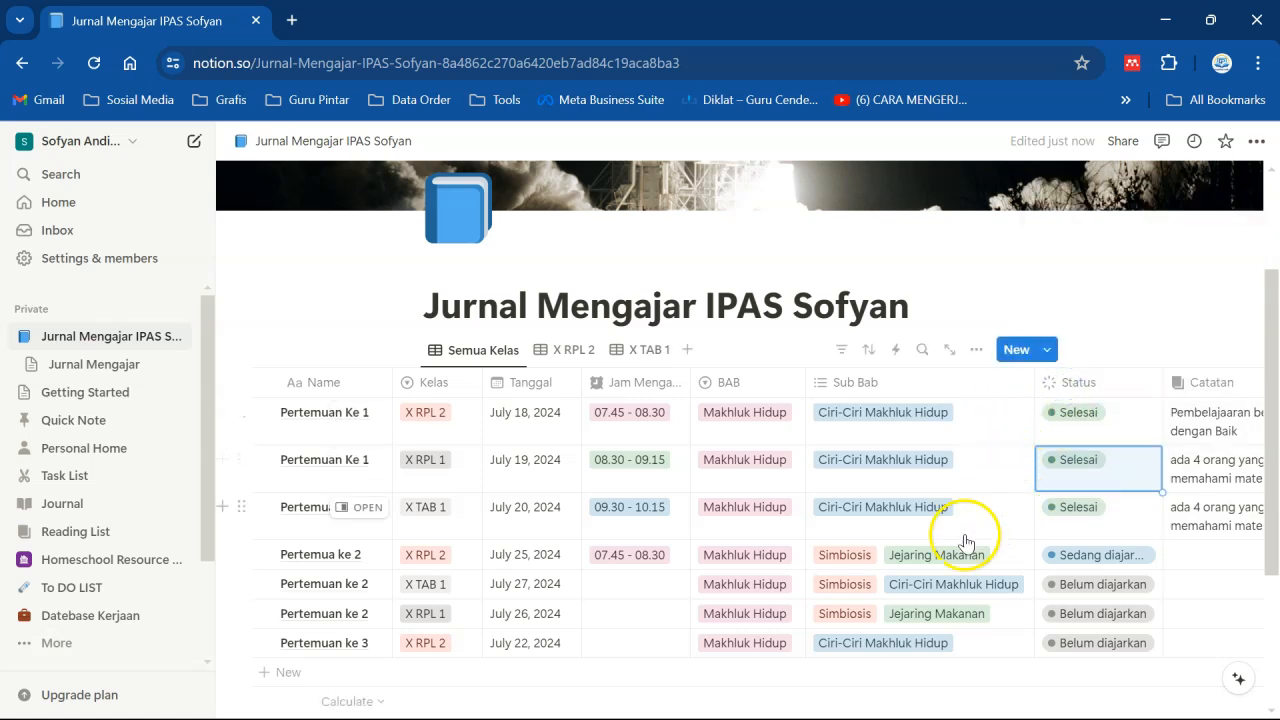
- In the X RPL 2 view, move the Jam Mengajar column to follow Tanggal and narrow it
click(567, 352)
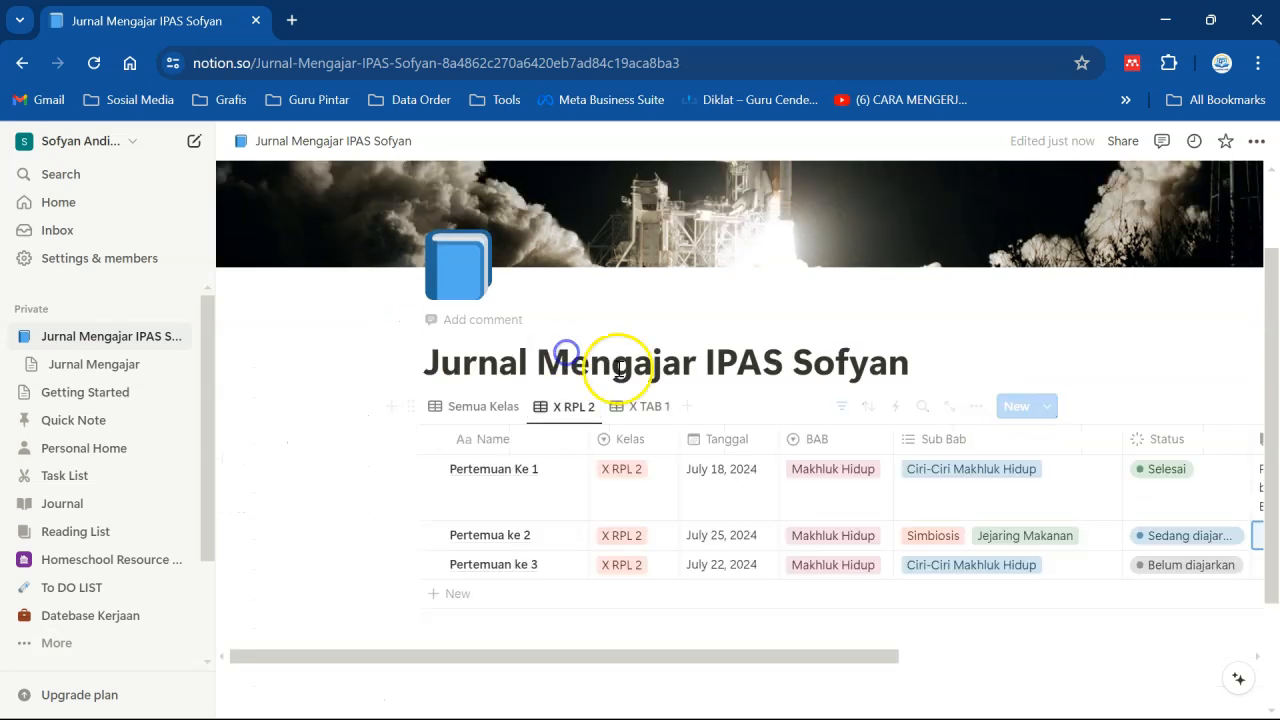
drag(698, 652, 800, 657)
drag(957, 436, 933, 440)
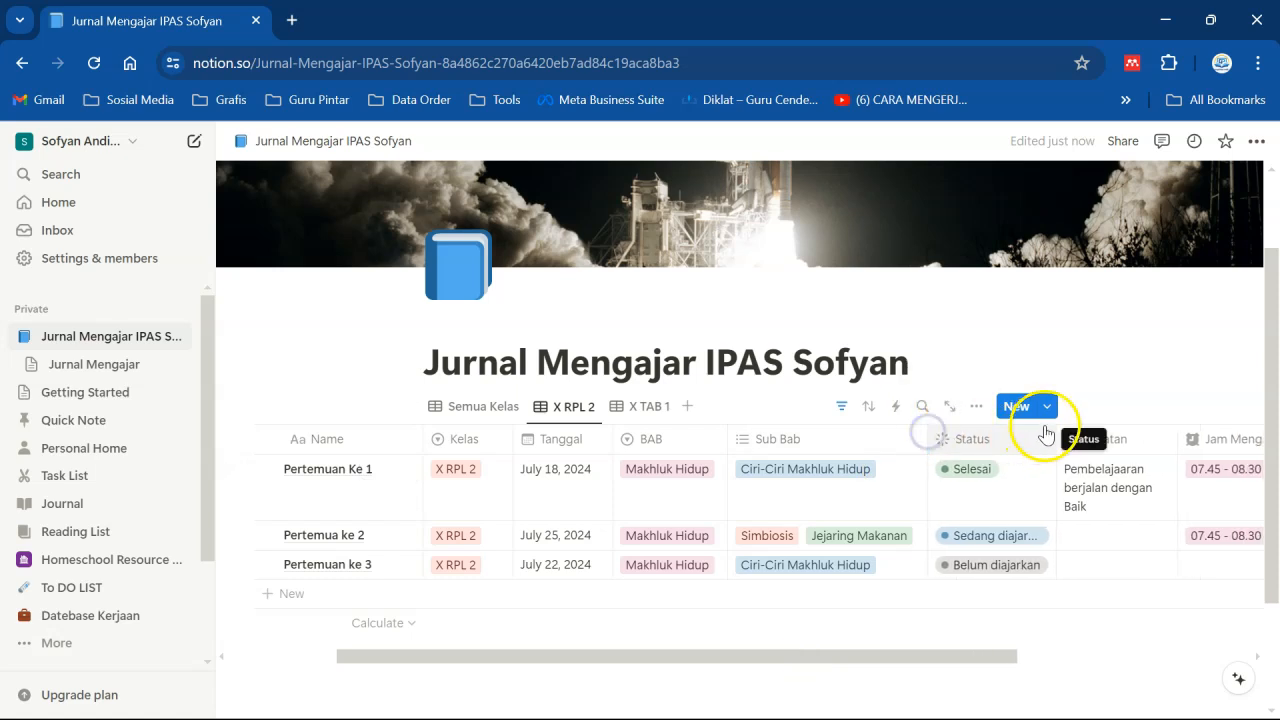
drag(1058, 437, 1048, 437)
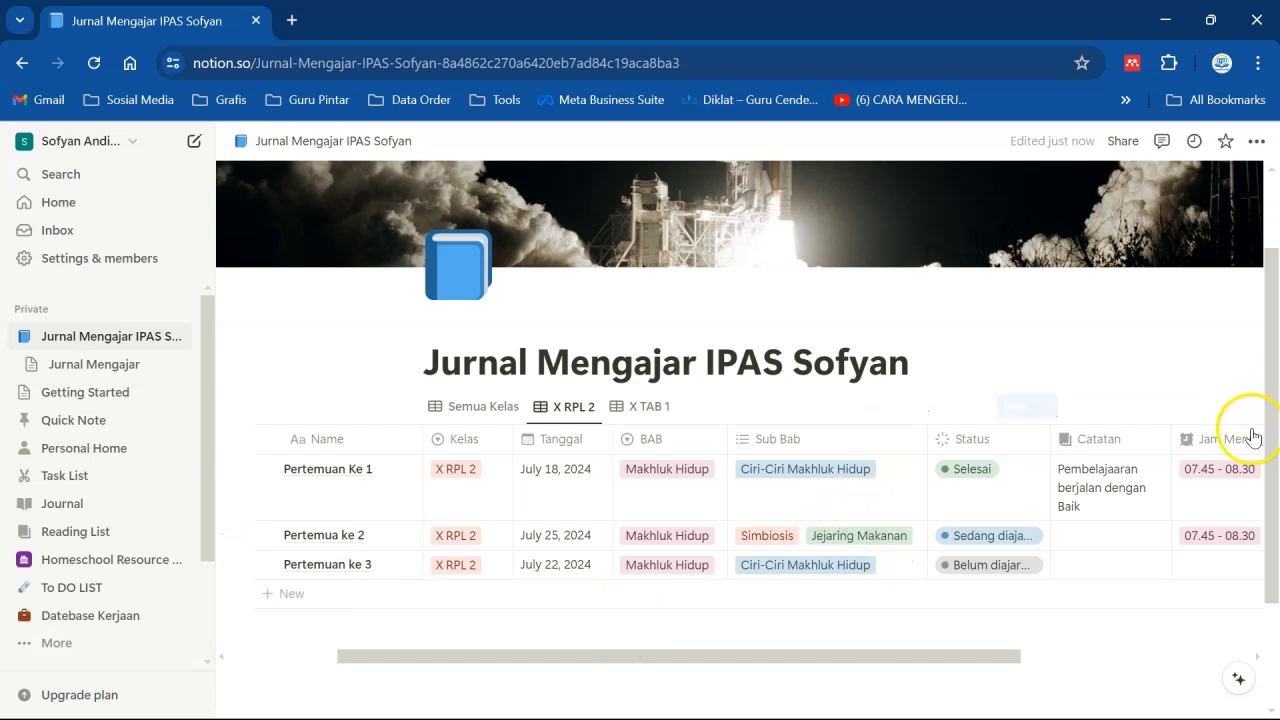
drag(1228, 439, 665, 447)
drag(781, 432, 707, 434)
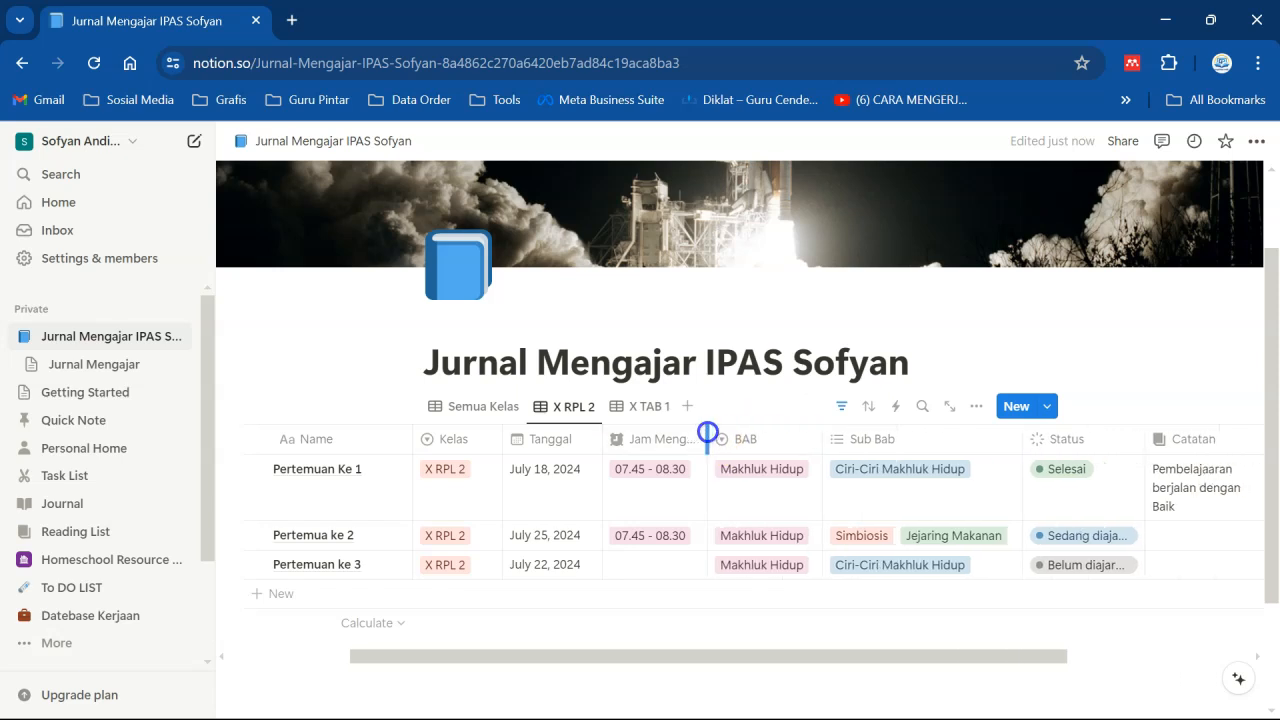
click(908, 314)
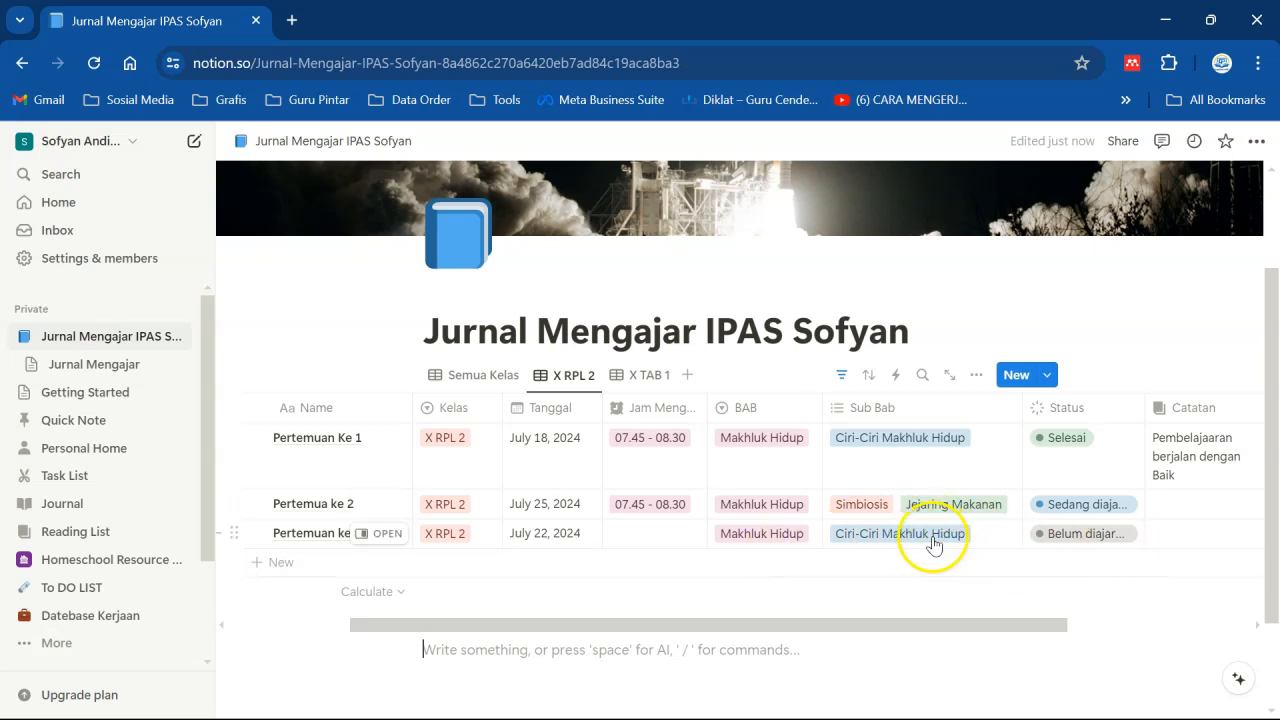
- In the Semua Kelas view, set the BAB of the Pertemuan ke 3 row to the Zat dan Perub… chapter
click(467, 375)
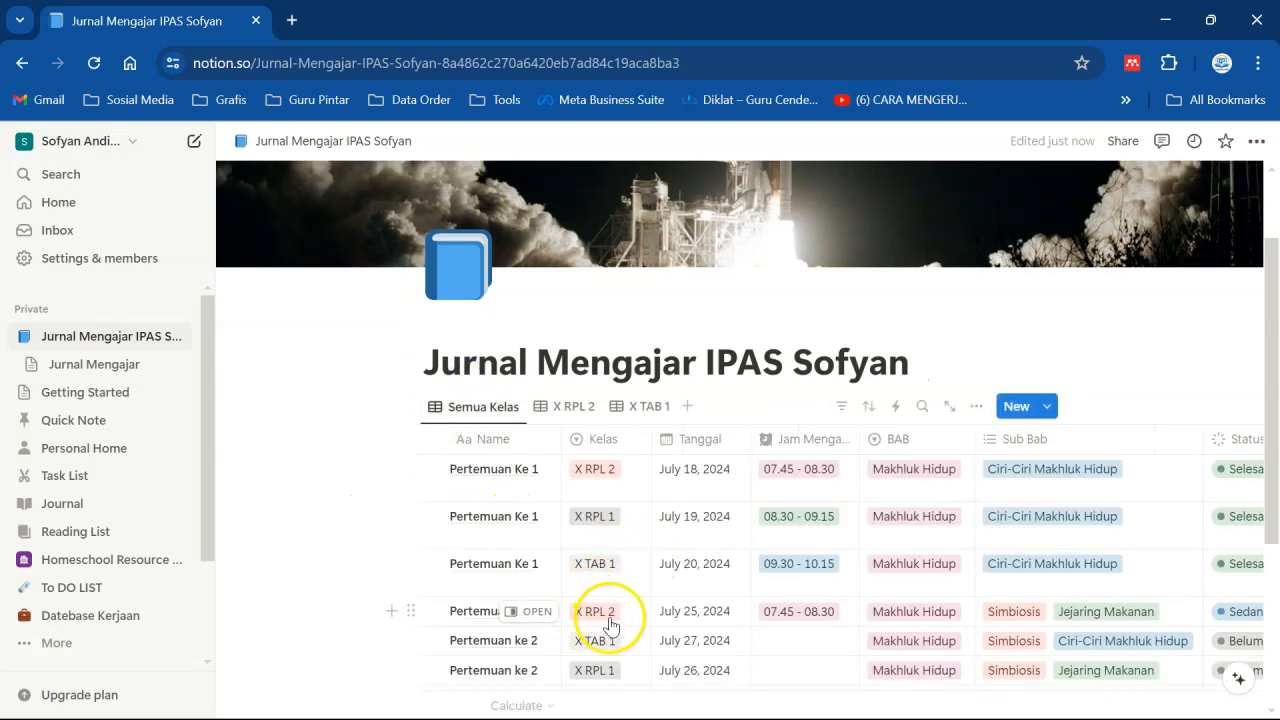
drag(1271, 514, 1271, 657)
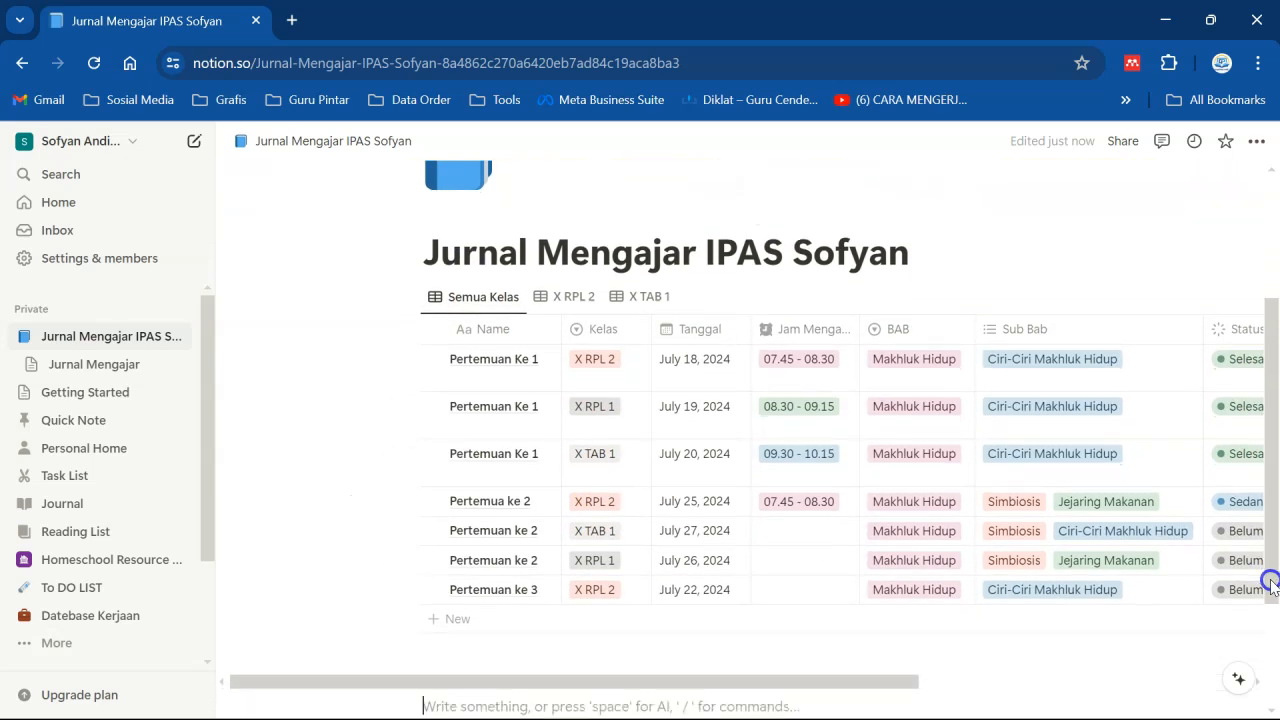
click(1043, 593)
click(929, 591)
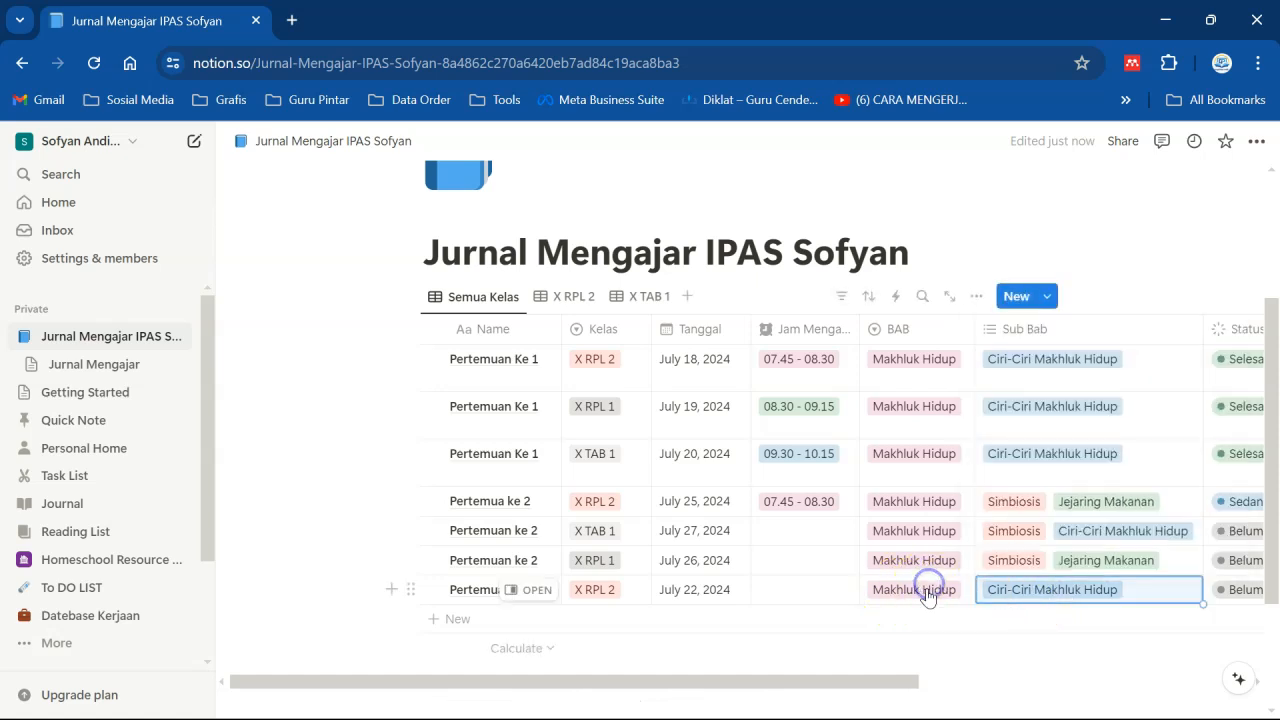
click(929, 591)
click(927, 525)
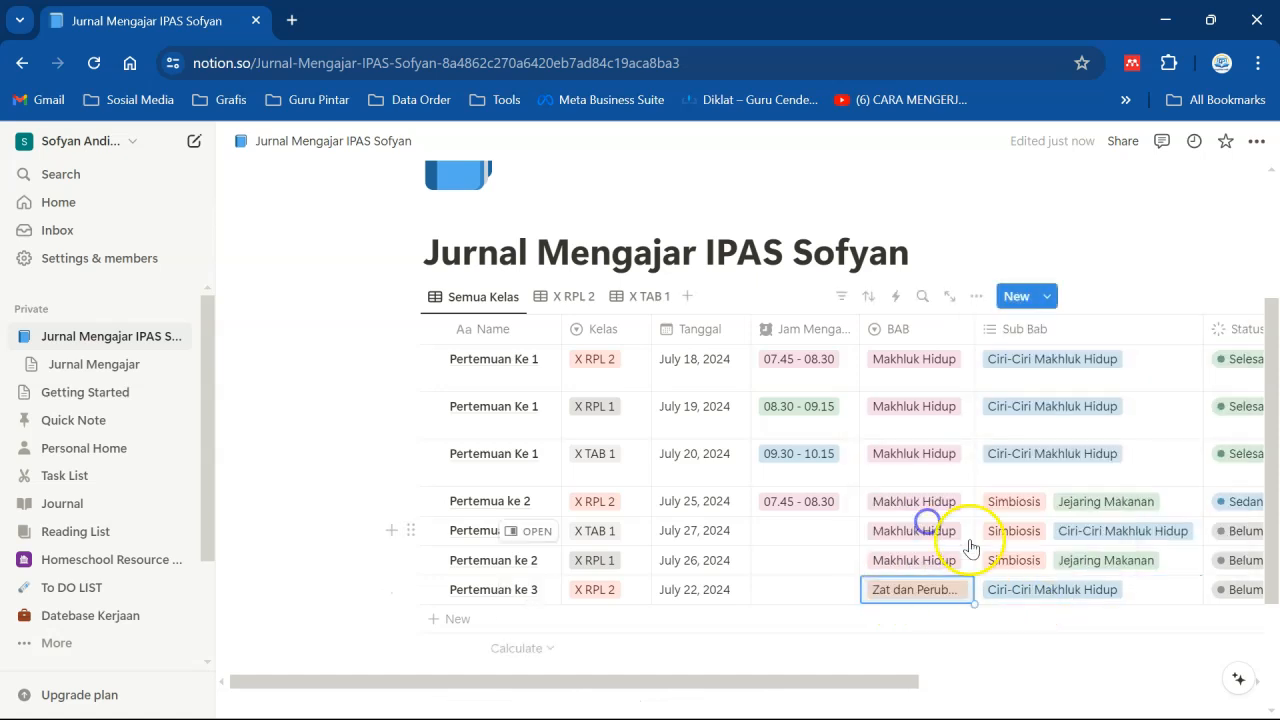
- Replace that row's Sub Bab Ciri-Ciri Makhluk Hidup with Konsep Materi and Wujud Materi dan Sifat Materi
click(1032, 584)
click(1045, 484)
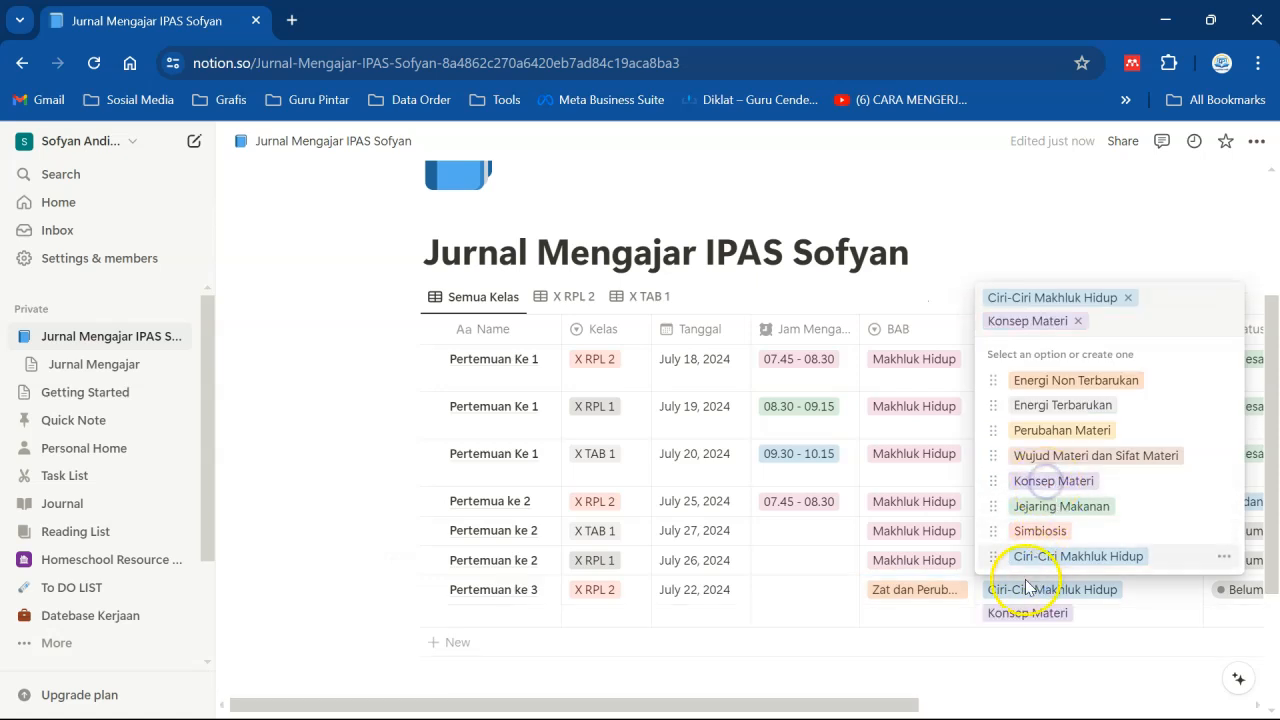
click(1127, 297)
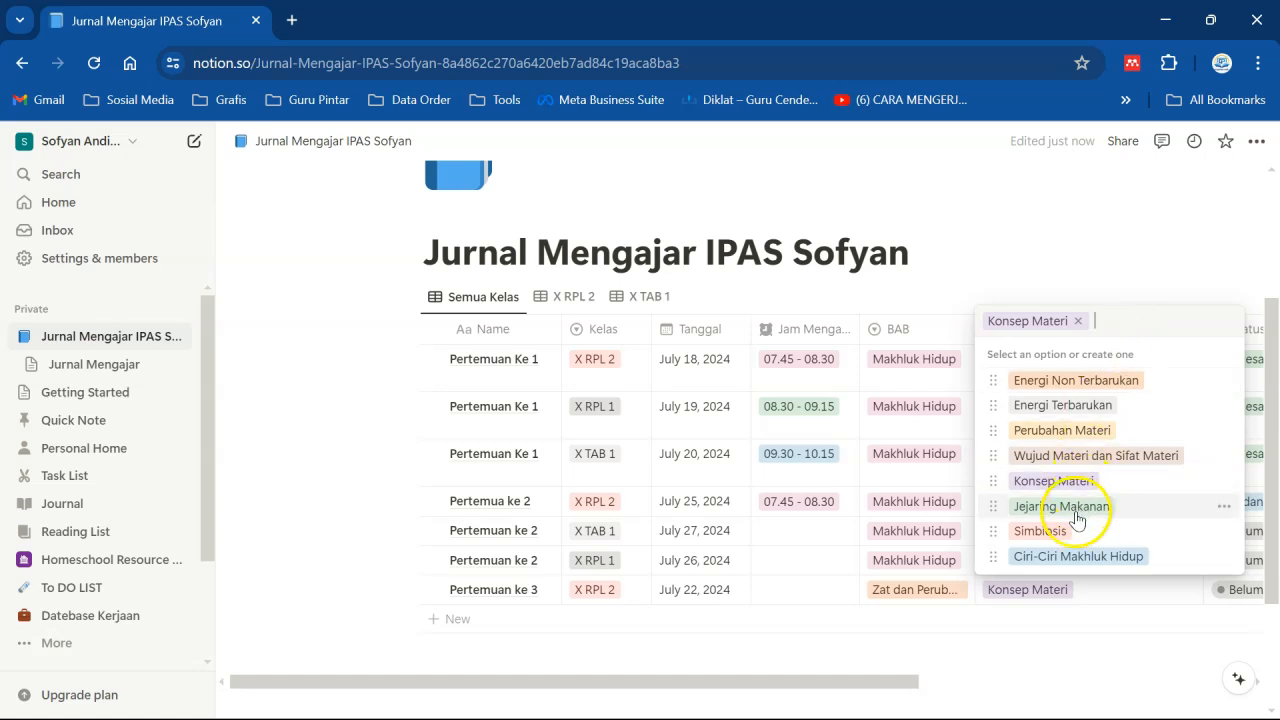
click(1062, 455)
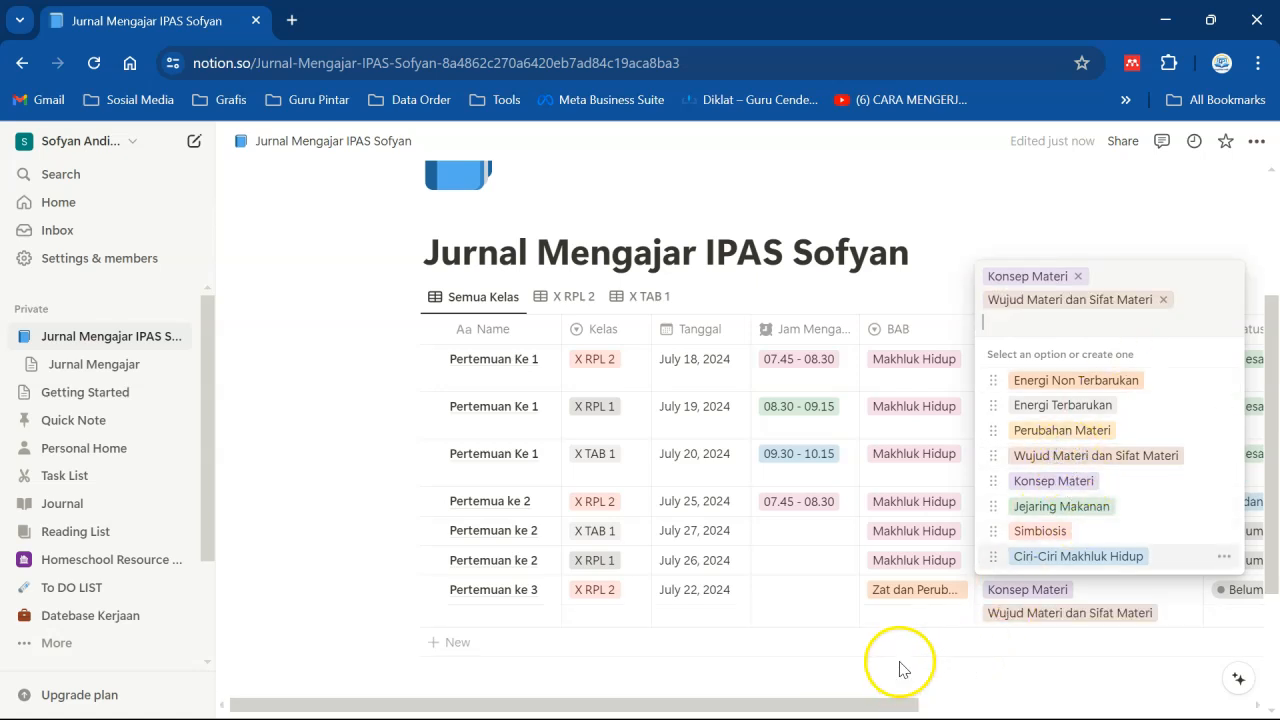
key(Escape)
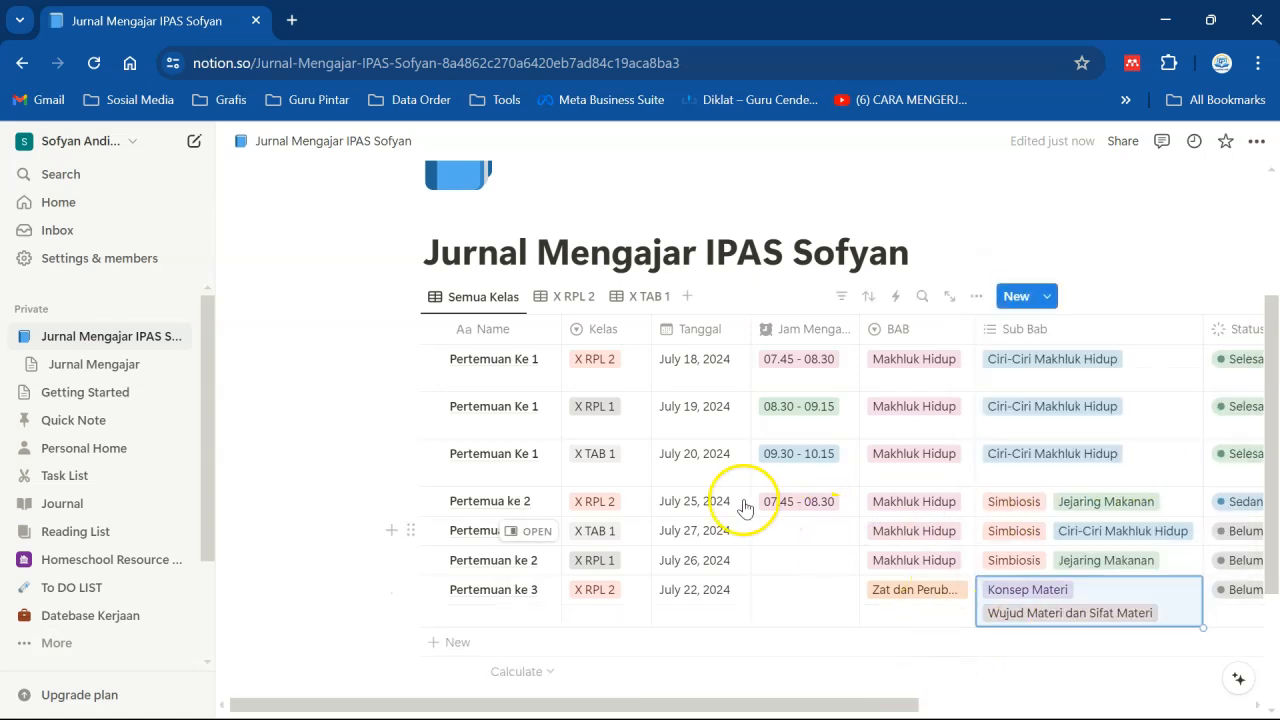
- In the X RPL 2 view, set the Status of Pertemua ke 2 to Selesai and return to Semua Kelas
click(572, 296)
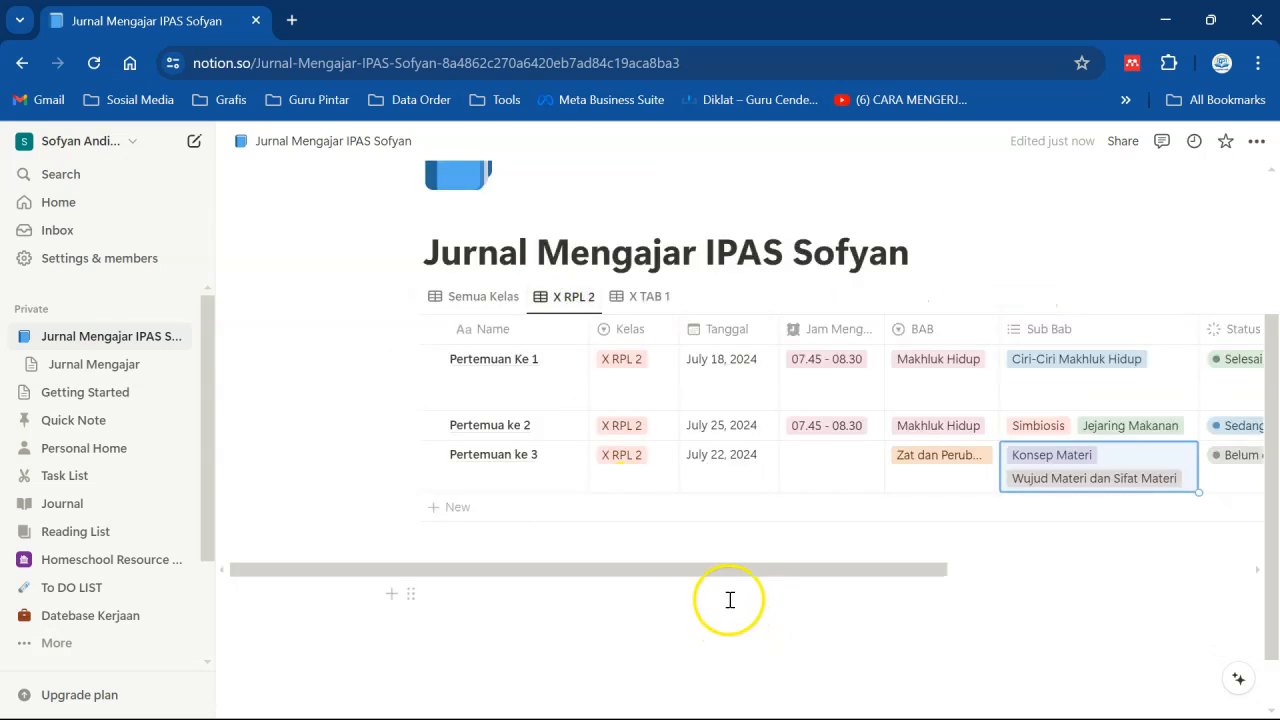
drag(725, 569, 848, 569)
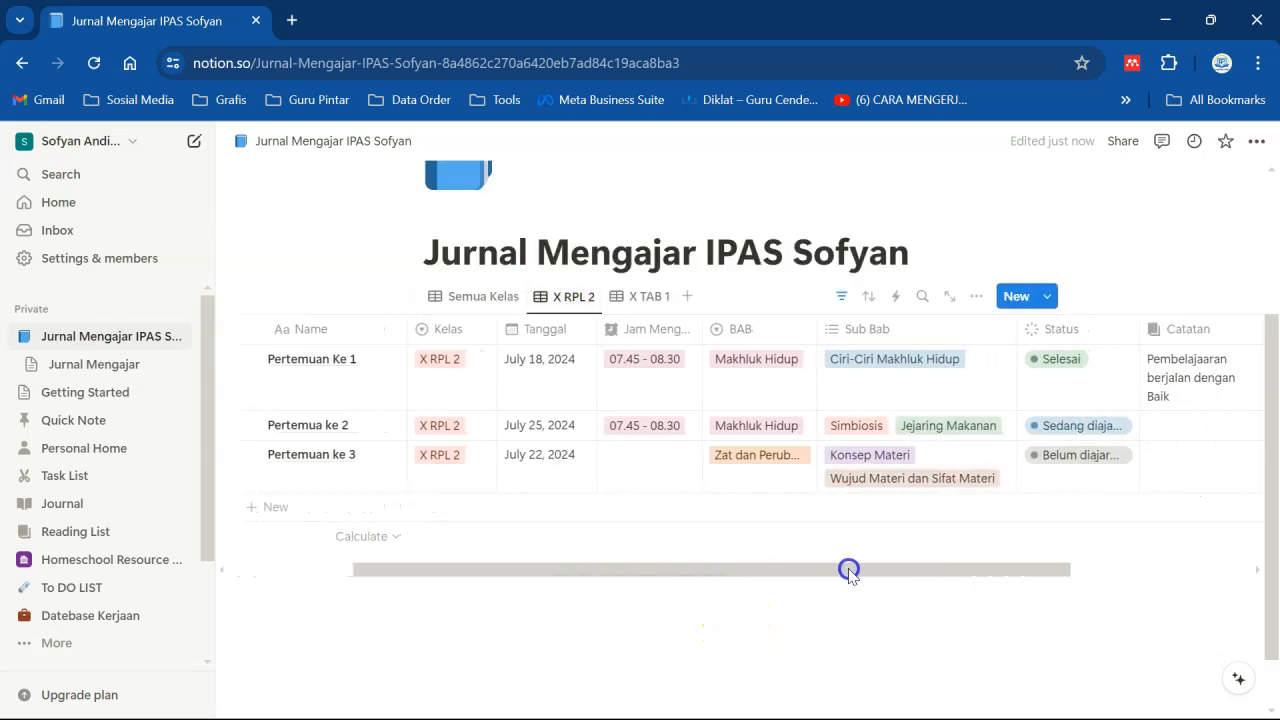
click(1057, 418)
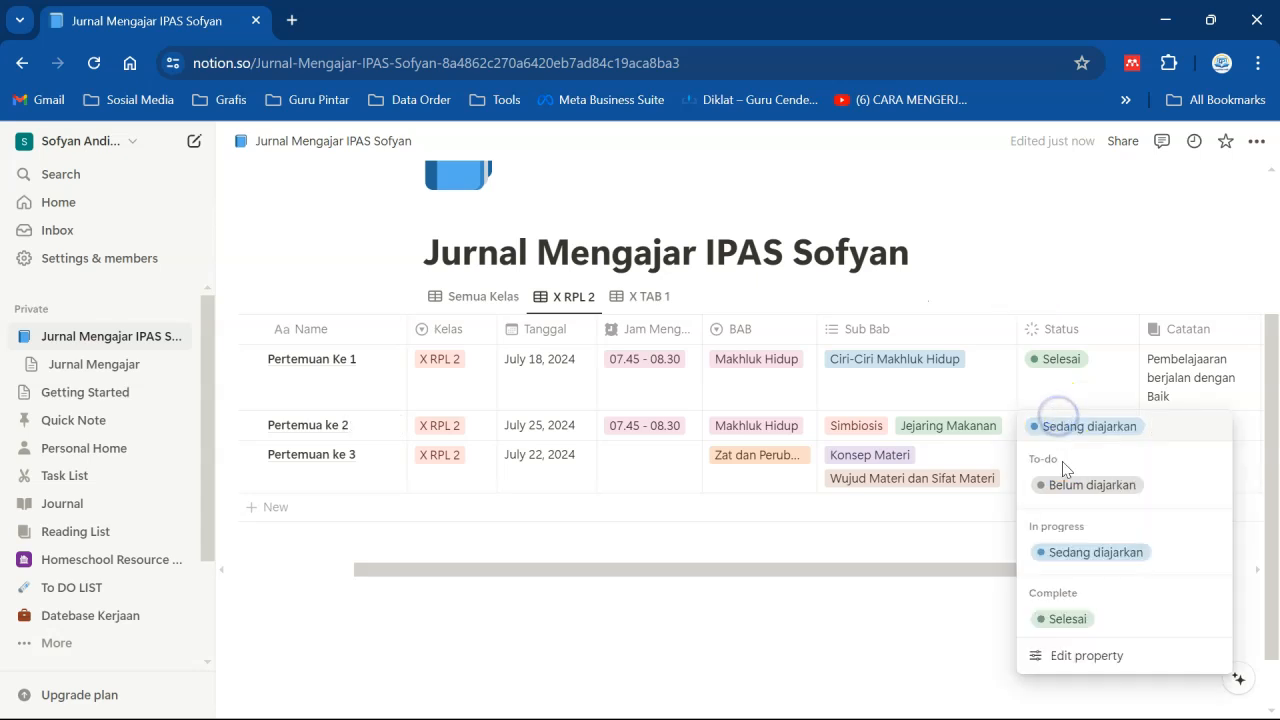
click(1078, 617)
click(901, 597)
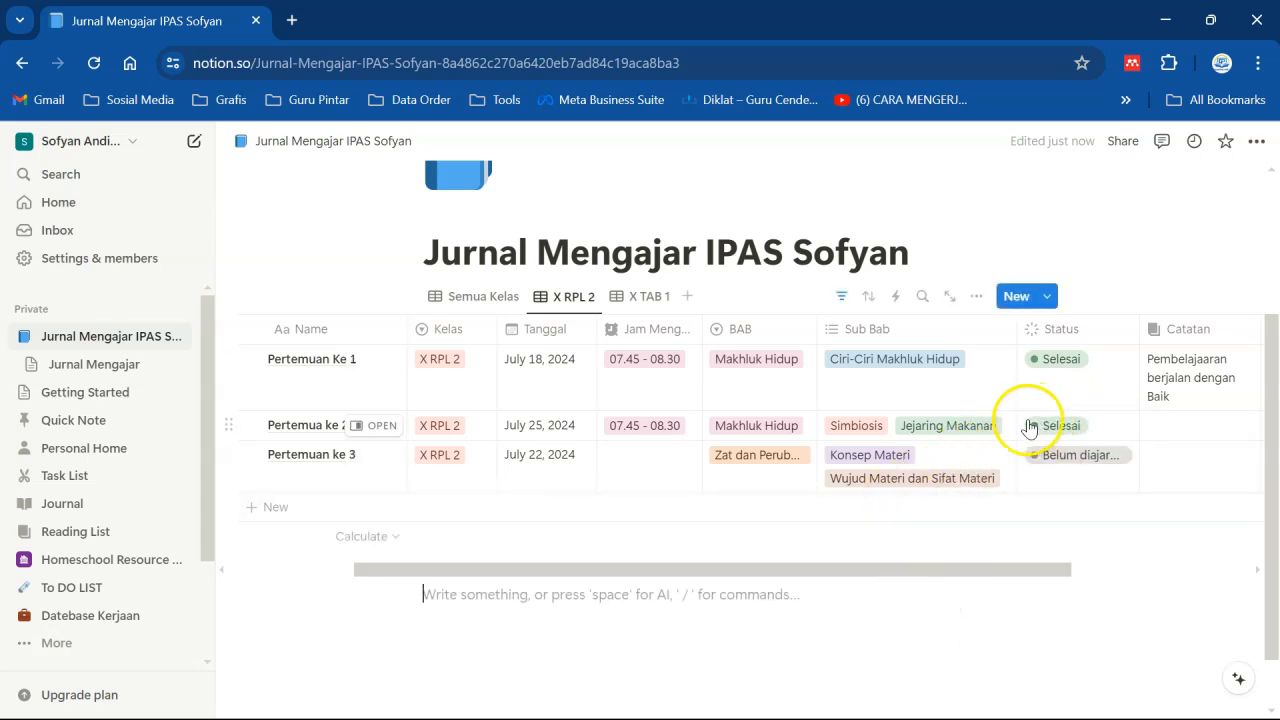
click(478, 296)
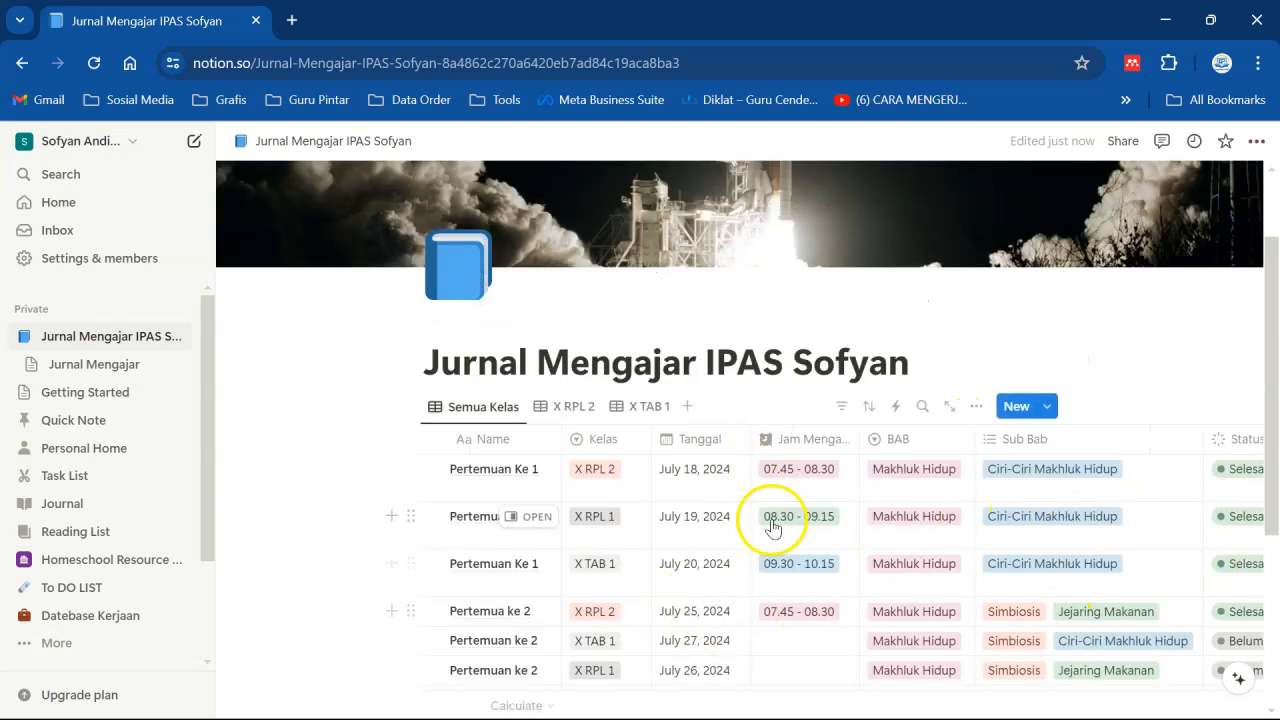
- In the X RPL 2 view, set the Jam Mengajar of Pertemuan ke 3 to 07.45 - 08.30
click(562, 402)
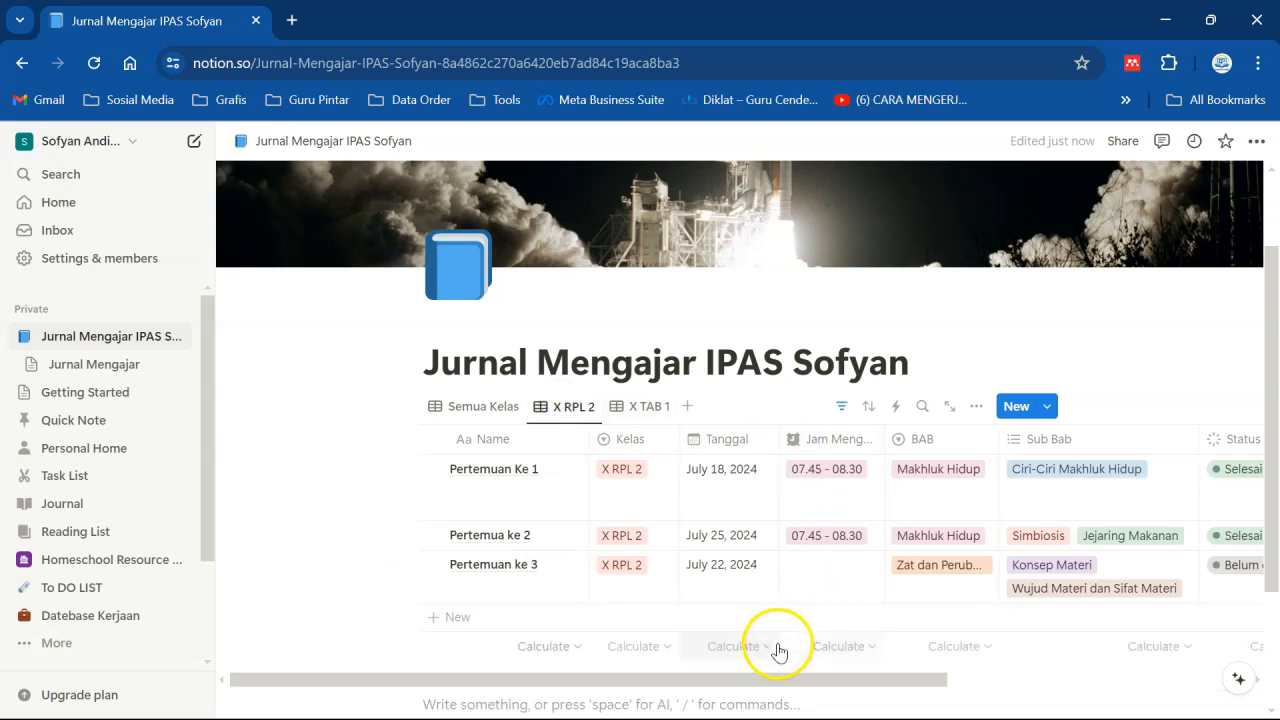
click(764, 688)
drag(764, 688, 900, 700)
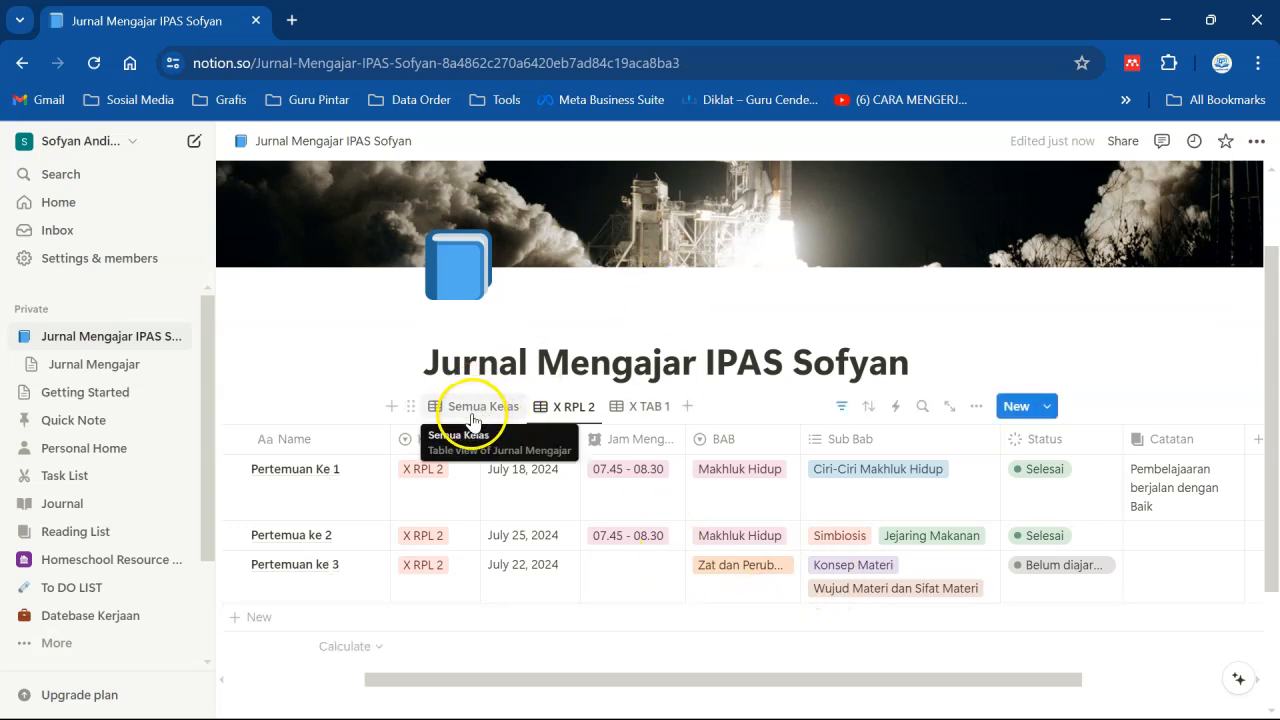
click(608, 572)
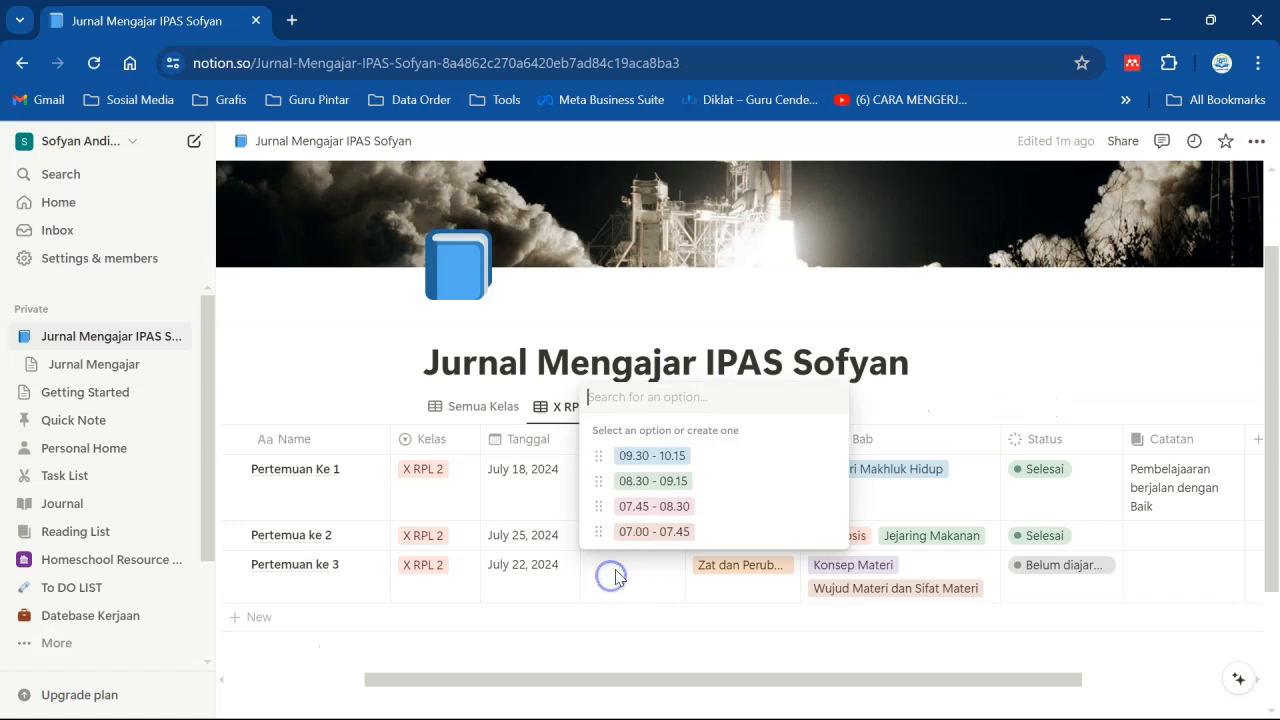
click(632, 504)
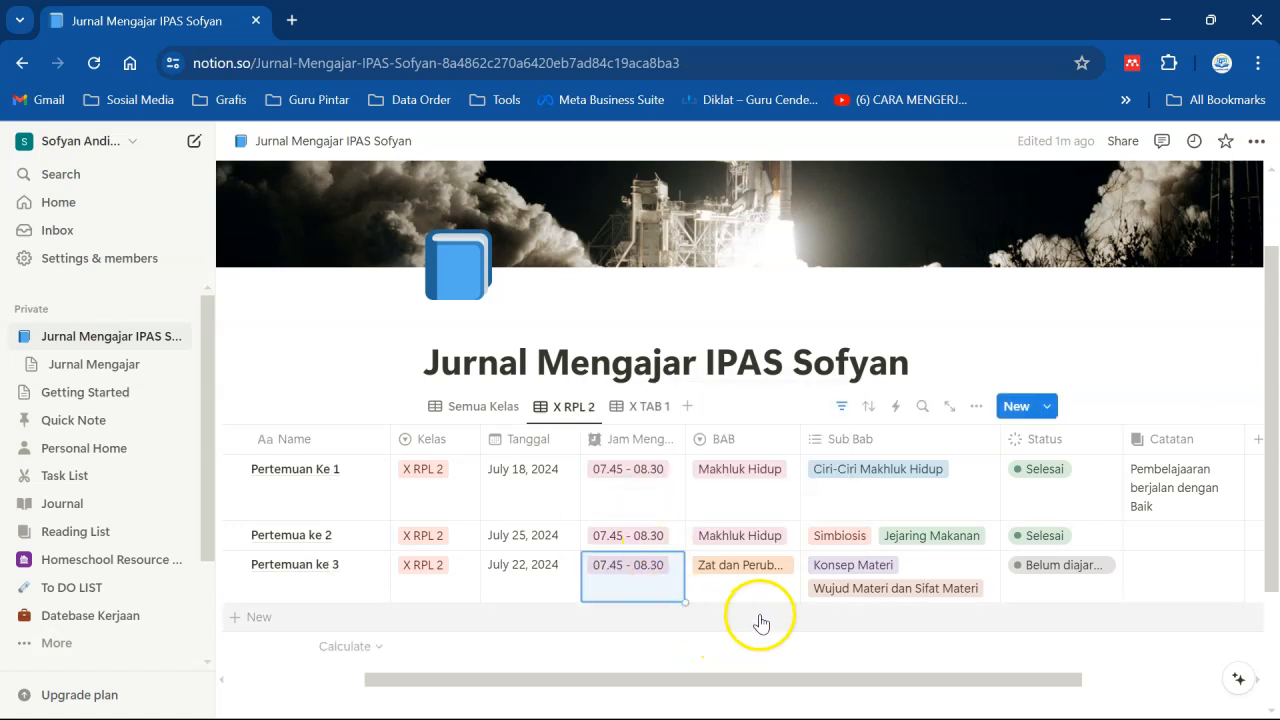
click(930, 378)
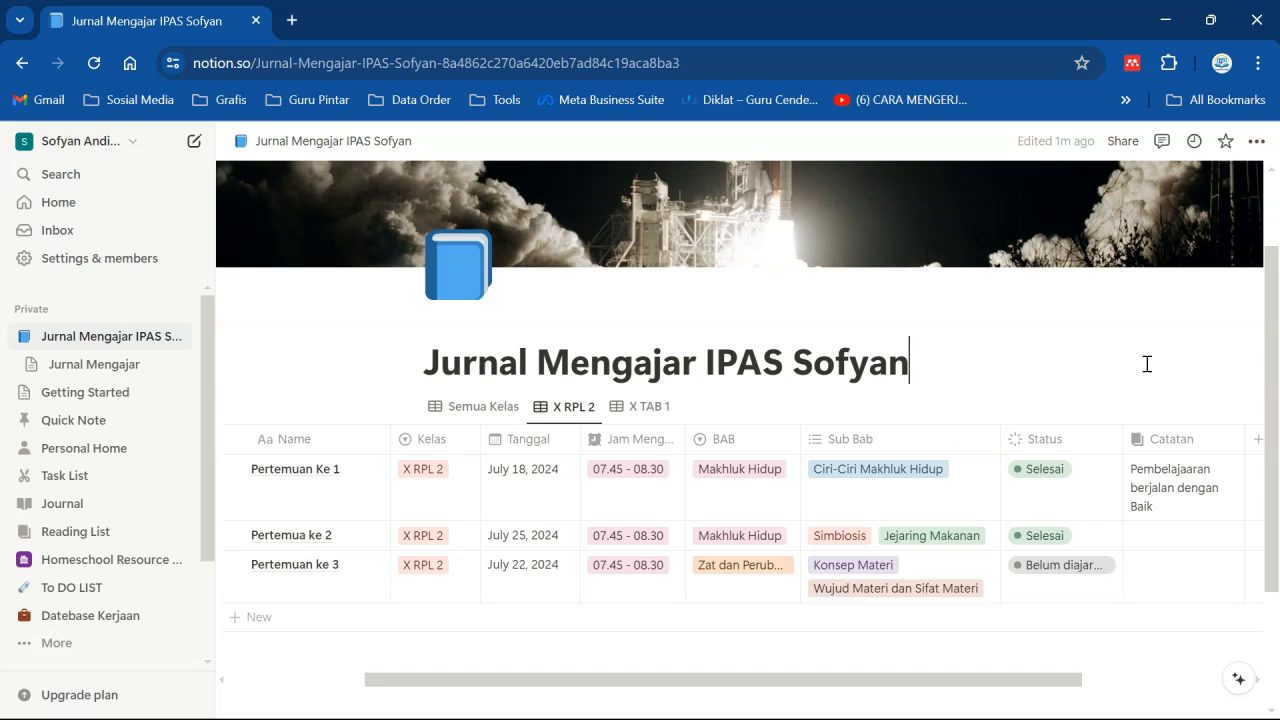
- In the X TAB 1 view, narrow the Sub Bab and Name columns
click(655, 407)
drag(634, 628, 740, 640)
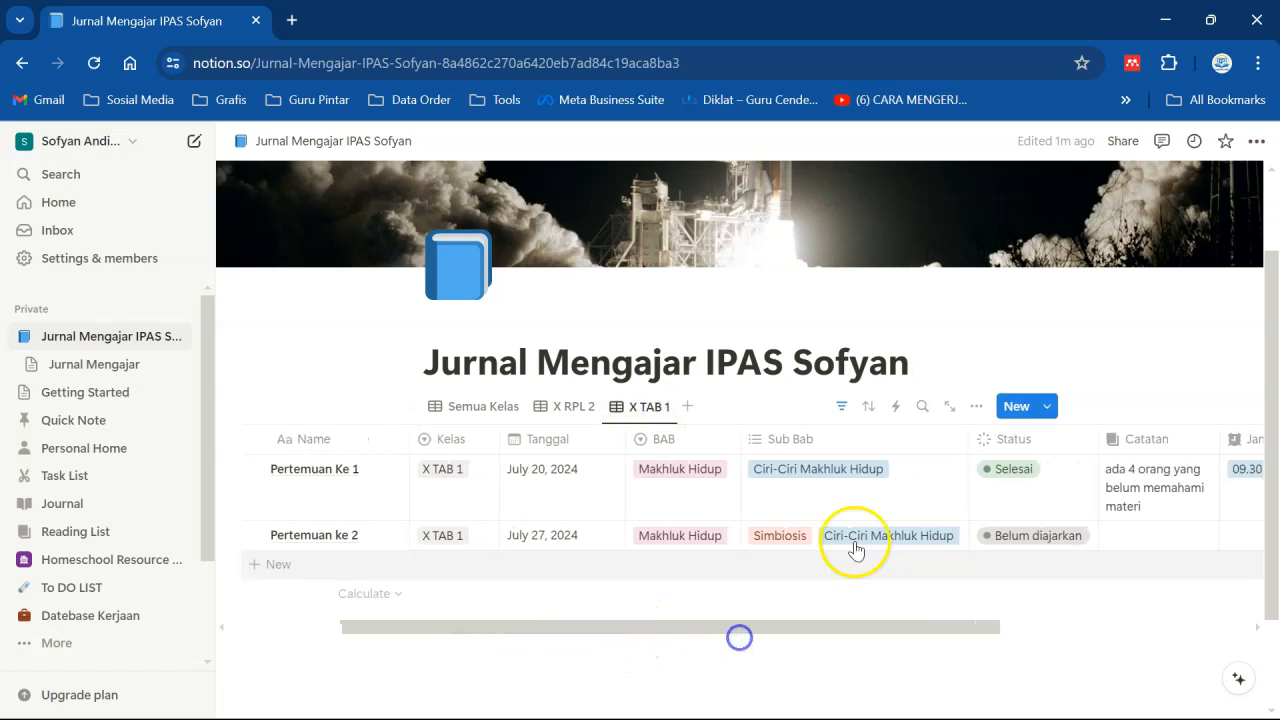
drag(967, 445, 906, 449)
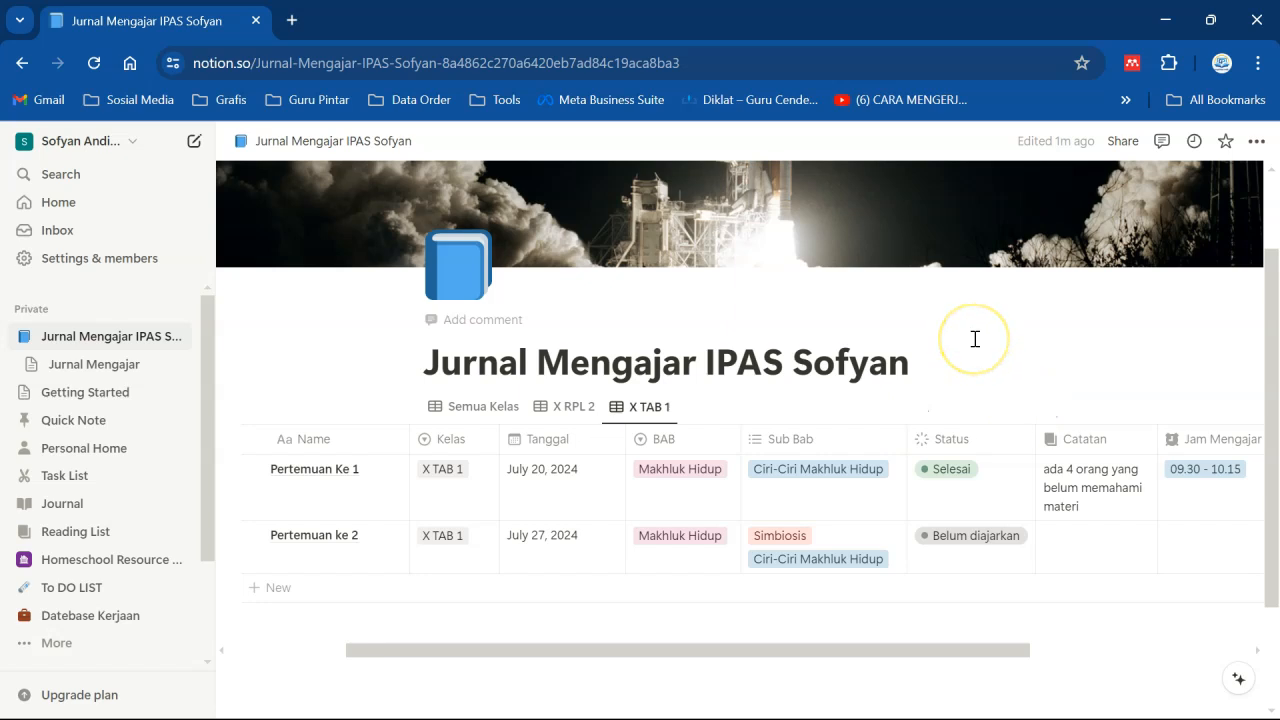
drag(410, 436, 386, 437)
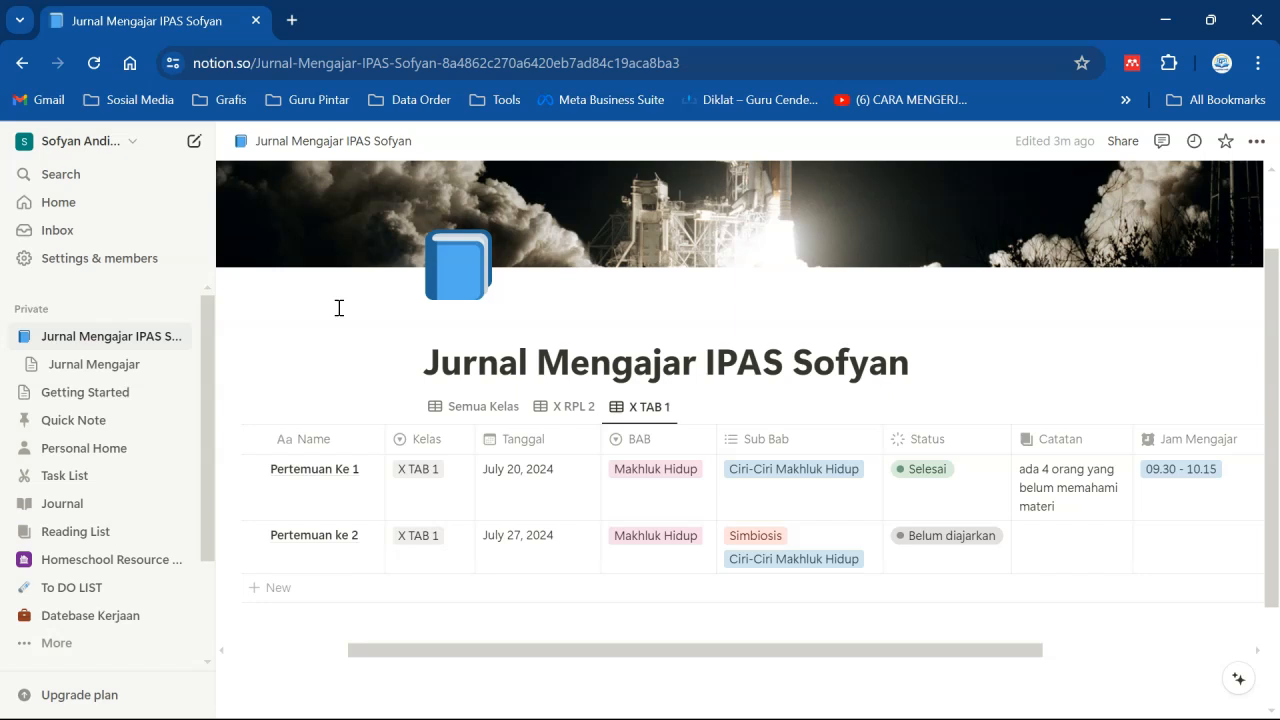
- Open the Jurnal Mengajar database page from the sidebar and return to the Jurnal Mengajar IPAS Sofyan page
click(86, 366)
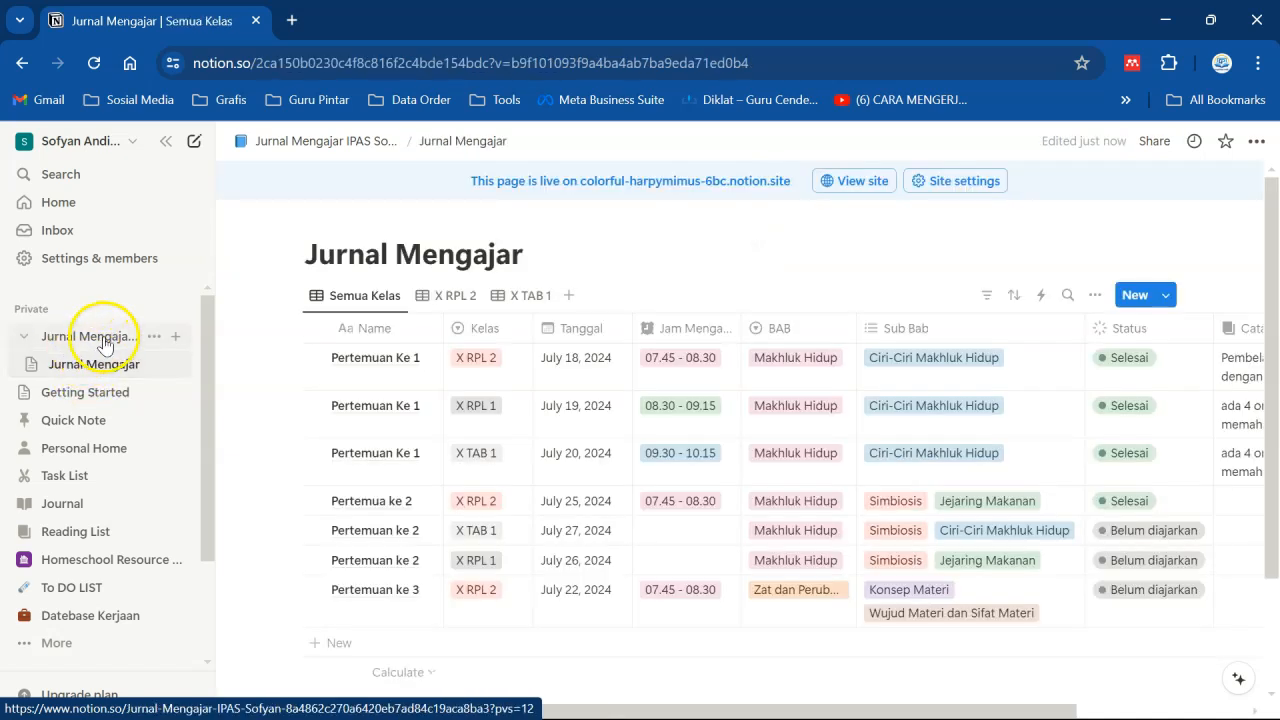
click(104, 342)
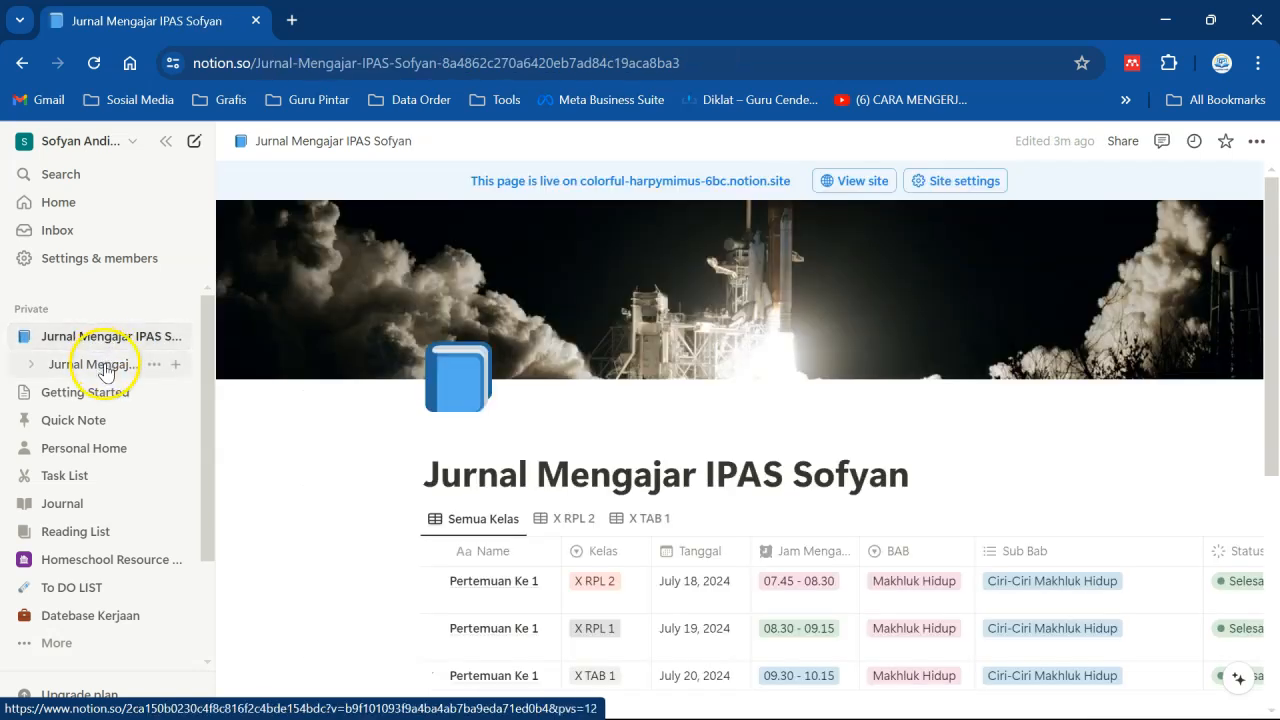